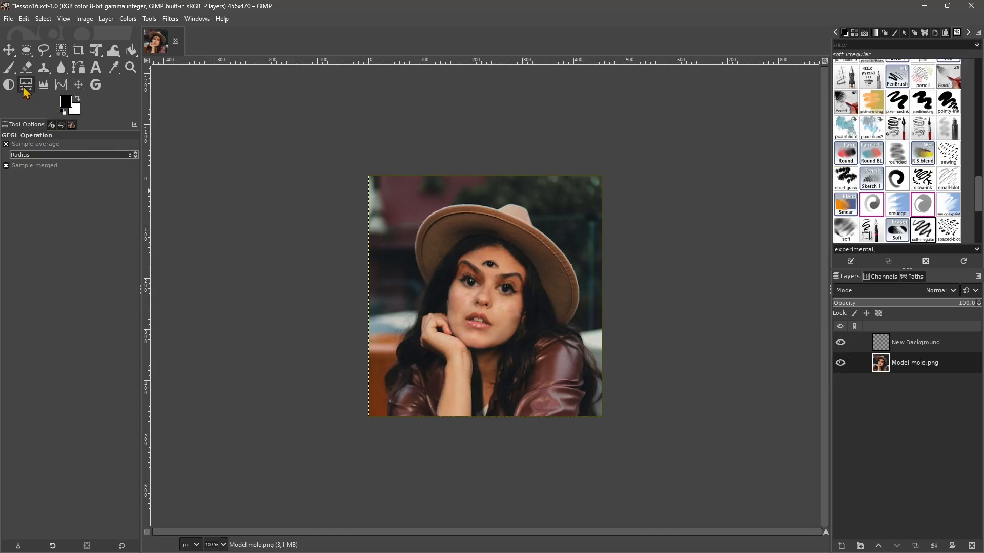
- Activate the Perspective Clone tool from the clone tool group
click(46, 73)
click(76, 75)
click(42, 71)
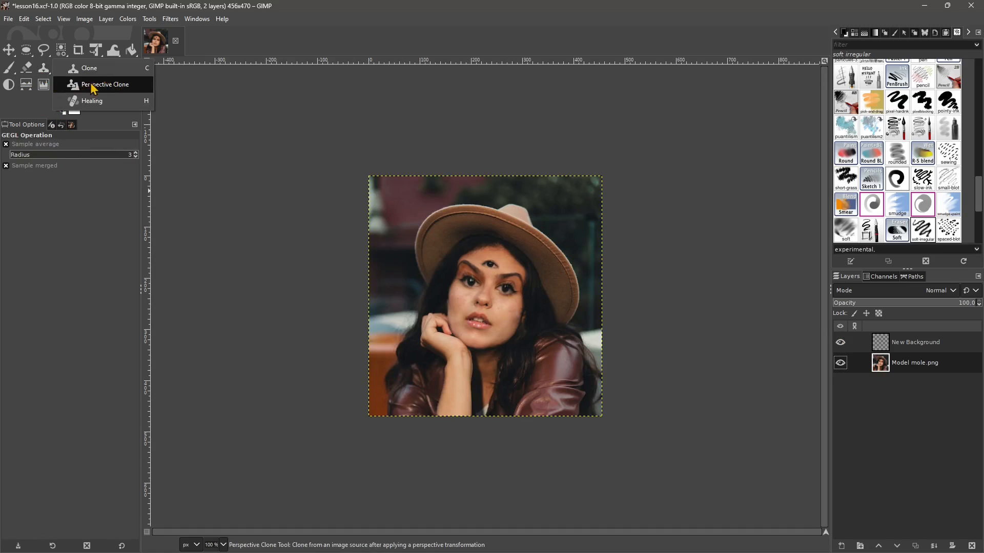
click(105, 87)
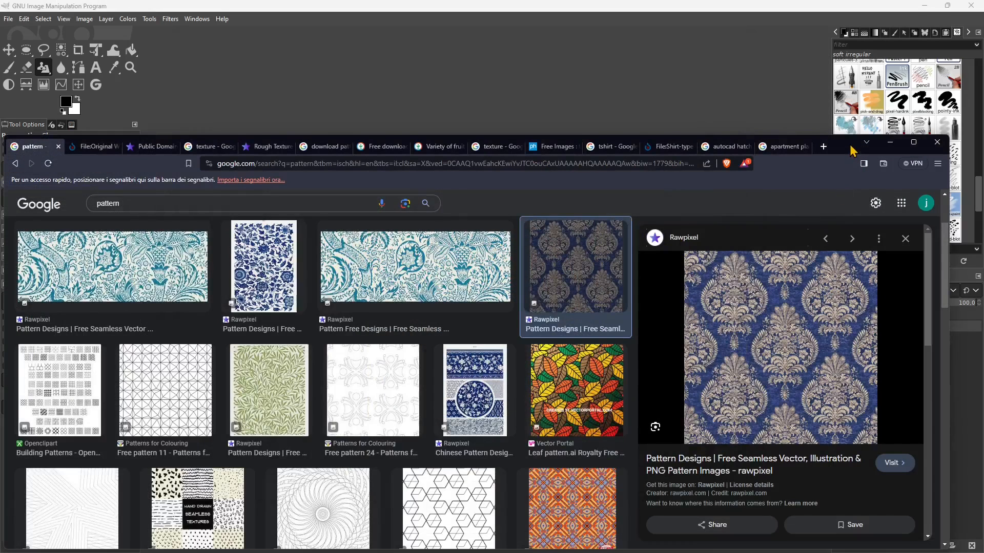
- Switch to the web browser and examine the Creative Commons image results for "pattern"
drag(851, 147, 859, 128)
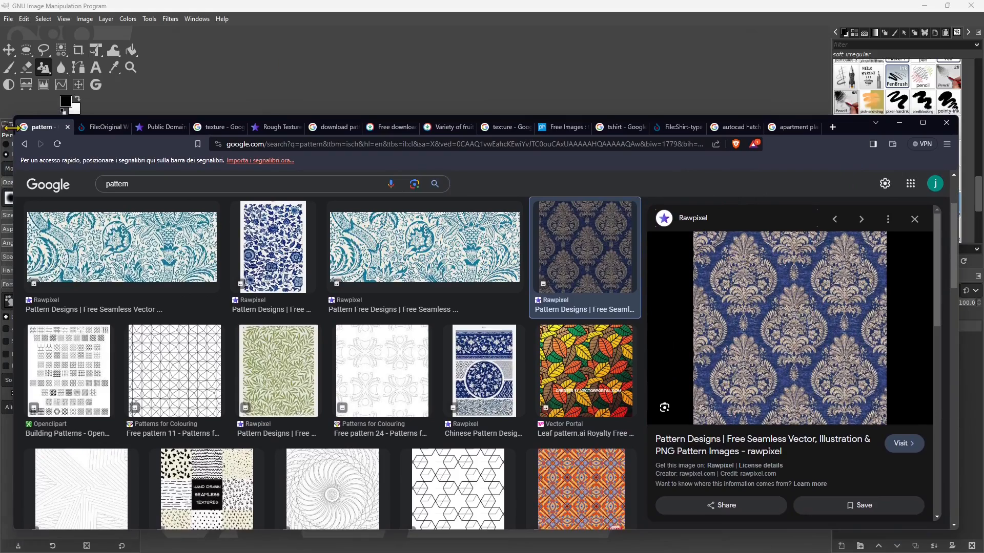
drag(17, 125, 20, 90)
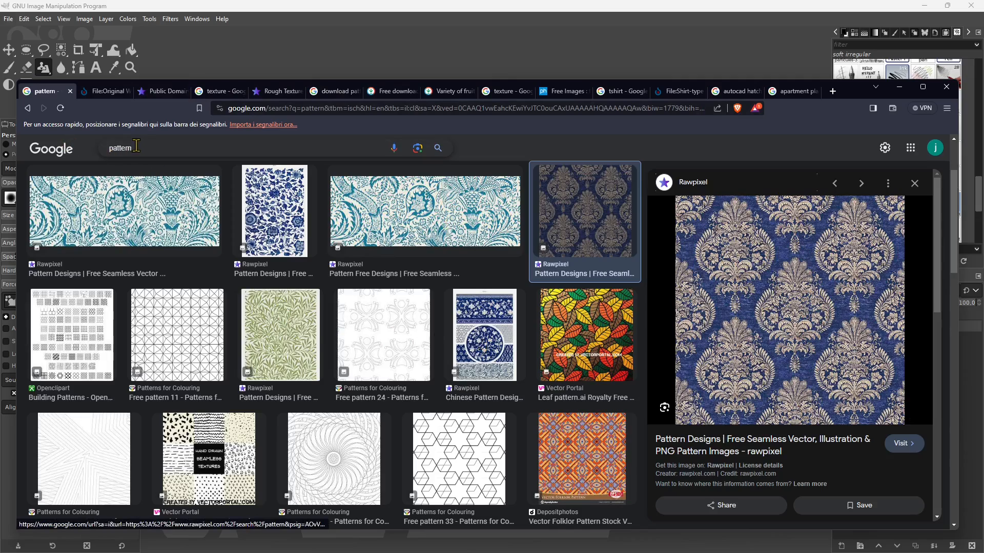
scroll(215, 266, up, 2)
scroll(76, 308, down, 1)
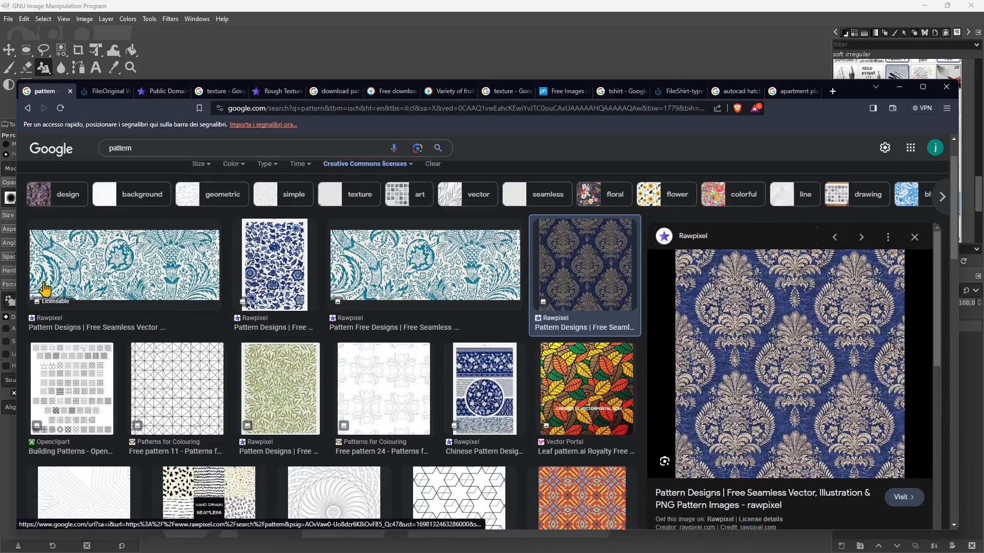
scroll(353, 280, down, 1)
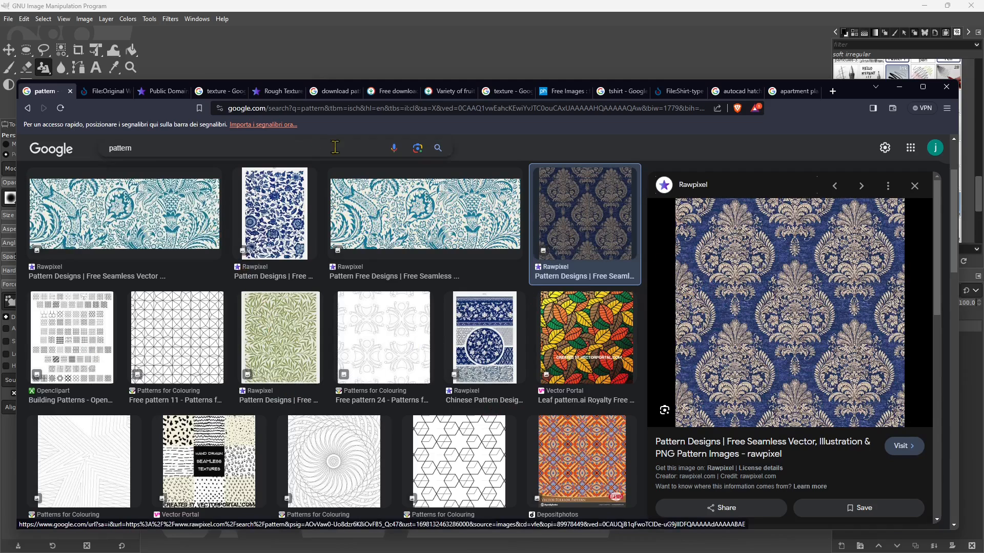
scroll(358, 341, down, 2)
scroll(358, 341, down, 2)
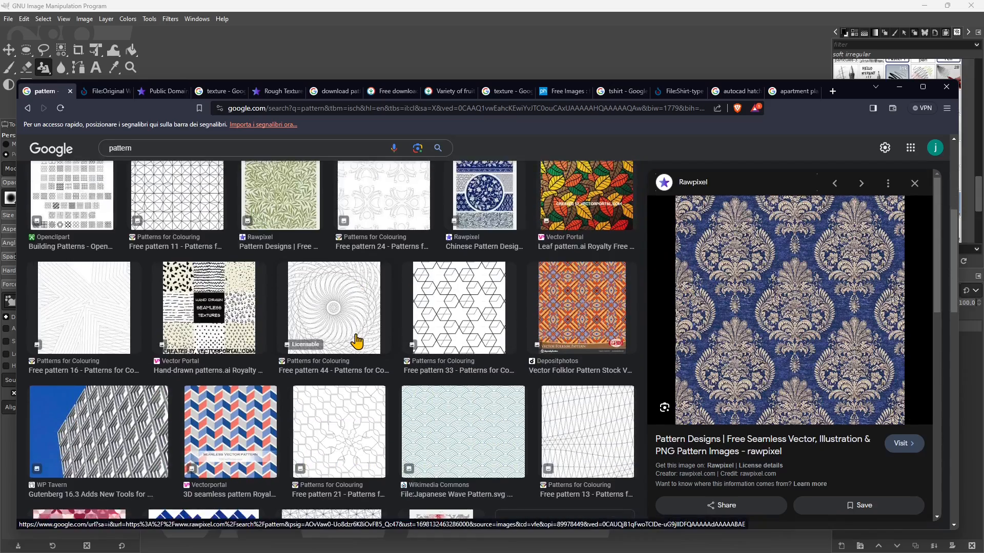
scroll(167, 268, up, 4)
scroll(172, 281, up, 3)
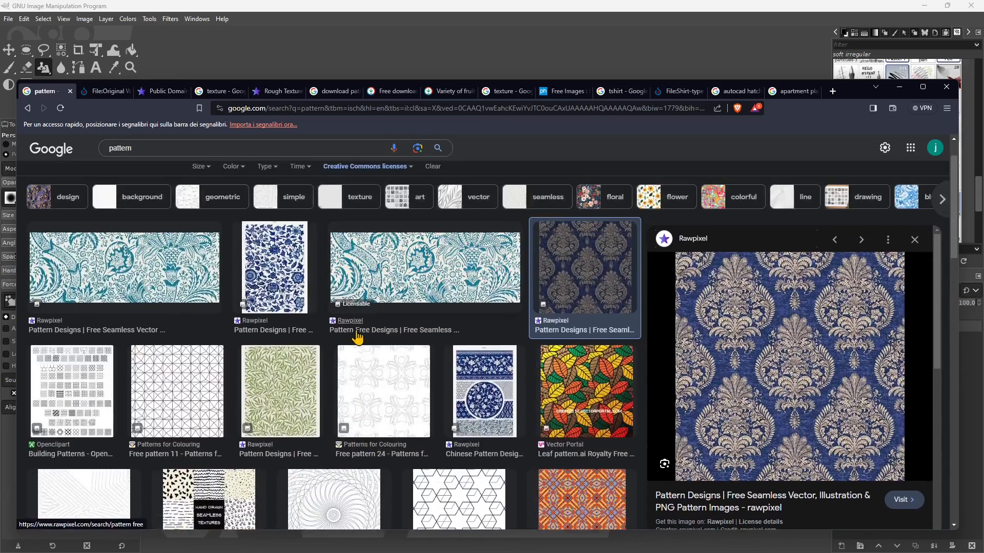
scroll(171, 281, down, 10)
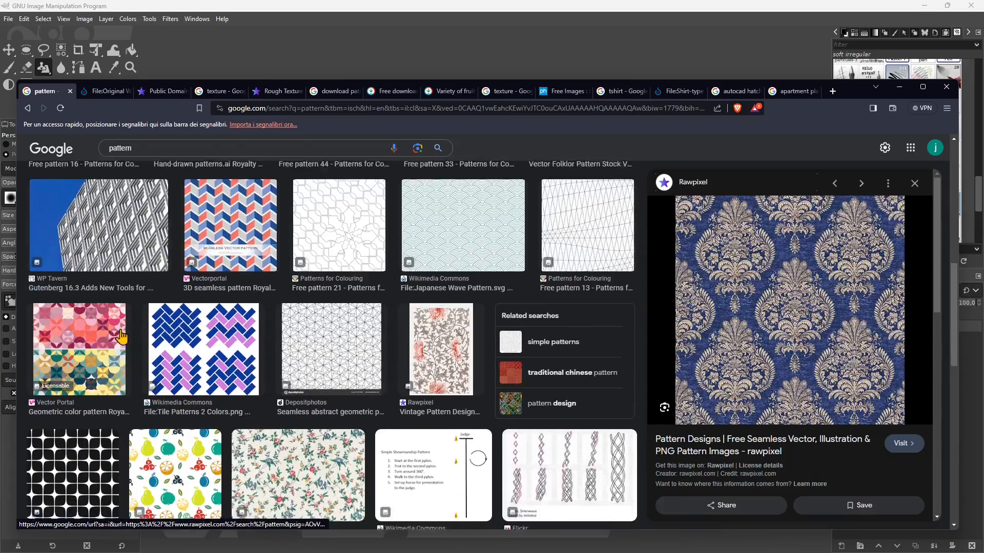
scroll(117, 333, down, 8)
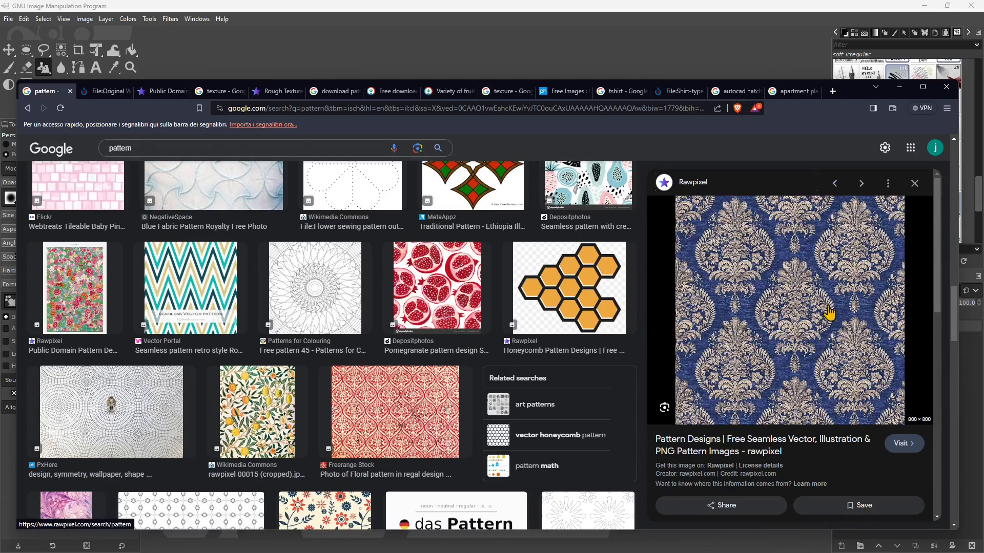
- View the William Morris fruit pattern on Wikimedia Commons and the blue vintage pattern background with its license details on rawpixel
click(98, 93)
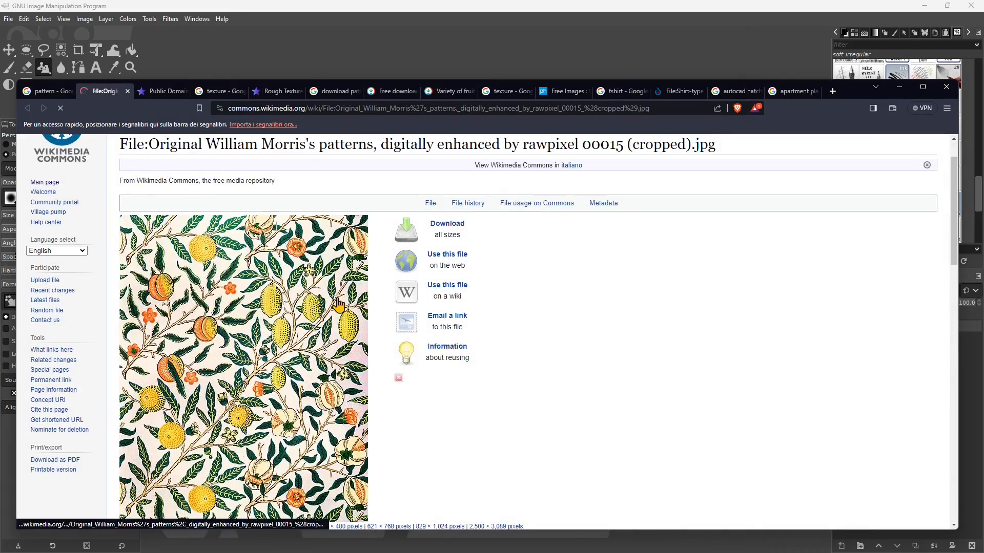
scroll(365, 204, down, 2)
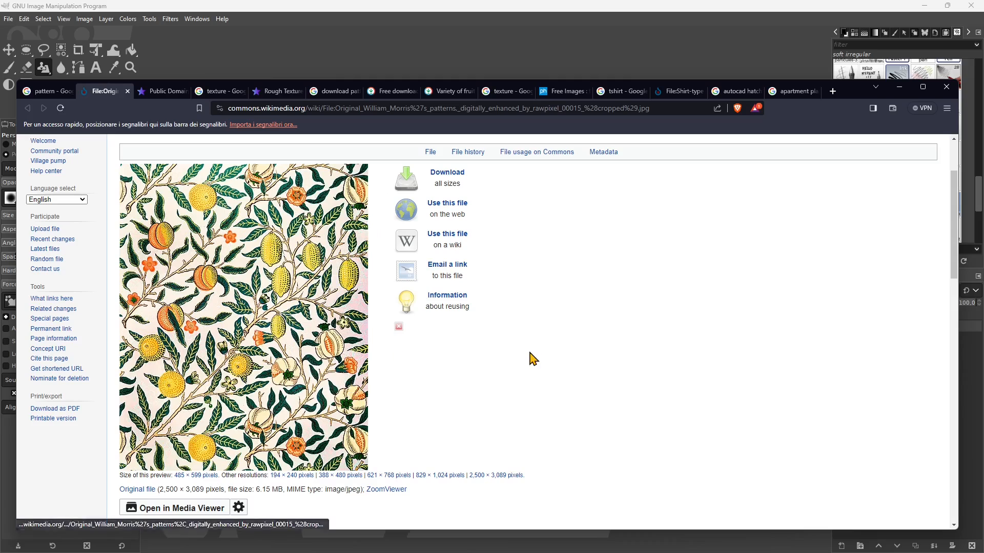
click(153, 94)
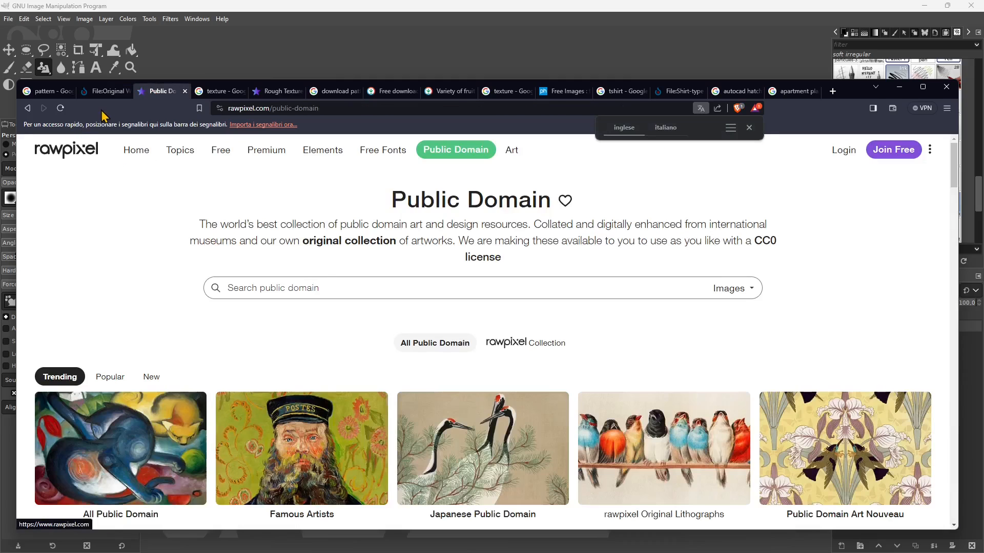
click(29, 109)
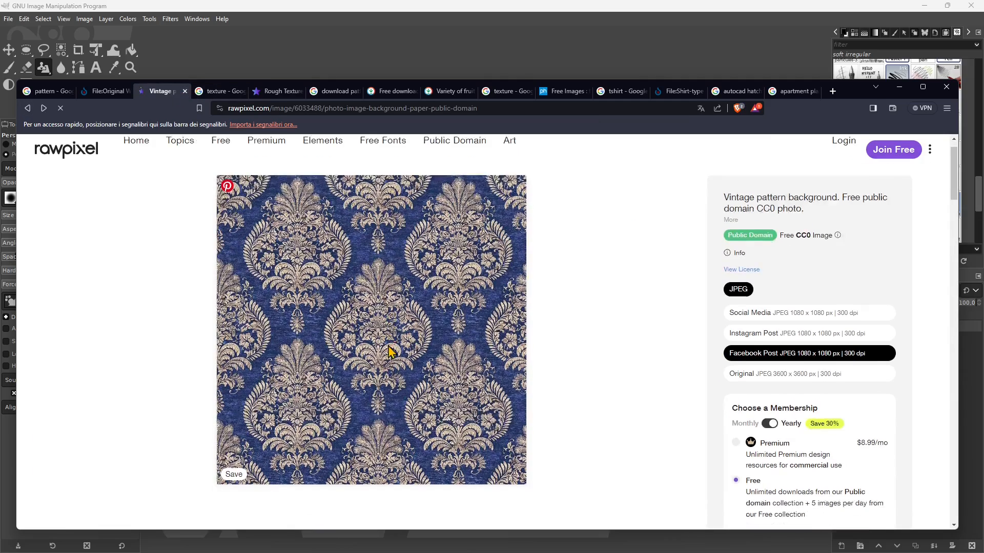
scroll(457, 363, down, 1)
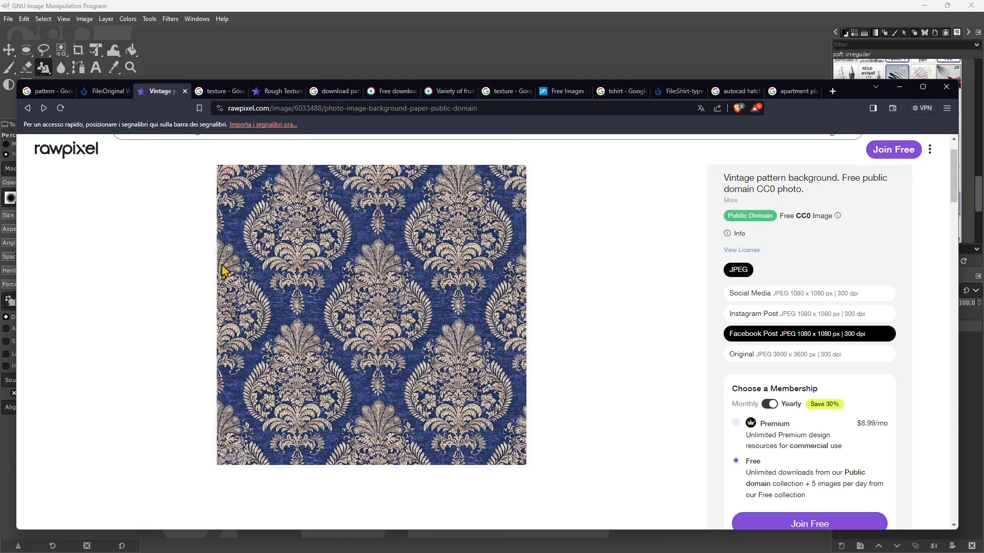
scroll(378, 345, up, 1)
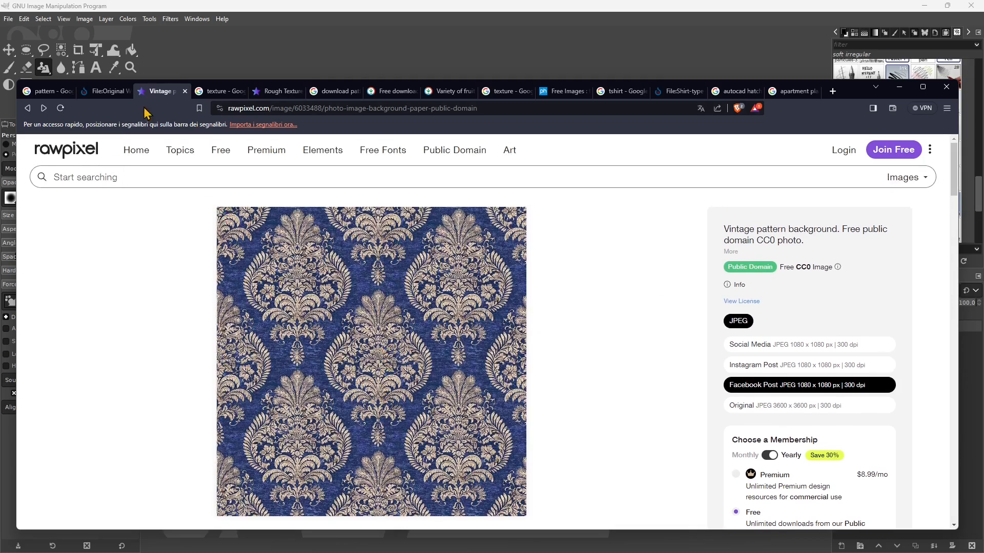
- Search Google Images for "texture seamless", and return to the Creative Commons results for "texture"
click(57, 91)
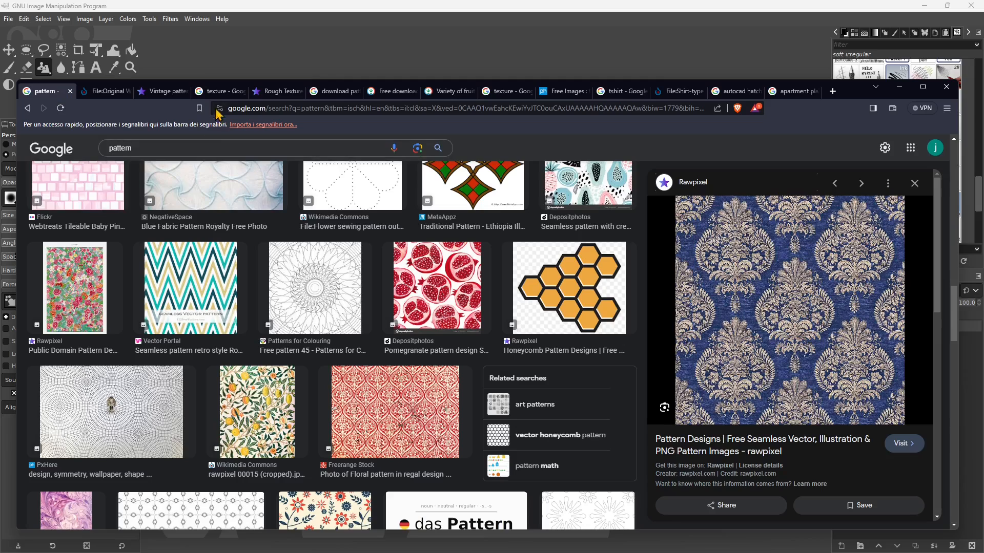
click(218, 92)
scroll(194, 311, up, 9)
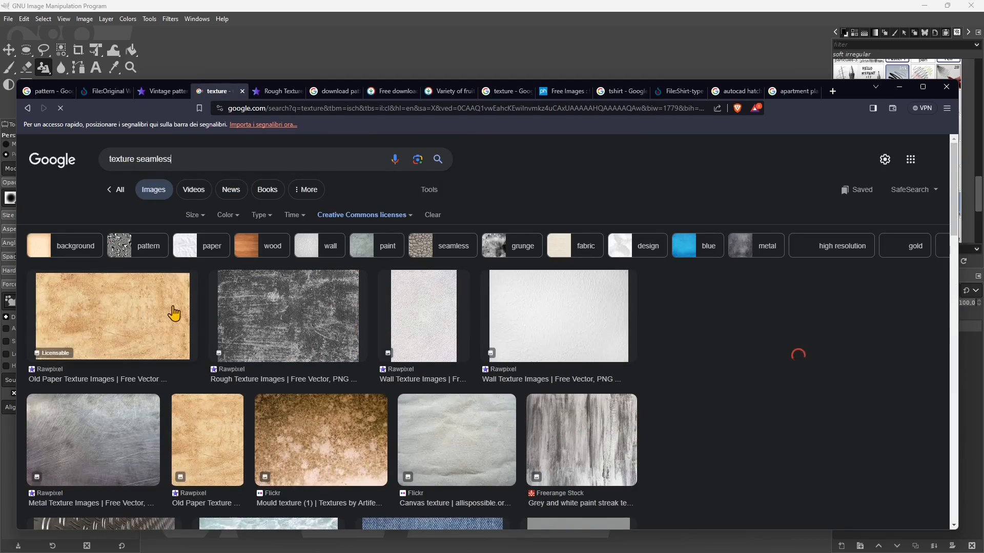
key(Return)
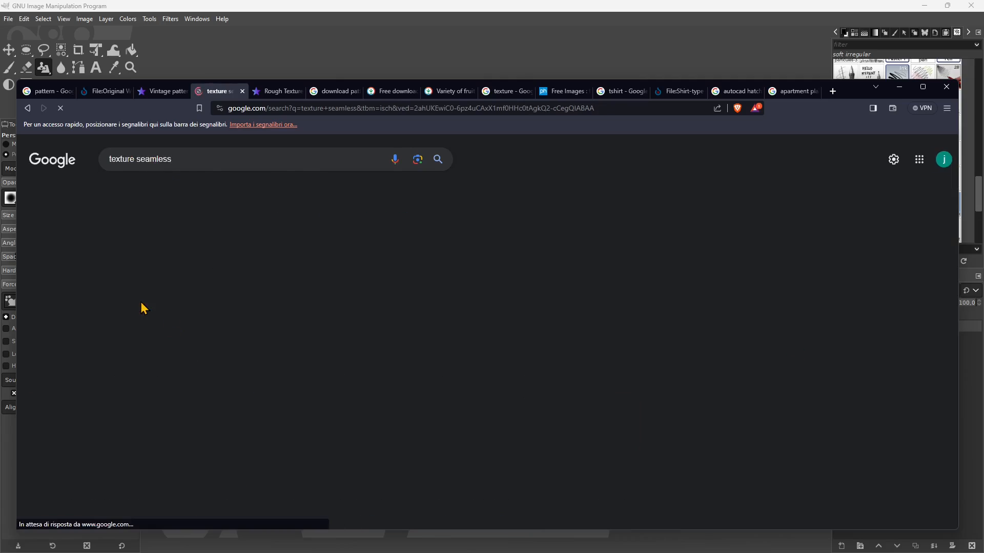
key(alt+Left)
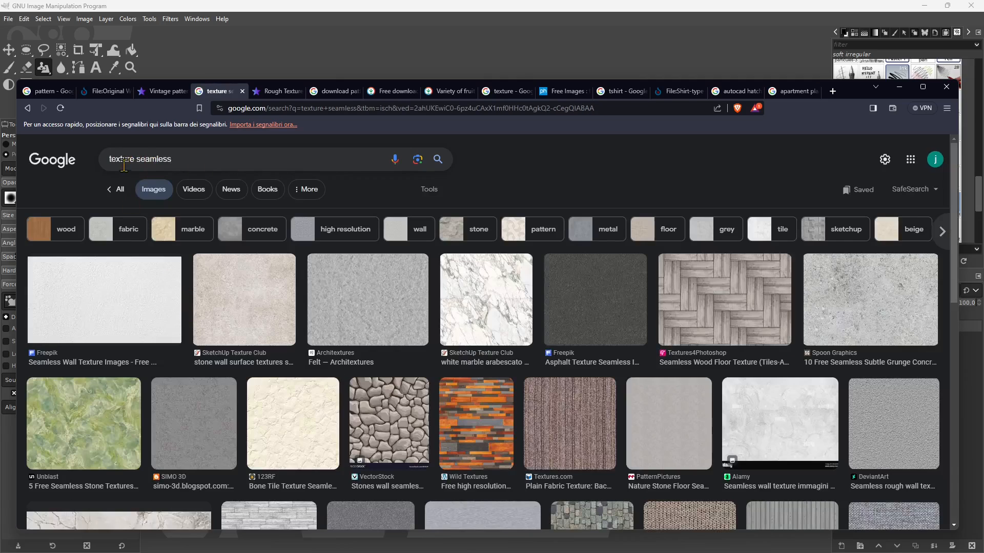
- Preview the dark rough texture result, view its public domain concrete texture page on rawpixel, and look through the texture results again
click(312, 310)
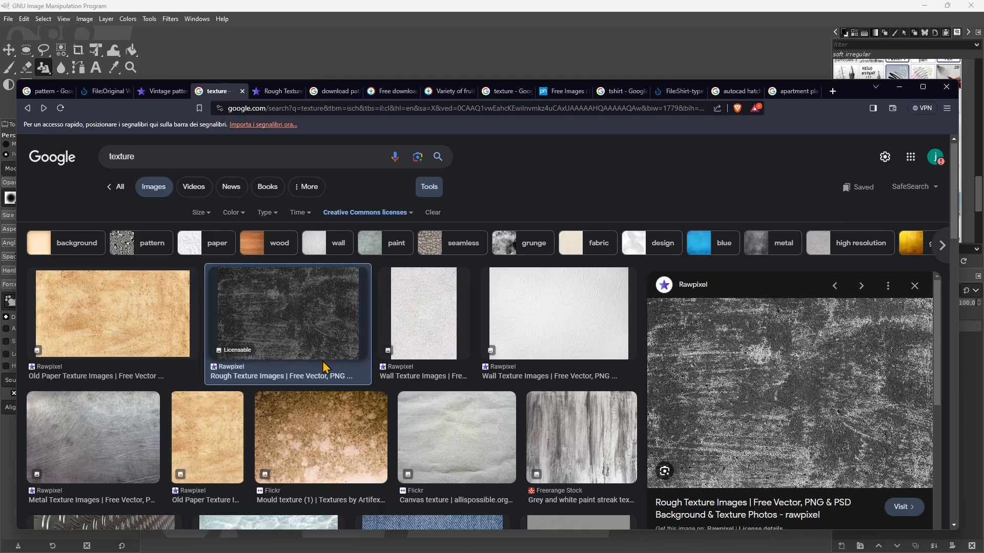
scroll(259, 359, down, 1)
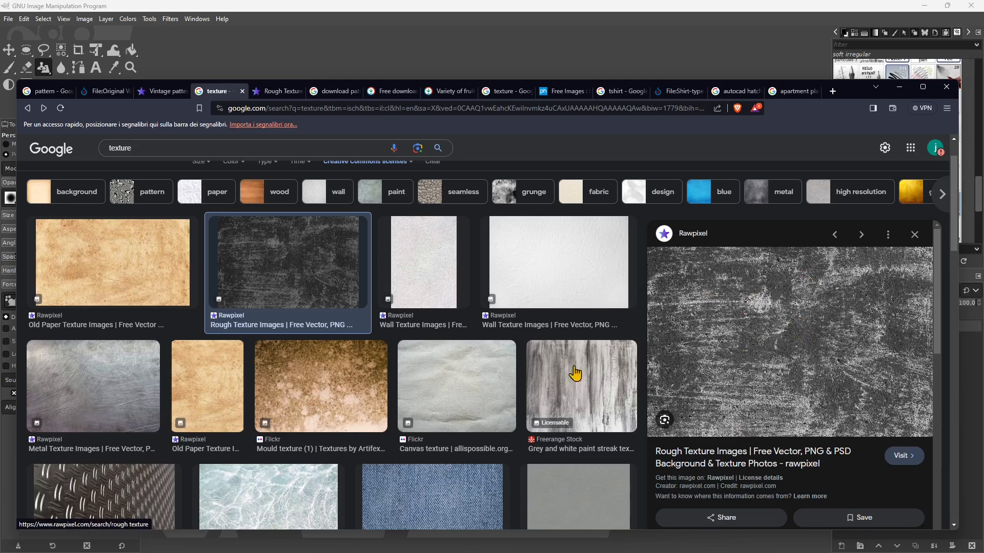
key(ctrl+Tab)
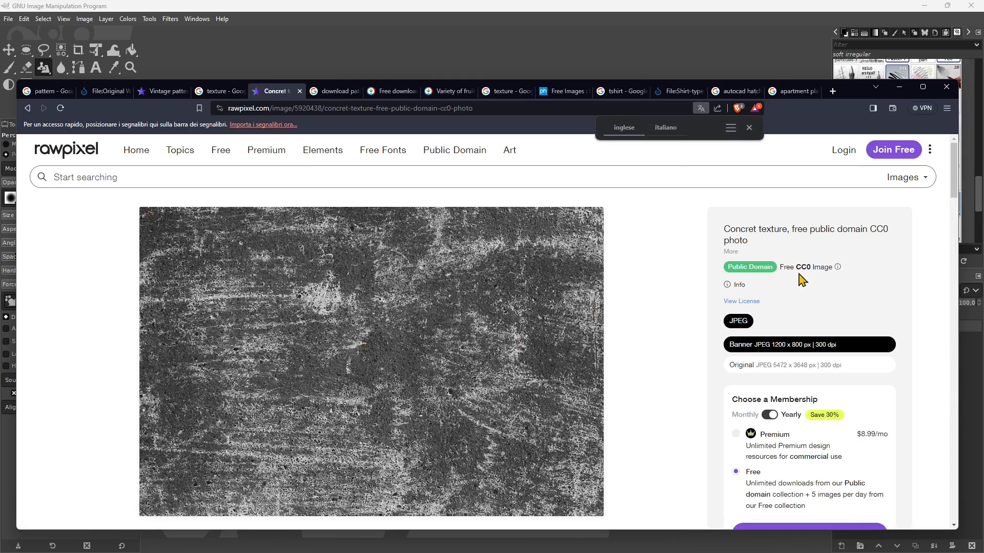
scroll(579, 330, down, 1)
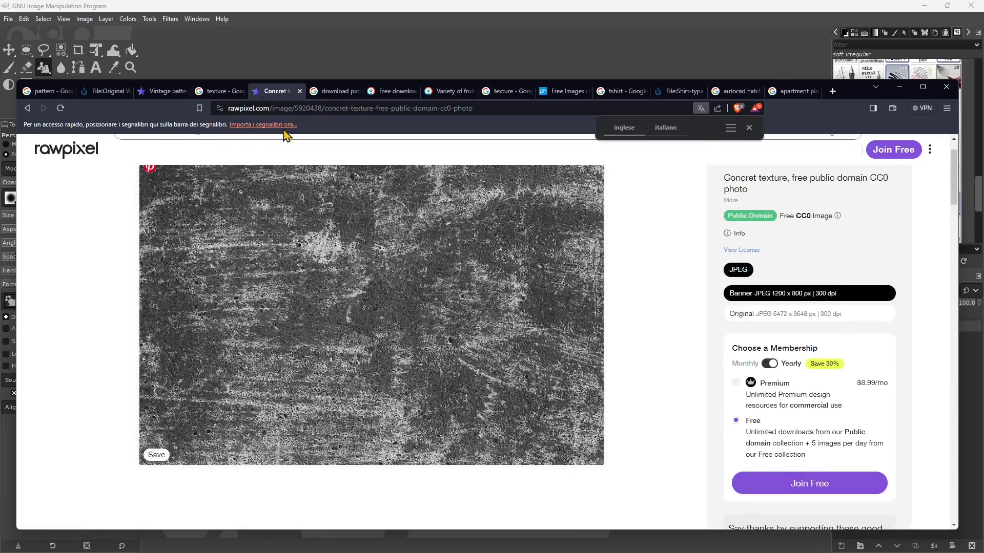
click(218, 91)
scroll(513, 347, up, 1)
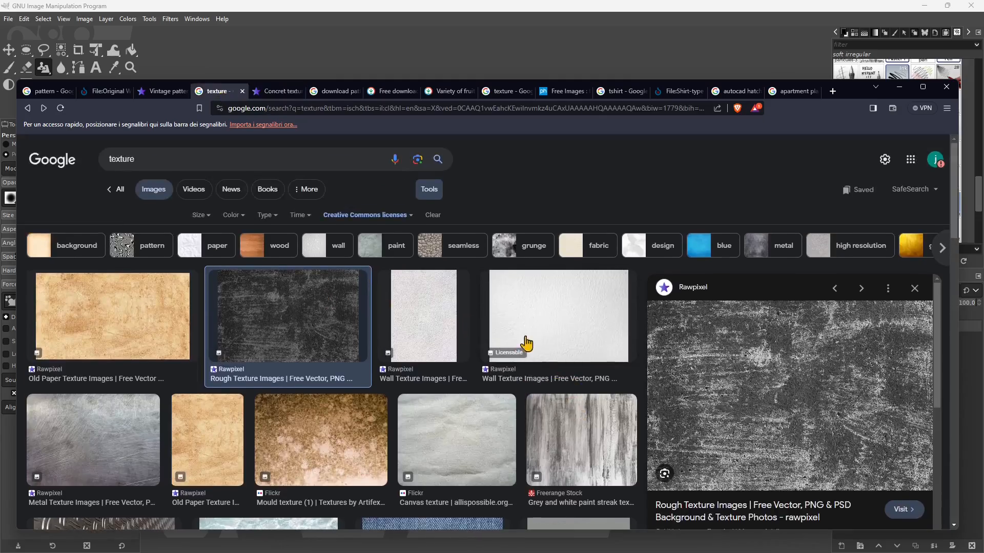
scroll(468, 328, down, 4)
scroll(468, 347, up, 5)
- Review the web search results for "download pattern pat"
click(334, 95)
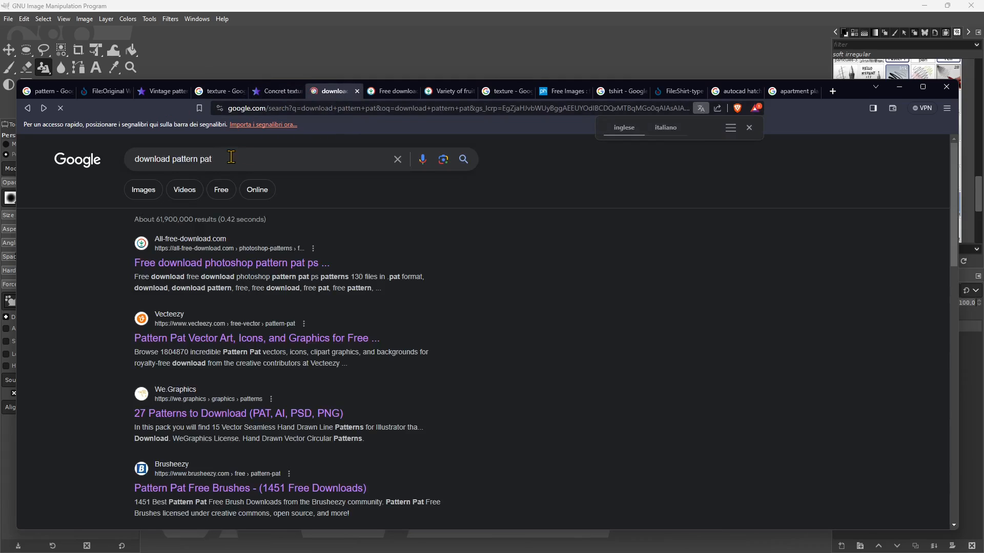
double_click(211, 159)
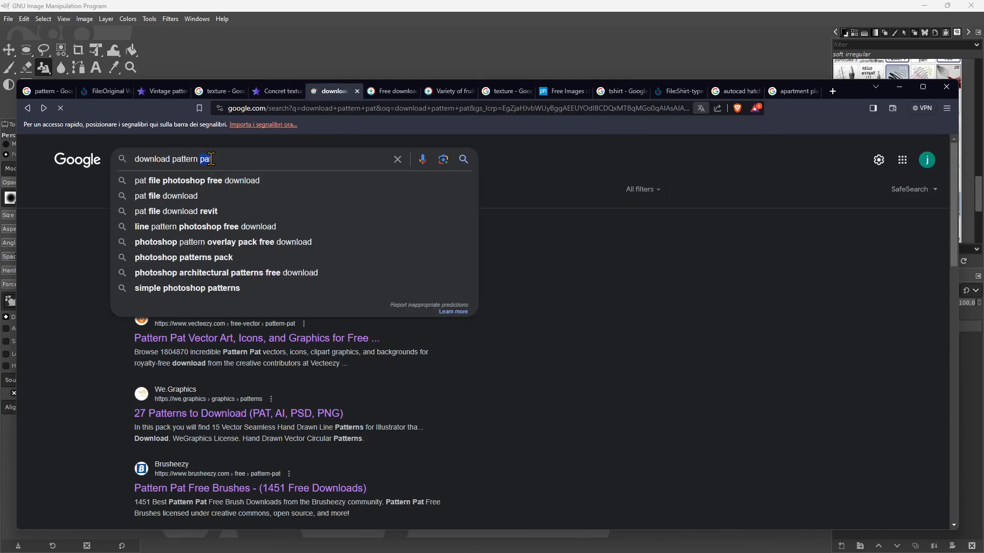
double_click(146, 163)
click(92, 298)
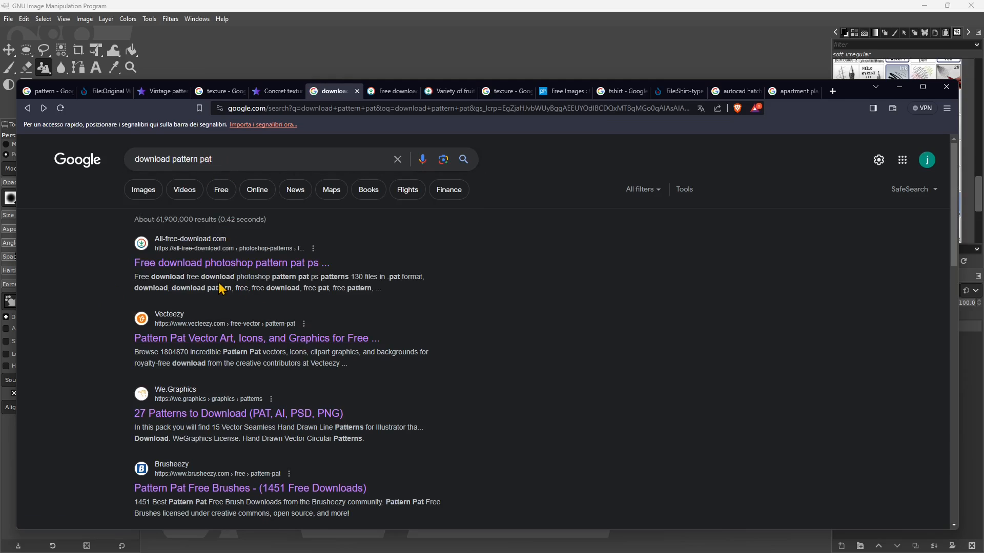
scroll(267, 392, down, 4)
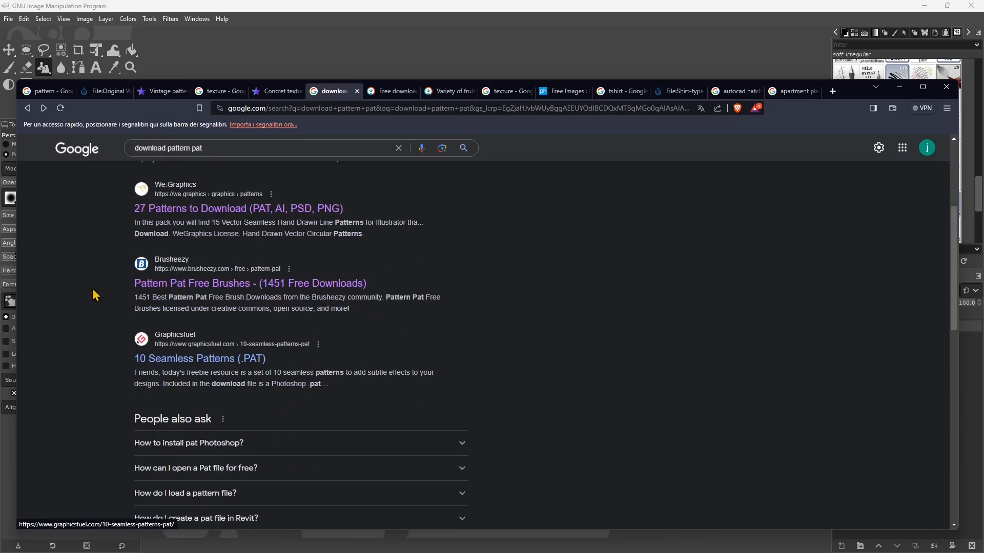
scroll(268, 359, up, 4)
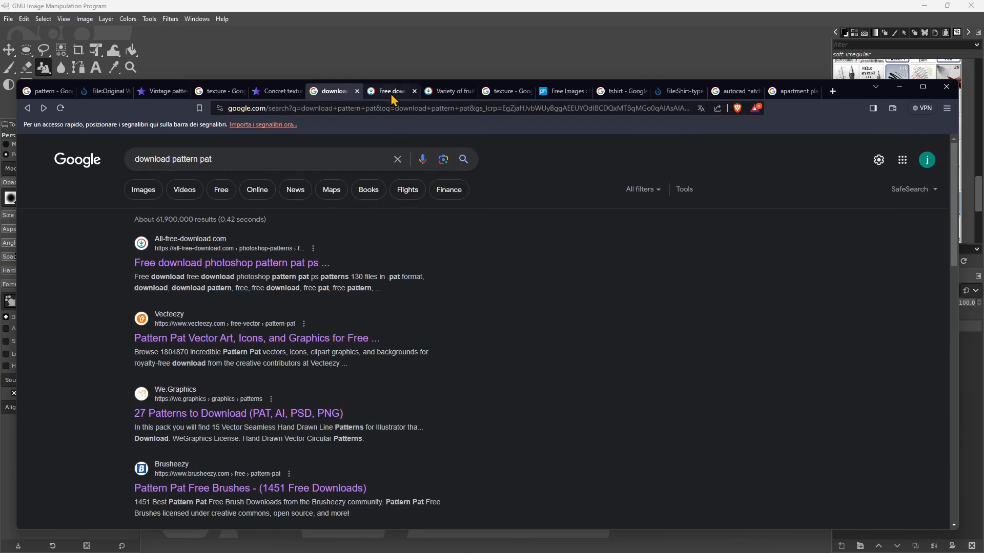
- Open the black and white calculation mark pattern on All-free-download and highlight its Photoshop patterns .pat format line
click(373, 94)
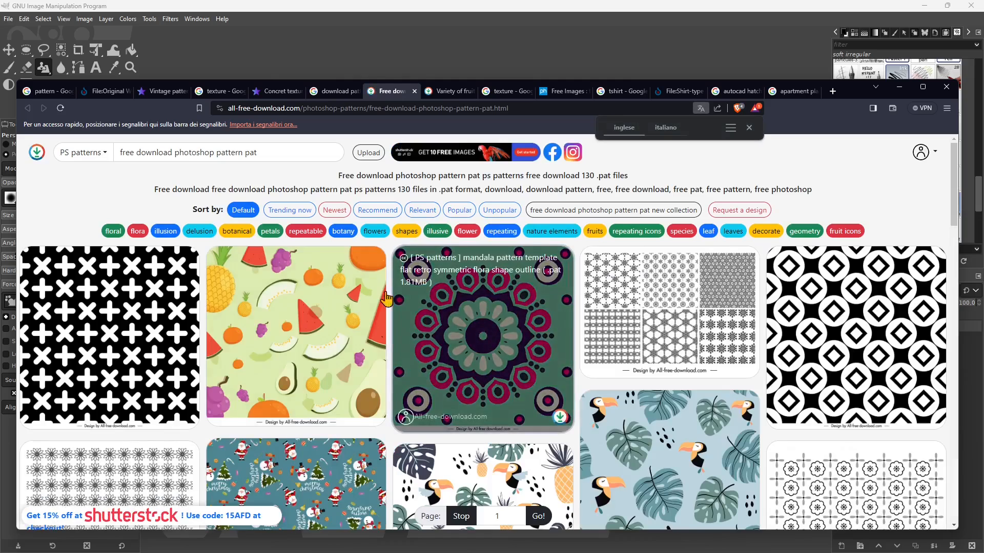
click(152, 312)
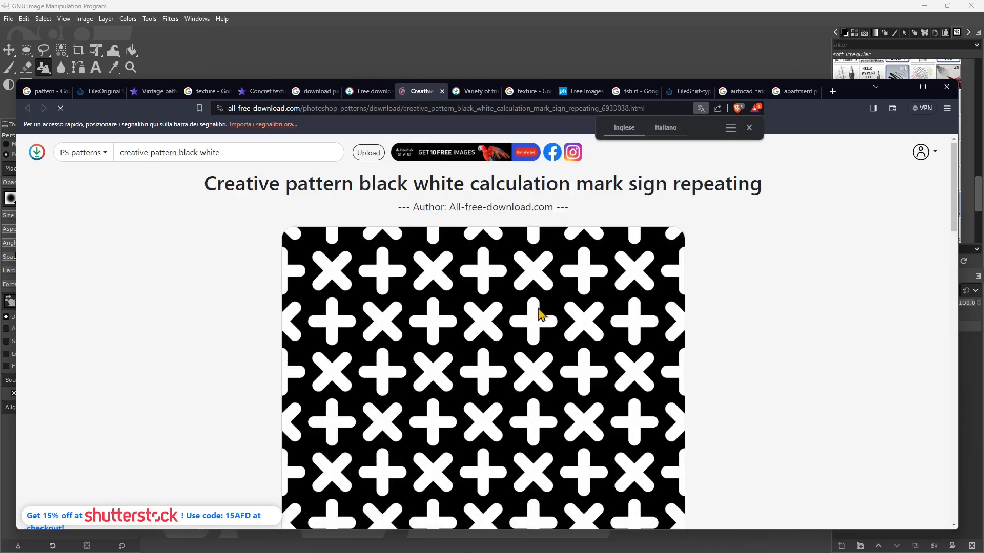
scroll(708, 328, down, 5)
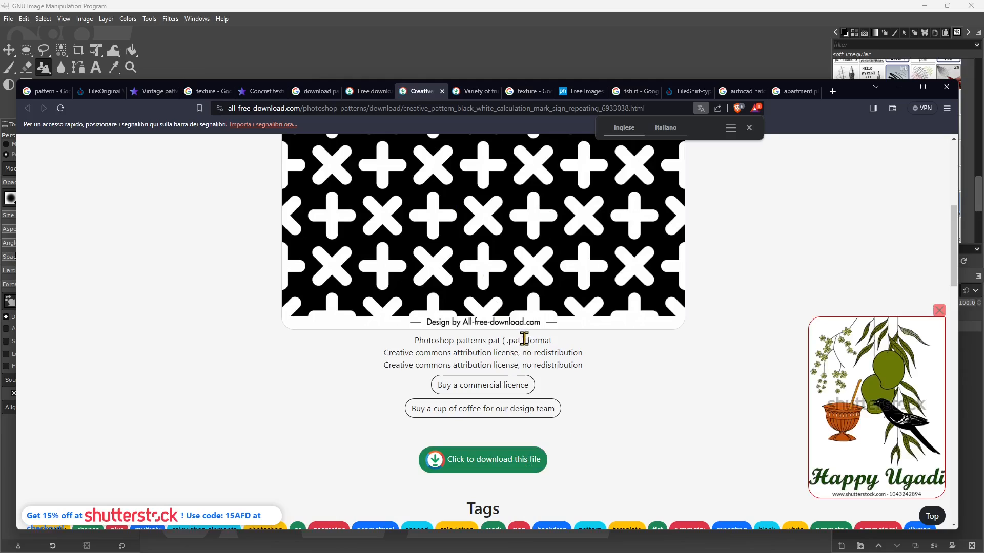
drag(524, 339, 496, 341)
drag(565, 341, 514, 341)
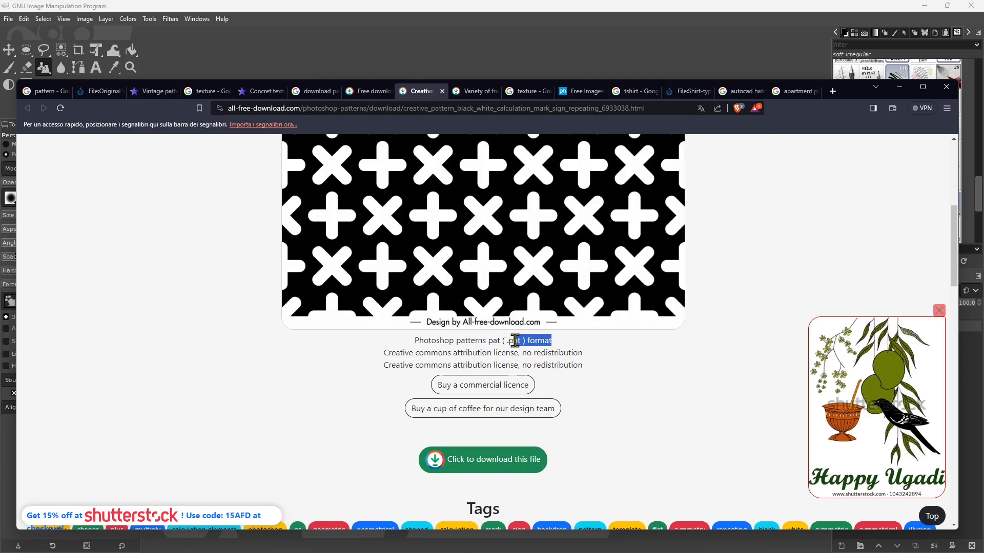
triple_click(515, 341)
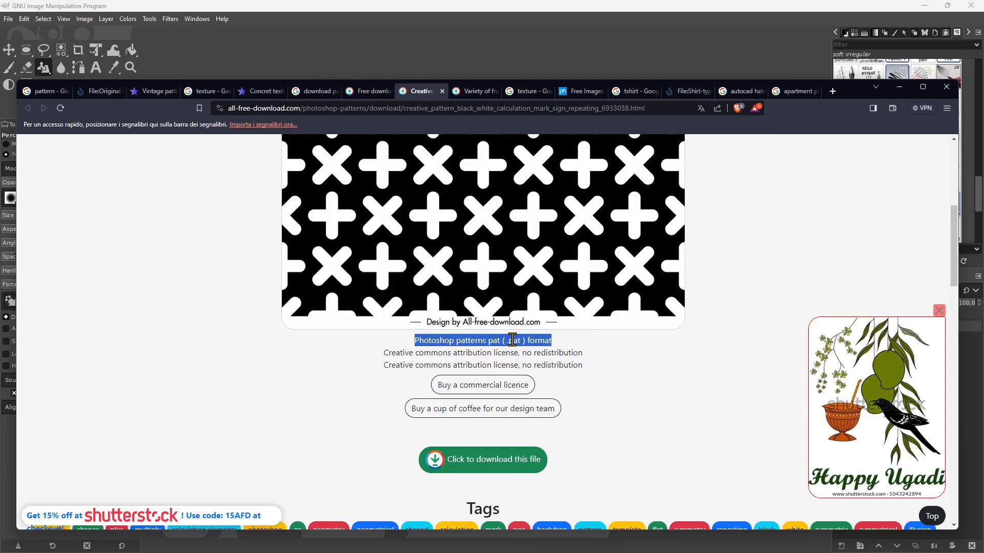
- View the variety of fruit pattern page on All-free-download, from its format and licence lines up to its title
click(457, 92)
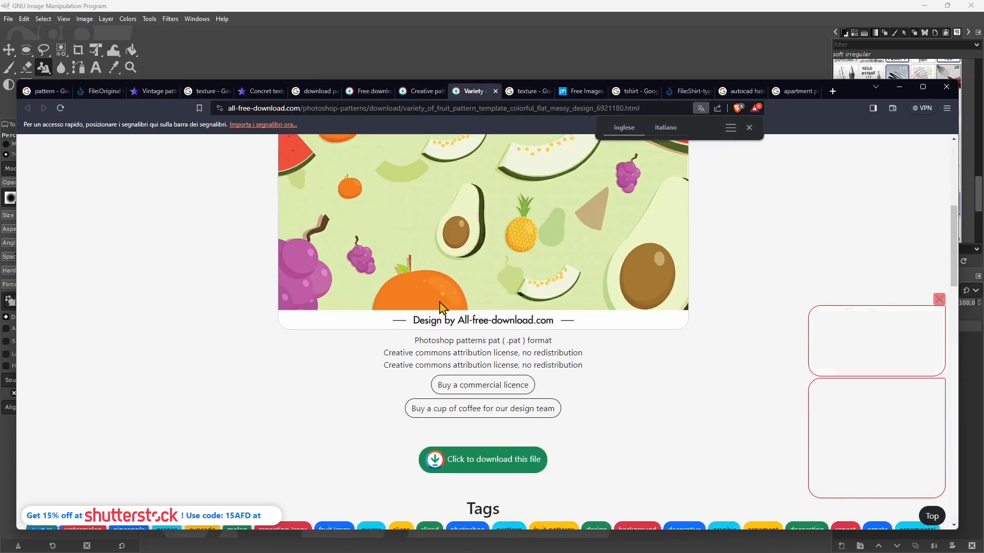
scroll(408, 328, up, 4)
scroll(410, 329, up, 2)
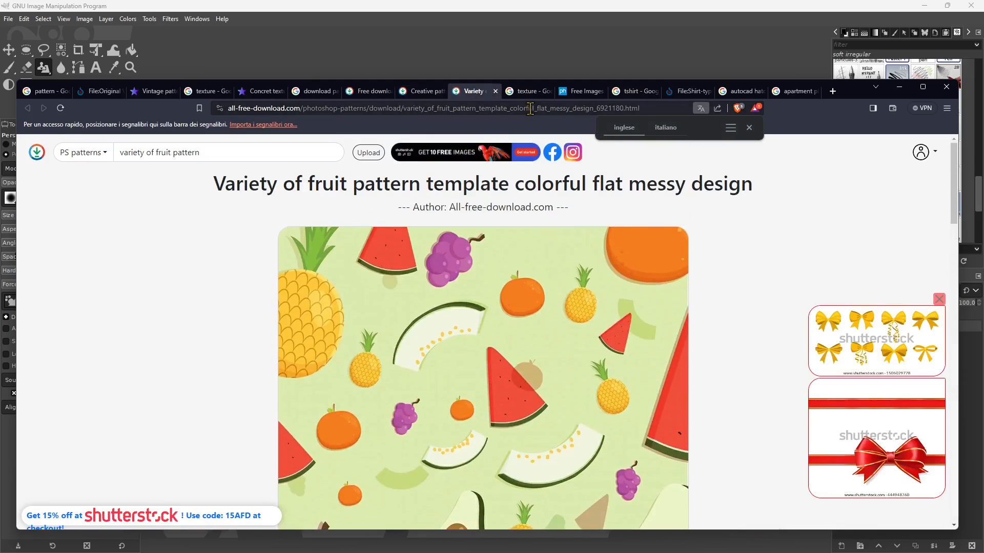
- Return to the Google Images results for "texture" showing the blue tile preview, and dismiss the security alert
click(527, 91)
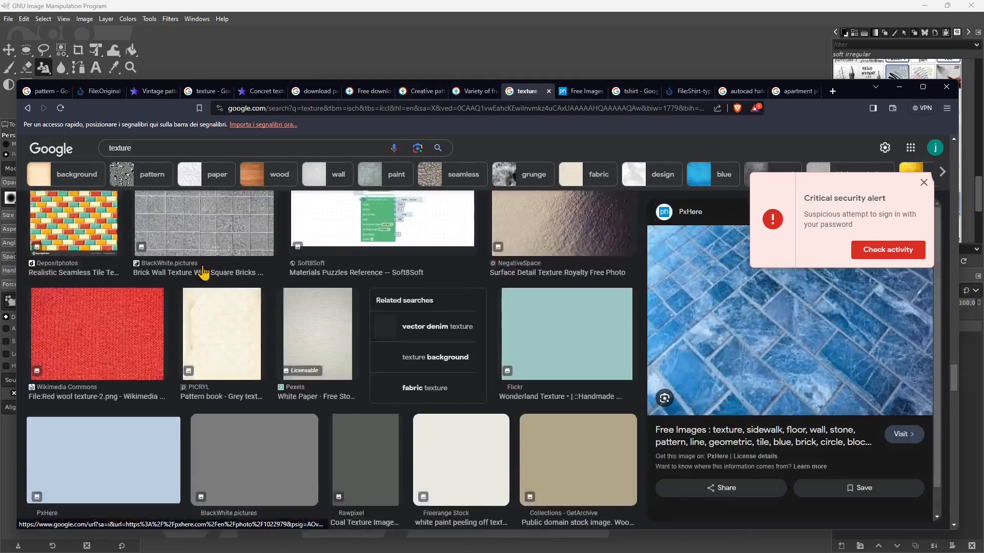
scroll(204, 271, up, 15)
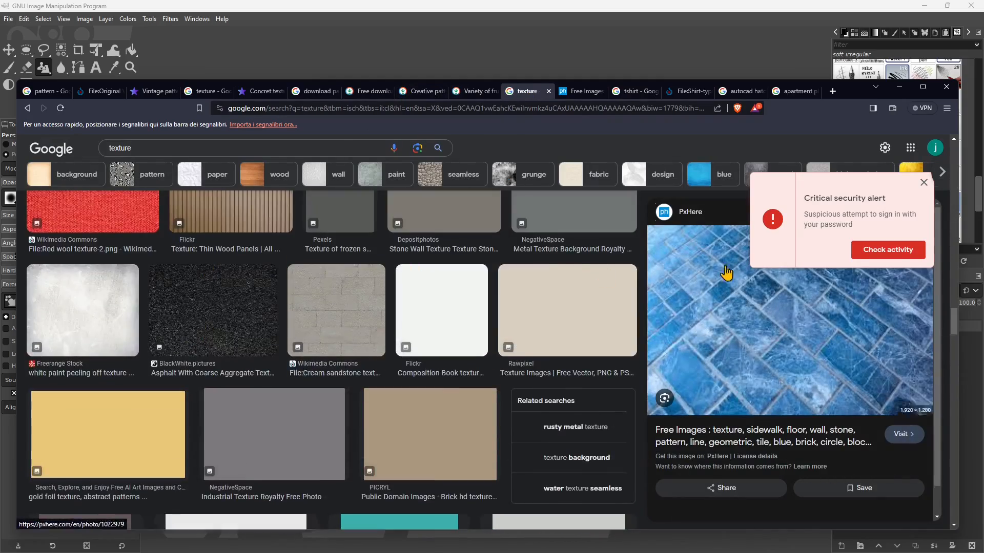
click(924, 183)
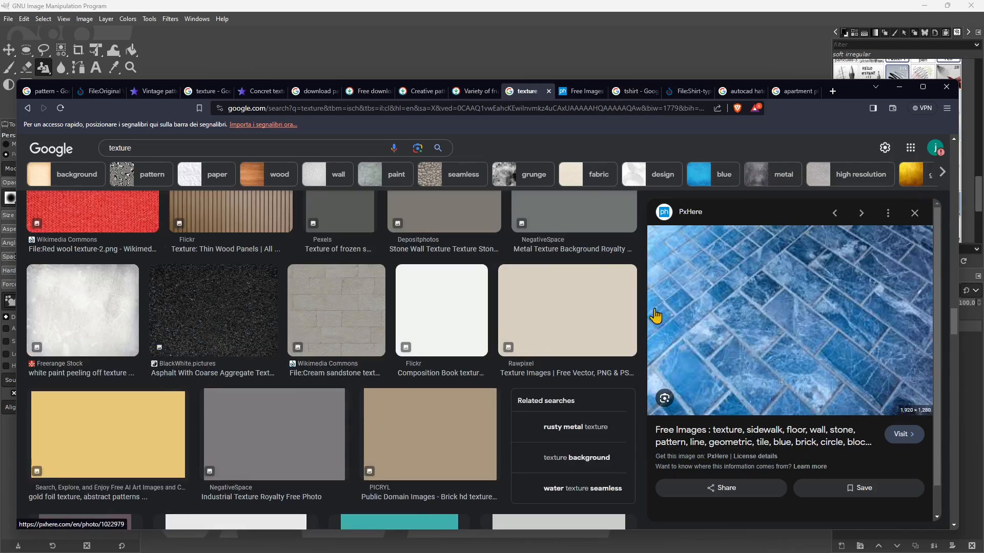
- Look through the texture results down to the row containing the blue tile image
scroll(655, 312, down, 5)
scroll(797, 334, up, 3)
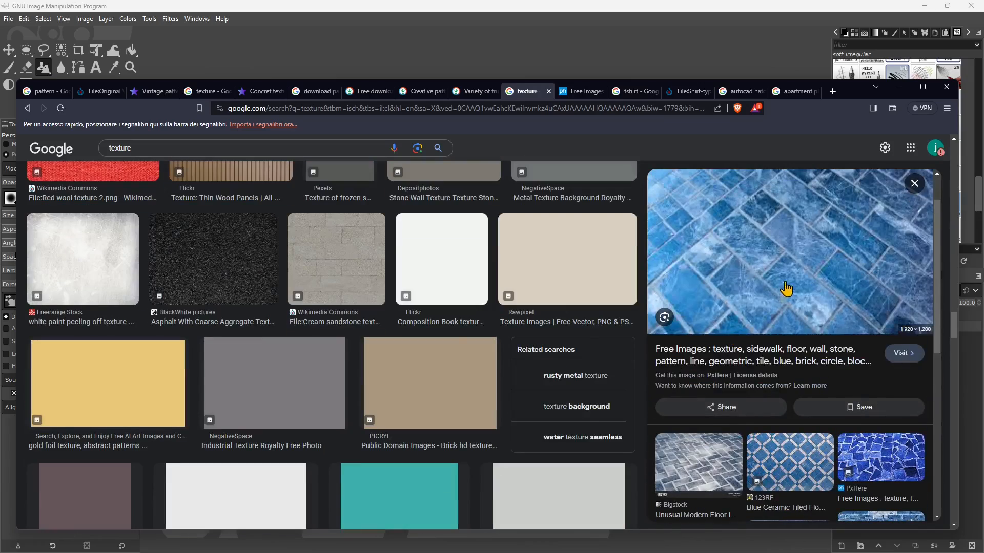
scroll(463, 352, down, 8)
scroll(463, 354, down, 4)
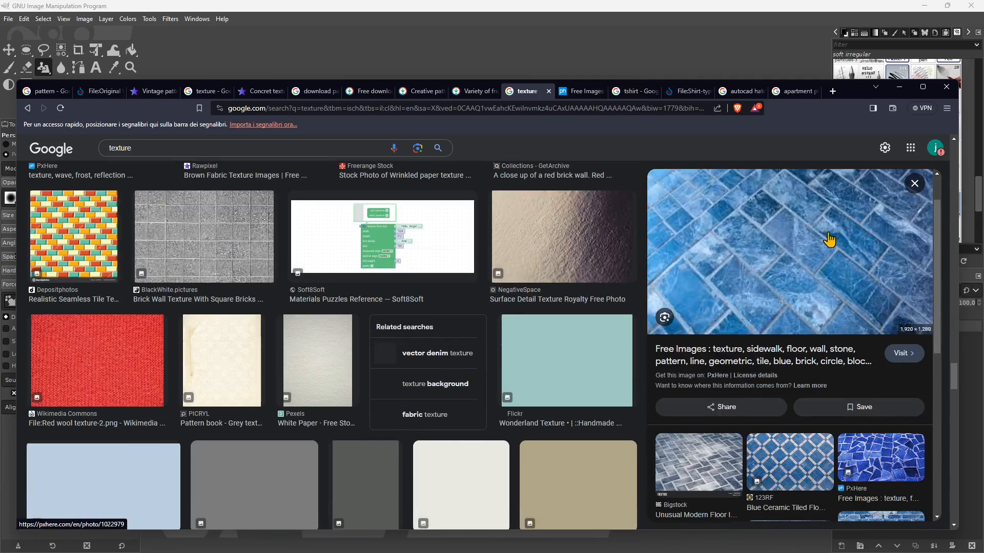
scroll(830, 242, down, 3)
scroll(842, 250, up, 3)
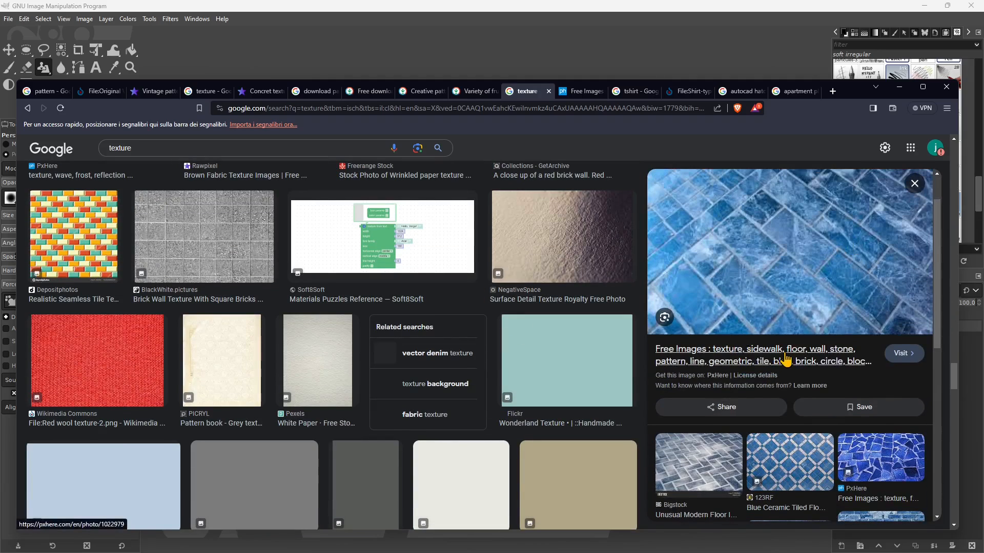
scroll(457, 397, down, 12)
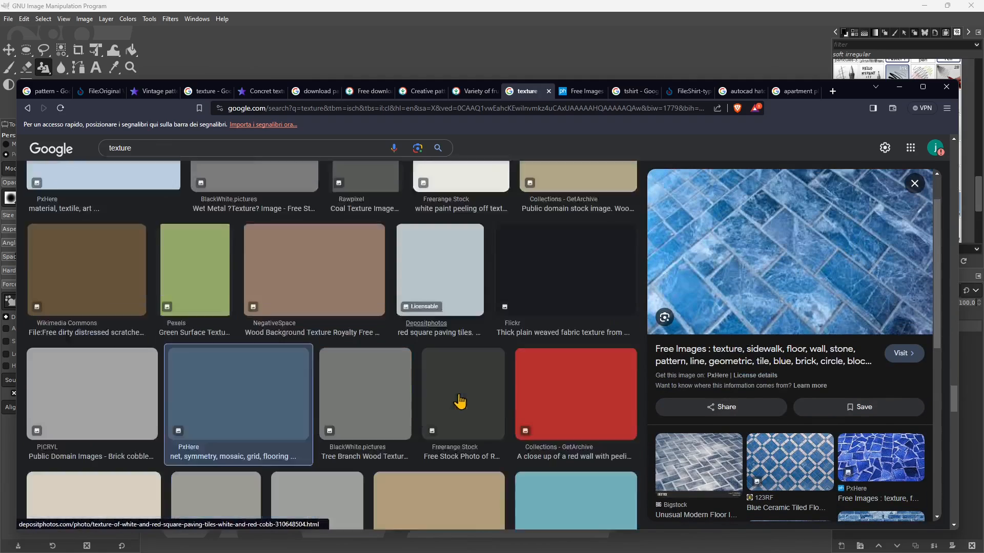
scroll(251, 343, up, 3)
scroll(783, 320, up, 1)
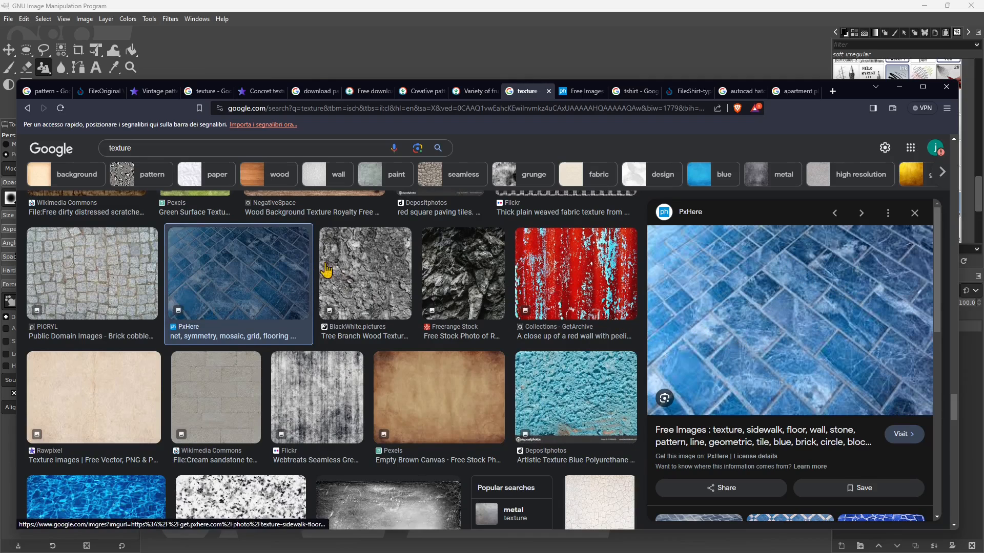
- Preview the tree branch wood texture, return to the blue tile texture preview, and open its source page on PxHere
click(365, 287)
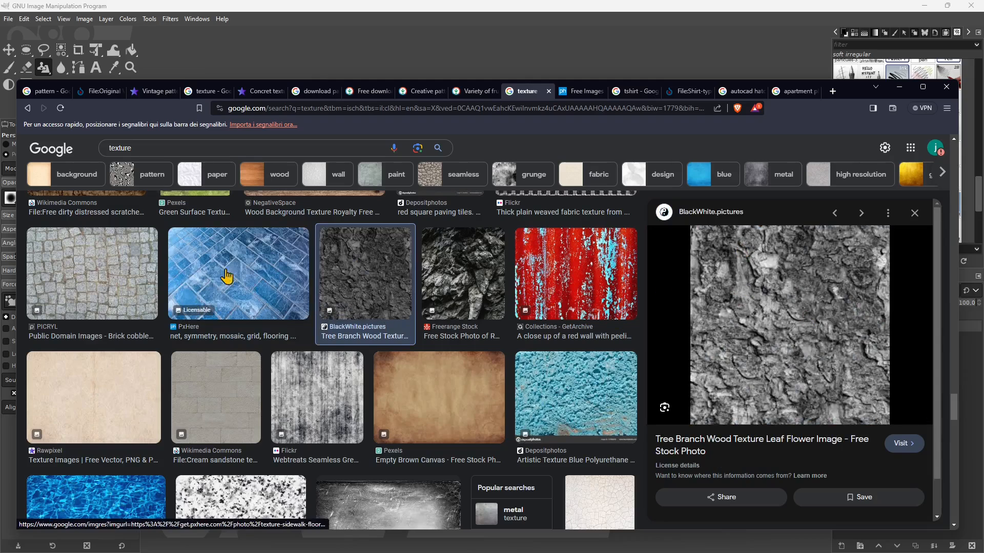
click(232, 267)
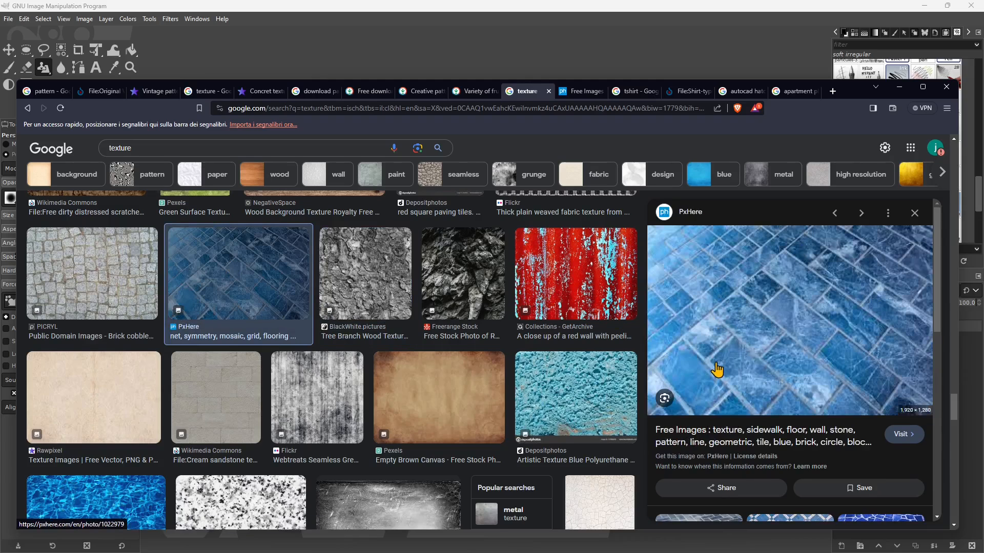
click(716, 369)
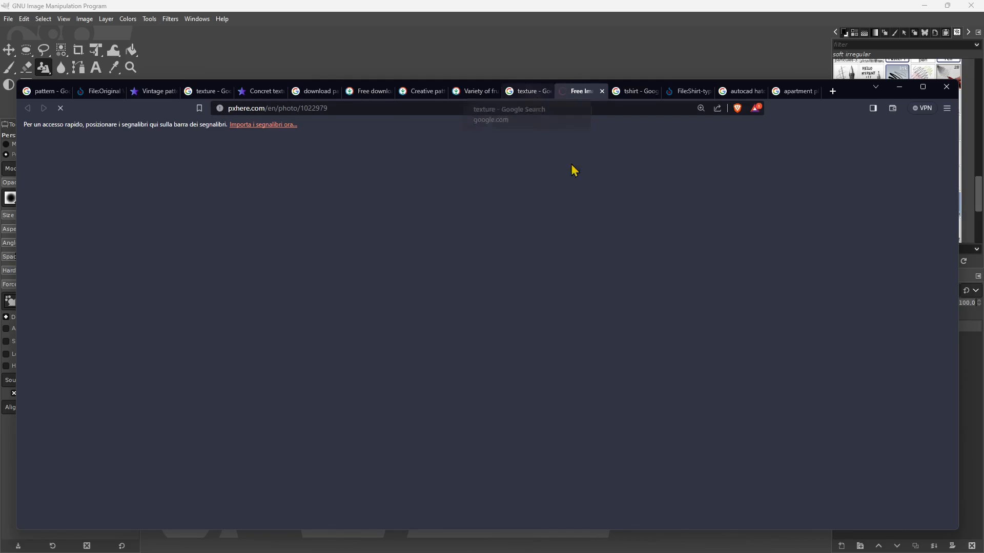
- Look through the Google Images results for "tshirt" and preview the Rawpixel sketch and the Wikimedia Commons outline T-shirt
click(627, 92)
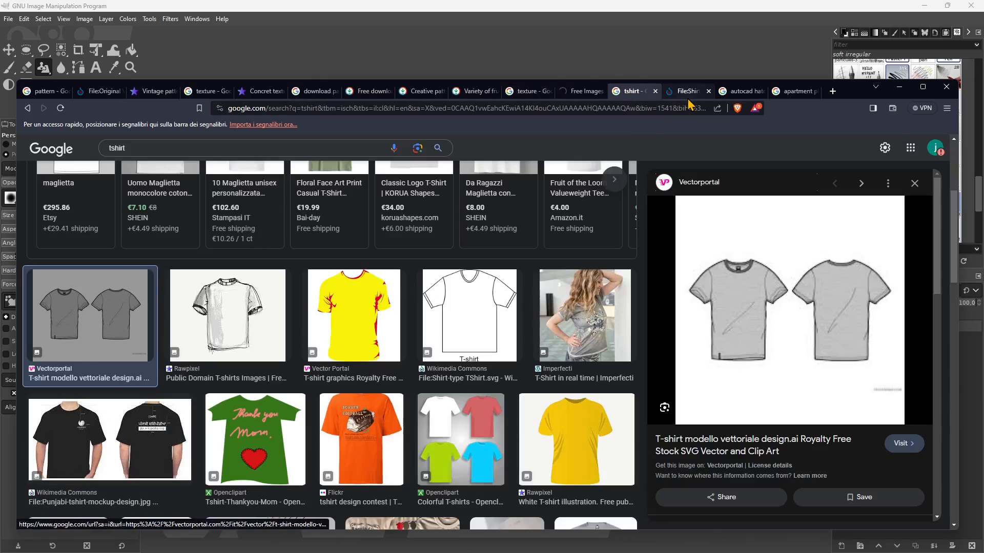
scroll(301, 317, up, 3)
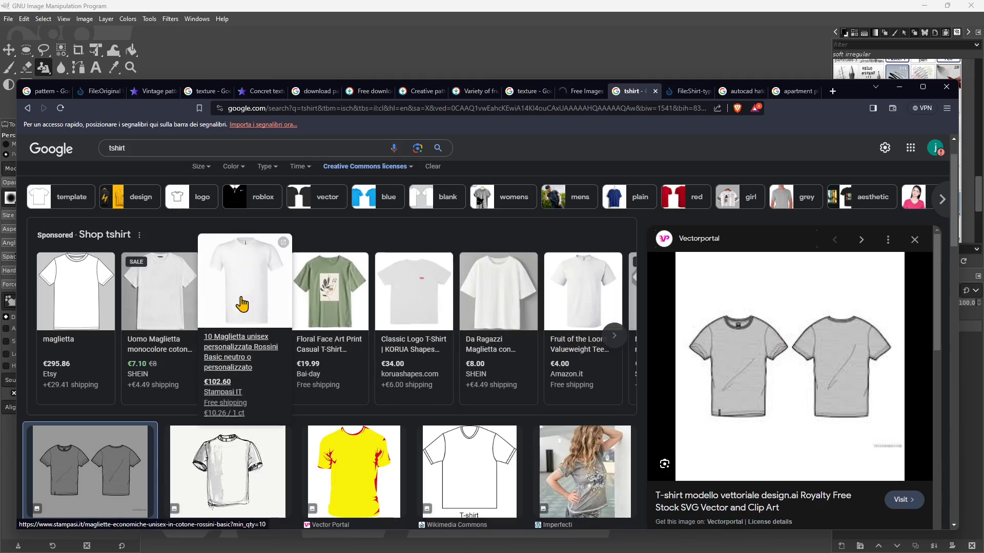
scroll(237, 352, down, 3)
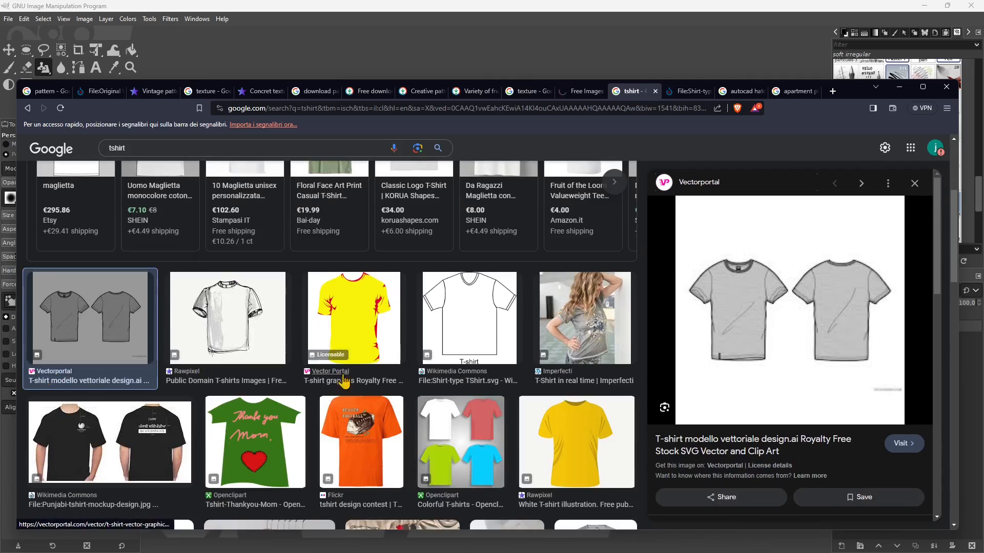
click(215, 324)
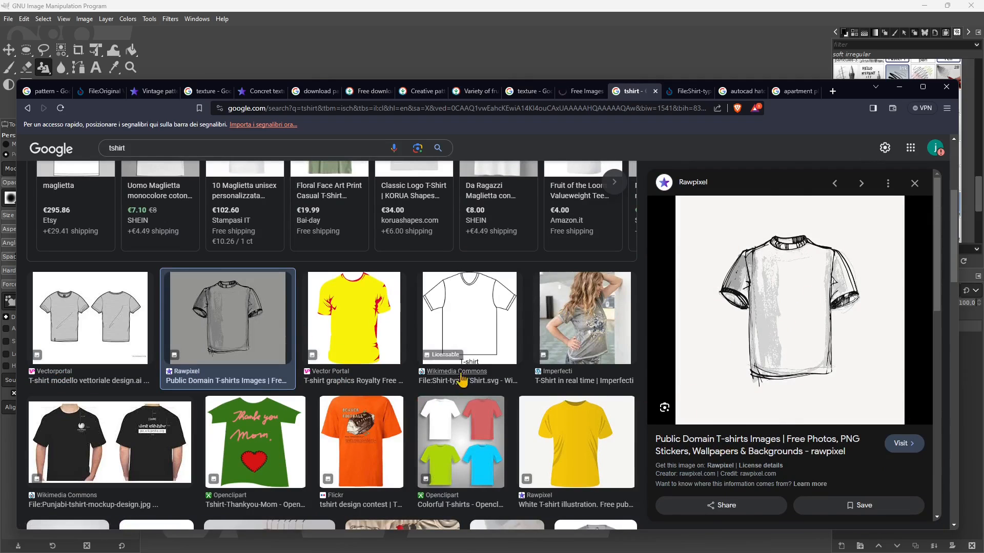
click(468, 346)
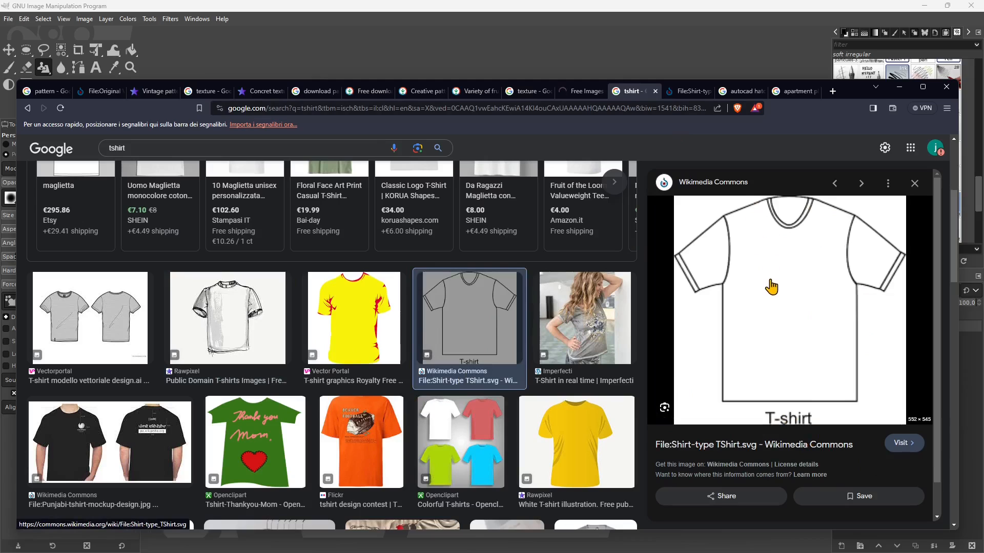
- View the Wikimedia Commons file page for Shirt-type TShirt.svg, including its available resolutions and file information
click(689, 91)
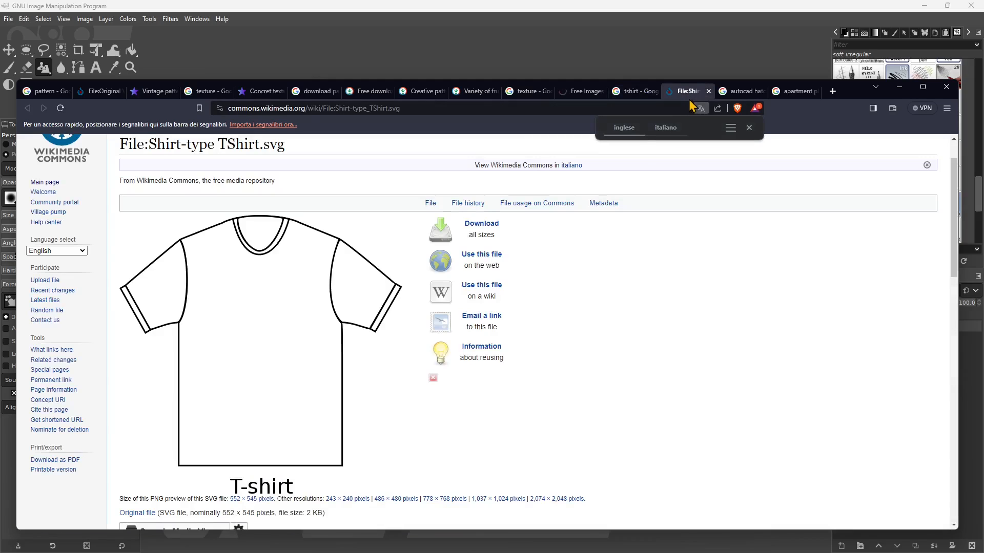
scroll(231, 215, down, 3)
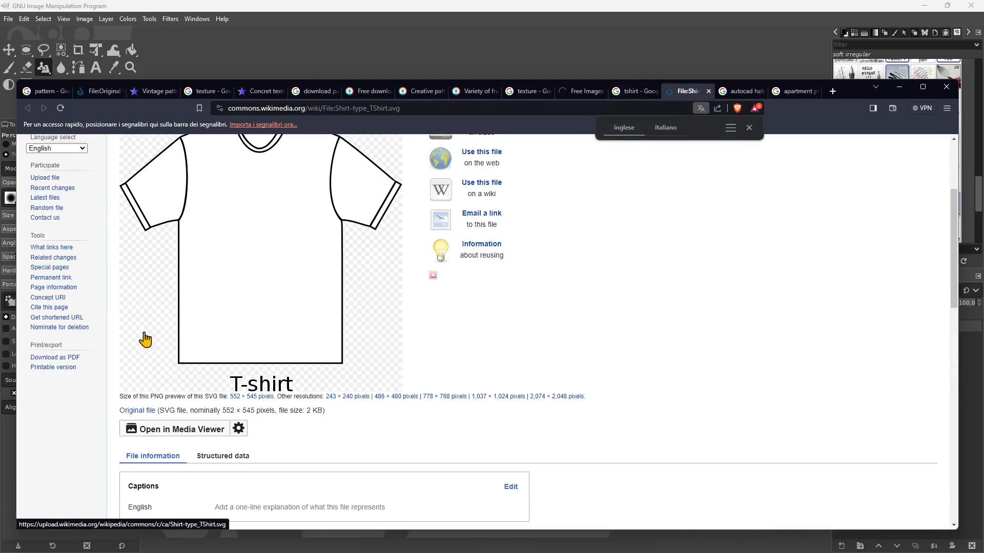
scroll(307, 400, down, 1)
scroll(377, 402, up, 5)
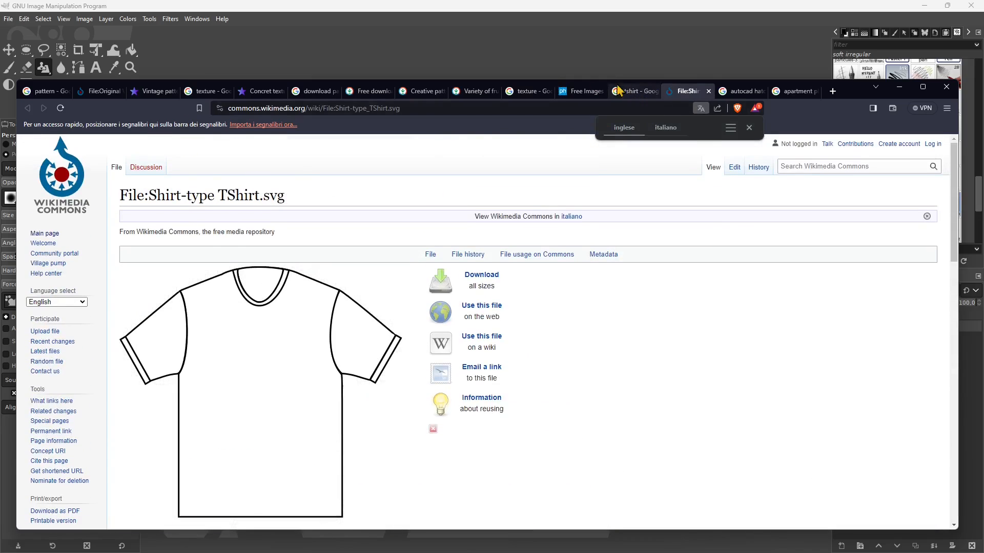
- Check the blue tile photo's licence and download sizes on PxHere, and return to the Wikimedia Commons T-shirt page
click(582, 91)
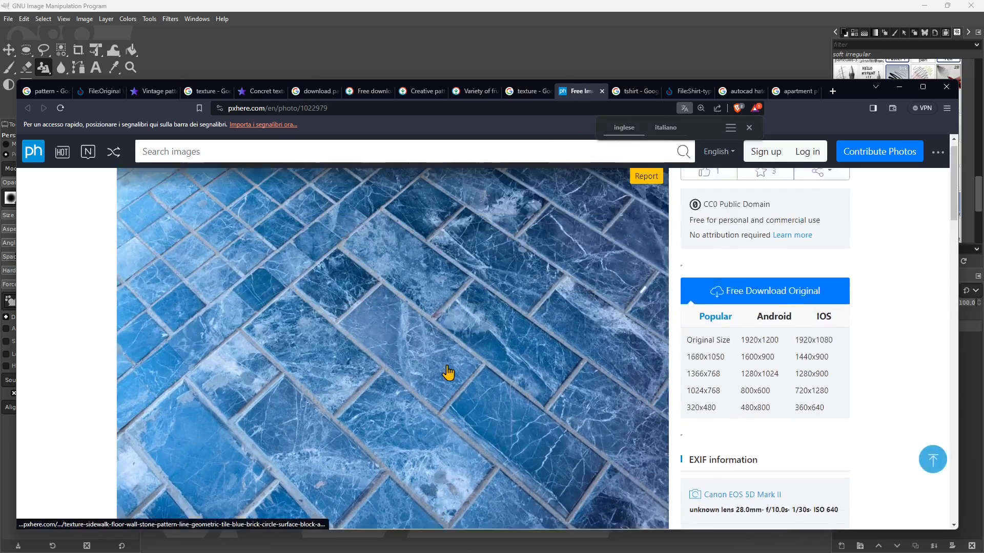
click(633, 91)
click(687, 91)
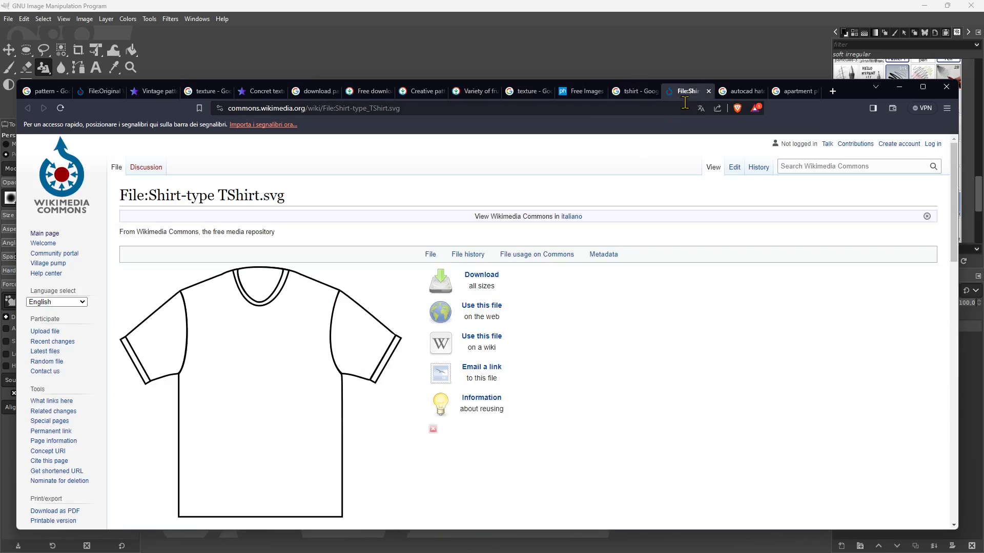
- Look through the Google Images results for "autocad hatch" and glance back at the "pattern" results
click(741, 91)
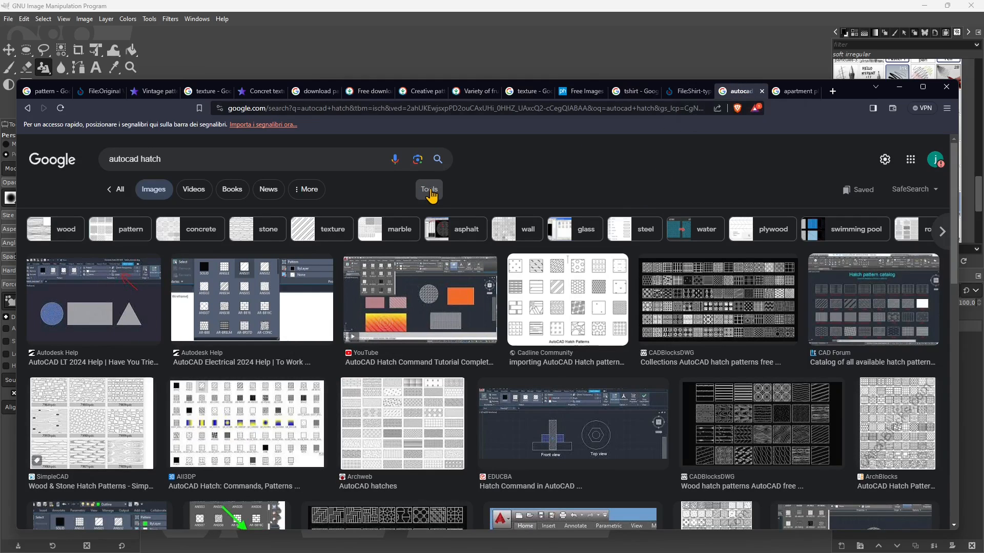
scroll(533, 349, down, 1)
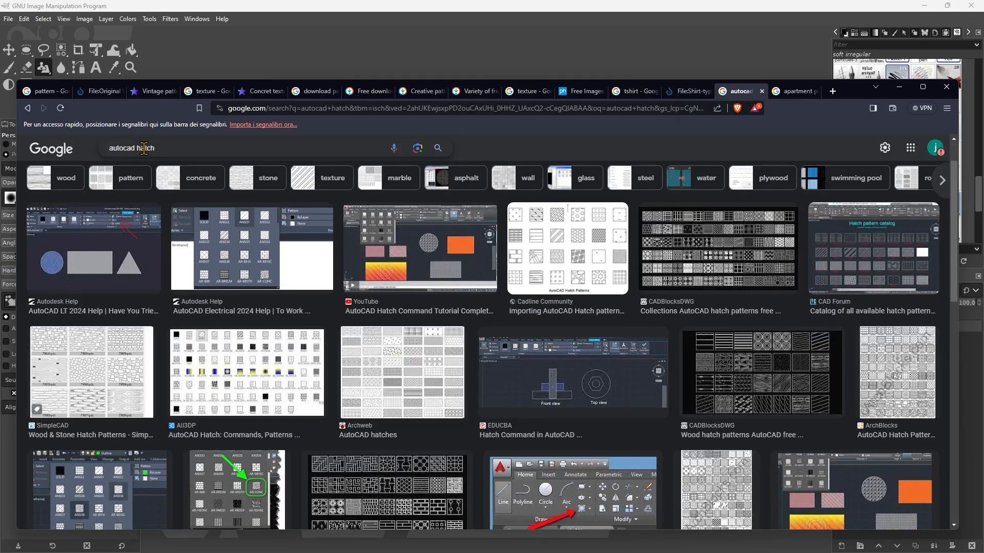
click(144, 148)
click(511, 149)
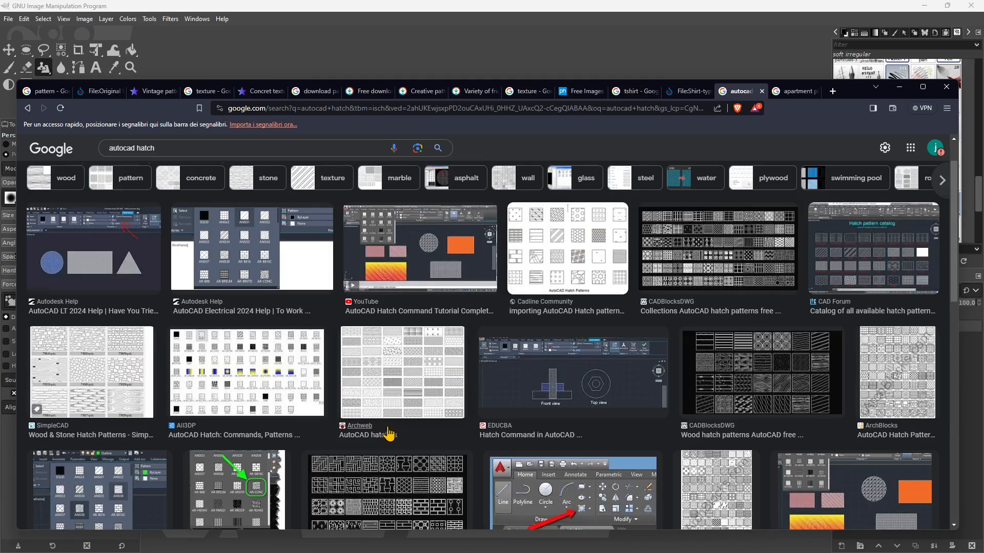
scroll(380, 428, down, 3)
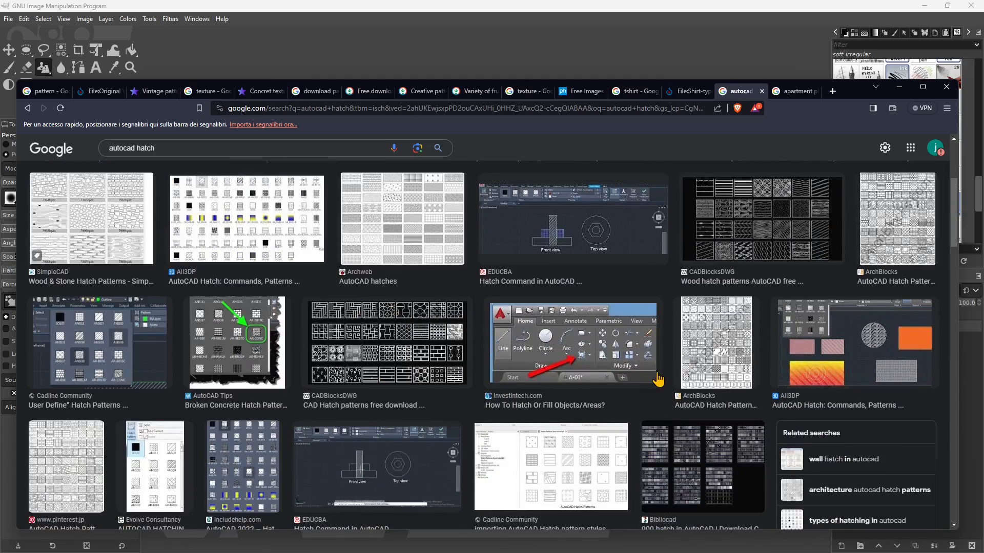
scroll(657, 380, up, 4)
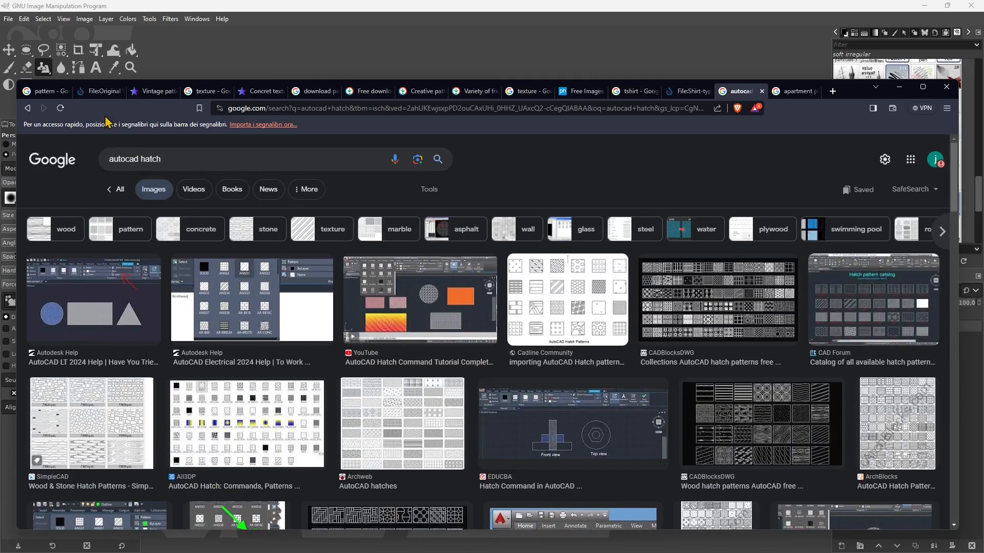
click(49, 91)
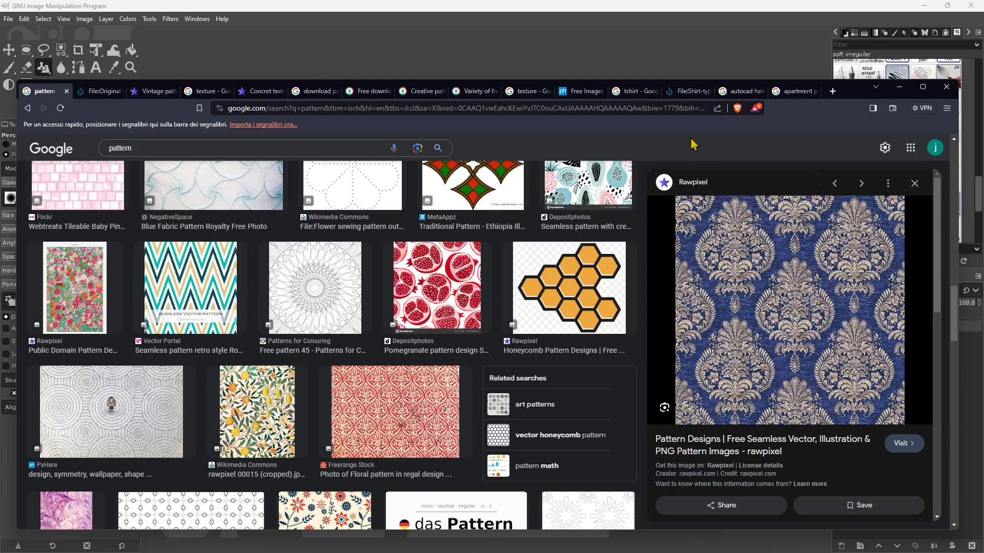
click(743, 91)
- Preview the Verona, Allendale and The Grove three-bedroom floor plans in the Google Images results for "apartment plan"
click(797, 91)
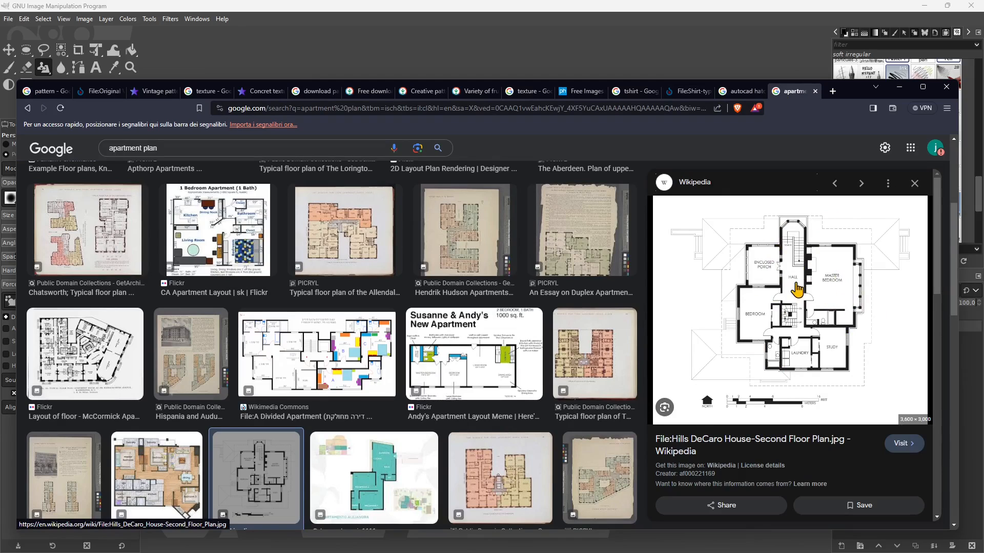
click(585, 366)
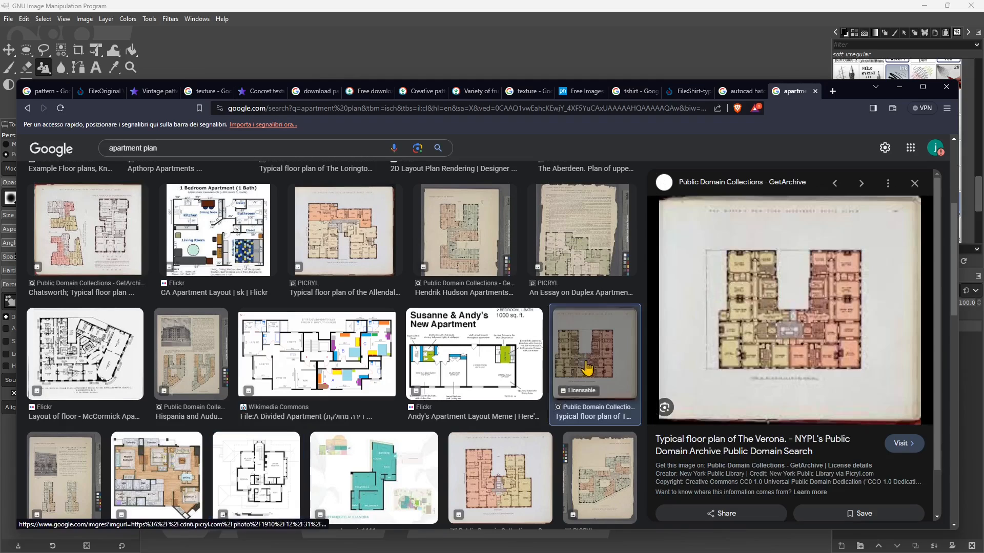
click(351, 250)
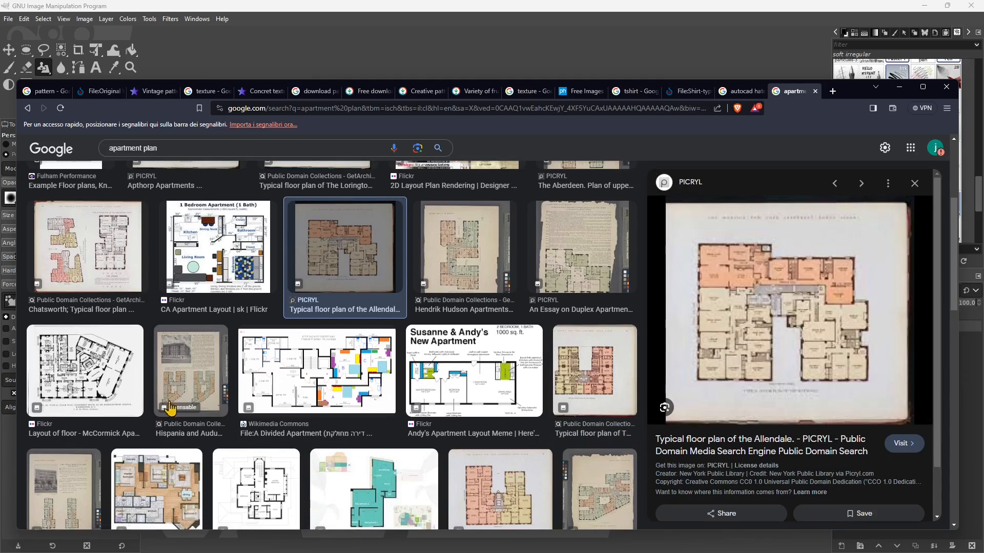
click(179, 492)
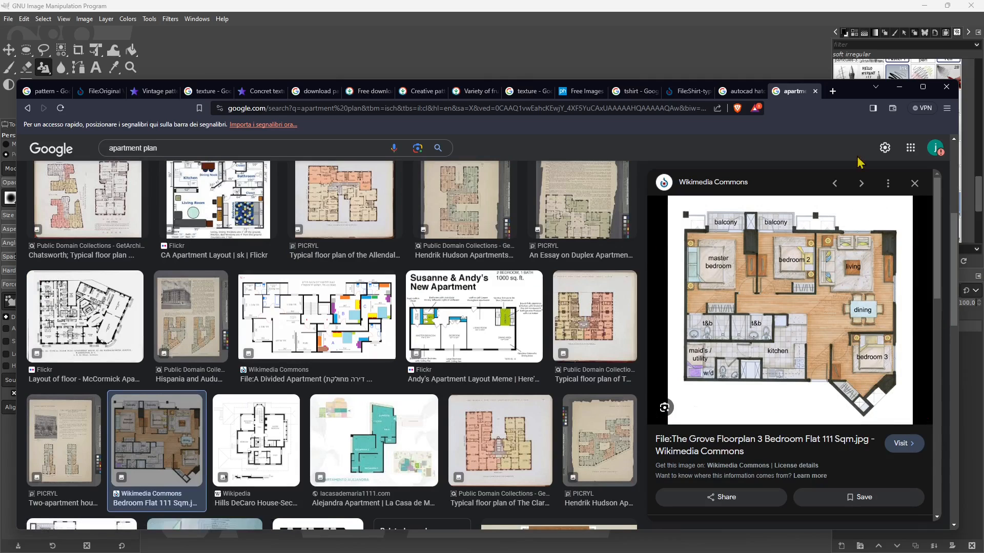
- Switch from the browser to GIMP and open the garden path photo taormina.jpg from the Assets folder
click(898, 88)
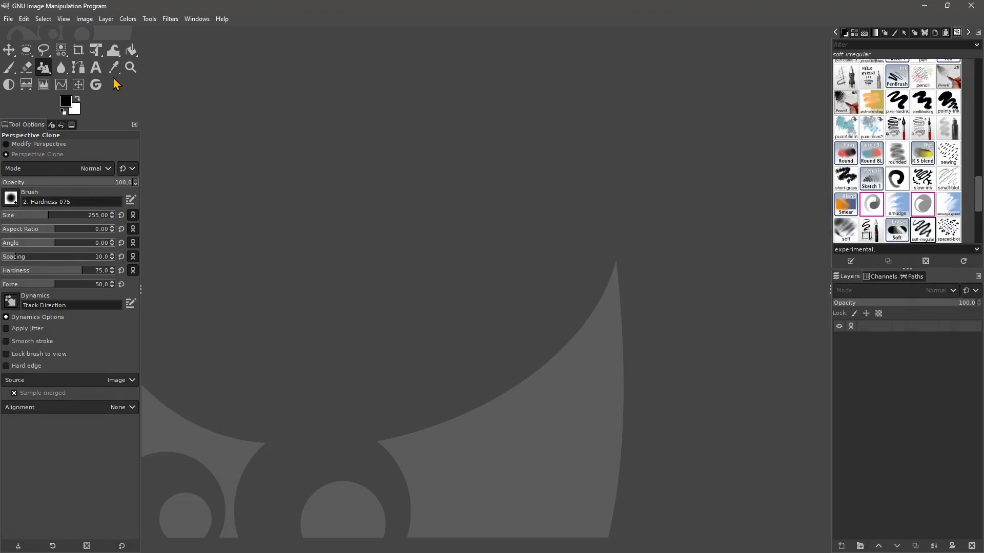
click(8, 19)
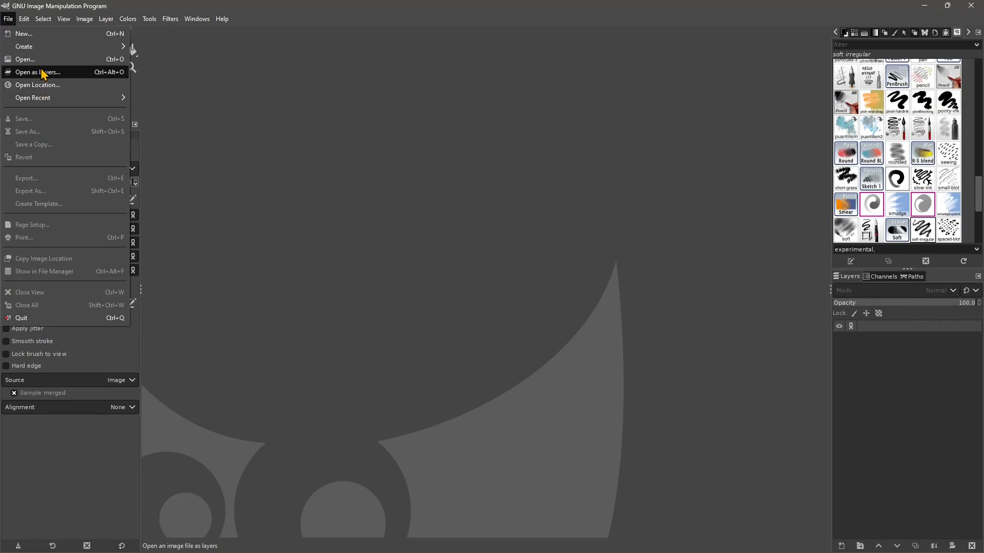
mouse_move(61, 106)
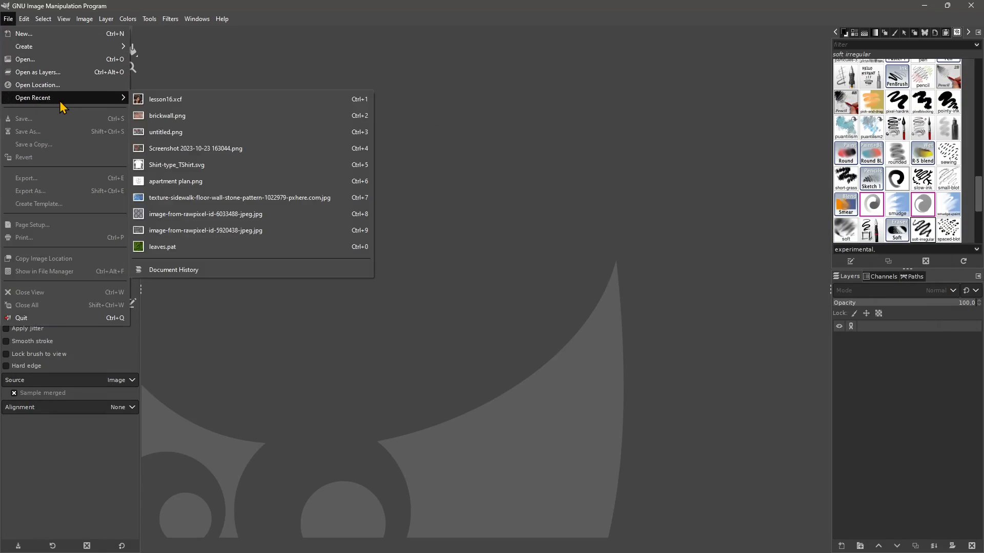
click(38, 65)
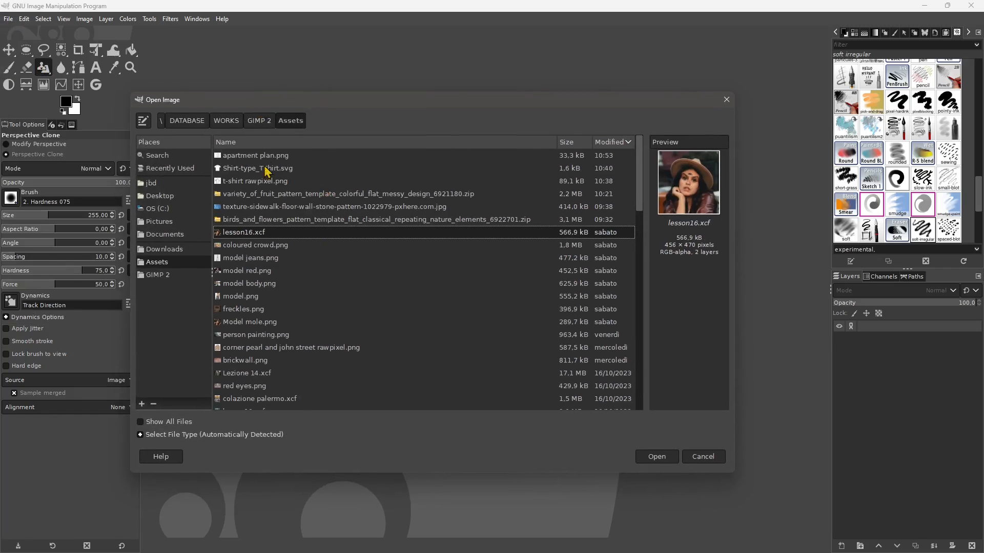
click(262, 272)
click(258, 283)
click(255, 297)
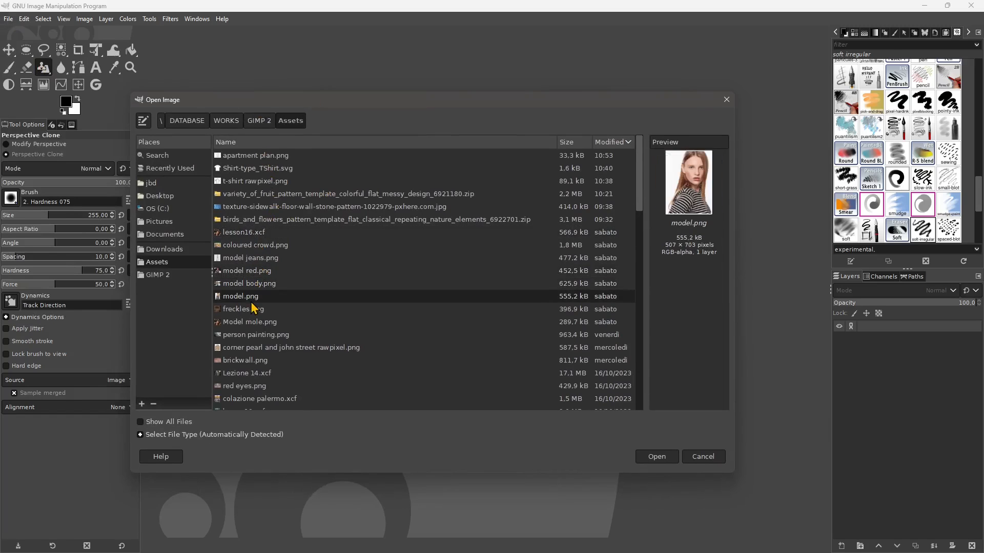
key(Down)
key(Down)
key(Down)
key(Down)
key(Down)
key(Down)
key(Down)
key(Down)
key(Down)
key(Down)
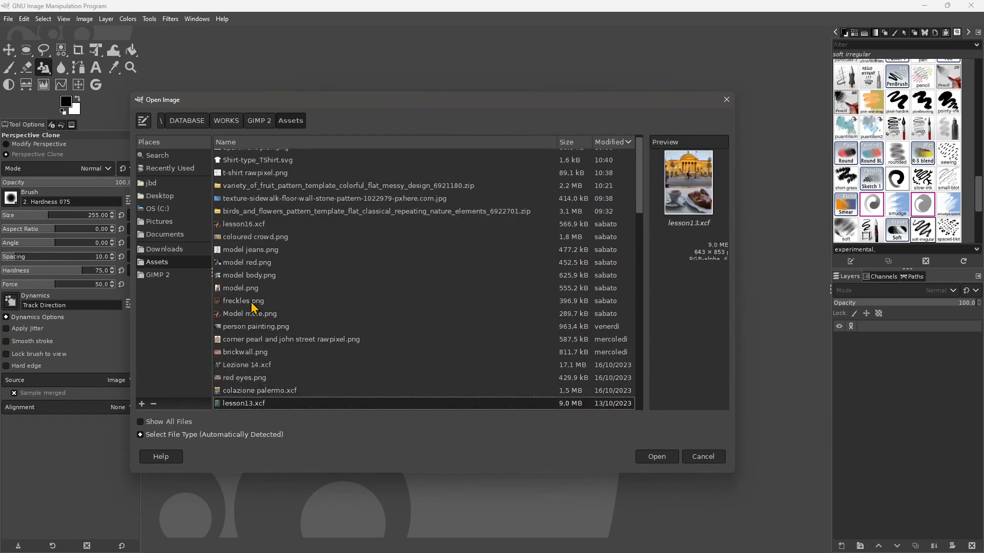
key(Down)
key(Down)
key(Down)
key(Down)
key(Down)
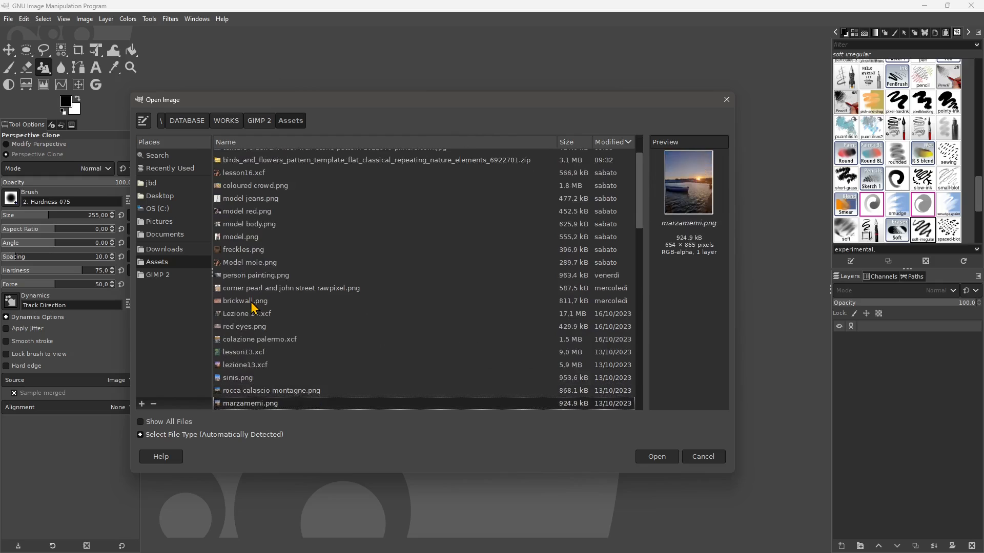
key(Down)
key(Down)
key(Down)
key(Down)
key(Down)
key(Down)
key(Down)
key(Down)
key(Down)
key(Down)
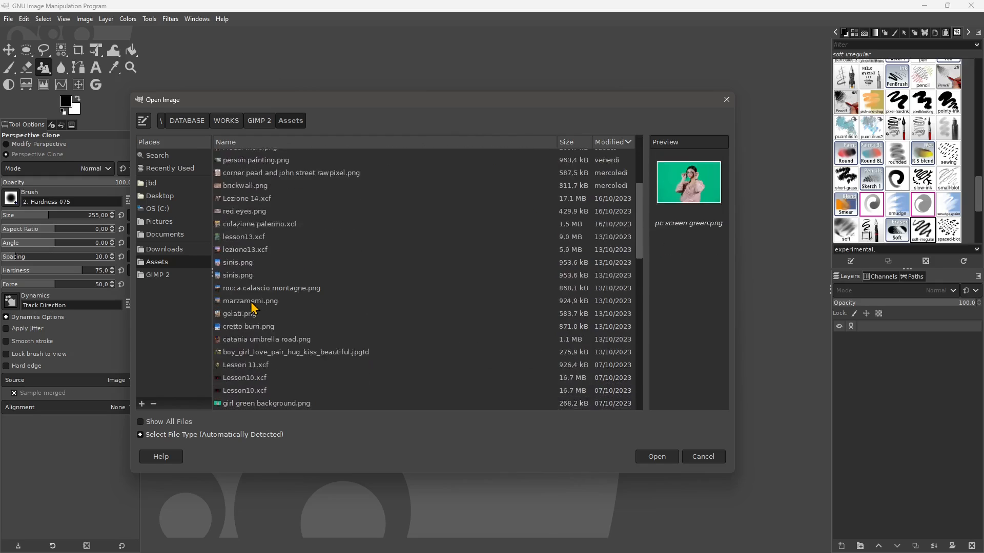
key(Down)
key(Down)
key(Down)
key(Down)
key(Down)
key(Down)
key(Down)
key(Down)
key(Down)
key(Down)
key(Down)
key(Down)
key(Down)
key(Down)
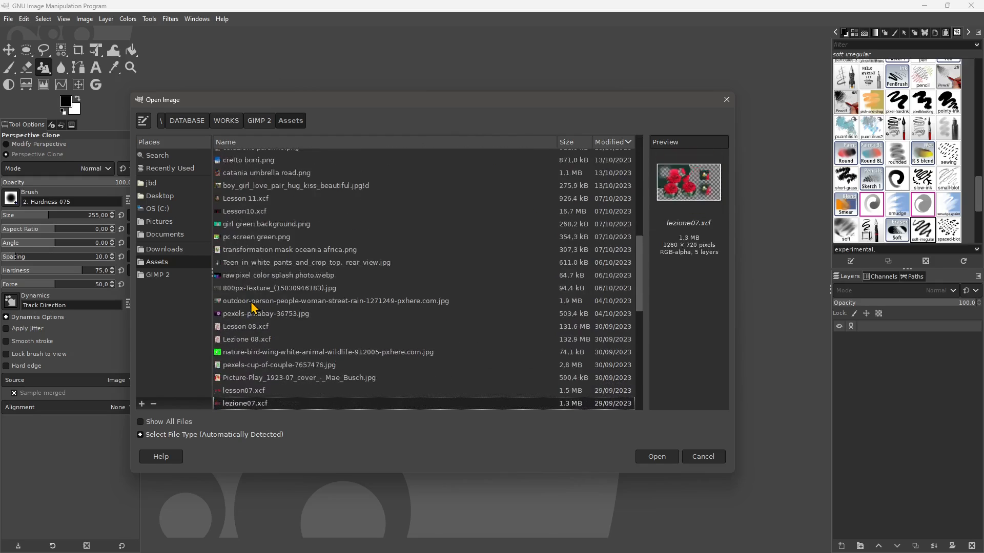
key(Down)
key(Down)
key(Down)
key(Down)
key(Down)
key(Down)
key(Down)
key(Down)
key(Down)
key(Down)
key(Down)
key(Down)
key(Down)
key(Down)
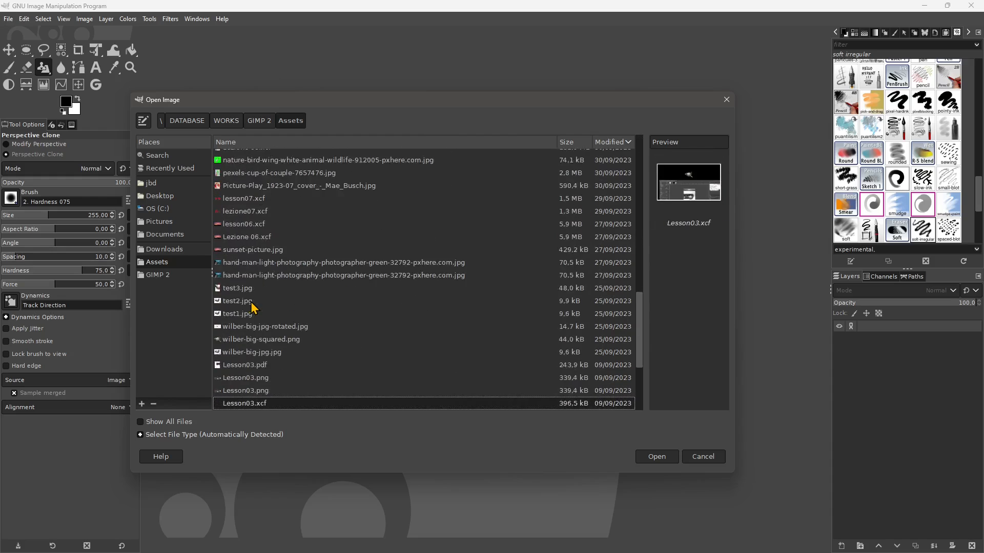
key(Down)
key(Down)
key(Down)
key(Down)
key(Down)
key(Down)
key(Down)
key(Down)
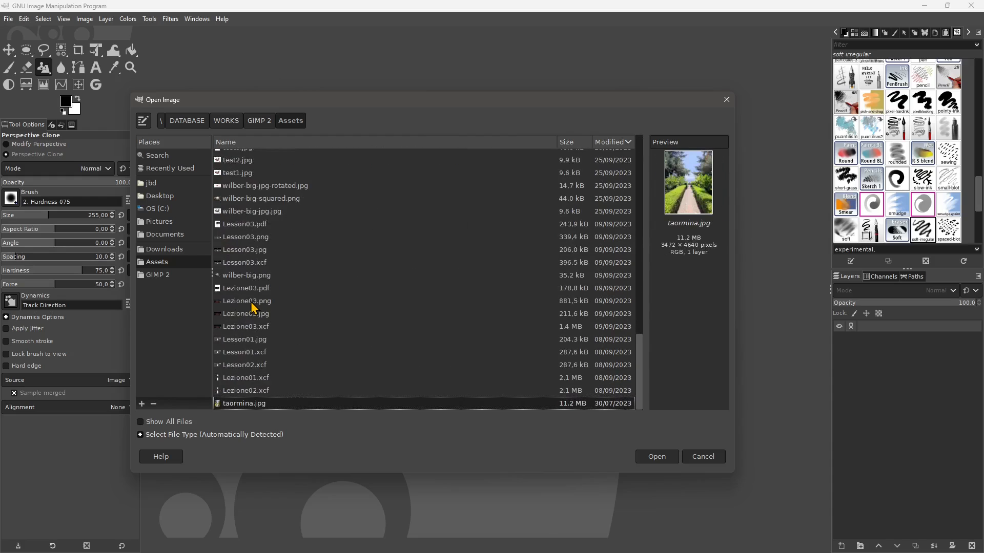
click(654, 459)
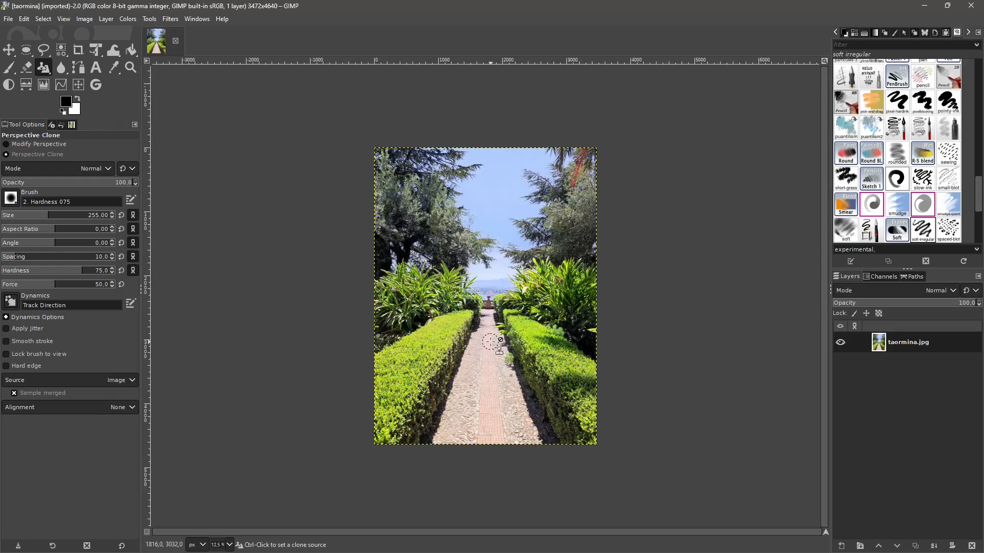
- Modify the Perspective Clone frame so its upper corners meet the hedges' far ends while its lower corners stay at the photo's bottom corners
scroll(487, 342, up, 1)
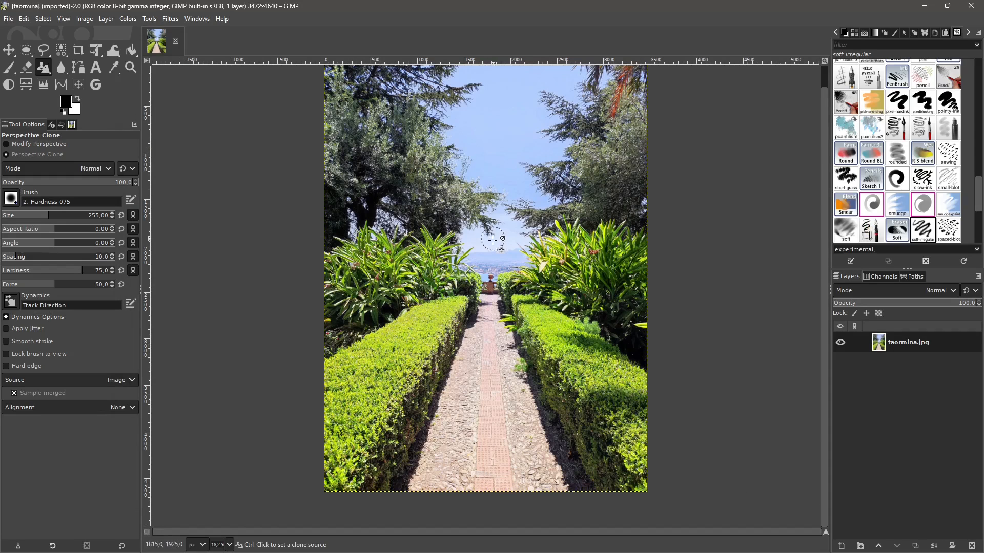
scroll(492, 240, up, 1)
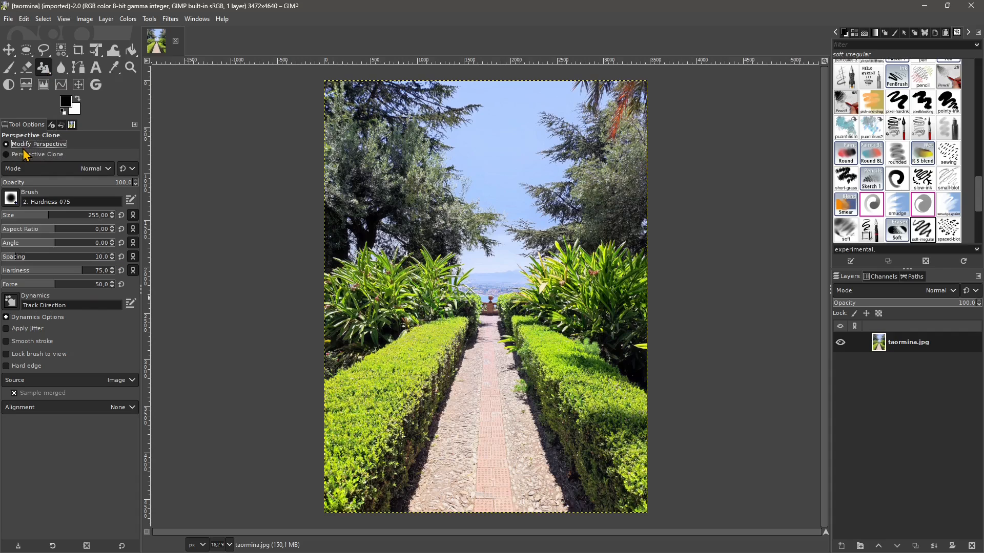
click(60, 157)
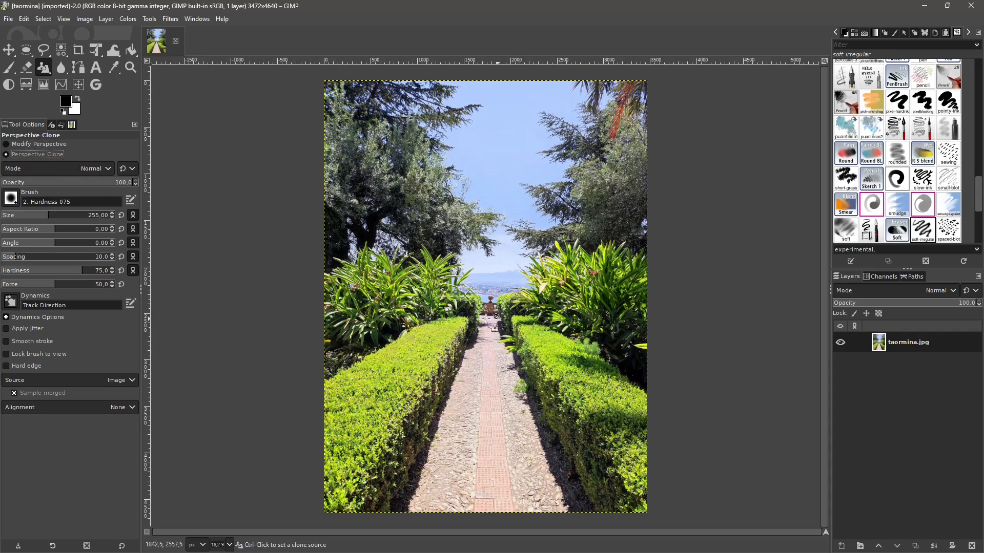
click(31, 146)
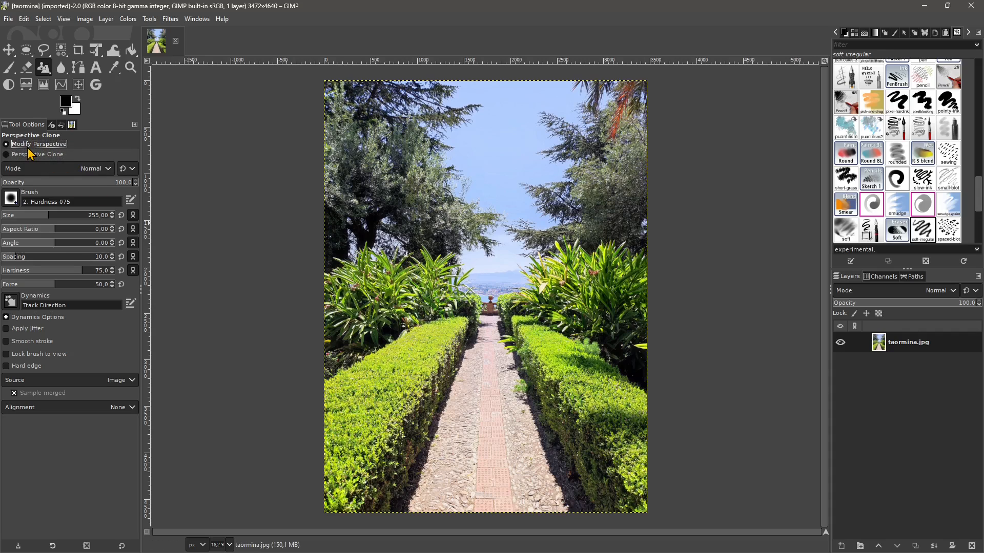
click(464, 251)
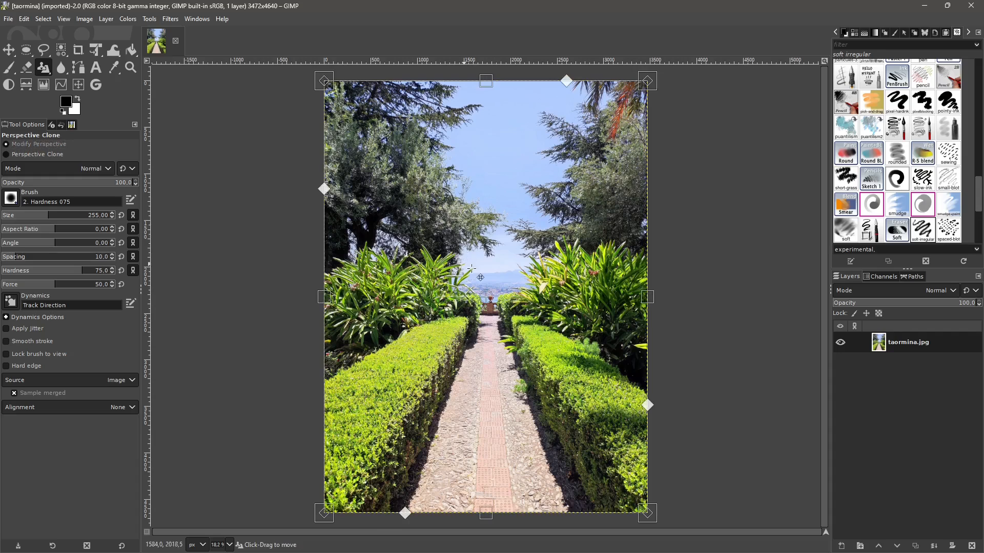
drag(487, 81, 460, 277)
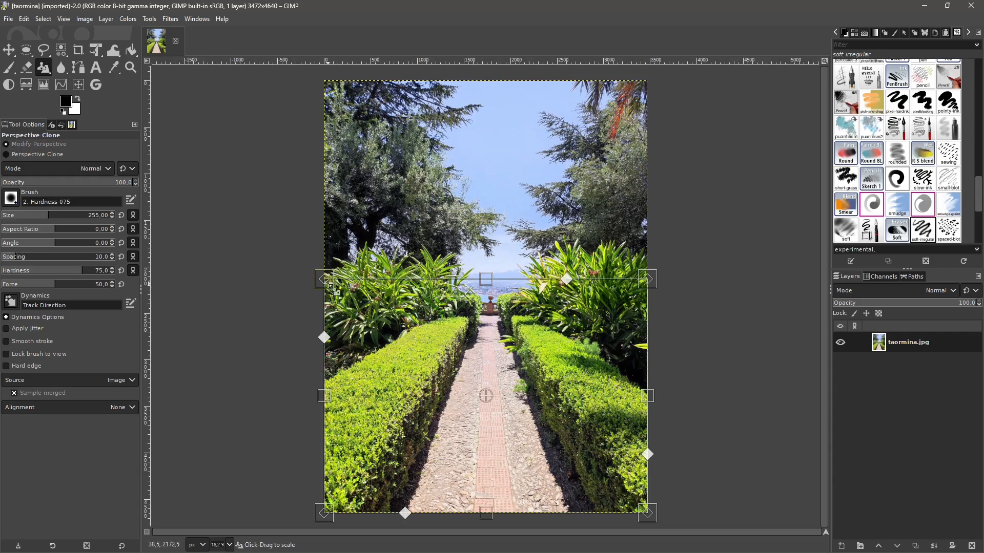
drag(329, 283, 466, 310)
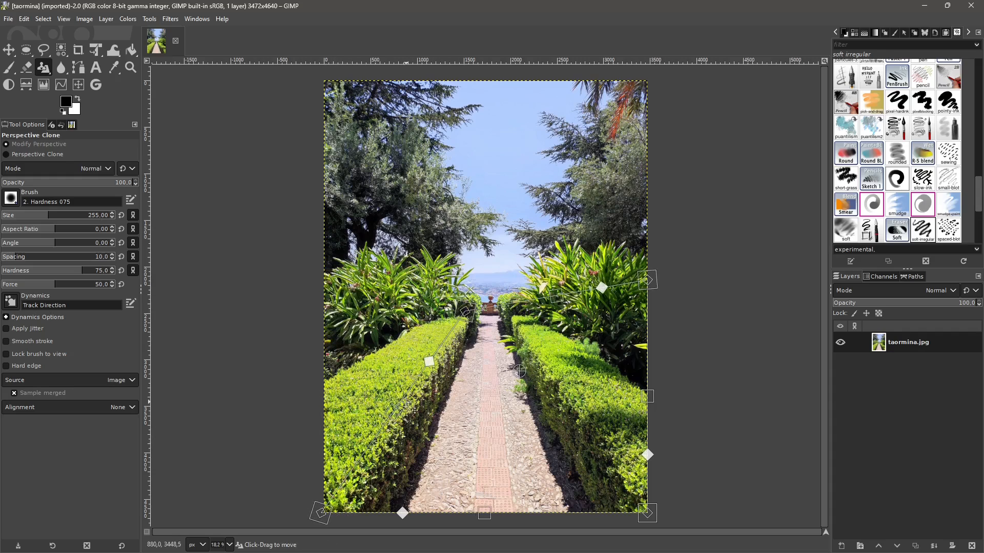
drag(645, 281, 514, 313)
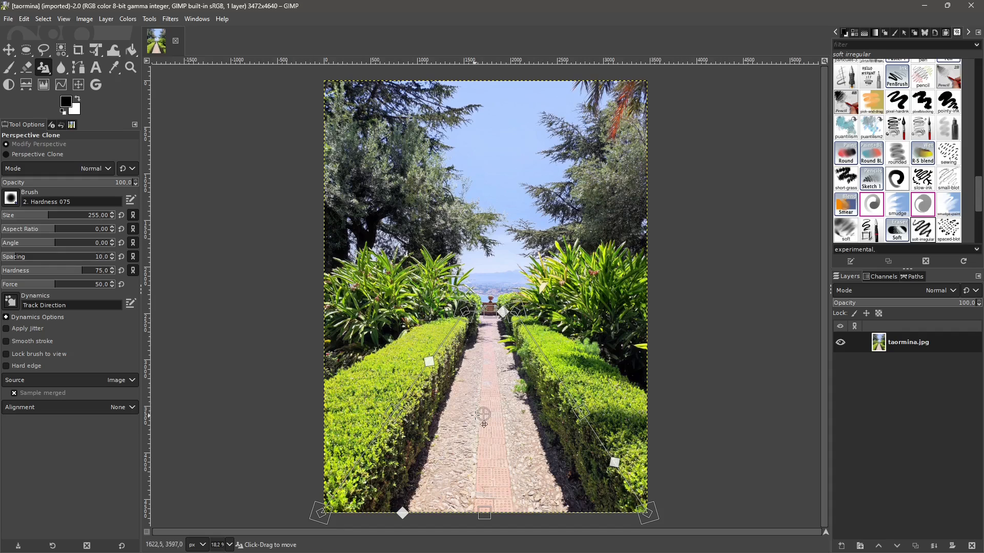
- Change the tool mode to Perspective Clone and set the terracotta vase at the end of the path as the clone source
click(31, 156)
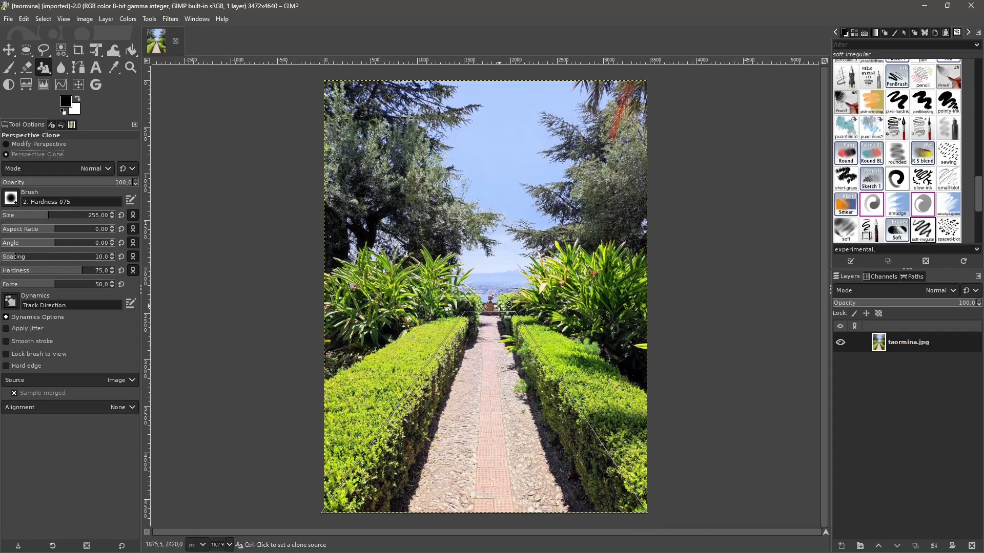
key(1)
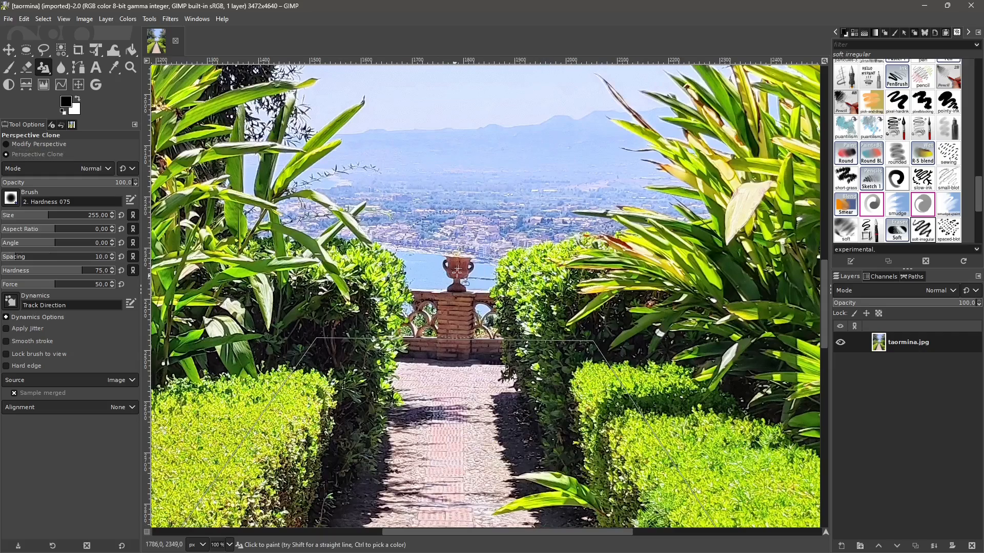
- Try cloning the vase in perspective along the path directly on the taormina.jpg layer, and undo the stroke
key(minus)
key(minus)
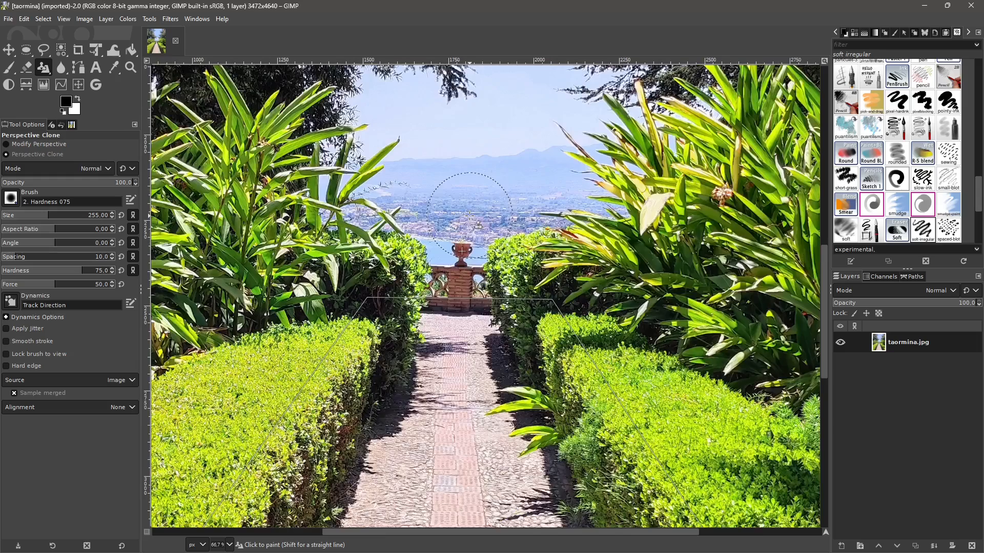
scroll(472, 214, down, 3)
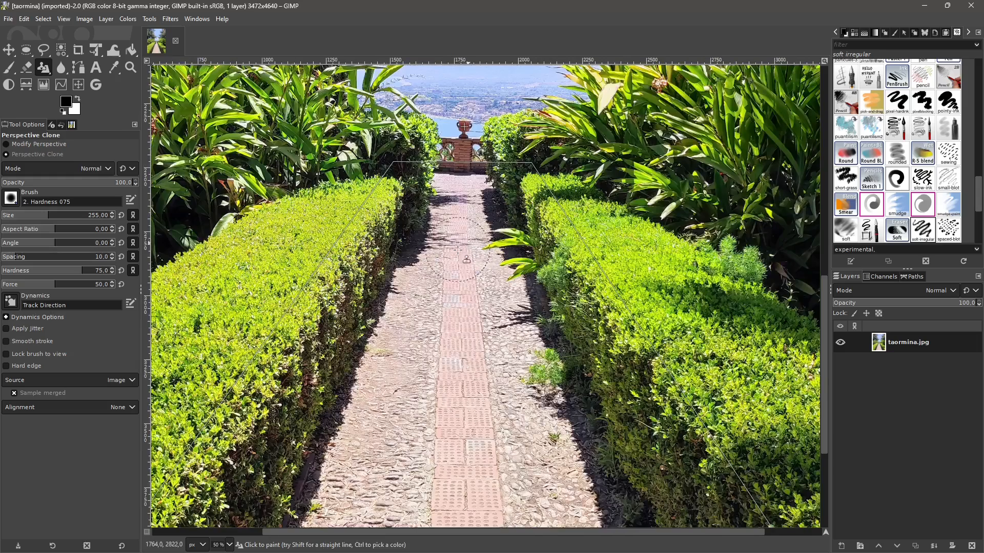
key(minus)
key(minus)
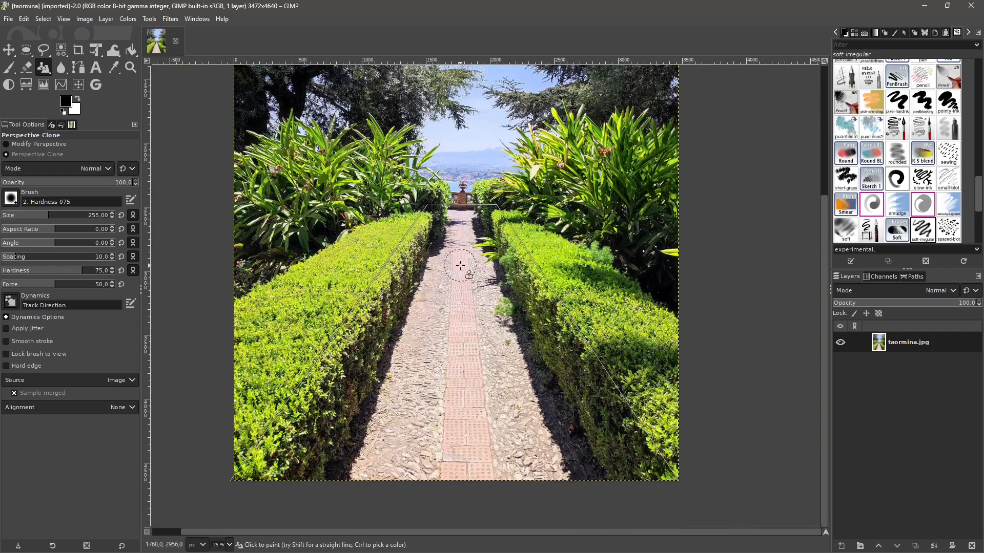
mouse_move(460, 265)
mouse_down()
mouse_move(456, 238)
mouse_move(467, 224)
mouse_move(453, 272)
mouse_move(473, 280)
mouse_move(454, 286)
mouse_move(446, 310)
mouse_move(472, 315)
mouse_move(453, 320)
mouse_move(461, 332)
mouse_move(446, 362)
mouse_move(470, 352)
mouse_move(457, 377)
mouse_move(436, 381)
mouse_move(448, 395)
mouse_move(473, 393)
mouse_move(432, 399)
mouse_move(491, 397)
mouse_move(450, 402)
mouse_up()
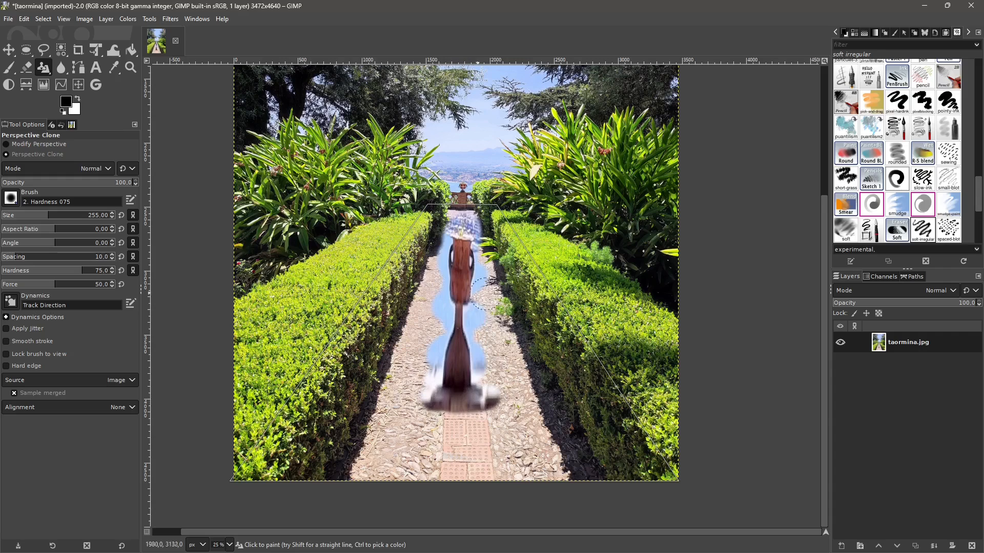
key(ctrl+z)
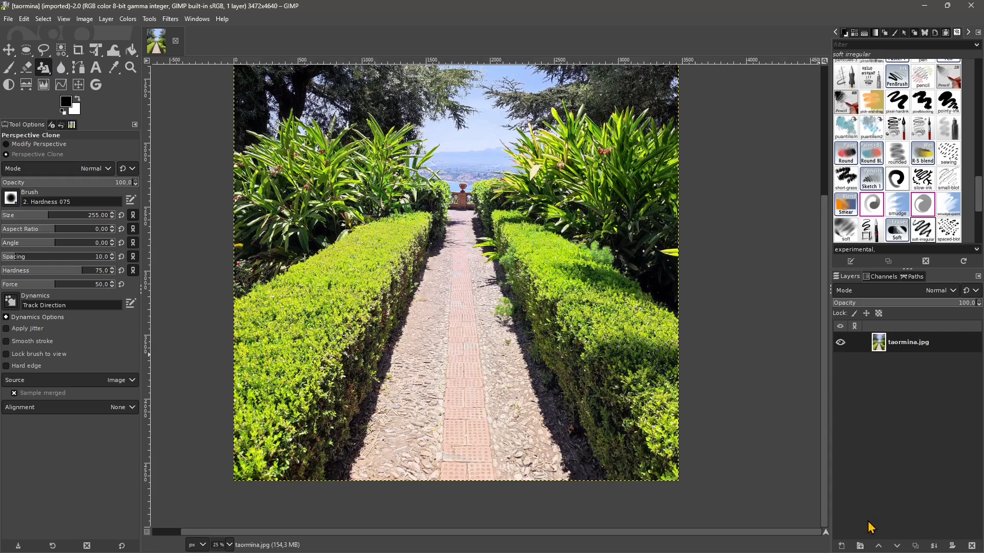
- Add a new 3472 × 4640 px transparent layer above the photo and perspective-clone the vase down the length of the path on it
click(841, 546)
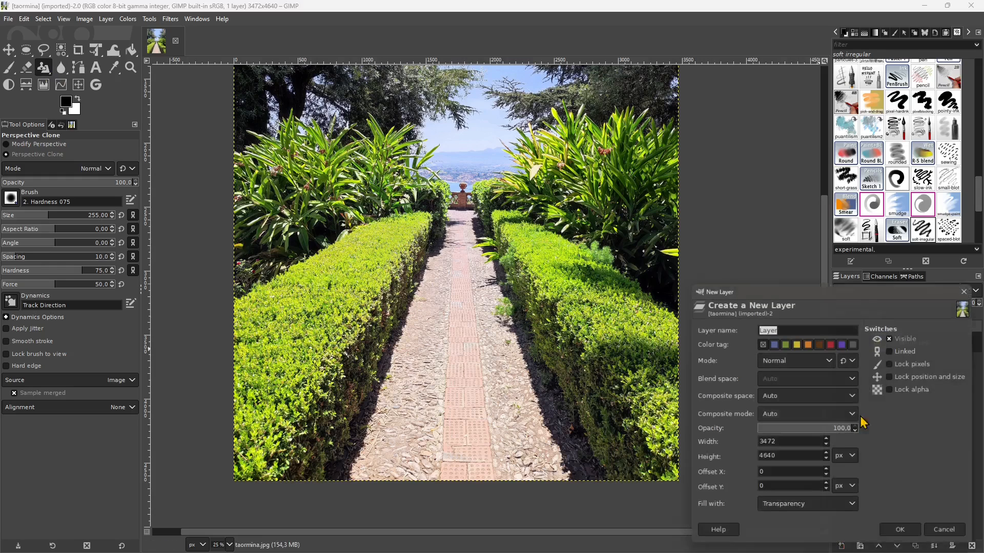
click(903, 536)
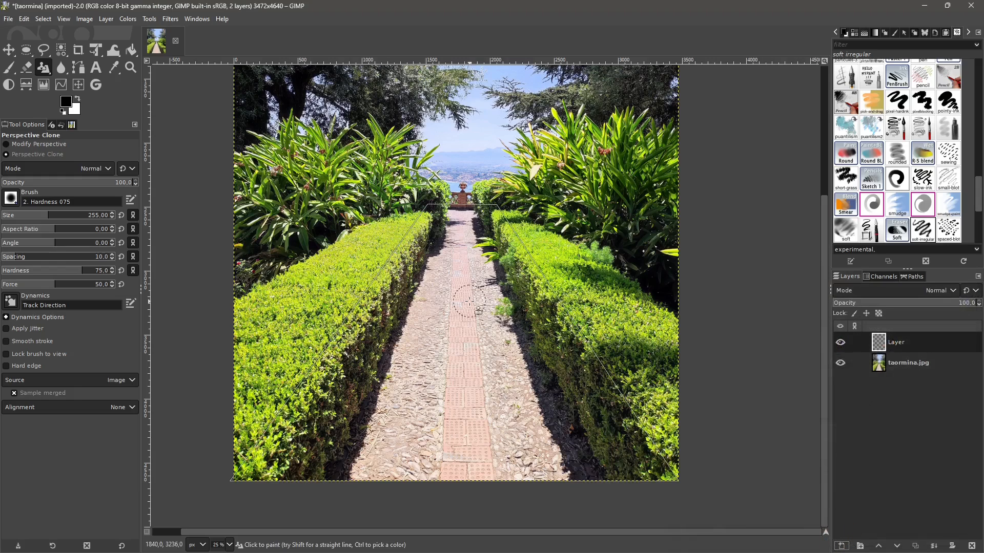
mouse_move(463, 295)
mouse_down()
mouse_move(456, 275)
mouse_move(481, 273)
mouse_move(452, 252)
mouse_move(460, 298)
mouse_move(451, 349)
mouse_move(482, 341)
mouse_move(453, 321)
mouse_move(476, 386)
mouse_move(472, 398)
mouse_move(440, 400)
mouse_move(421, 424)
mouse_move(474, 437)
mouse_move(439, 453)
mouse_move(464, 460)
mouse_move(415, 462)
mouse_move(465, 470)
mouse_move(454, 273)
mouse_move(462, 243)
mouse_move(474, 260)
mouse_up()
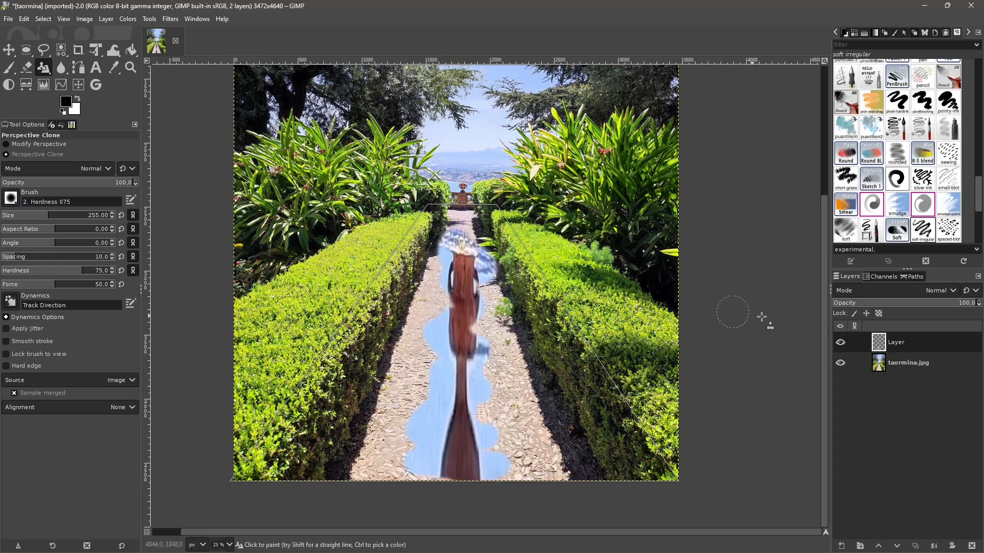
- Toggle the new layer's visibility off and on to compare the photo with and without the cloned vase
click(840, 342)
click(841, 343)
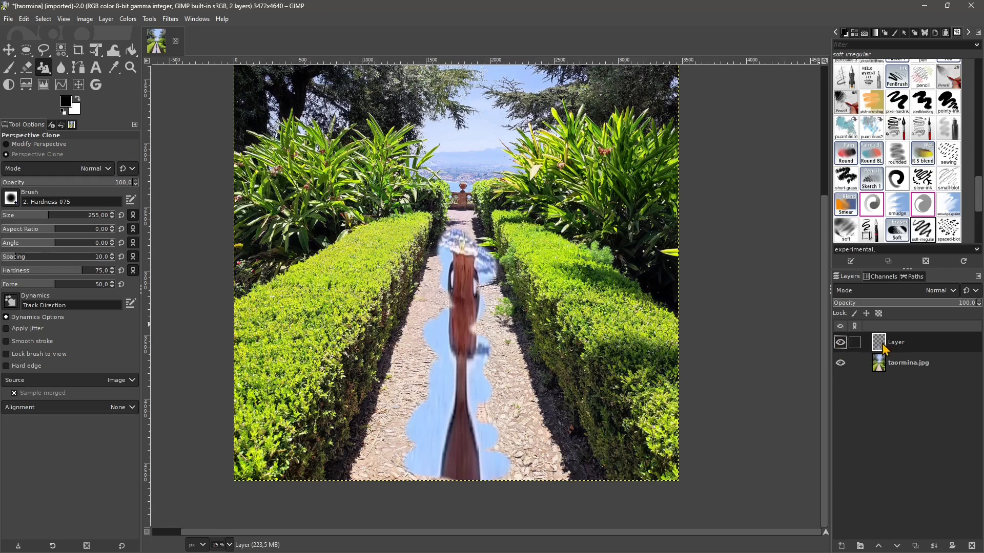
click(841, 342)
click(841, 342)
- Erase the surplus blue background around the cloned vase on the new layer with the 255-size 2. Hardness 075 brush
click(26, 67)
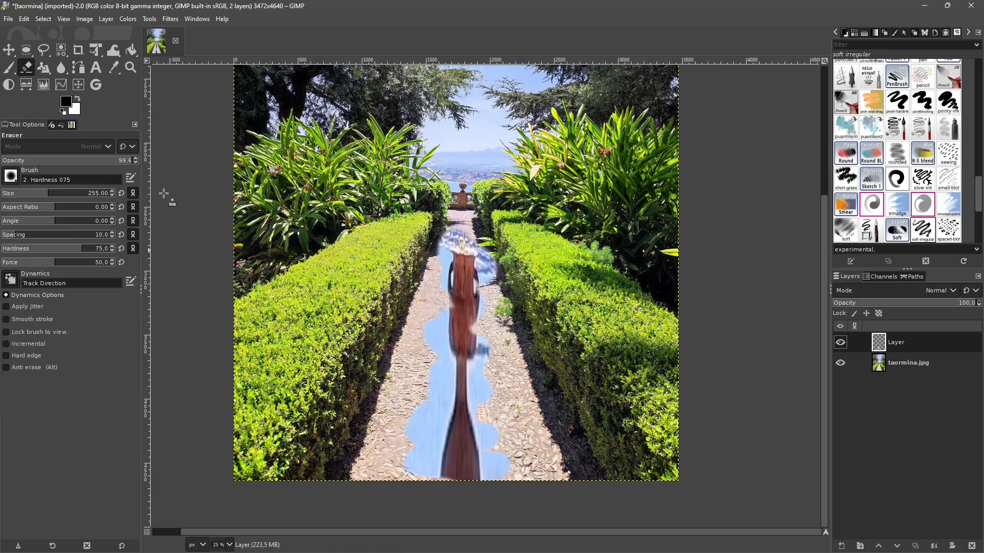
scroll(483, 270, up, 3)
mouse_move(519, 277)
mouse_down()
mouse_move(513, 203)
mouse_move(473, 161)
mouse_move(411, 151)
mouse_move(367, 177)
mouse_move(353, 223)
mouse_move(342, 440)
mouse_move(351, 405)
mouse_up()
scroll(325, 287, down, 2)
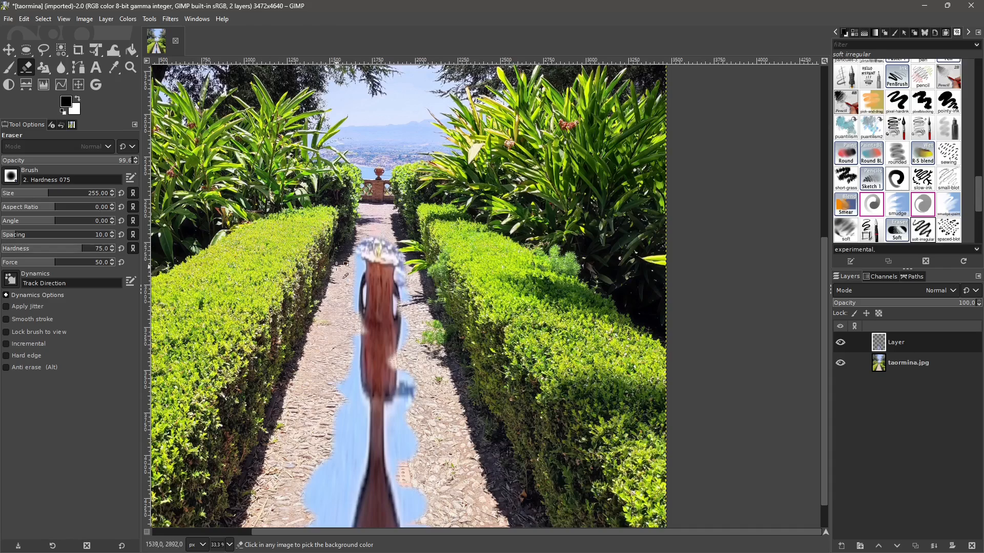
scroll(336, 265, down, 2)
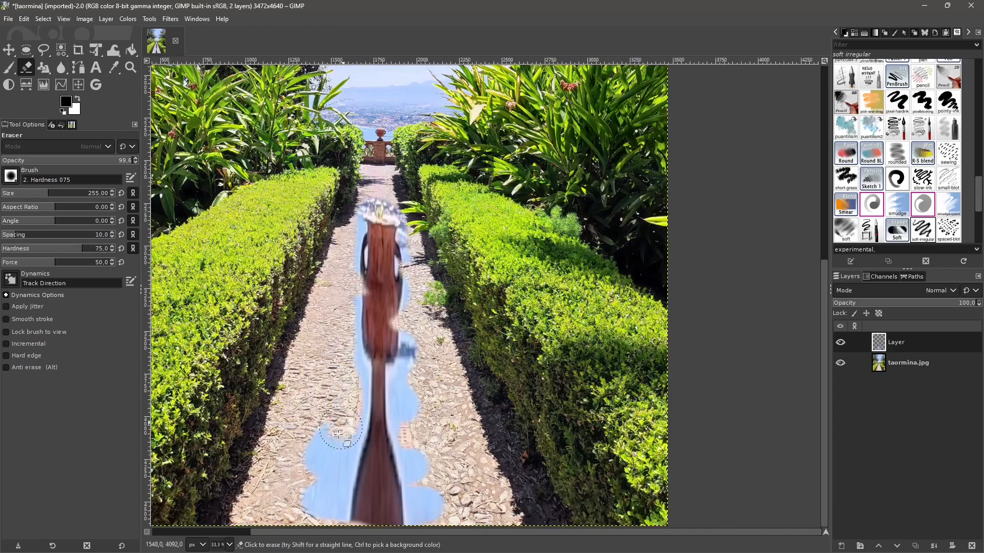
mouse_move(338, 435)
mouse_down()
mouse_move(310, 486)
mouse_move(335, 472)
mouse_move(319, 436)
mouse_up()
mouse_move(389, 483)
mouse_down()
mouse_move(436, 505)
mouse_move(427, 506)
mouse_move(412, 422)
mouse_move(429, 307)
mouse_move(423, 231)
mouse_move(416, 210)
mouse_move(391, 190)
mouse_move(354, 188)
mouse_move(341, 262)
mouse_move(341, 354)
mouse_up()
mouse_move(335, 353)
mouse_down()
mouse_move(359, 397)
mouse_move(359, 461)
mouse_move(332, 530)
mouse_up()
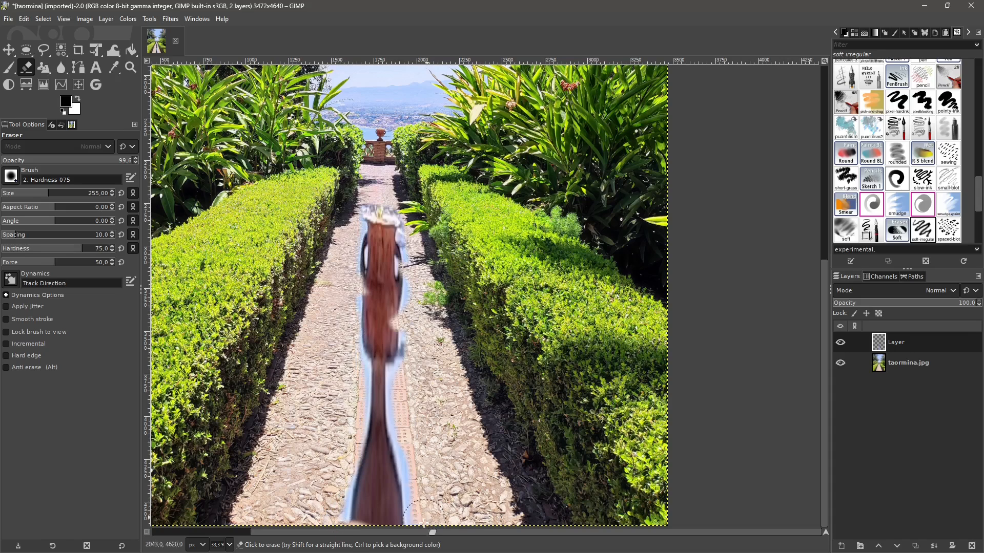
- Shift the cloned vase layer 252 px right and 360 px down with the Perspective transform set to Normal (Forward), and apply it
key(minus)
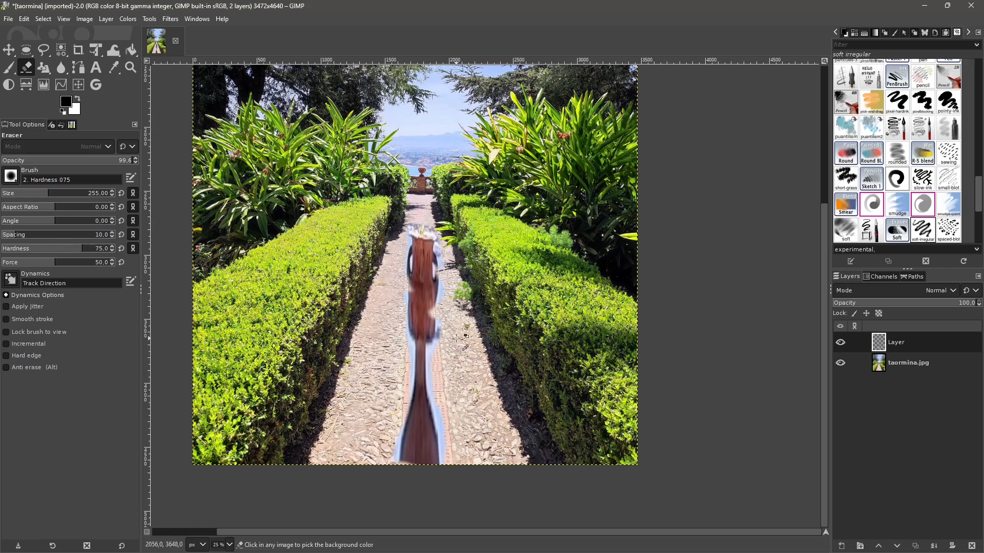
right_click(44, 72)
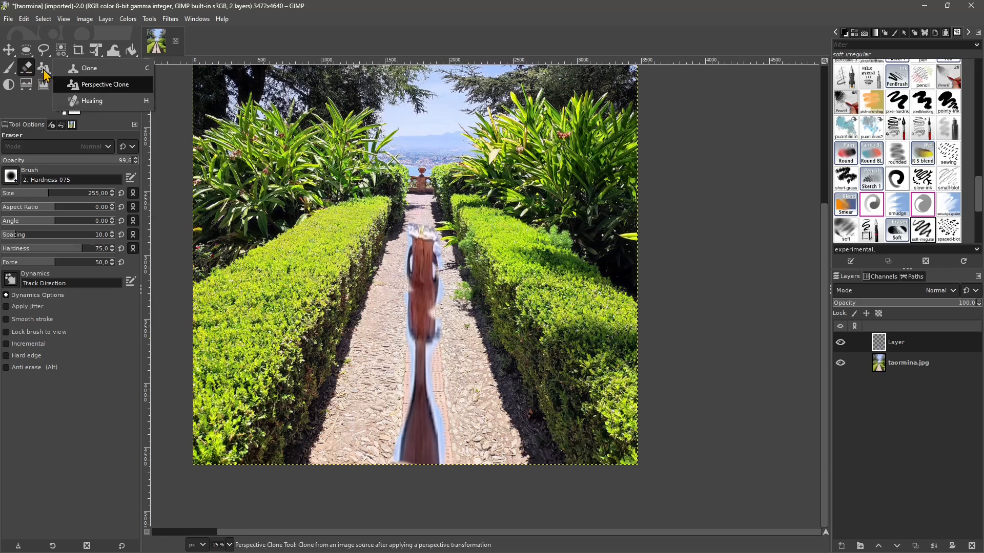
right_click(102, 59)
click(149, 133)
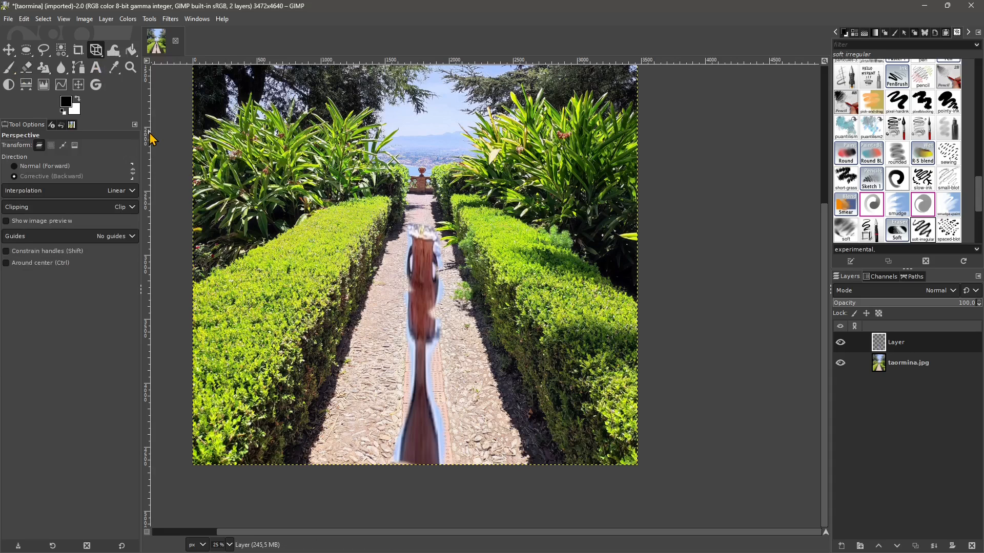
click(38, 169)
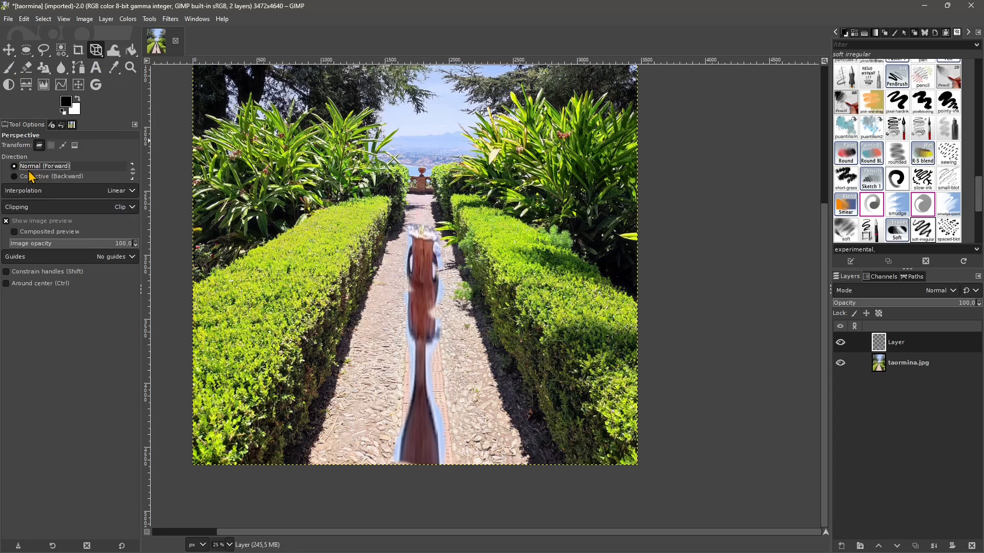
click(392, 194)
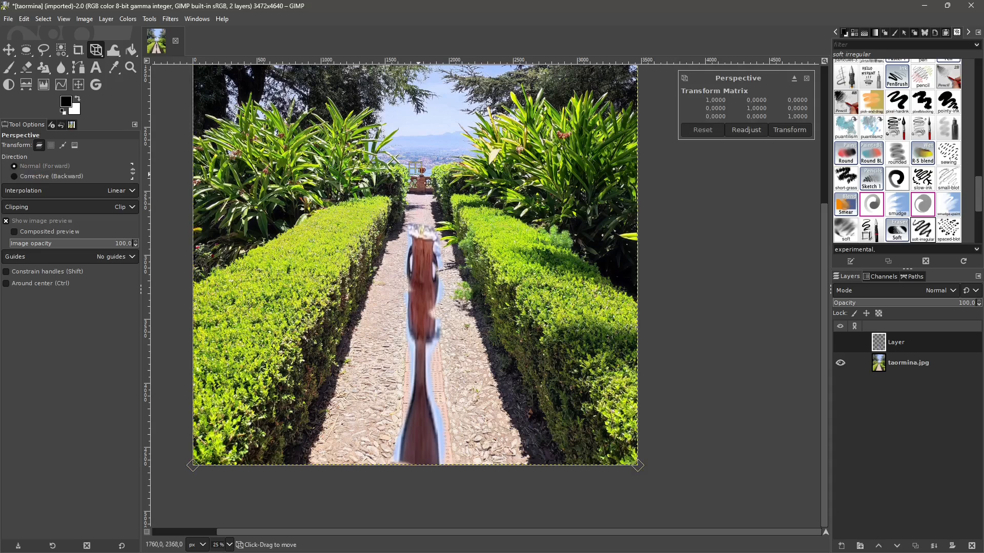
drag(429, 183, 461, 229)
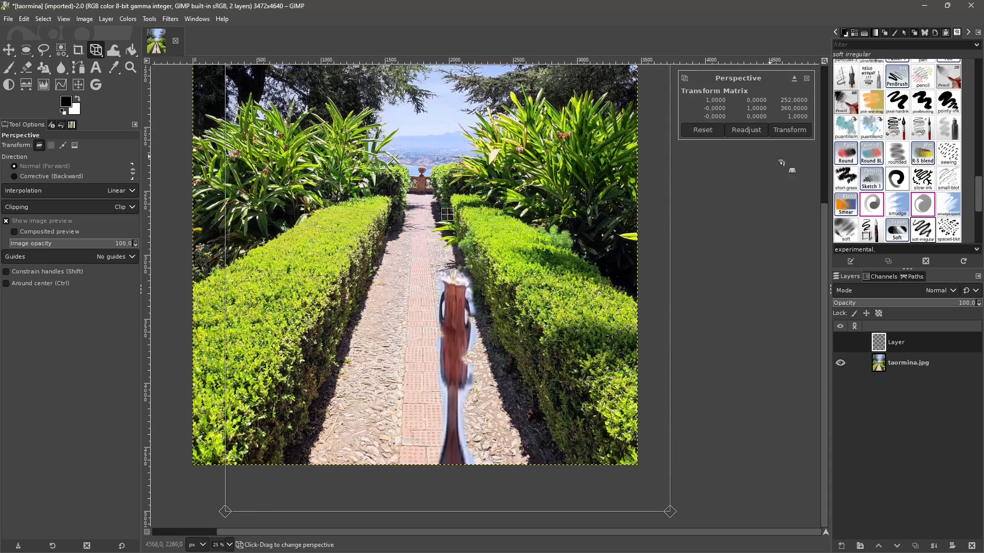
click(788, 130)
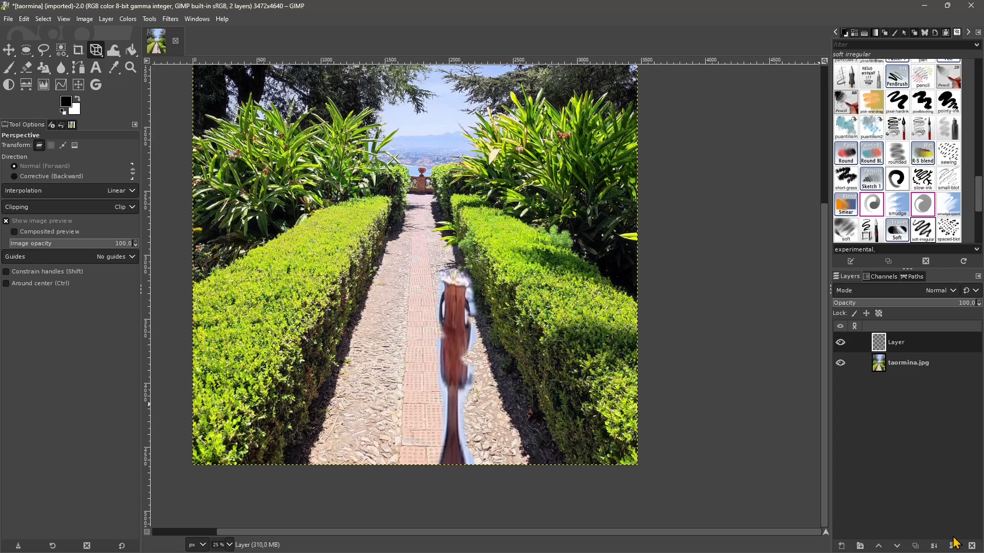
- Delete the cloned vase layer and add a fresh transparent layer above taormina.jpg
click(972, 546)
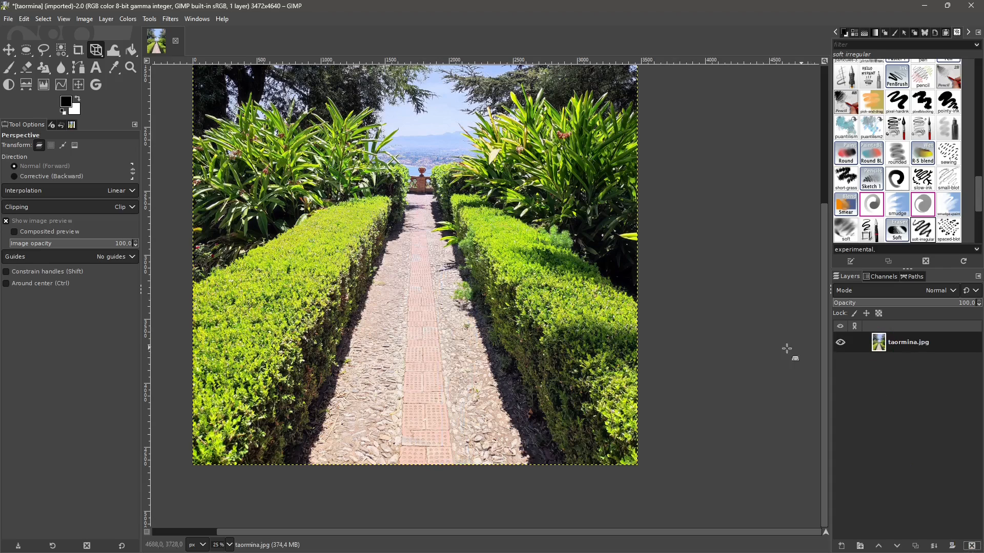
click(842, 546)
click(904, 536)
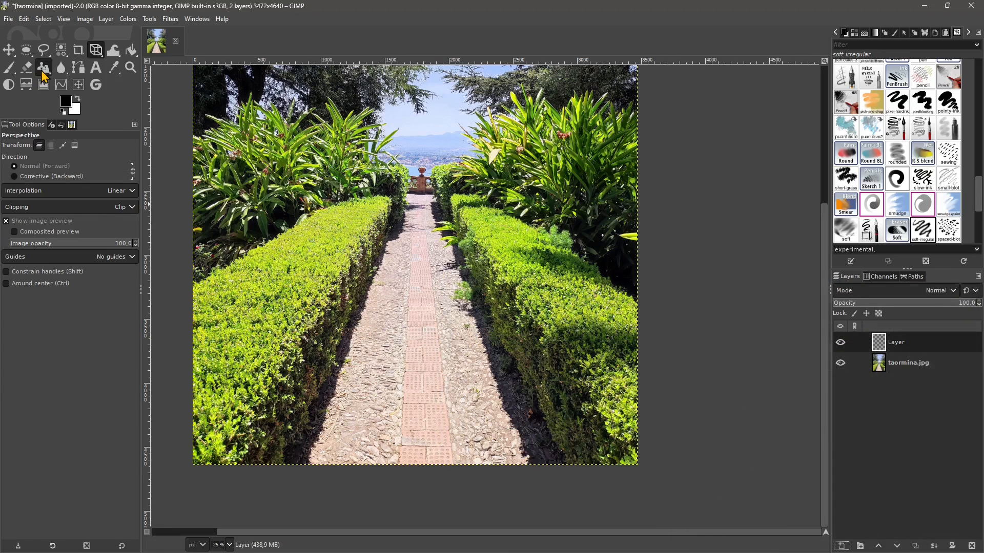
- In Perspective Clone's Modify Perspective mode, pull the perspective frame's upper corners inward to the distant coastline just above the vase
click(44, 67)
click(25, 144)
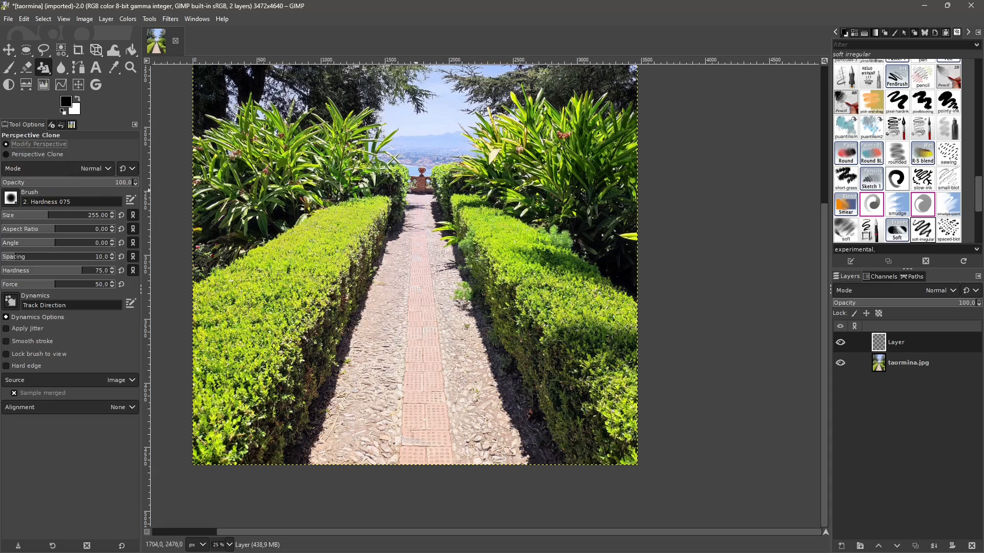
click(391, 184)
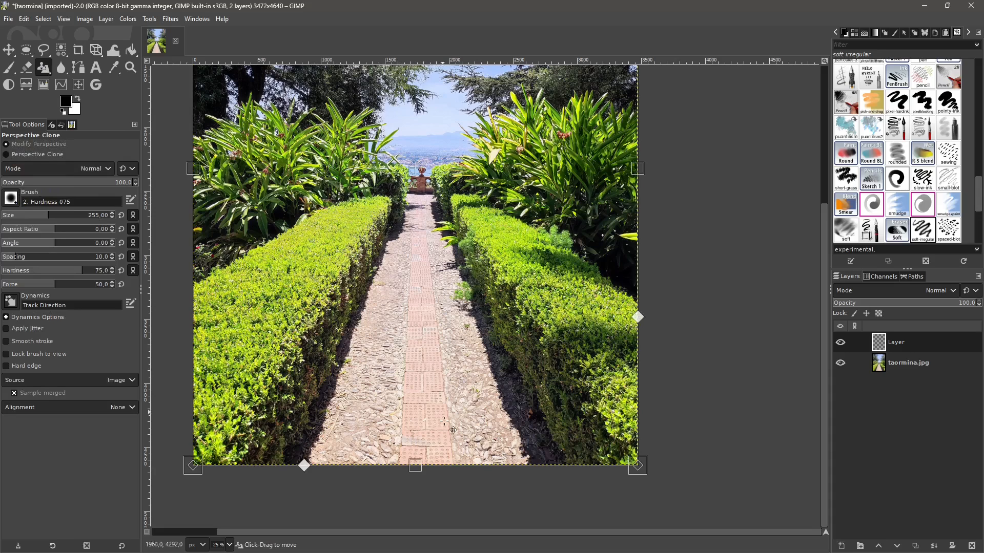
scroll(460, 371, down, 2)
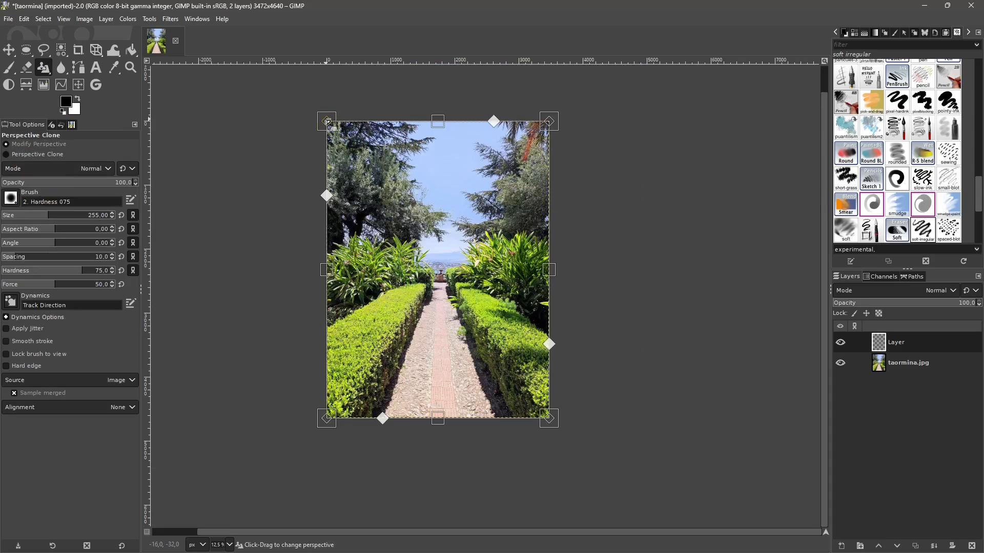
drag(327, 122, 453, 260)
scroll(438, 267, up, 6)
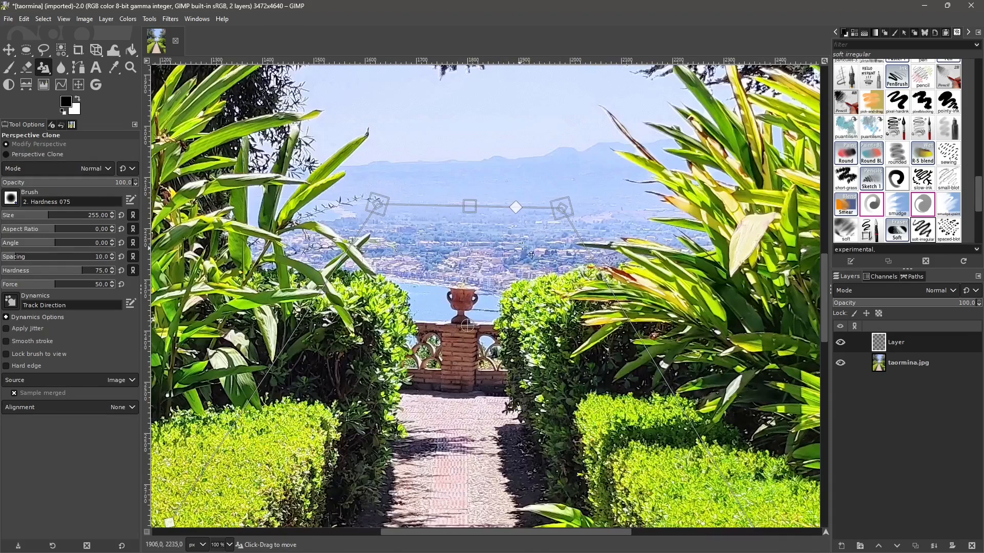
drag(562, 209, 541, 206)
- Raise both lower corners of the perspective frame above the photo's lower edge and level them across the path
scroll(543, 210, down, 5)
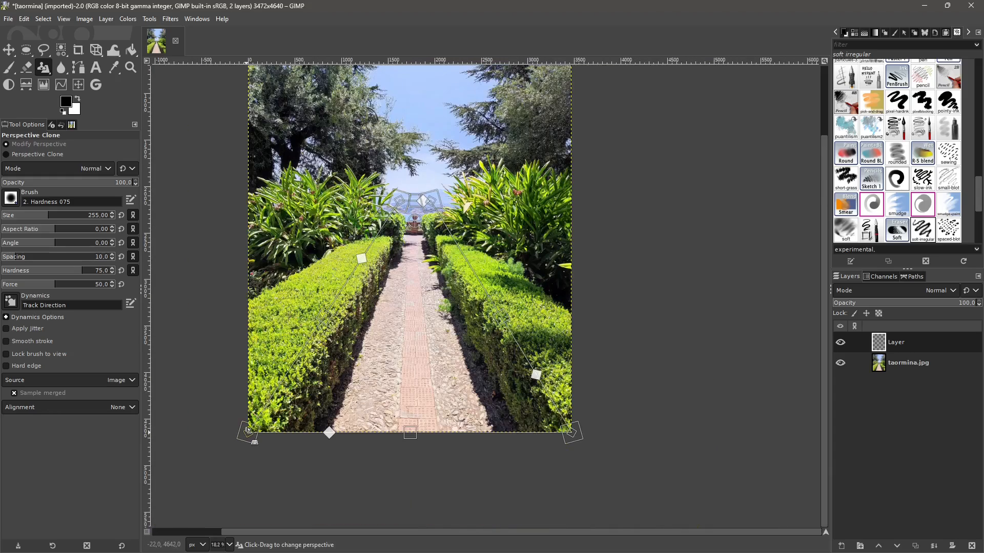
drag(248, 432, 246, 407)
drag(573, 433, 577, 389)
mouse_move(244, 414)
mouse_down()
mouse_move(238, 353)
mouse_move(252, 401)
mouse_move(251, 353)
mouse_move(258, 367)
mouse_move(250, 363)
mouse_up()
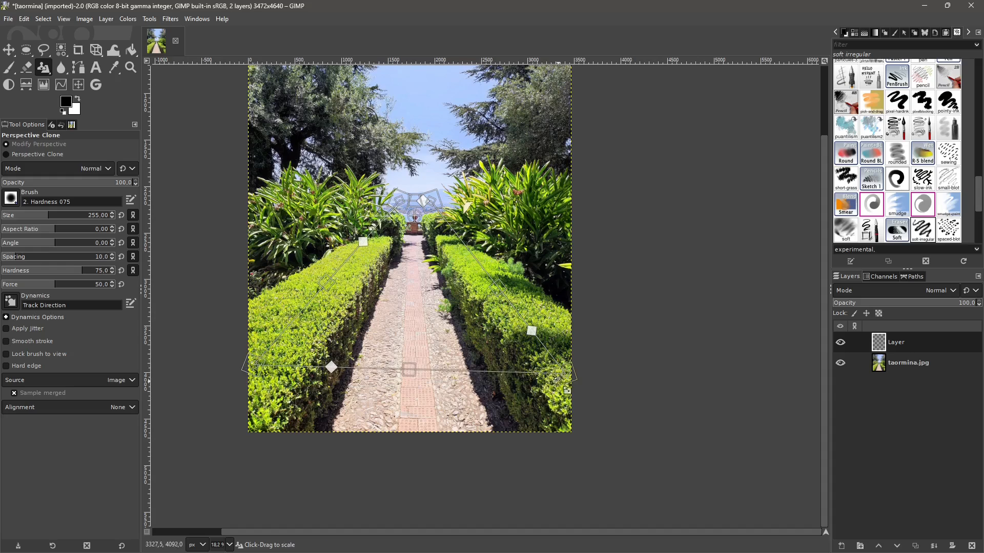
drag(572, 374, 573, 366)
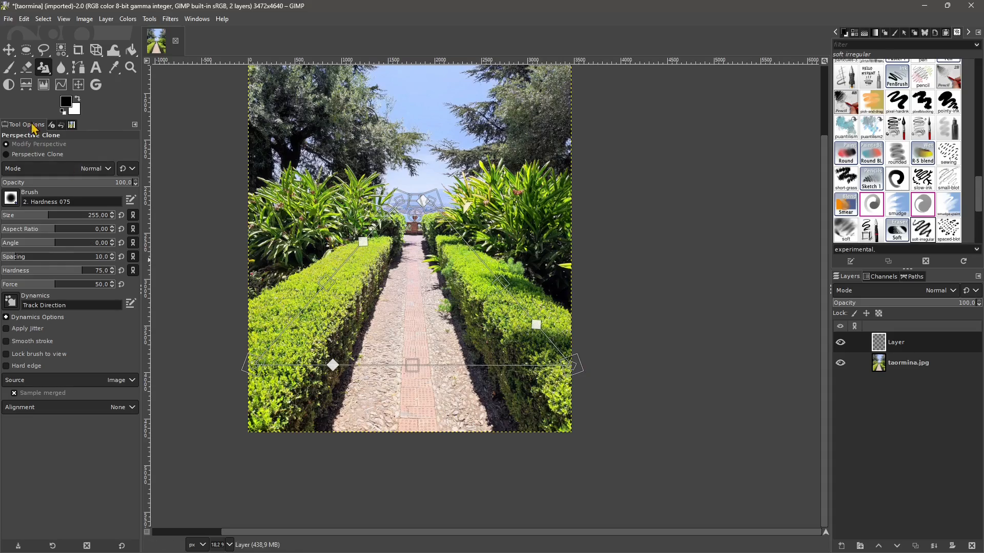
- In Perspective Clone mode, sample the vase on the far balustrade and paint its clone onto the middle of the path
click(31, 155)
scroll(498, 304, up, 5)
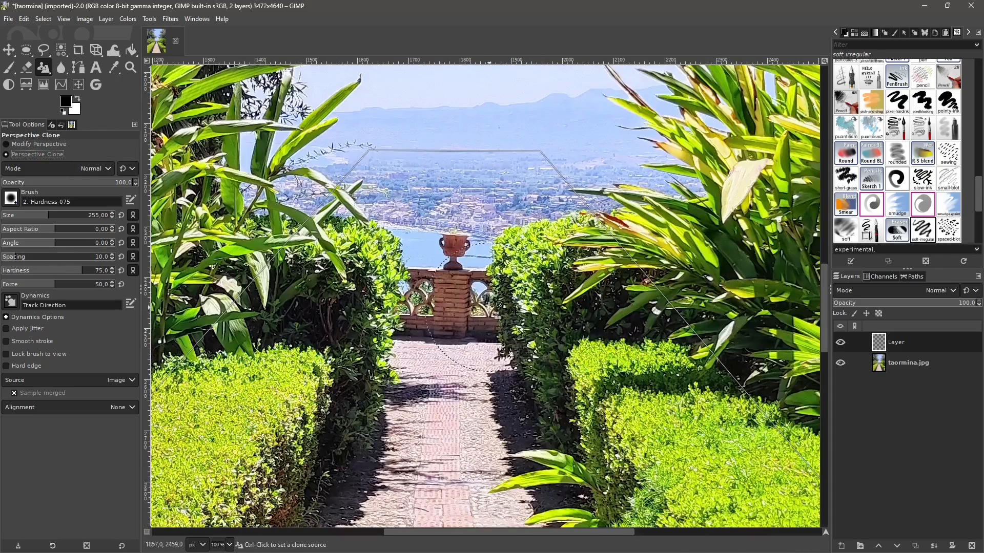
ctrl+click(453, 250)
scroll(455, 219, down, 5)
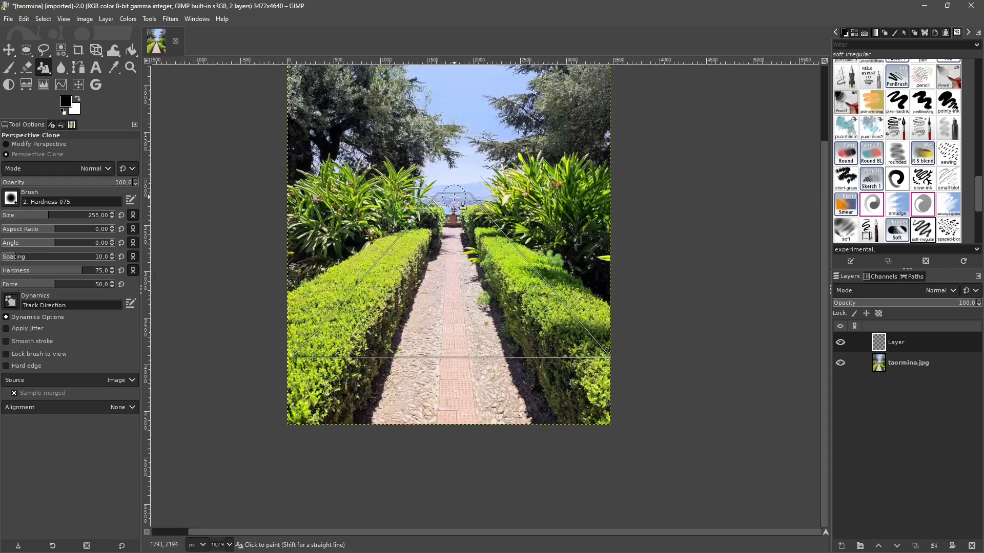
scroll(455, 218, up, 1)
mouse_move(451, 295)
mouse_down()
mouse_move(442, 253)
mouse_move(435, 269)
mouse_move(462, 328)
mouse_move(457, 344)
mouse_move(445, 328)
mouse_move(468, 371)
mouse_move(436, 368)
mouse_move(434, 357)
mouse_move(500, 367)
mouse_move(445, 365)
mouse_move(456, 266)
mouse_move(462, 356)
mouse_up()
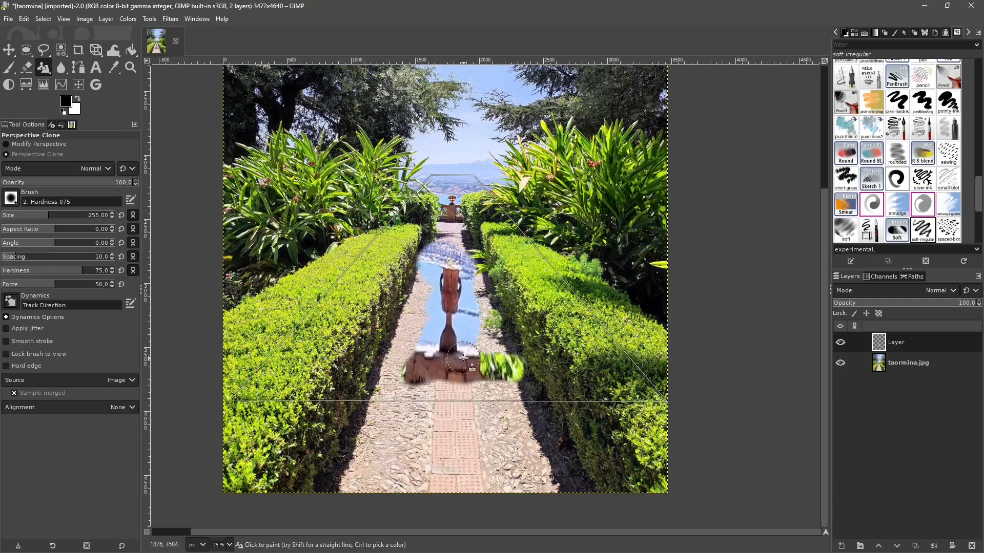
- Erase the surplus sea, hedge and balustrade around the cloned vase with the 255-size 2. Hardness 075 brush
scroll(449, 353, up, 1)
click(26, 67)
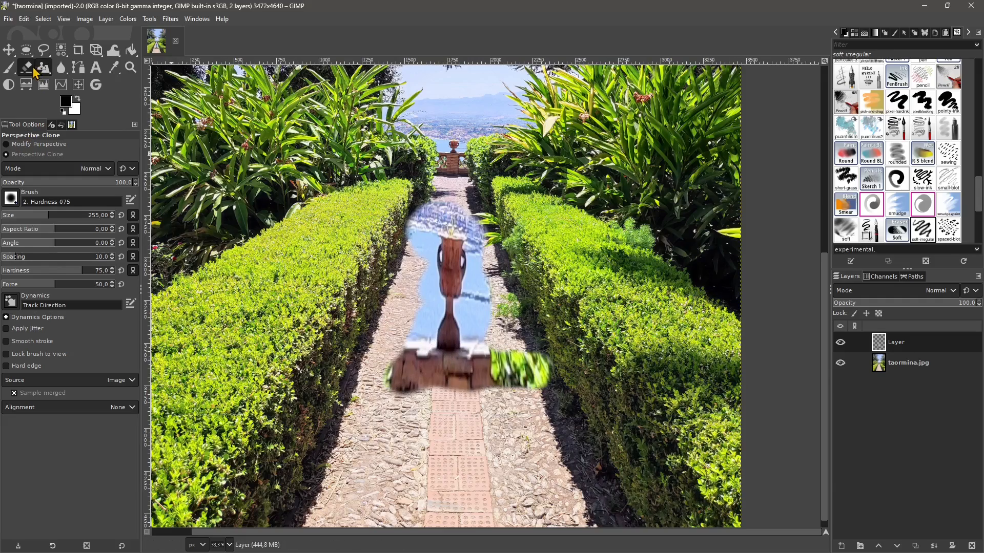
scroll(435, 215, up, 2)
mouse_move(435, 213)
mouse_down()
mouse_move(393, 264)
mouse_move(400, 427)
mouse_up()
scroll(338, 297, down, 1)
mouse_move(395, 368)
mouse_down()
mouse_move(357, 462)
mouse_move(383, 478)
mouse_move(356, 492)
mouse_move(573, 492)
mouse_move(524, 478)
mouse_move(543, 435)
mouse_move(476, 384)
mouse_move(492, 348)
mouse_move(486, 259)
mouse_move(469, 228)
mouse_move(428, 218)
mouse_up()
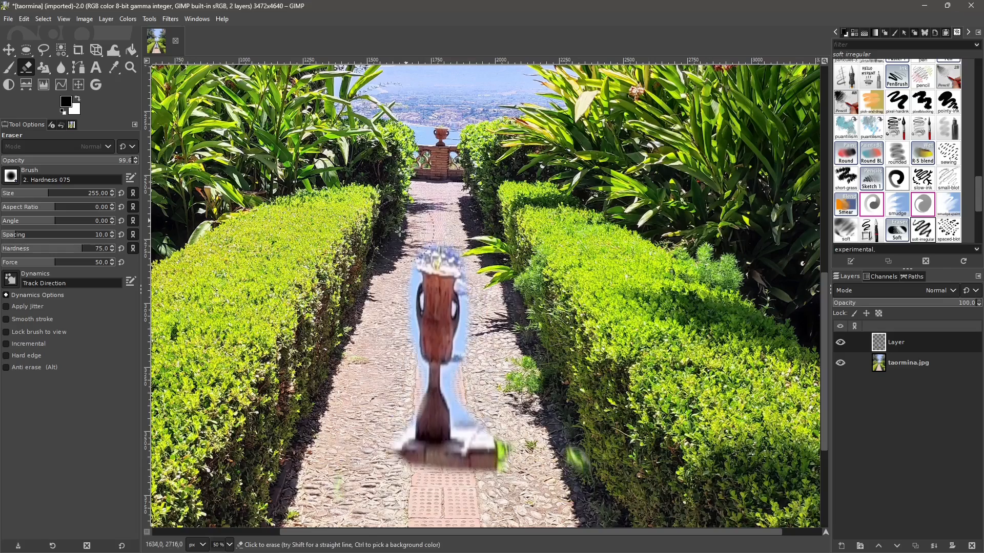
scroll(426, 315, down, 1)
scroll(450, 399, up, 2)
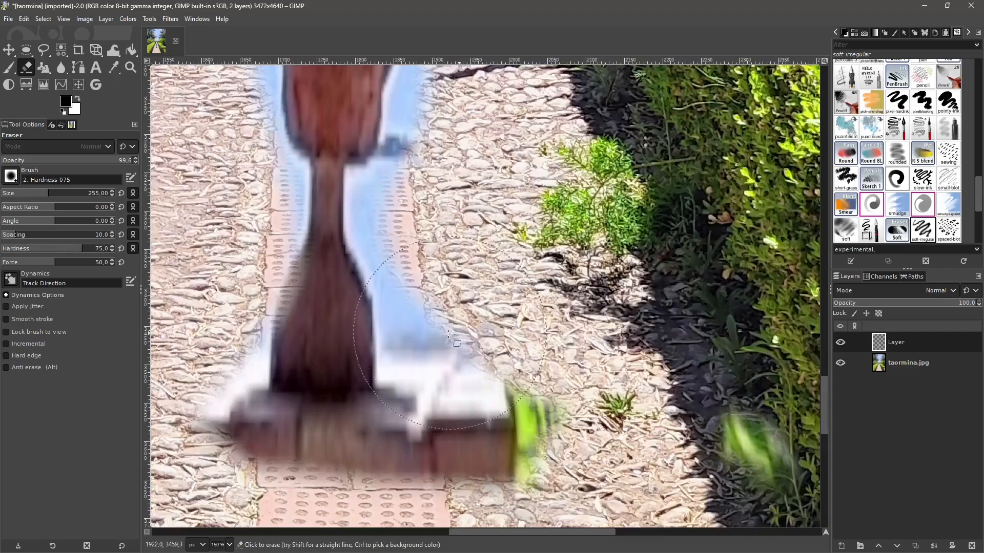
scroll(527, 353, down, 2)
scroll(527, 353, down, 2)
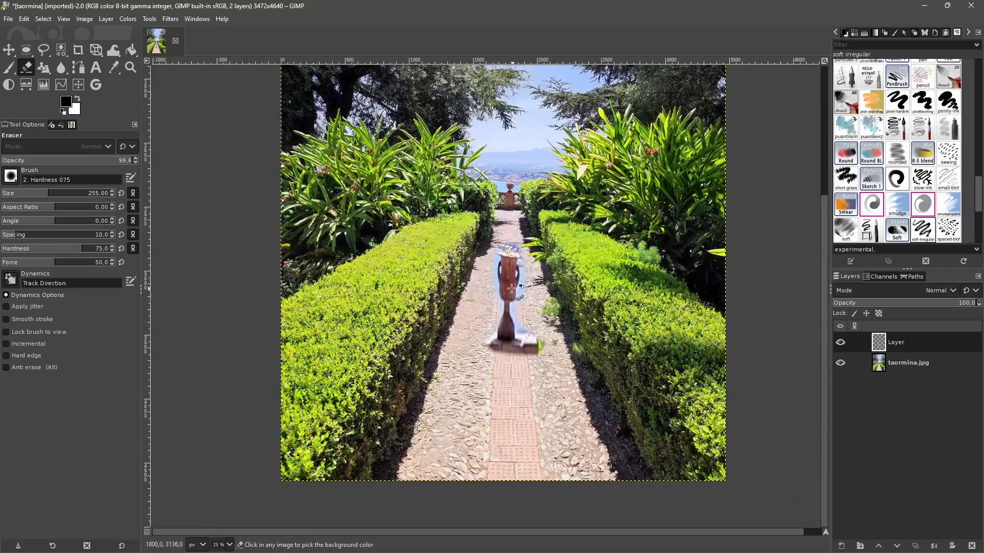
- Start a Perspective transform on the vase layer and lower both of its upper corners by about 1312 px
scroll(512, 290, up, 1)
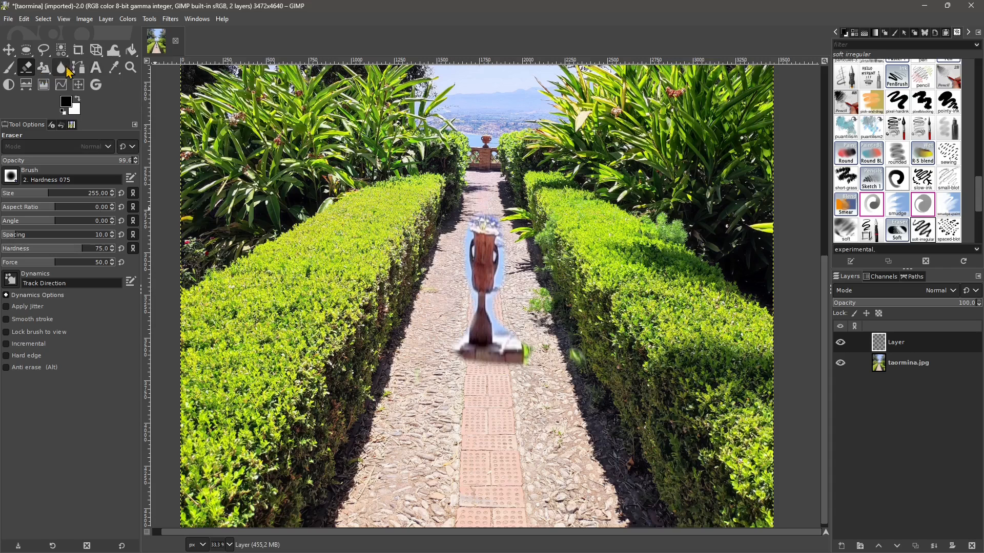
right_click(97, 51)
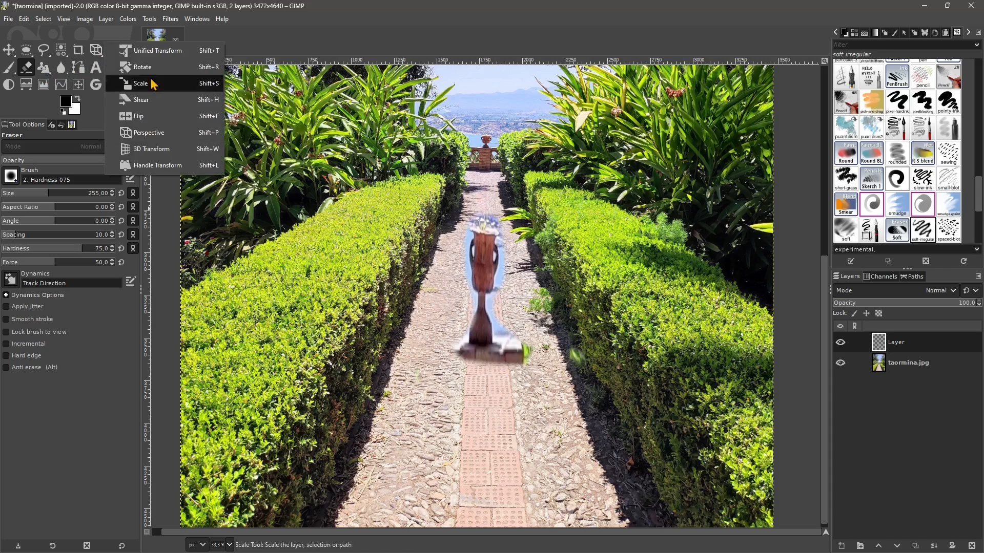
click(180, 133)
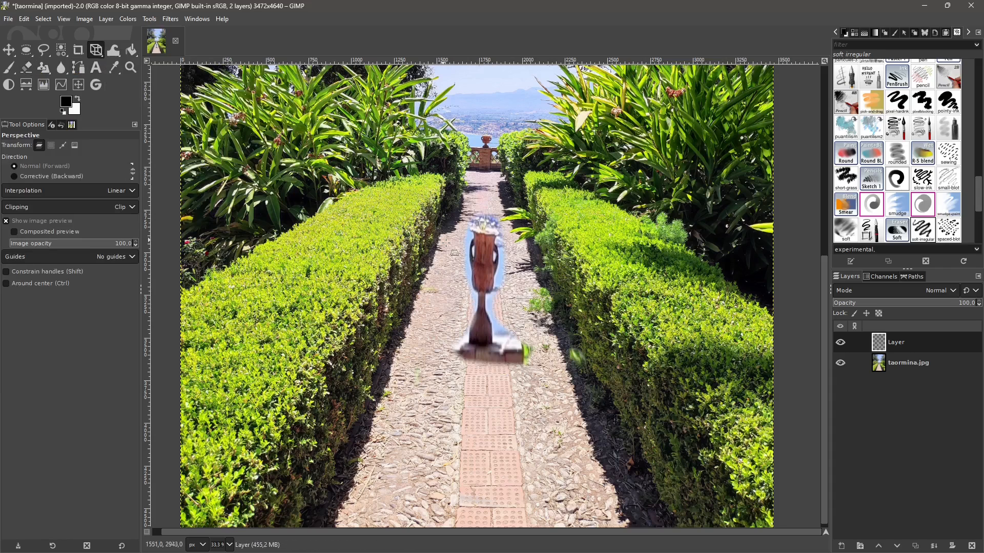
click(480, 247)
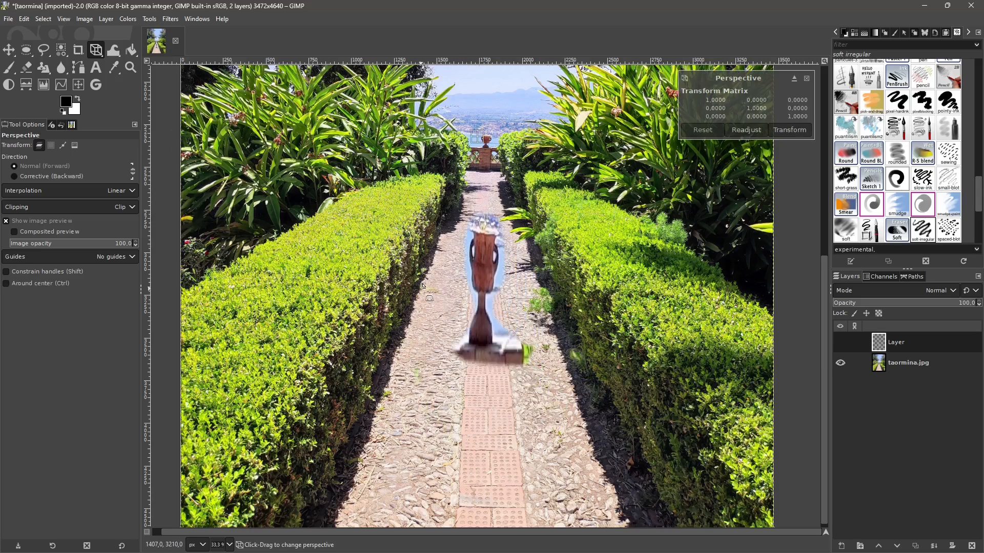
scroll(381, 344, down, 3)
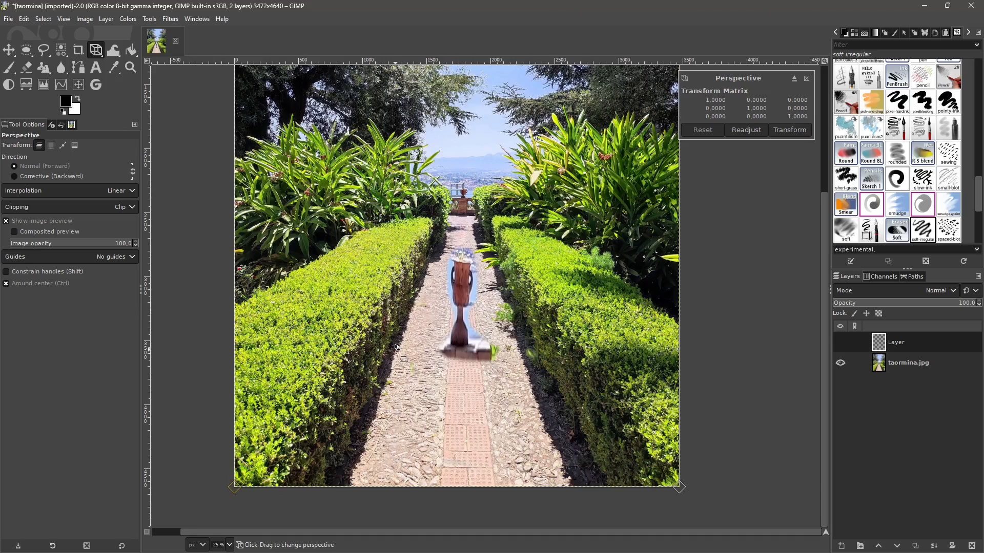
drag(315, 120, 314, 205)
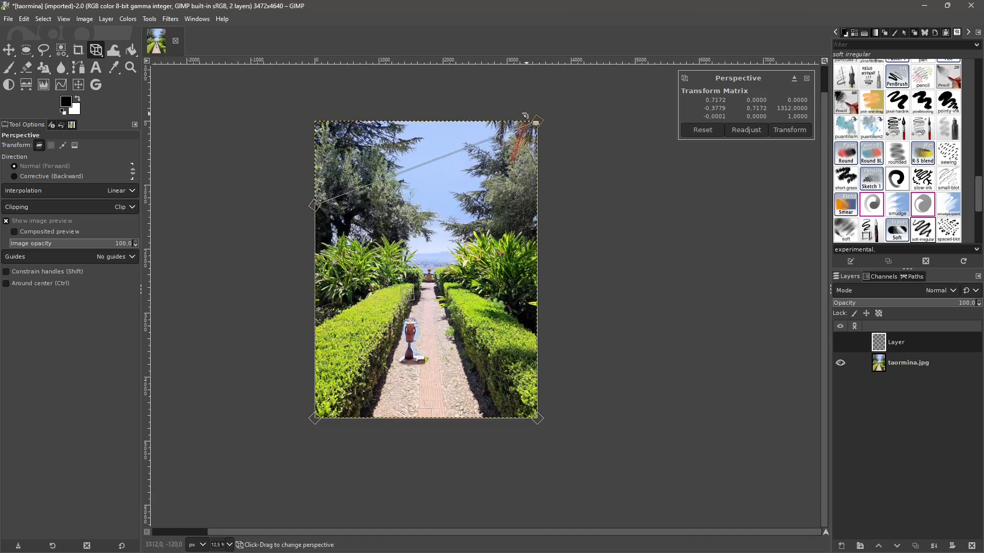
drag(533, 120, 535, 203)
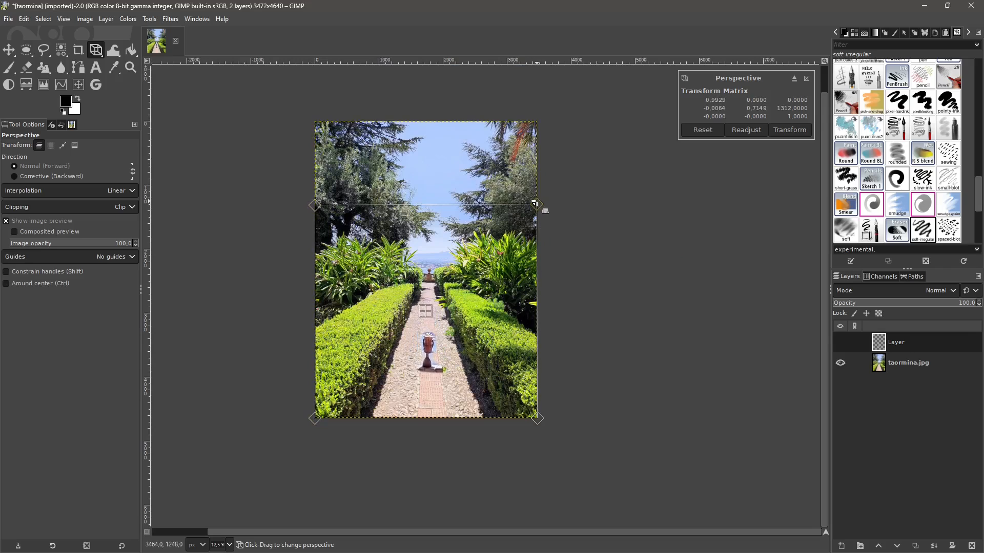
- Raise and level the transform frame's lower corners to shorten the stretched vase to natural proportions, and apply the transform
drag(533, 414, 539, 369)
drag(316, 417, 313, 365)
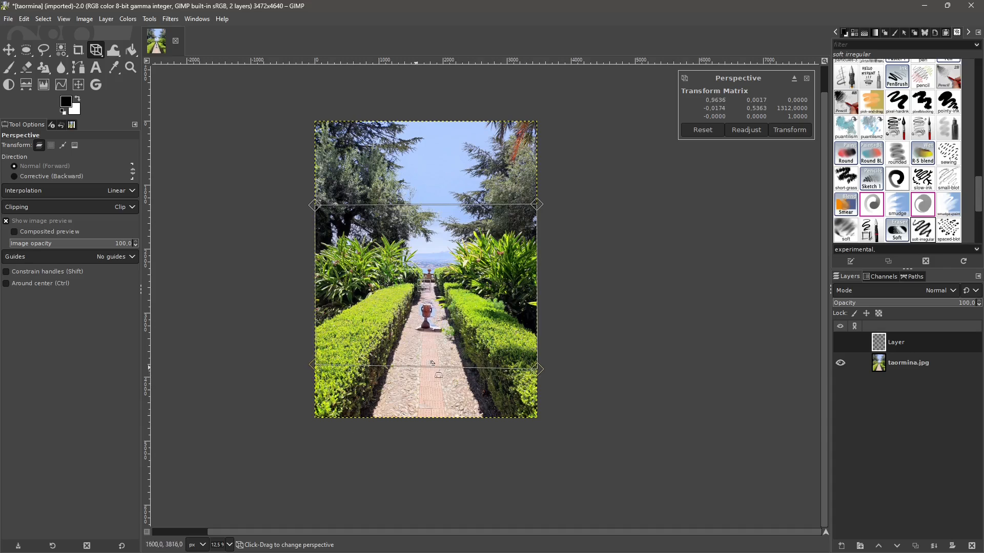
drag(532, 369, 537, 364)
click(787, 130)
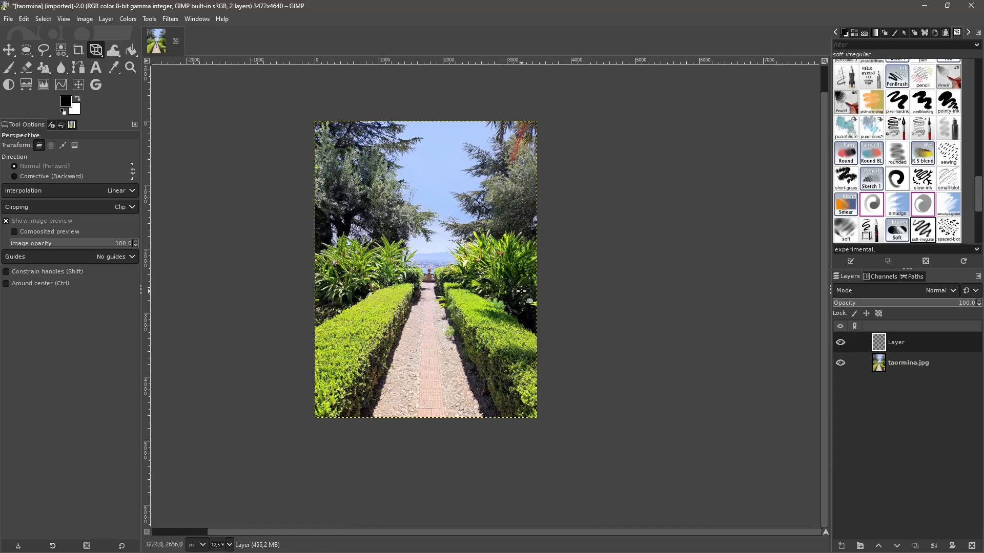
scroll(423, 287, up, 3)
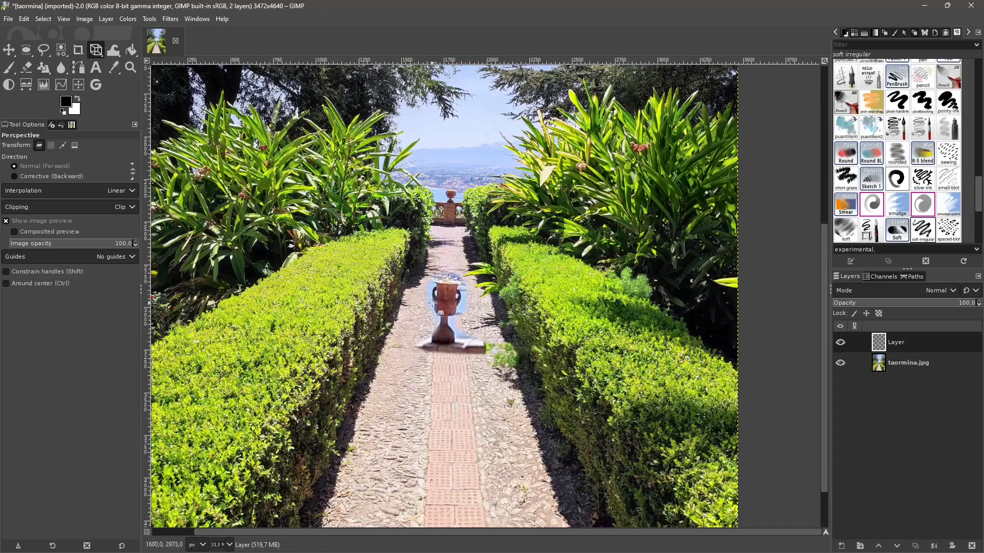
scroll(432, 303, down, 2)
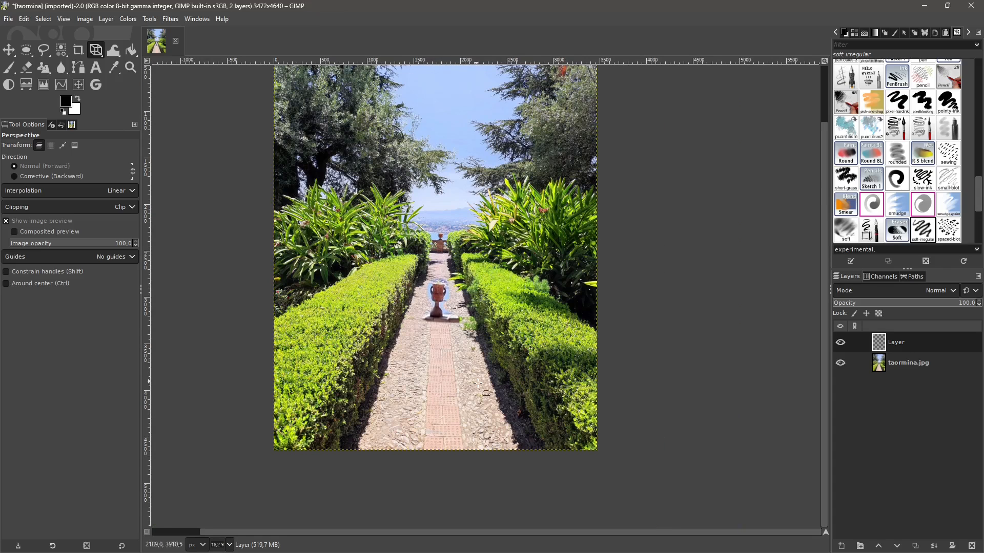
scroll(466, 405, down, 1)
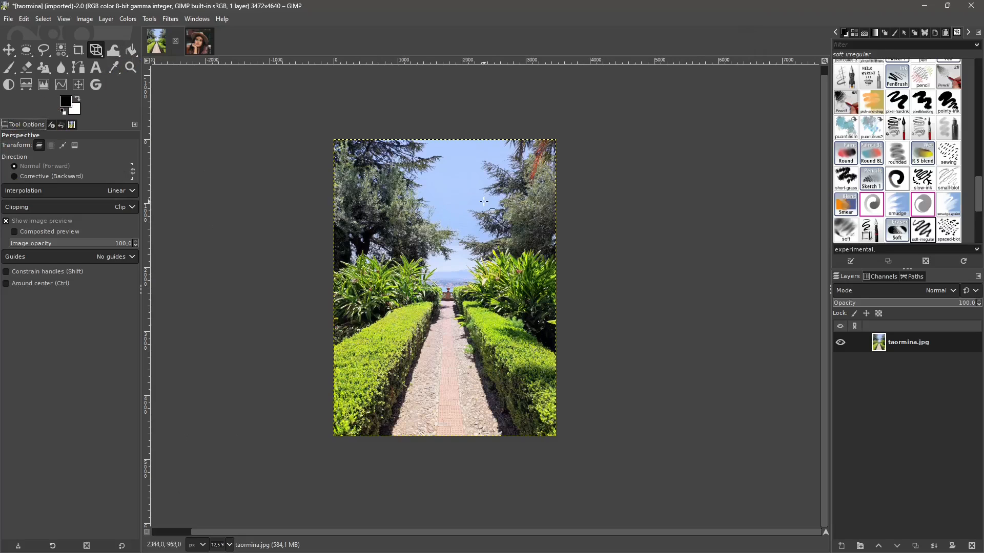
- Activate the Bucket Fill tool and set its fill type to Pattern fill
click(132, 50)
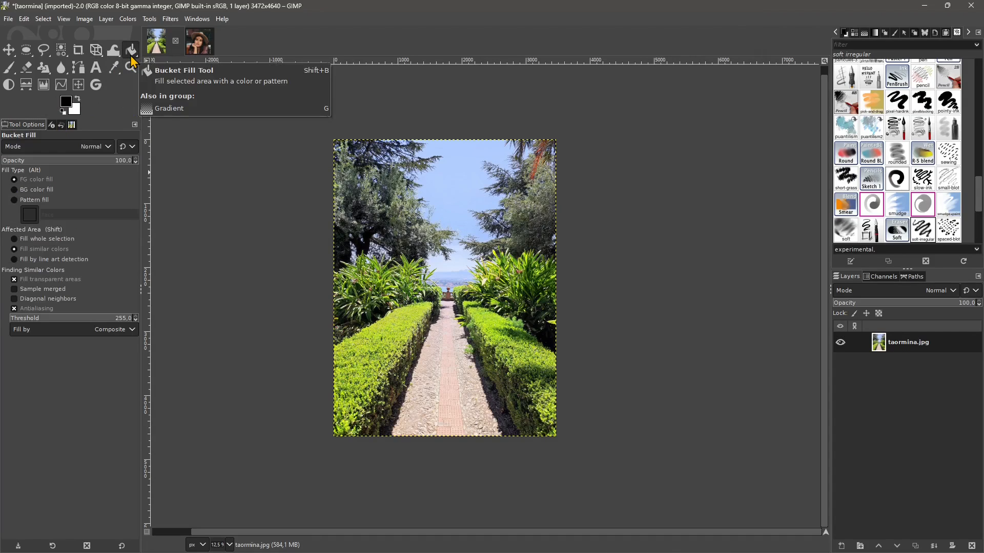
right_click(131, 58)
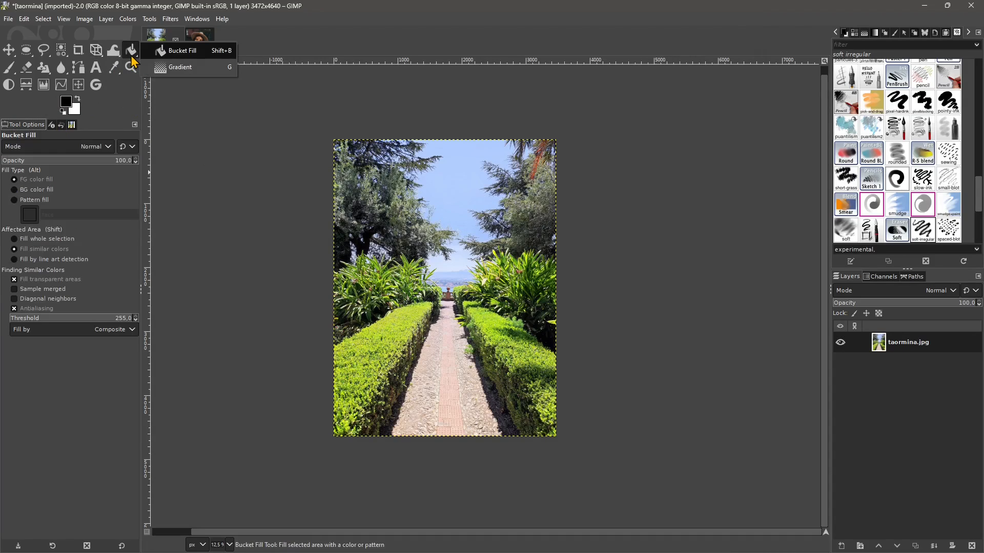
click(132, 57)
click(19, 200)
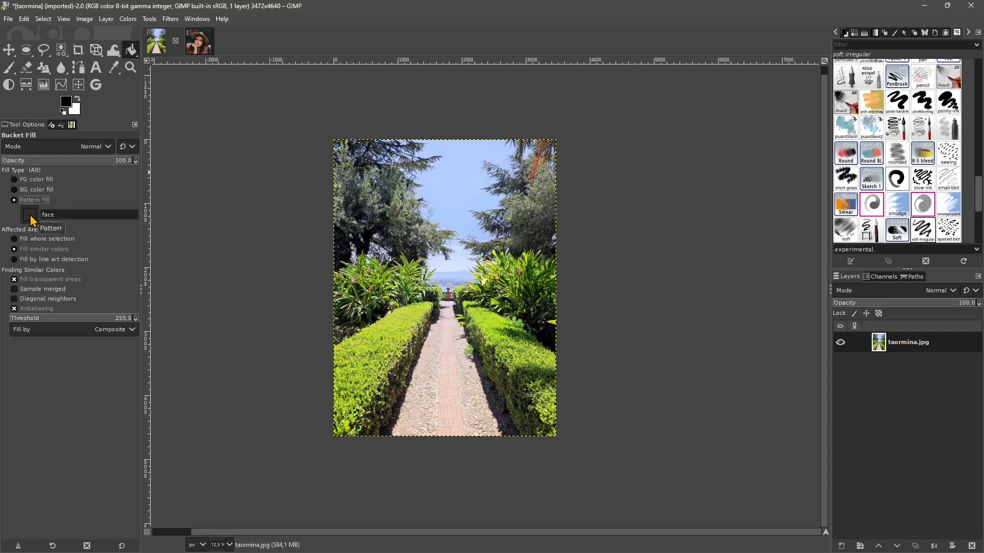
- Look through the Bucket Fill pattern list and reduce the size of its preview thumbnails
click(31, 219)
scroll(65, 257, down, 8)
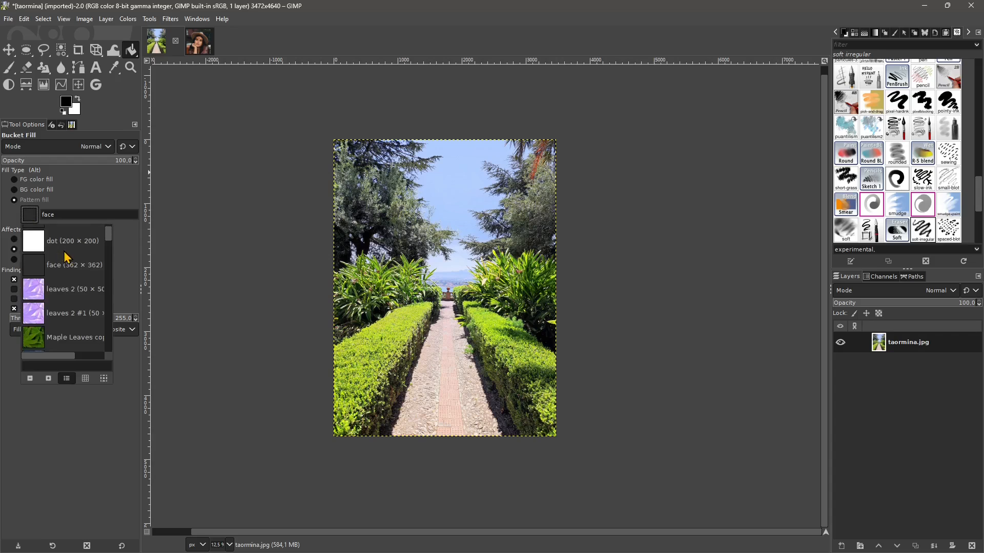
scroll(65, 256, down, 5)
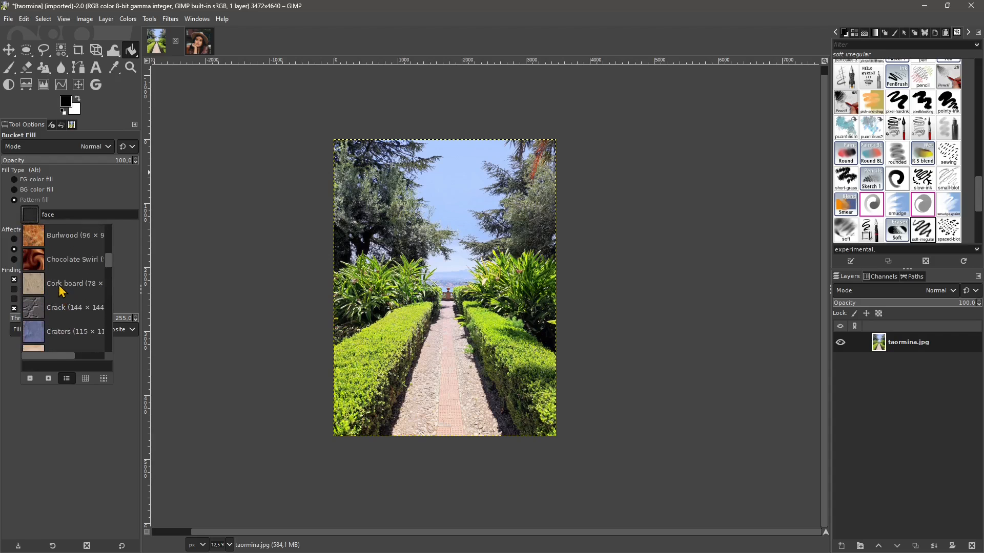
click(85, 378)
click(67, 367)
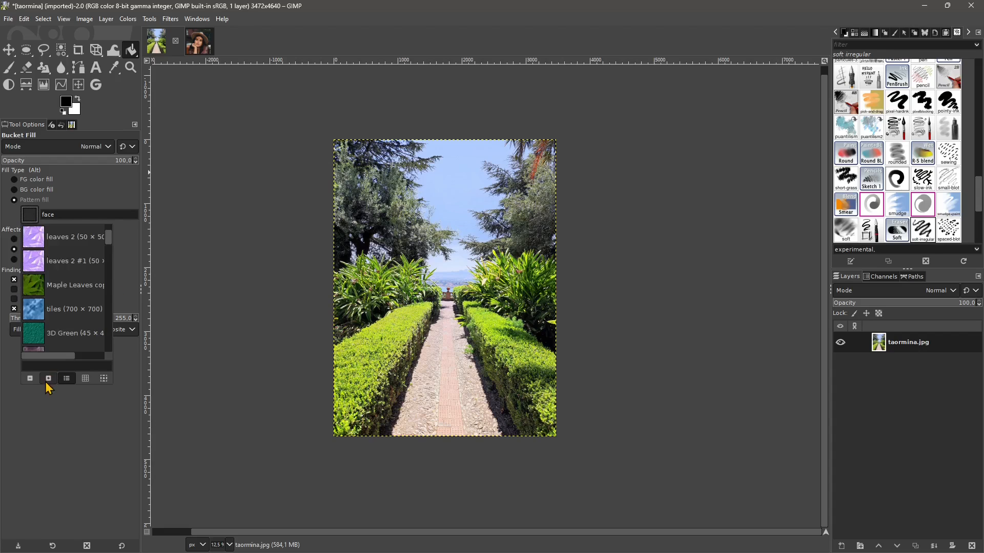
click(48, 378)
click(31, 379)
click(30, 380)
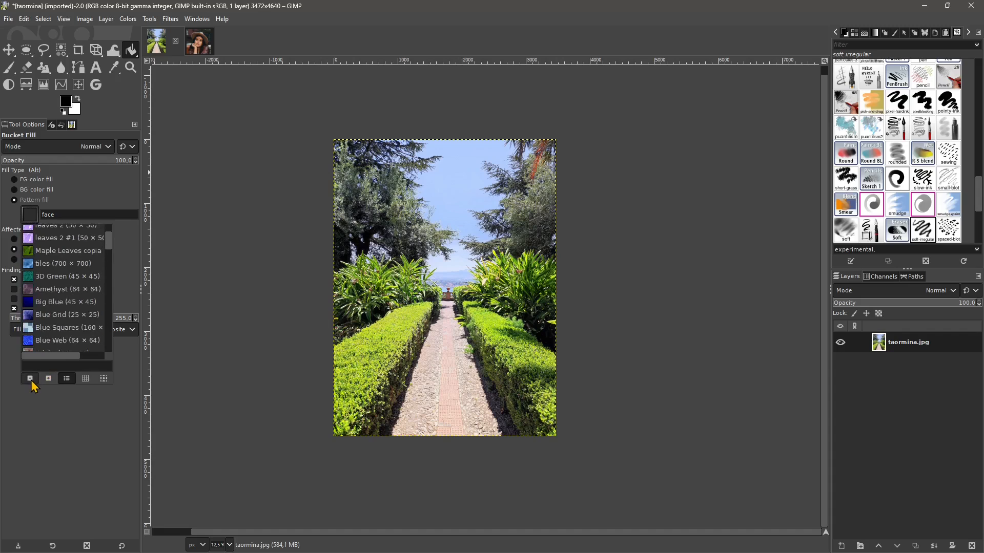
click(31, 379)
click(31, 380)
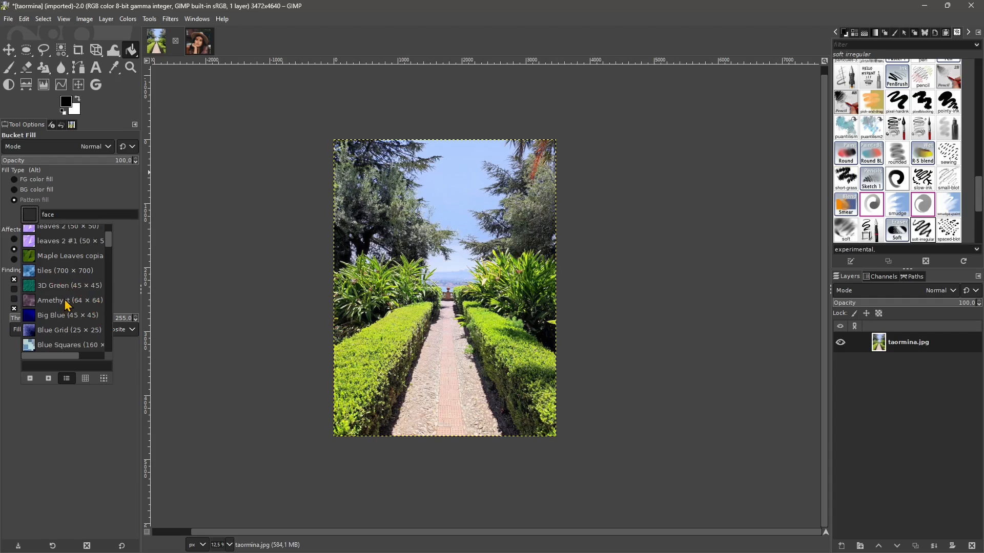
- Choose the Bricks pattern and try it as a fill on the photo at threshold 255, undoing the fill
scroll(67, 305, down, 3)
scroll(70, 304, down, 3)
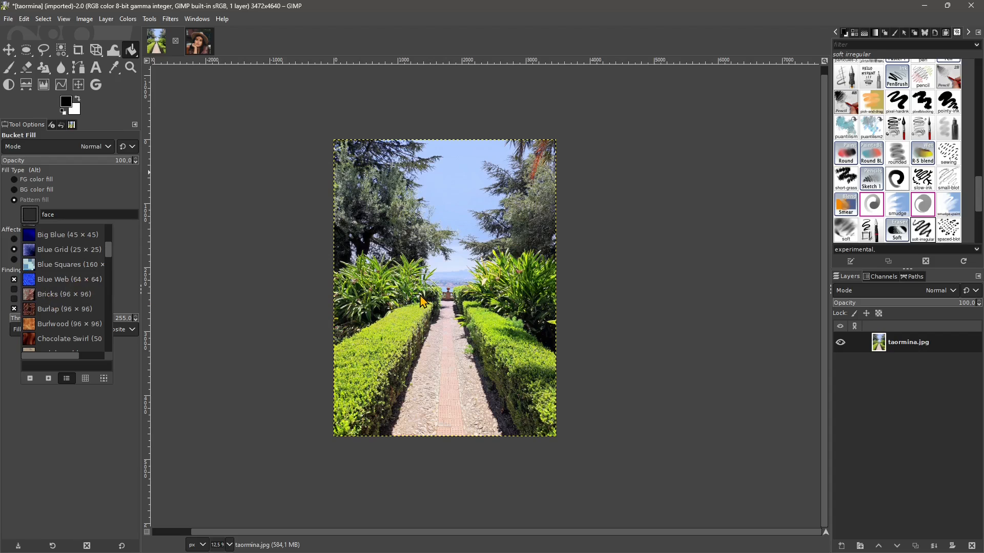
scroll(81, 314, down, 3)
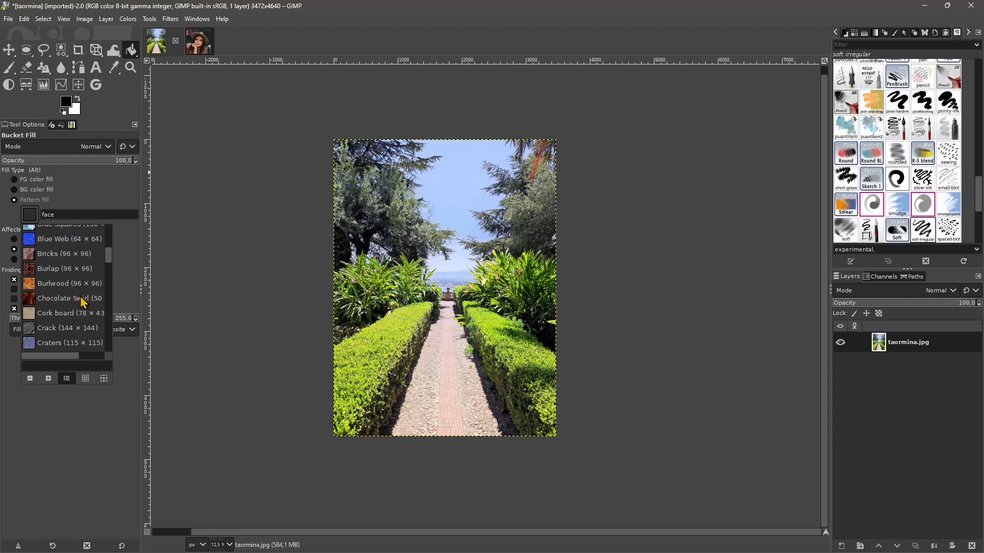
click(47, 259)
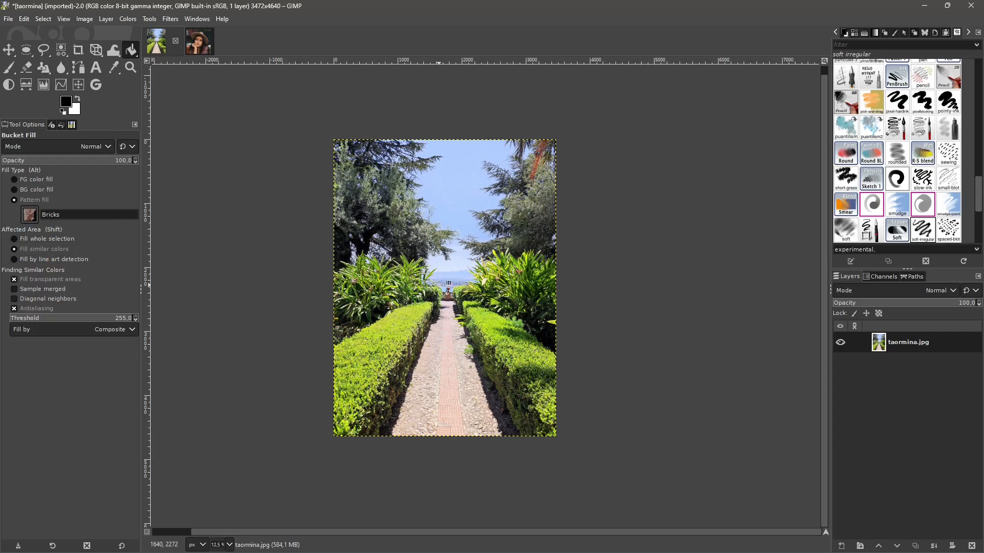
click(441, 268)
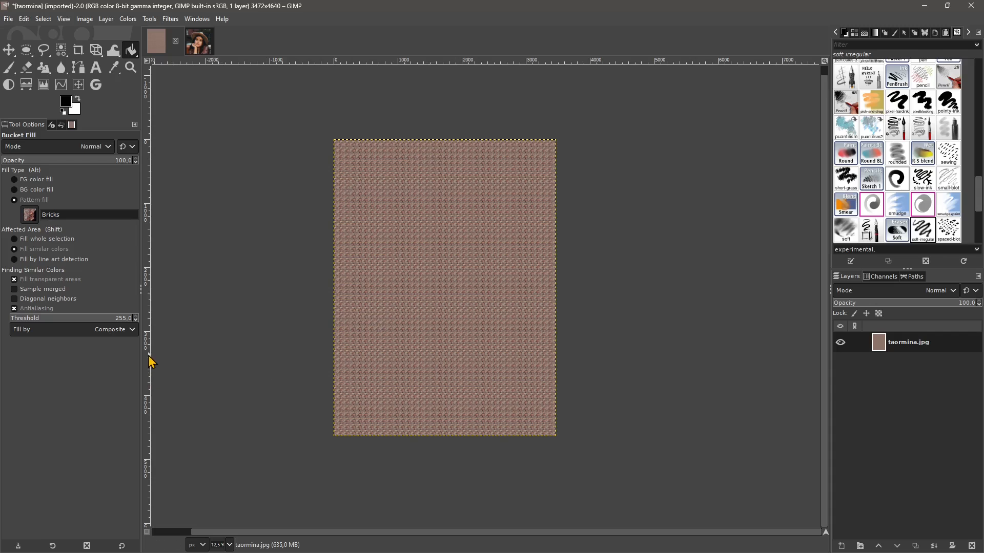
key(ctrl+z)
- Lower the fill threshold to 119 and try the Bricks pattern on the sky, undoing the fill
drag(105, 323, 68, 328)
click(454, 197)
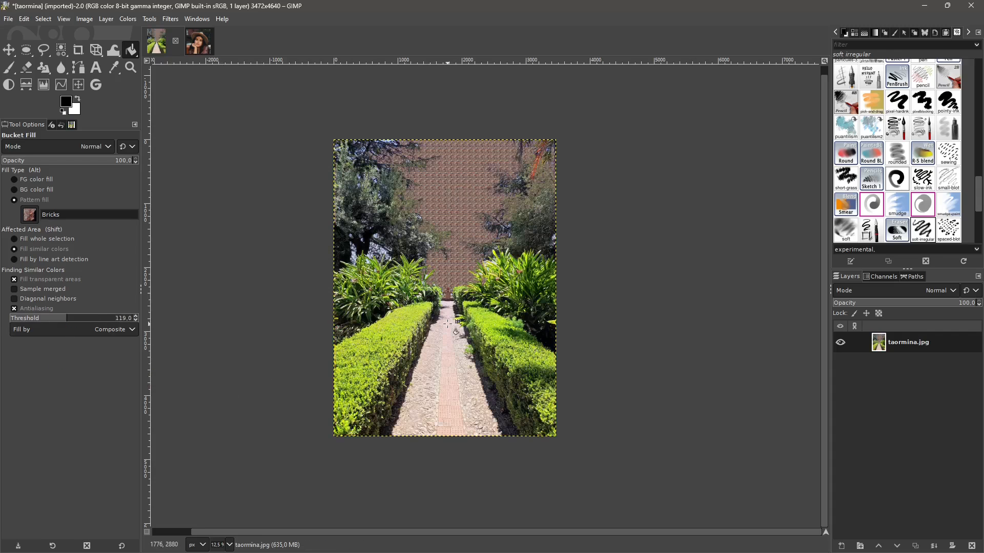
key(ctrl+z)
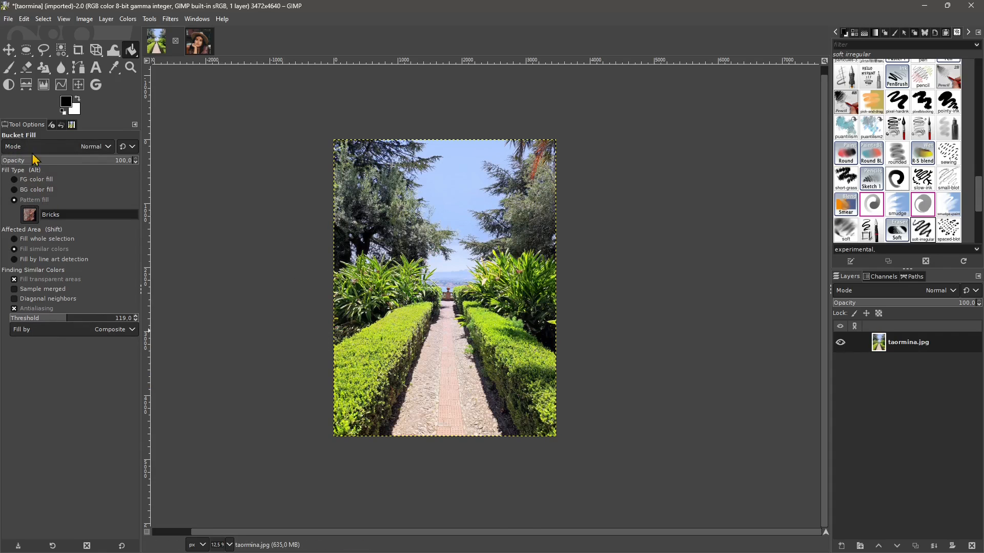
- Fill the sky with Bricks again to inspect the pattern up close, and undo that fill
scroll(451, 220, up, 2)
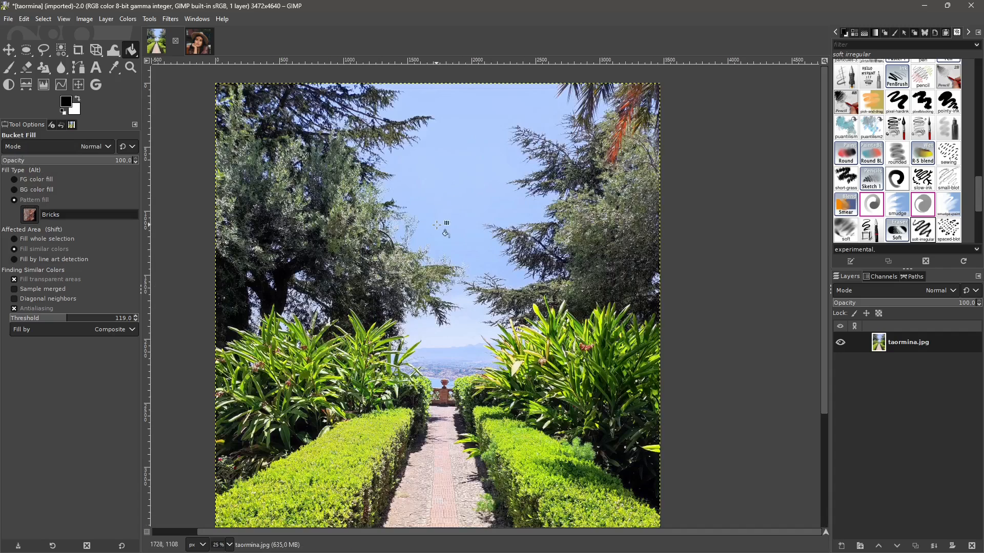
click(452, 255)
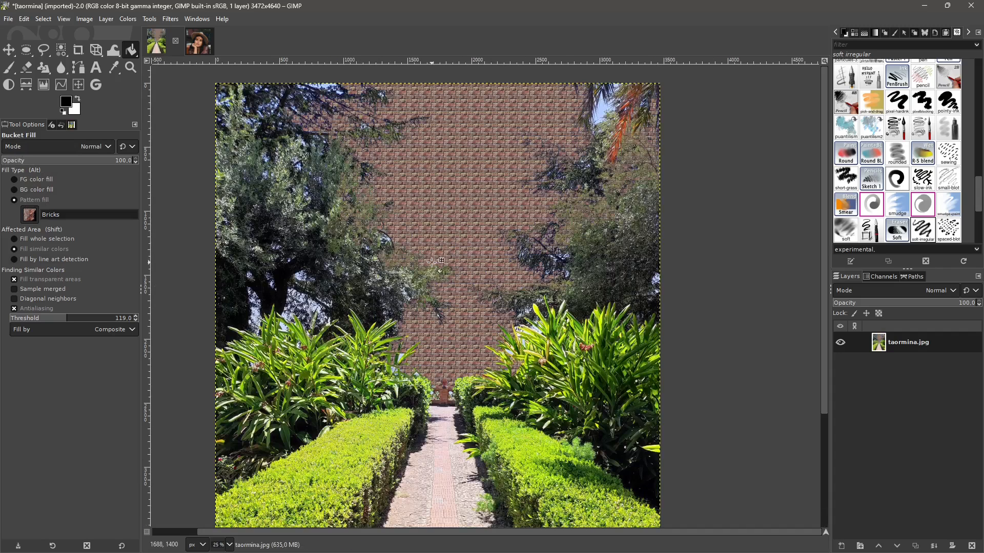
key(ctrl+z)
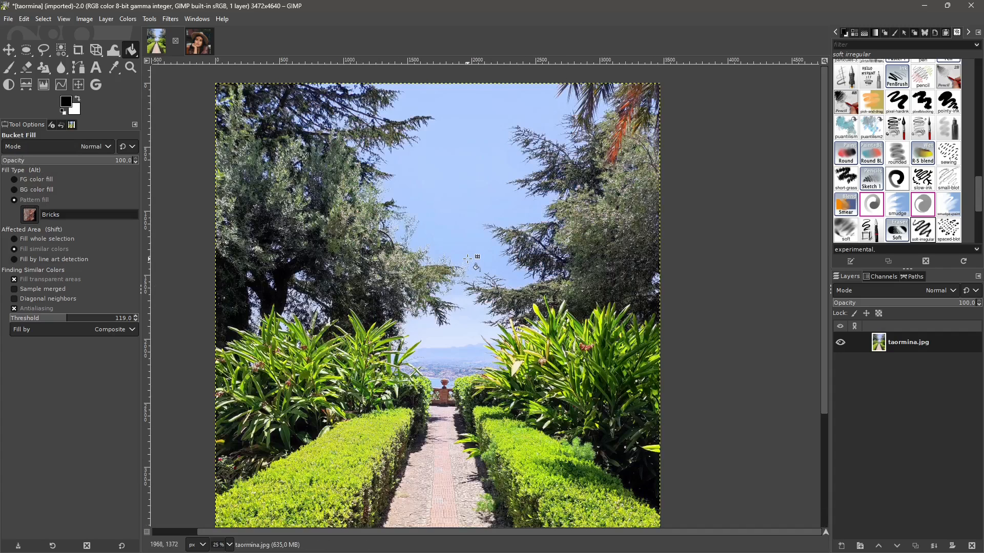
scroll(451, 246, up, 4)
click(467, 243)
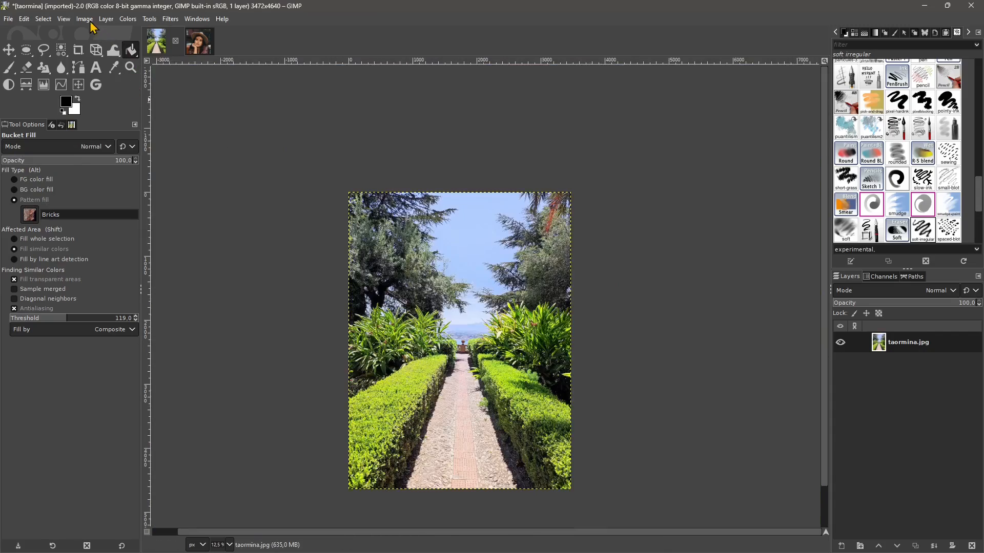
- Scale the taormina image down to 2000 px wide by 2673 px high
click(85, 19)
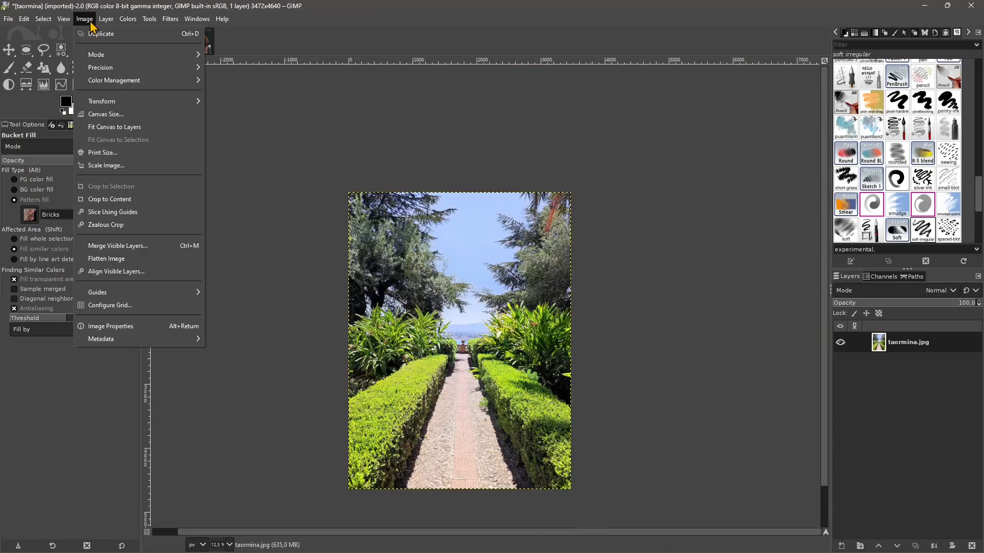
click(121, 167)
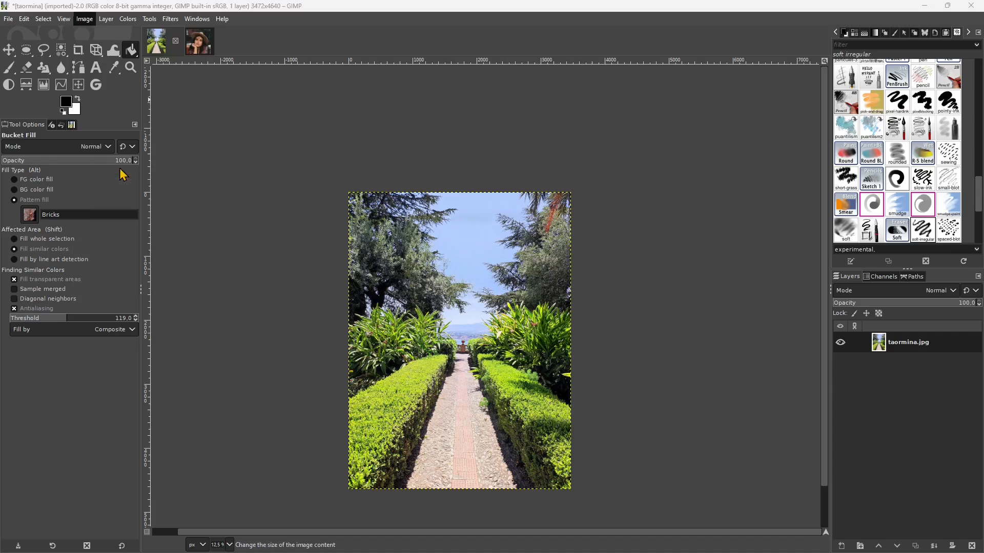
click(483, 258)
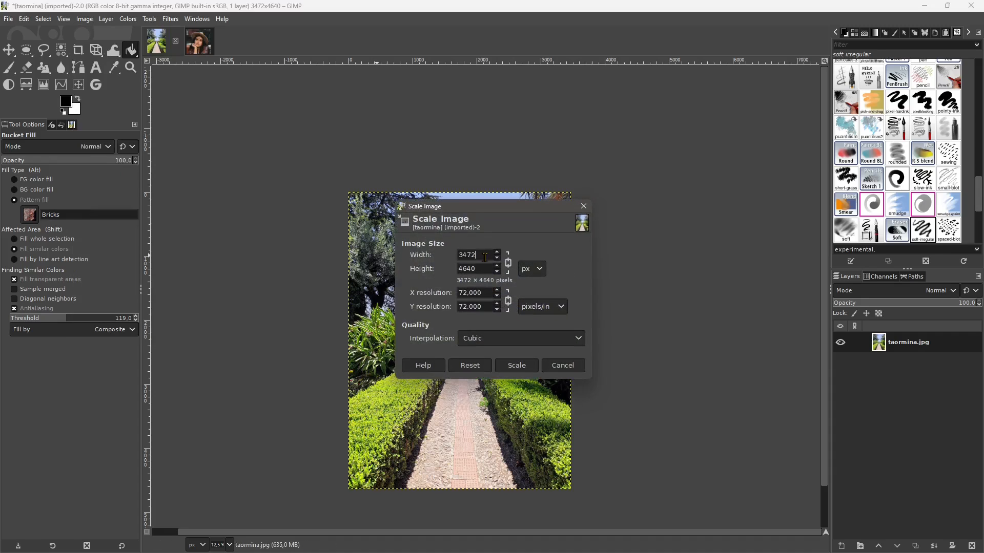
double_click(484, 258)
click(483, 268)
click(505, 365)
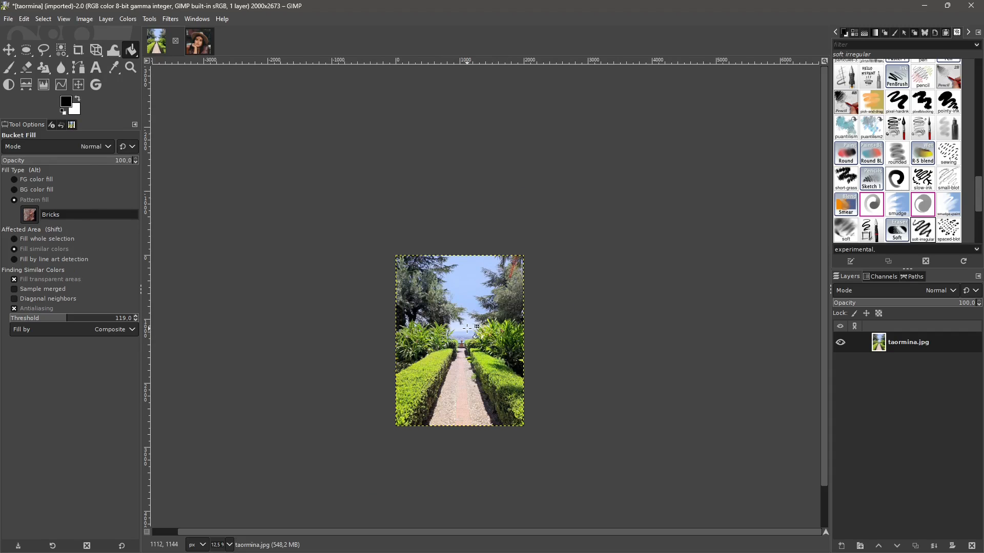
- Fill the sky of the scaled image with Bricks to compare the brick size, and undo the fill
ctrl+scroll(465, 328, up, 1)
click(466, 254)
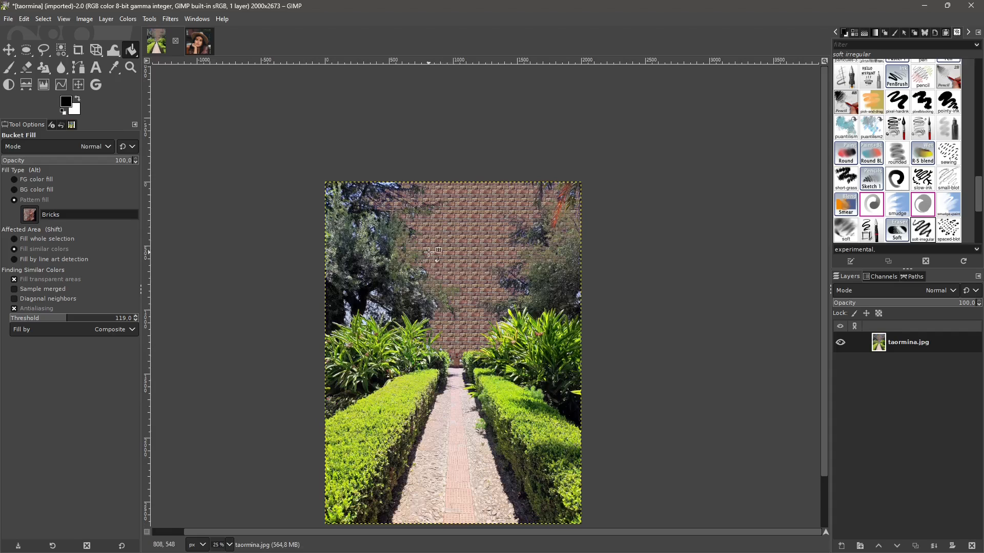
ctrl+scroll(464, 372, up, 1)
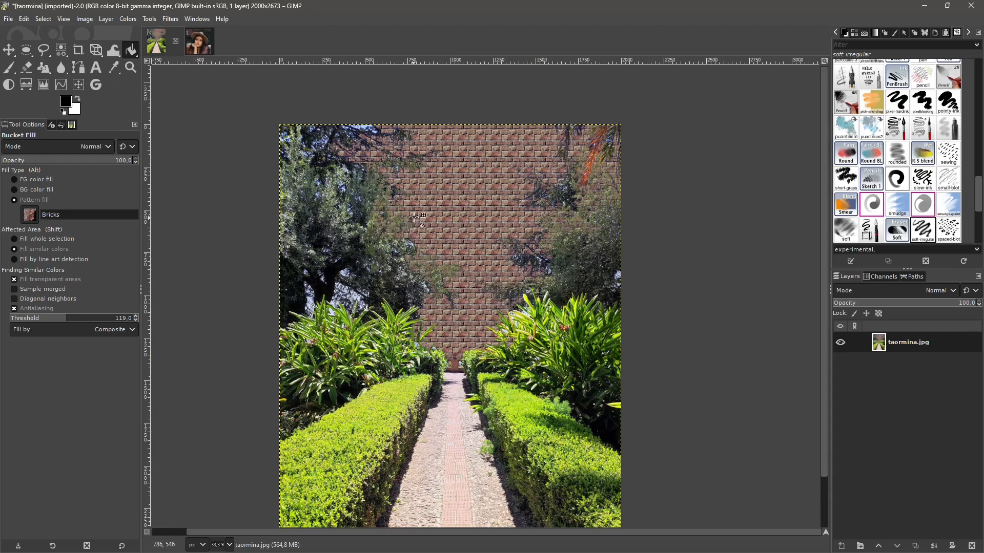
key(ctrl+z)
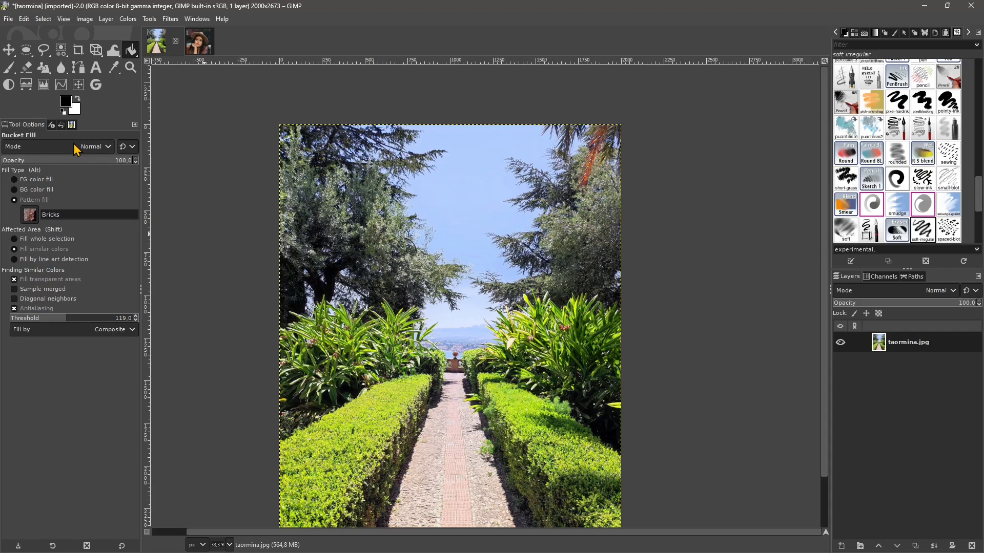
- Switch the fill pattern to Cork board and enable Sample merged
click(33, 227)
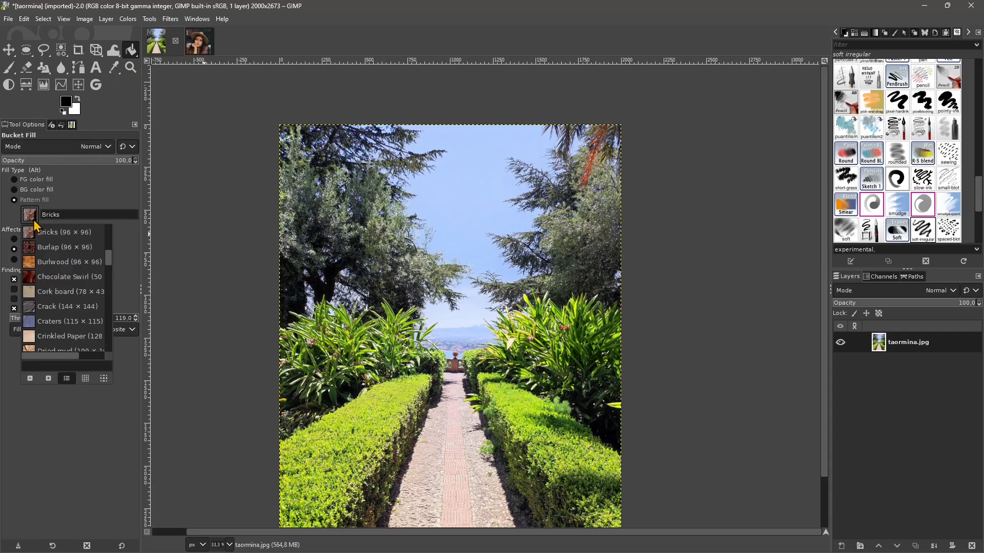
click(35, 292)
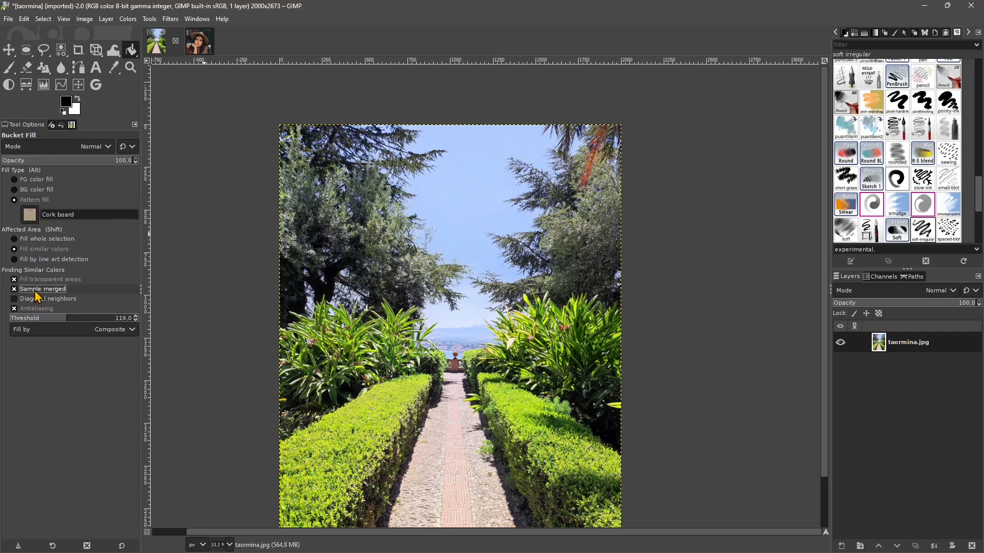
click(34, 224)
click(30, 226)
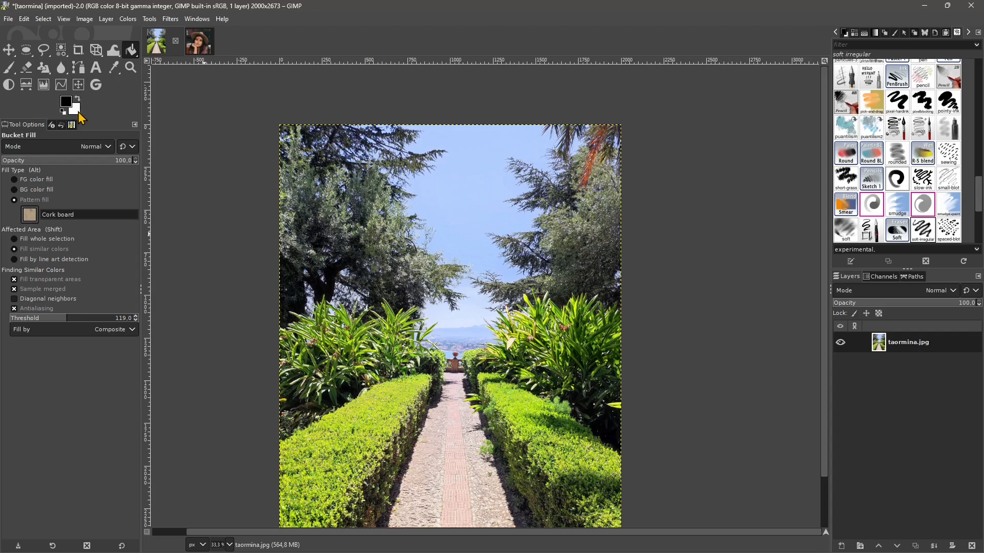
- Open the dockable Patterns dialog
click(193, 22)
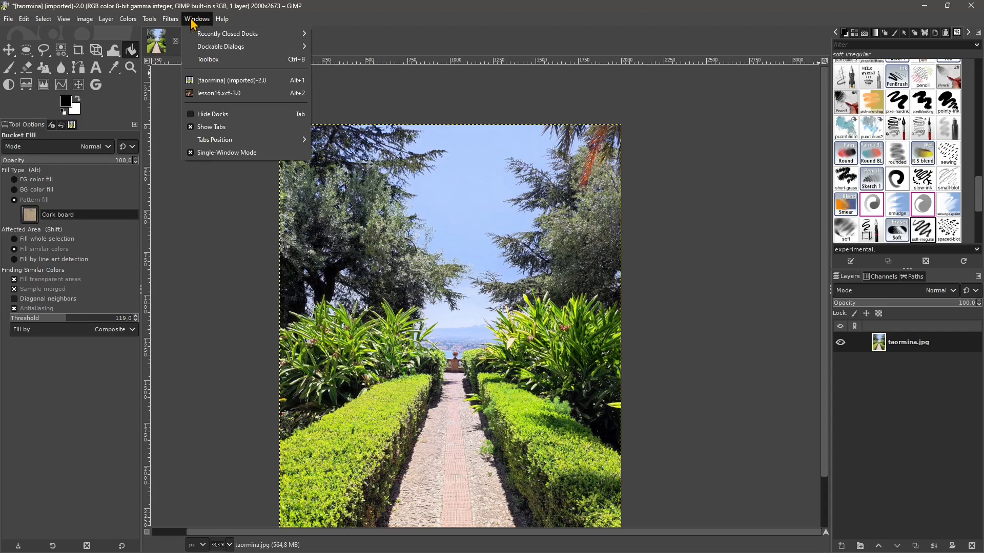
mouse_move(205, 49)
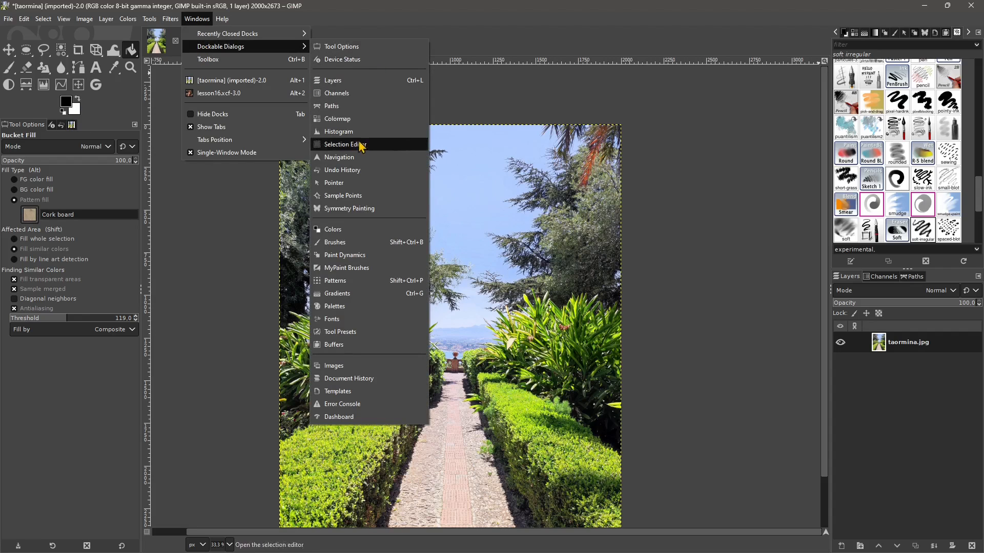
click(359, 281)
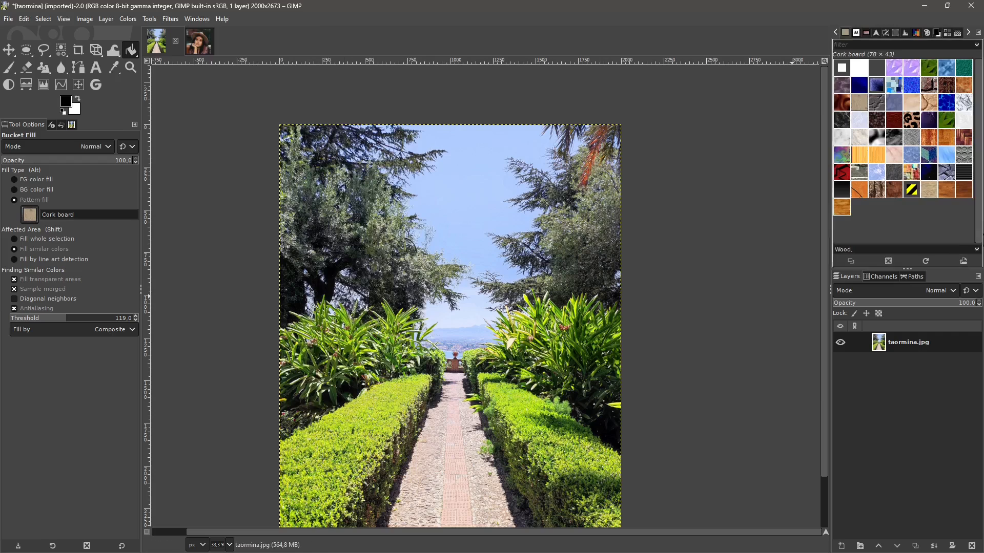
- Try several patterns from the Patterns dialog as the active one, including Pink Marble and Slate
click(893, 121)
click(890, 151)
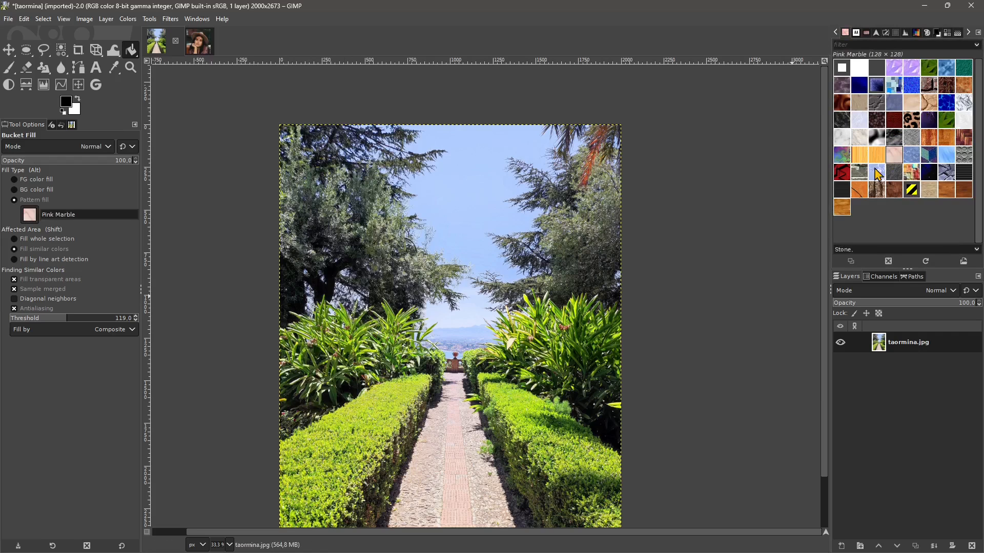
click(866, 195)
click(911, 150)
click(879, 138)
click(928, 121)
click(913, 104)
click(859, 101)
click(893, 171)
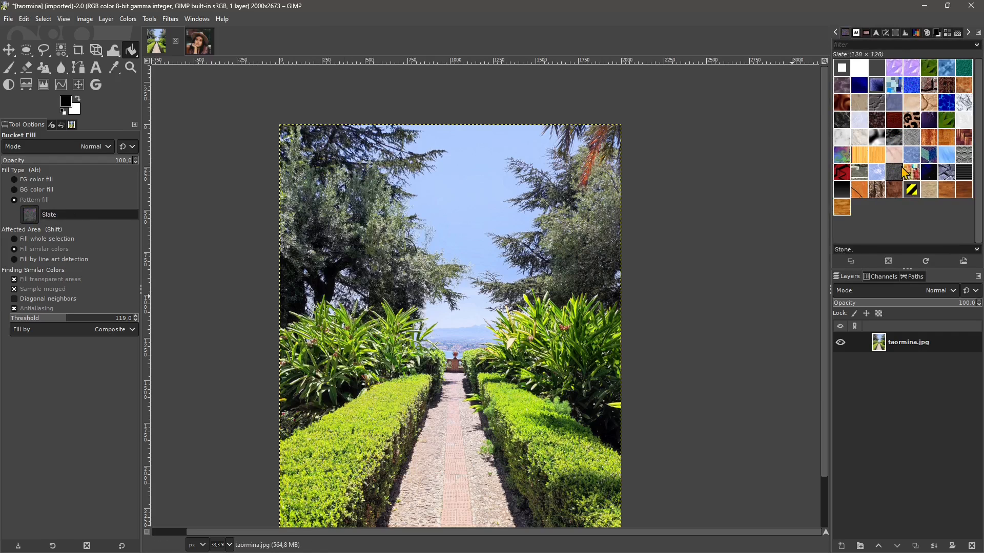
- Make Rain the active fill pattern and duplicate it
click(910, 158)
click(928, 119)
click(932, 106)
click(948, 139)
click(946, 154)
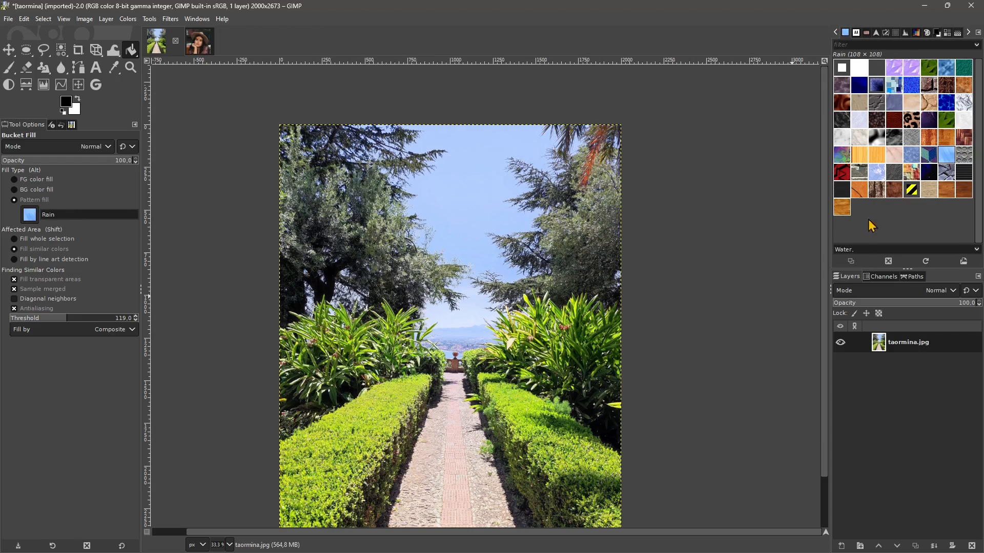
click(851, 261)
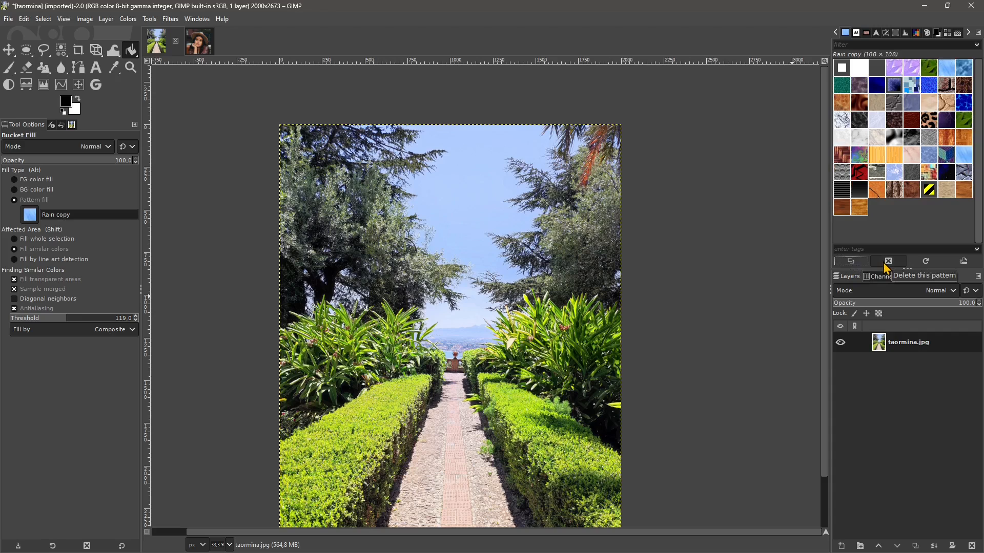
- Refresh the pattern list and open the Bricks pattern as an image for a close look
click(925, 264)
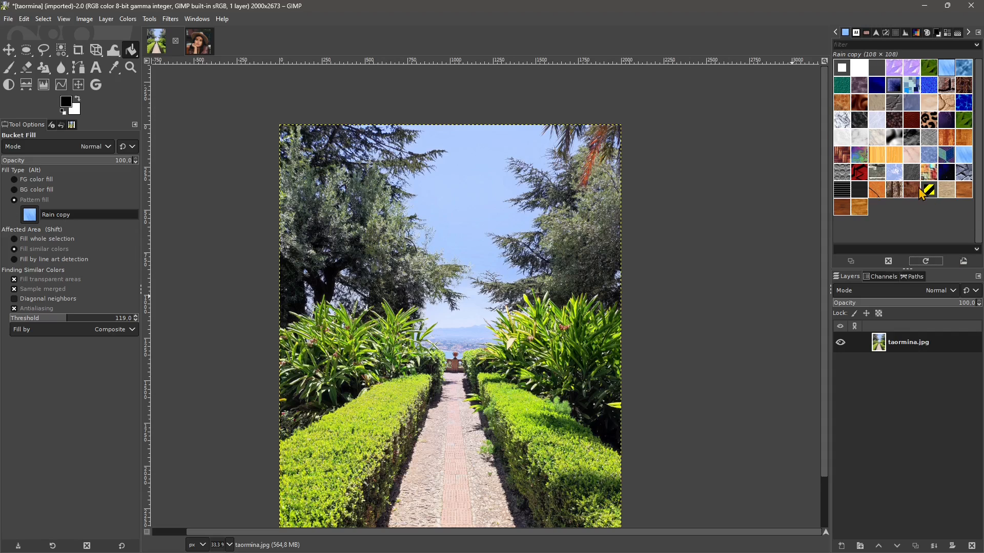
click(949, 83)
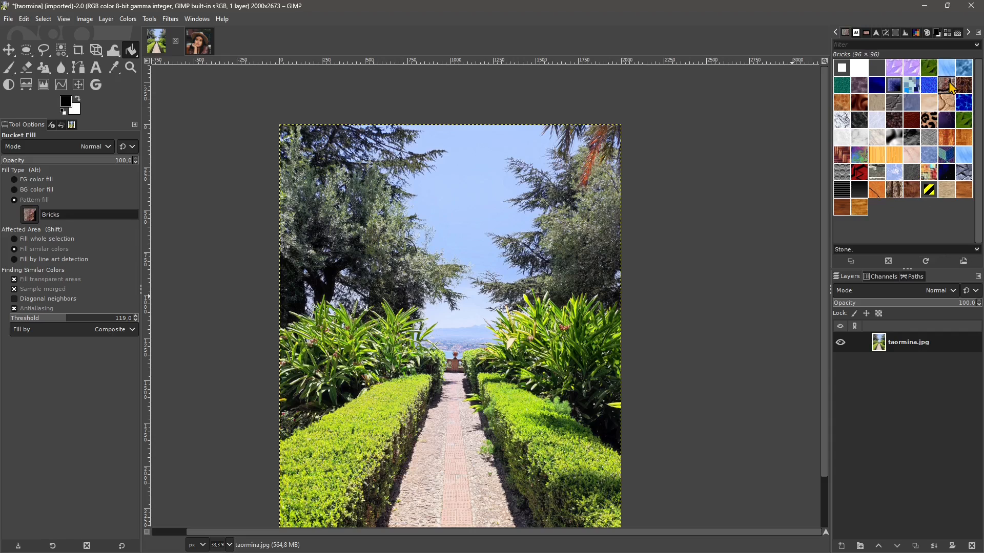
click(961, 88)
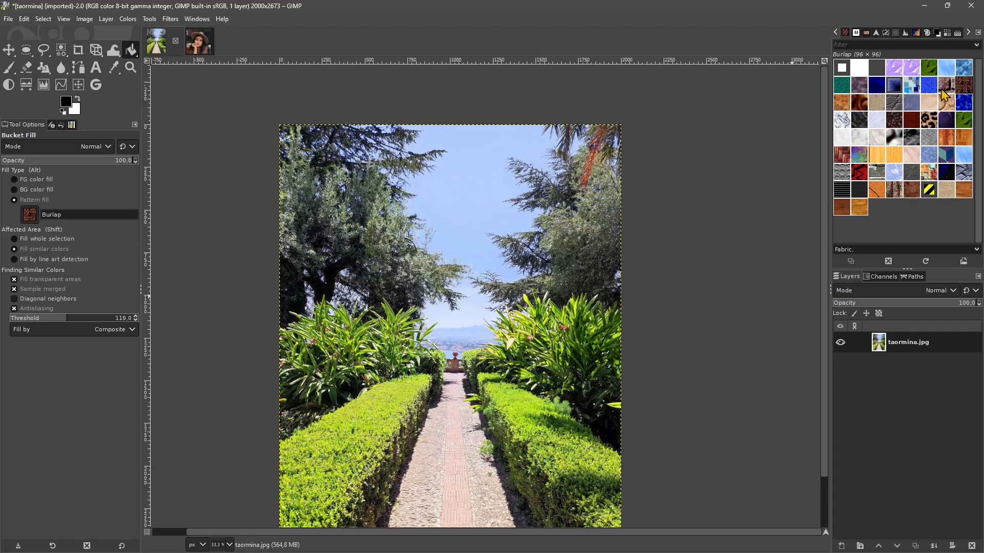
click(946, 86)
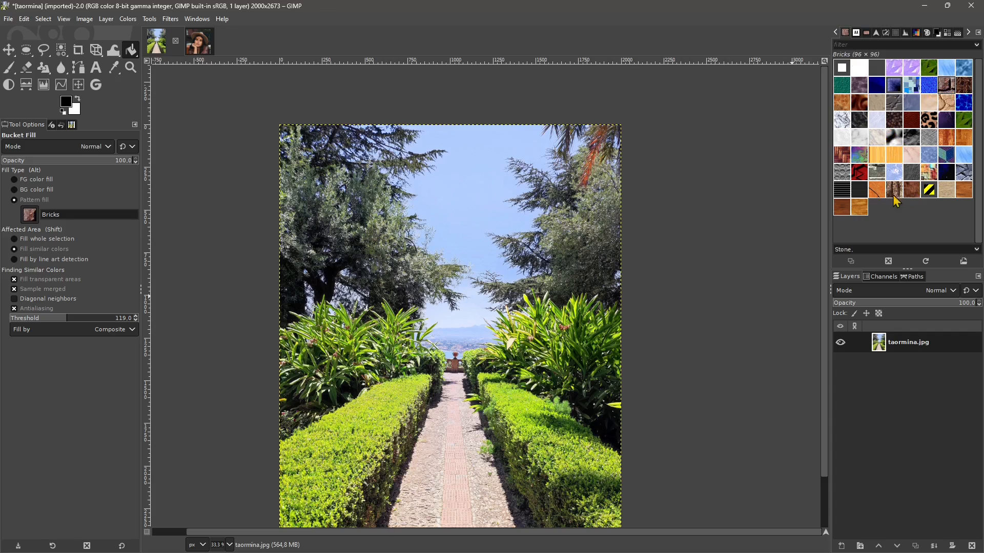
click(963, 261)
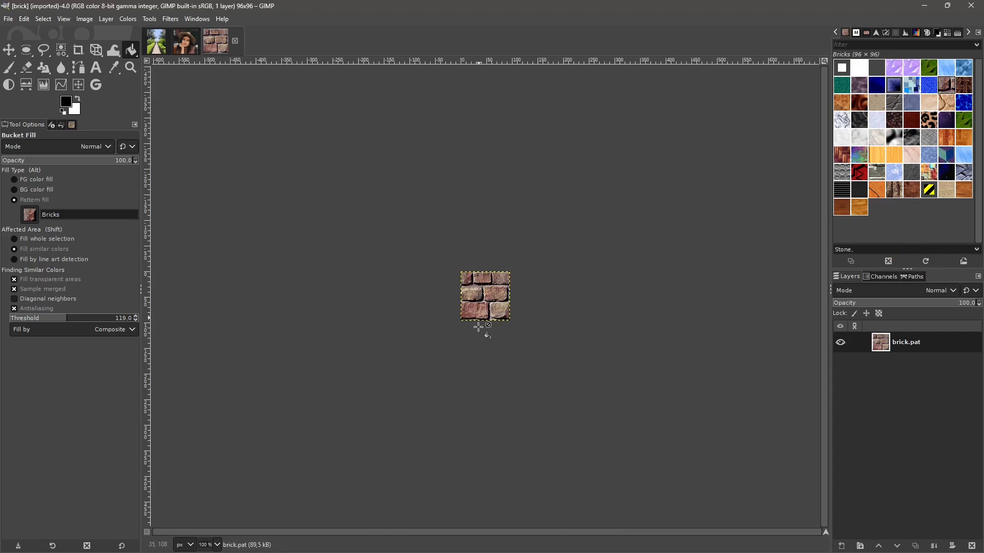
scroll(523, 187, up, 3)
scroll(579, 310, up, 5)
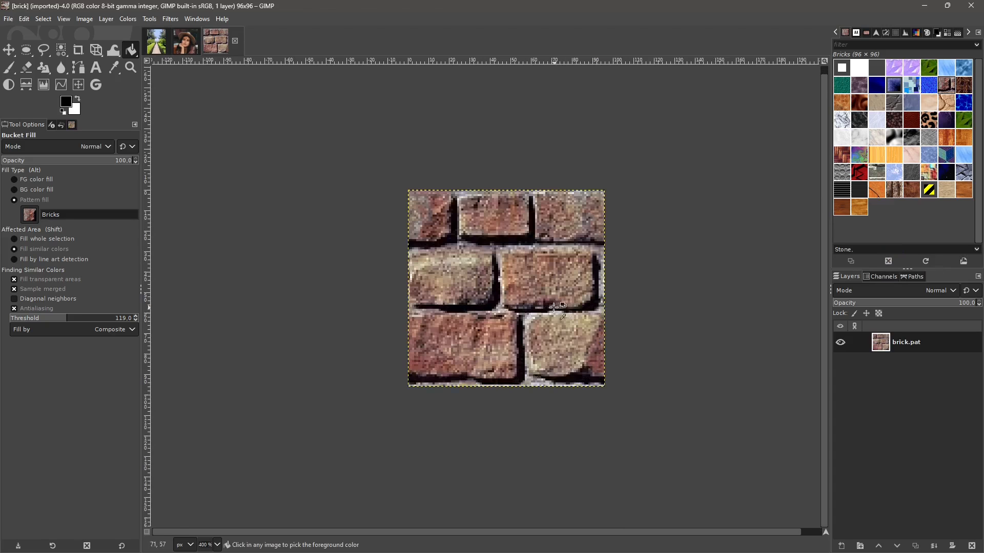
scroll(578, 337, down, 4)
scroll(512, 241, up, 1)
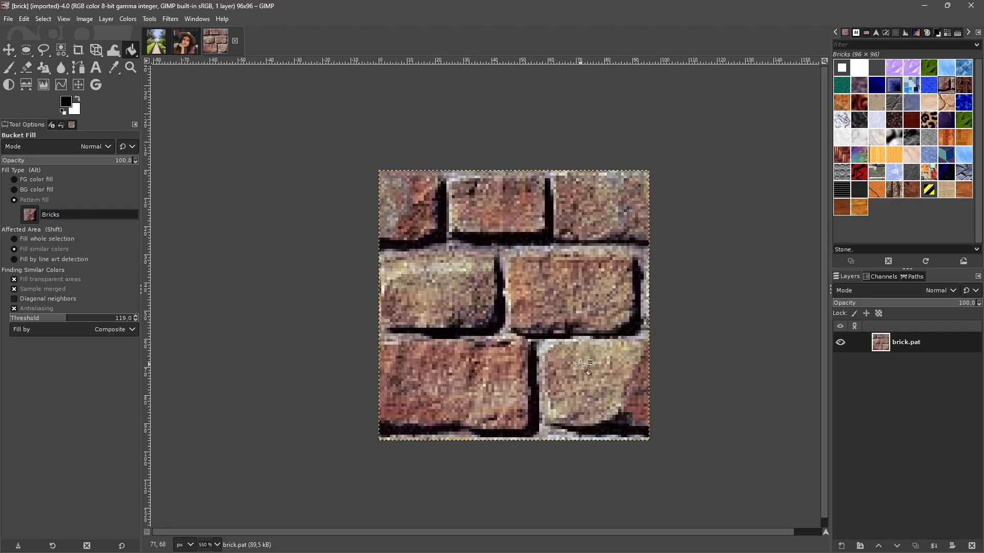
click(180, 49)
click(158, 49)
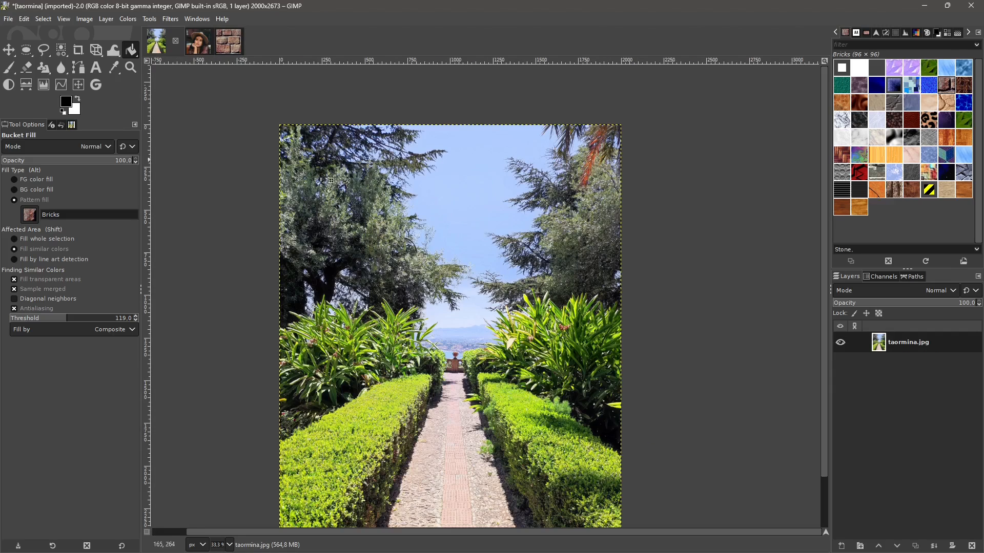
scroll(507, 262, down, 1)
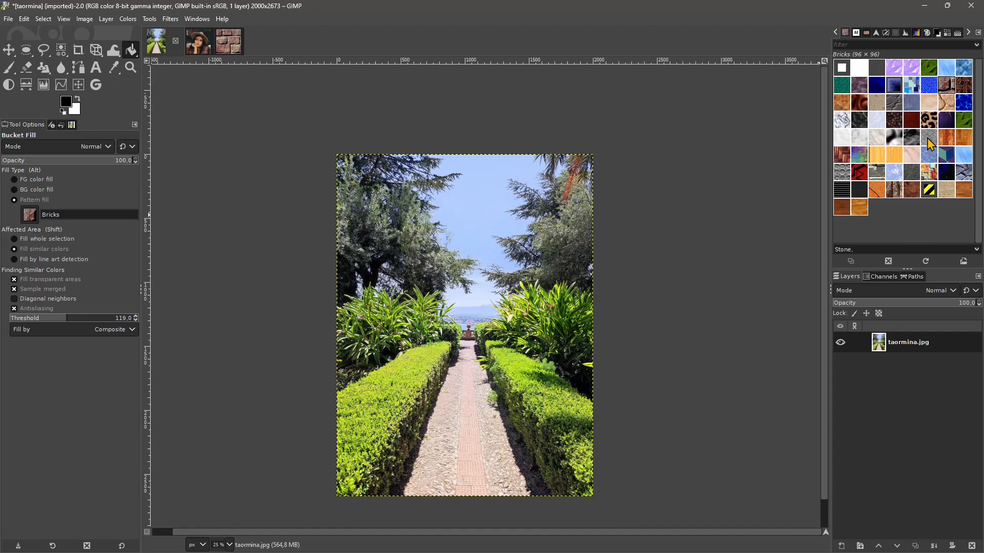
- Turn the brick.pat image grey with Hue-Saturation, using saturation -100 and lightness -3.7
click(224, 45)
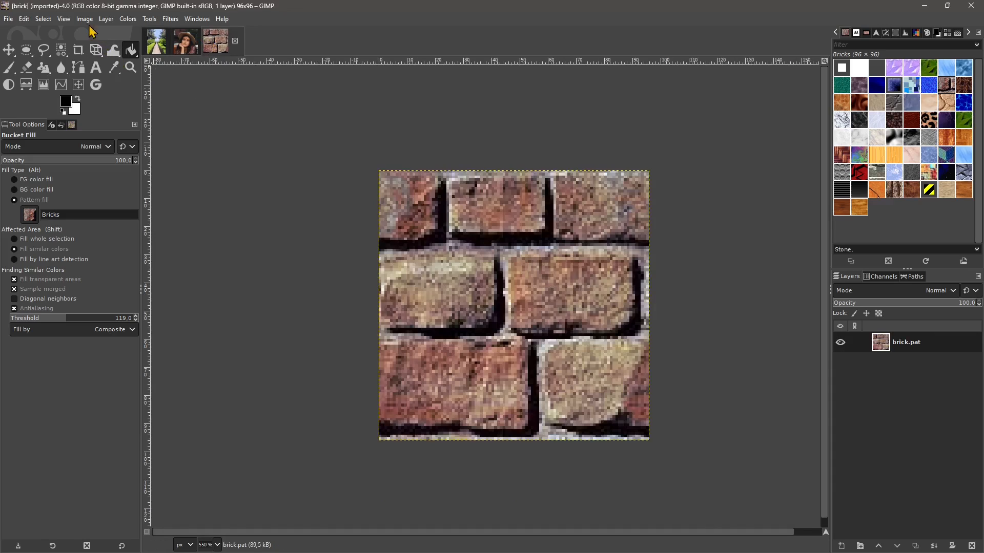
click(131, 20)
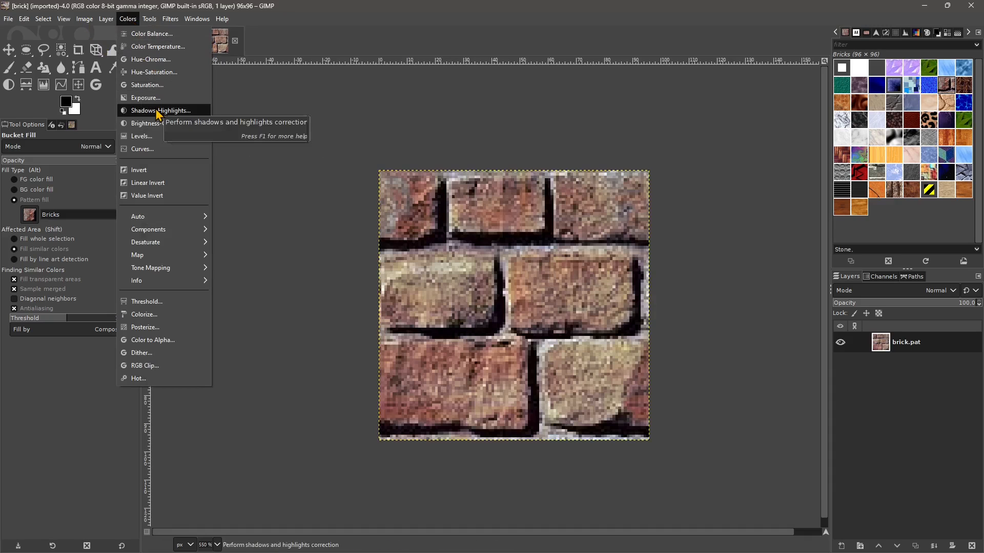
click(198, 72)
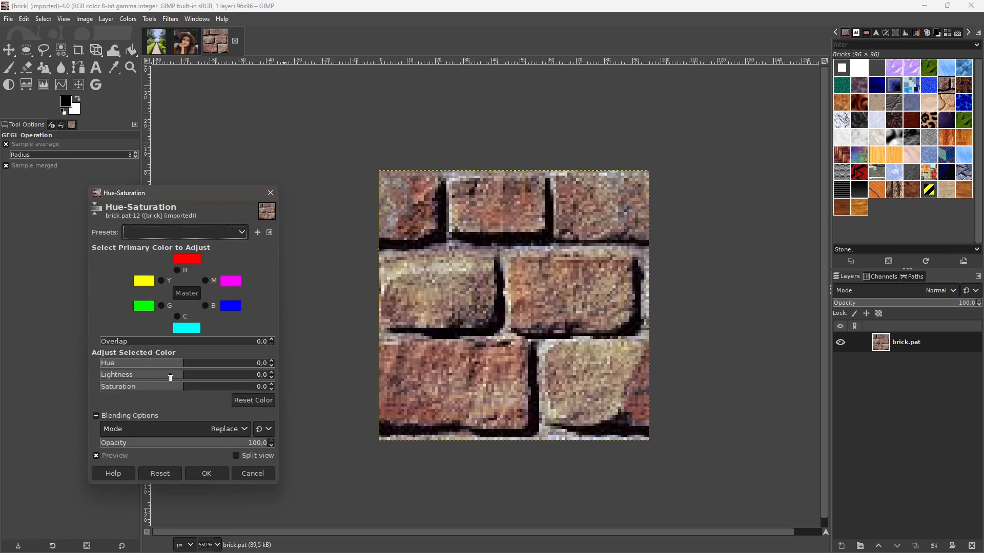
drag(170, 379, 92, 392)
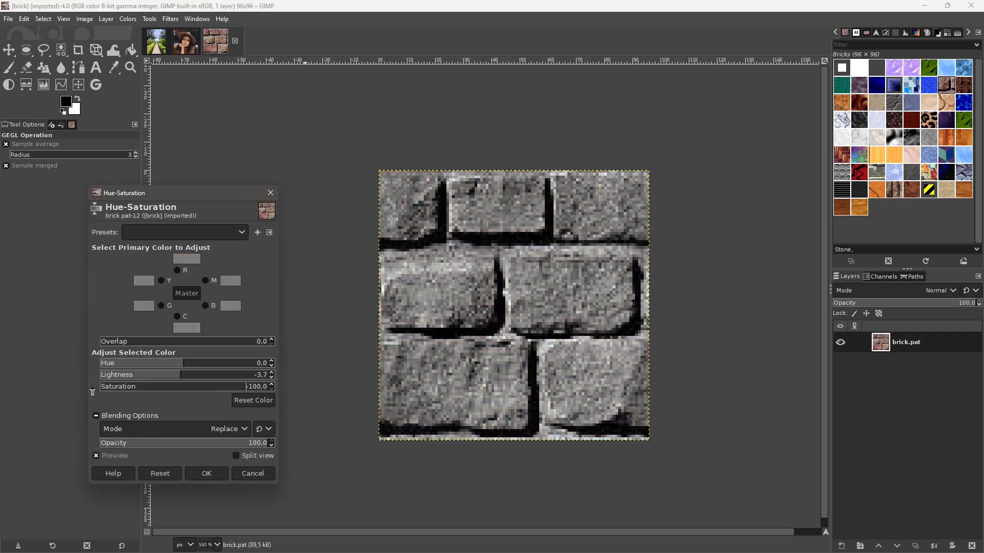
click(206, 473)
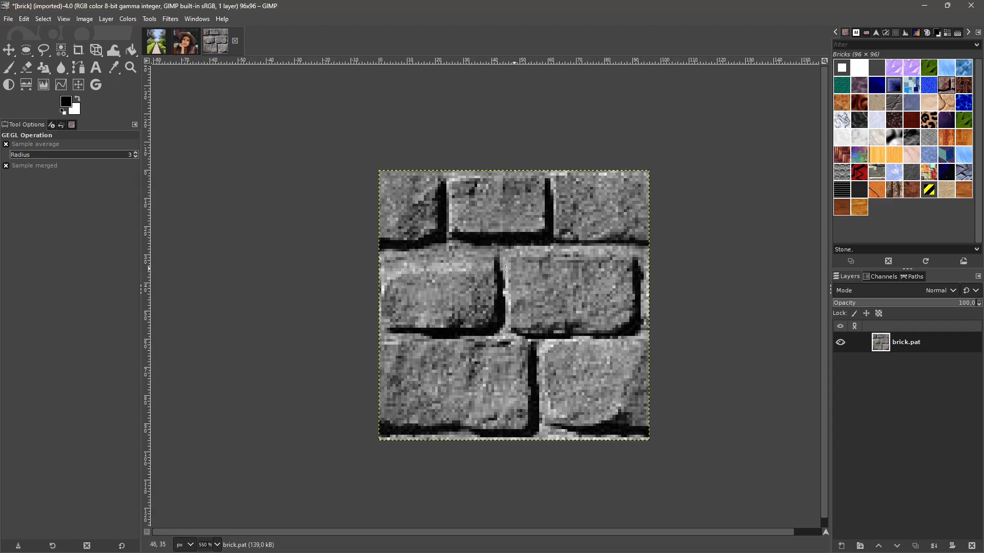
- Copy the grey brick image and paste it as a new pattern with "bw bricks" as both pattern name and file name
click(24, 19)
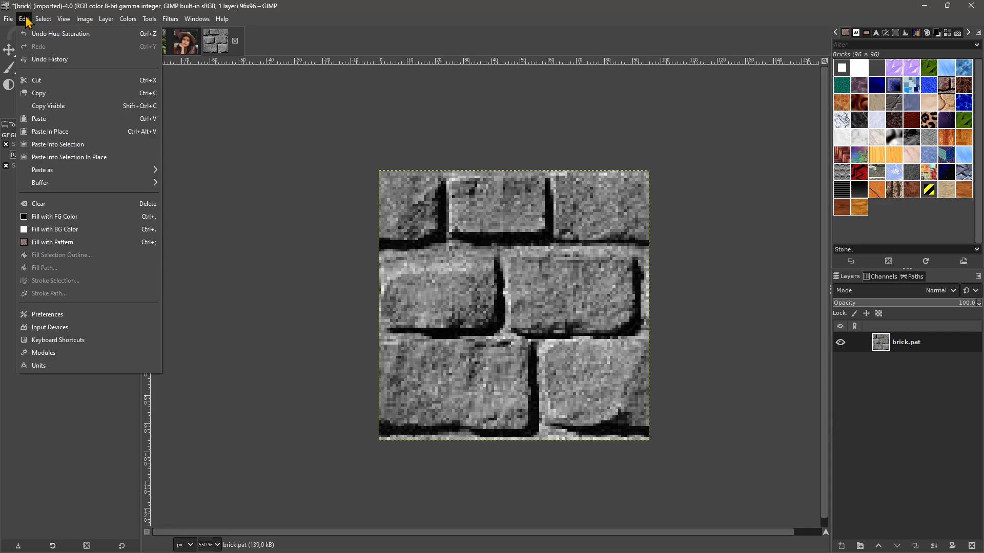
click(45, 97)
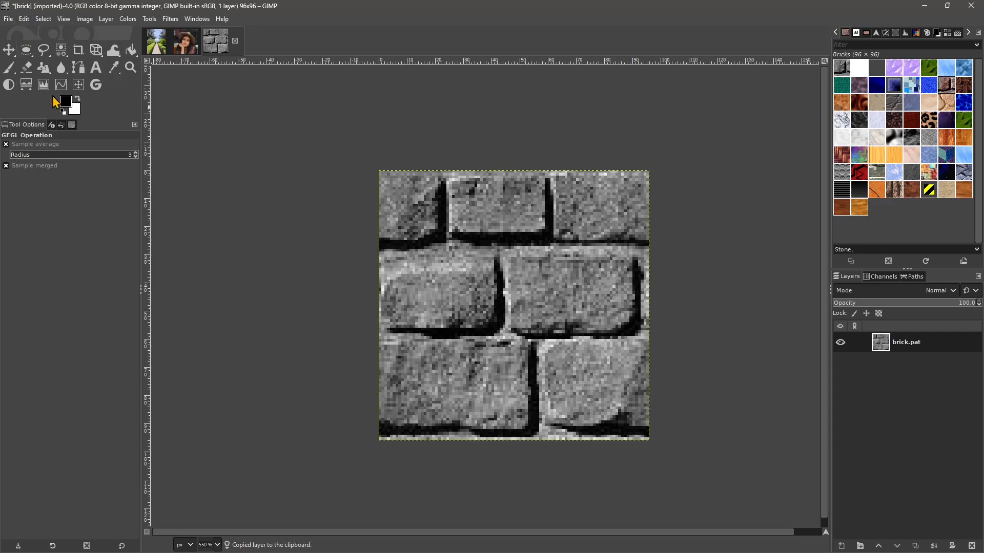
click(25, 22)
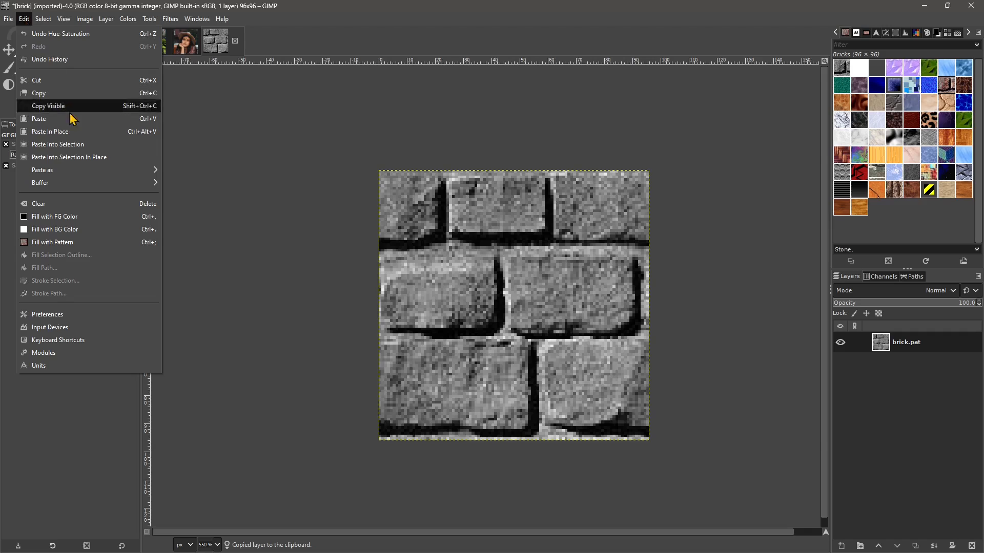
mouse_move(77, 174)
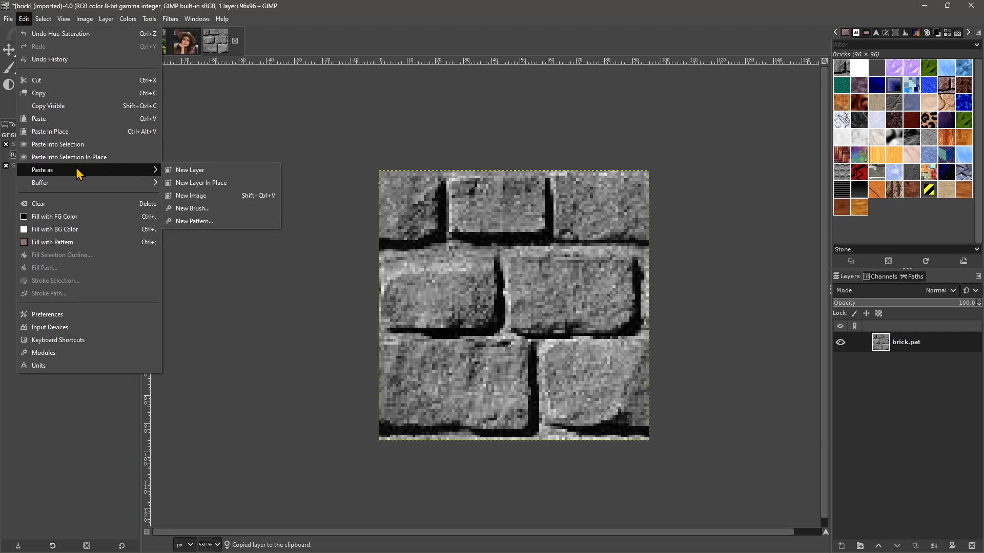
click(195, 218)
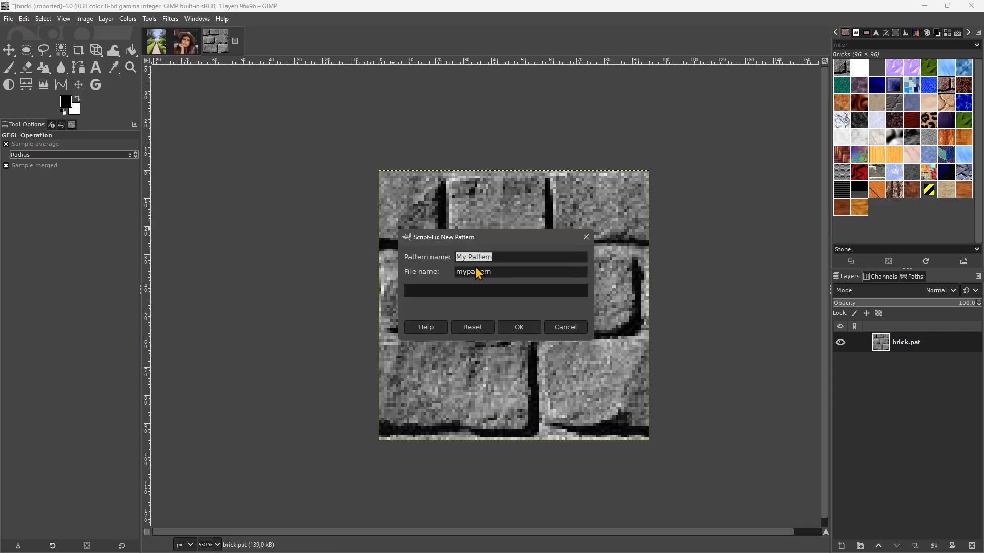
text(b)
drag(504, 257, 384, 256)
text(cw bricks)
key(Tab)
text(bw)
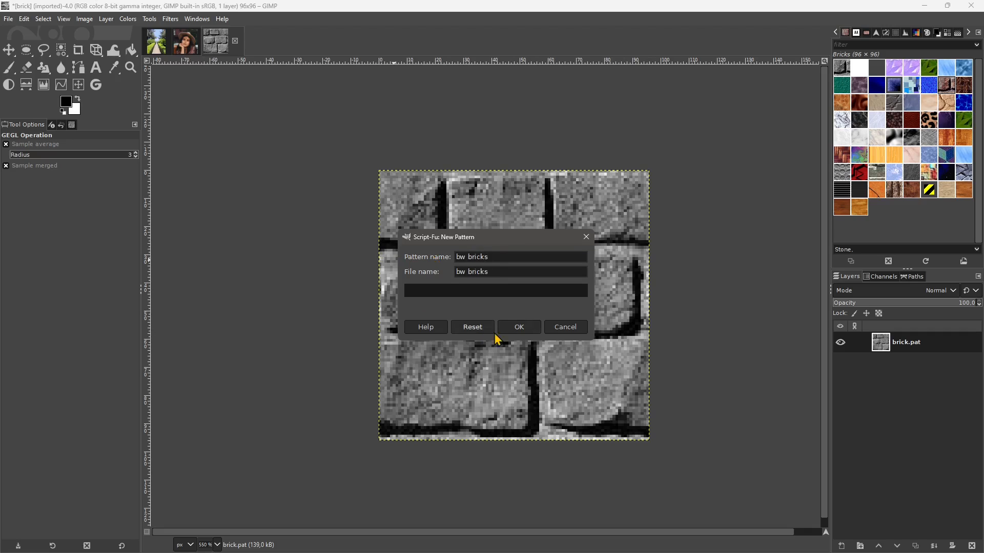
click(517, 328)
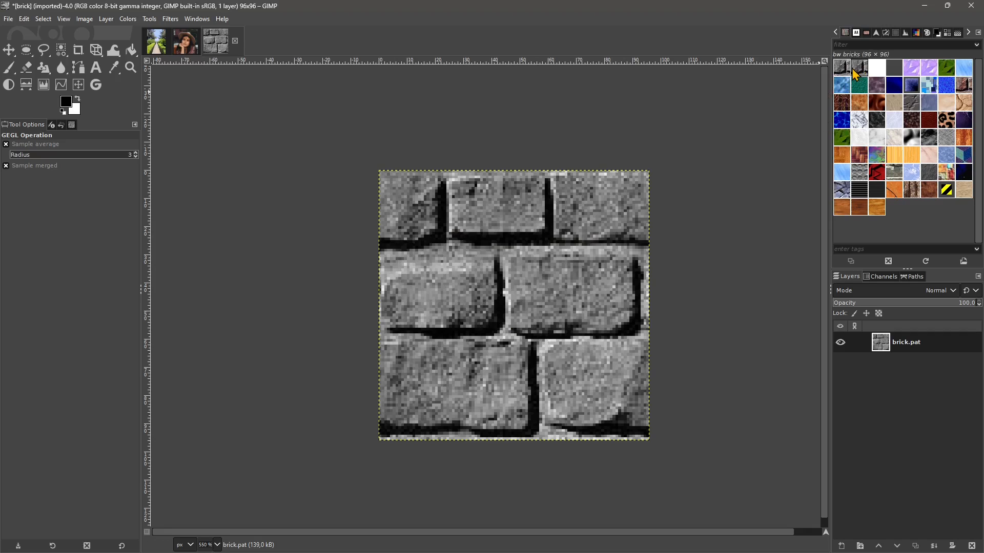
- Try filling the sky of taormina.jpg with the bw bricks pattern using Bucket Fill, and undo the fill
click(157, 43)
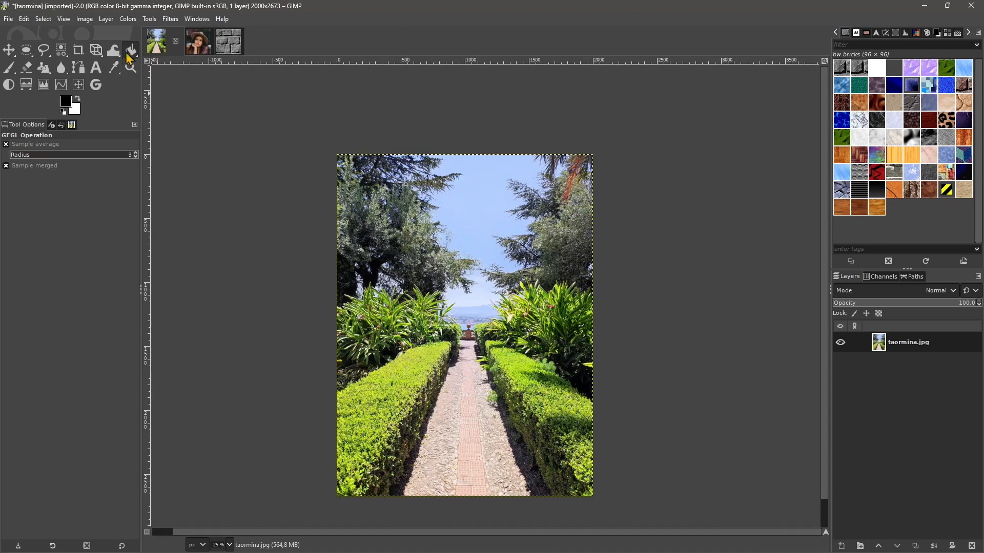
click(131, 55)
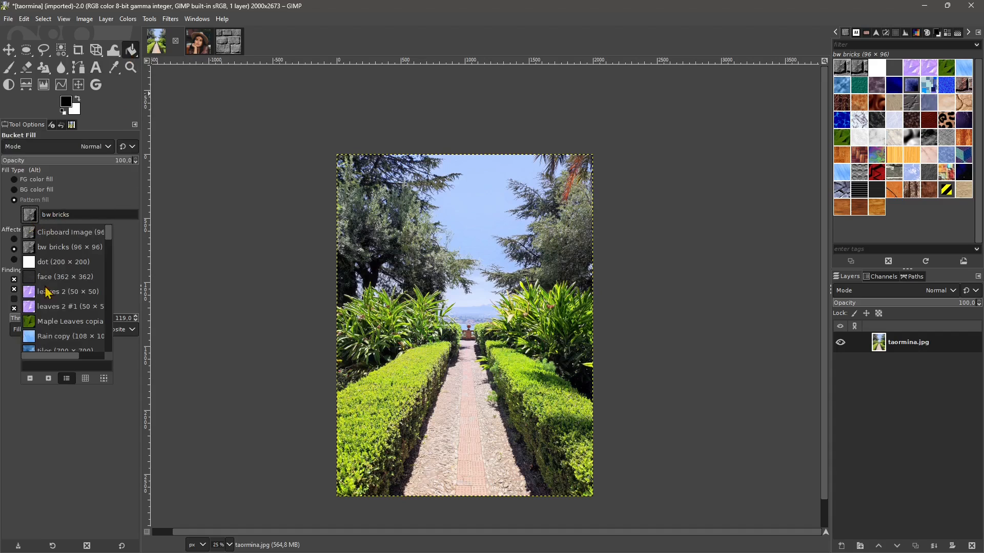
click(30, 217)
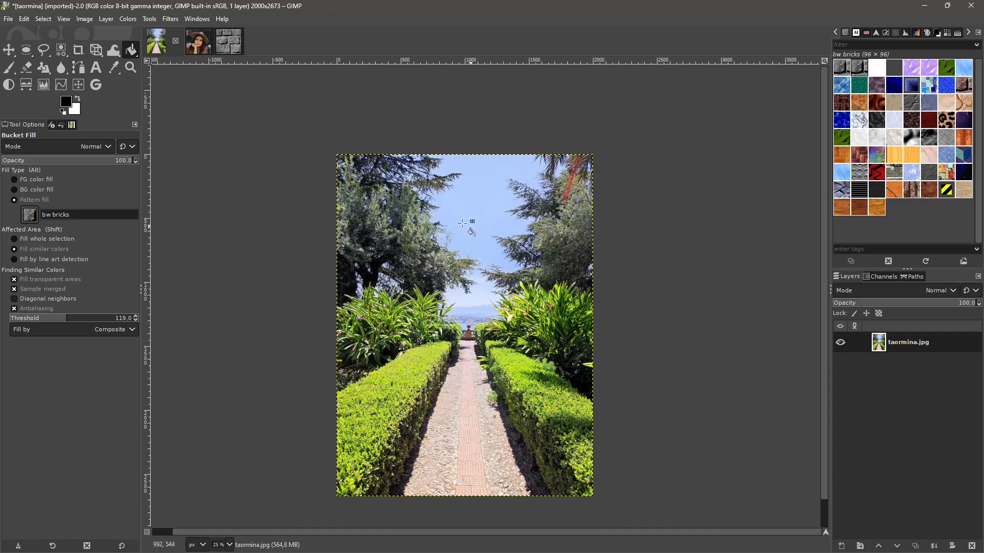
click(436, 222)
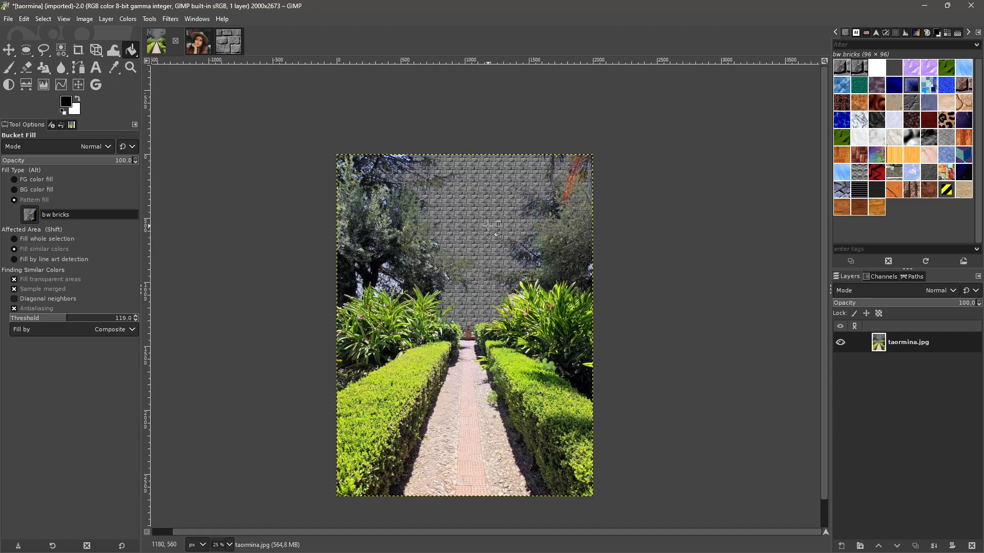
key(ctrl+z)
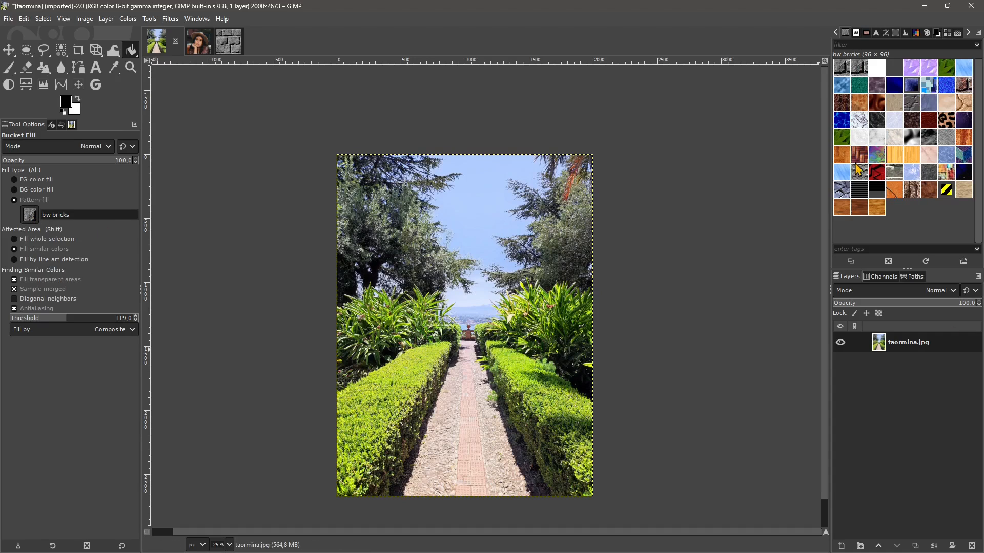
- Show the bw bricks pattern's file in the file manager and close the patterns folder window
right_click(843, 72)
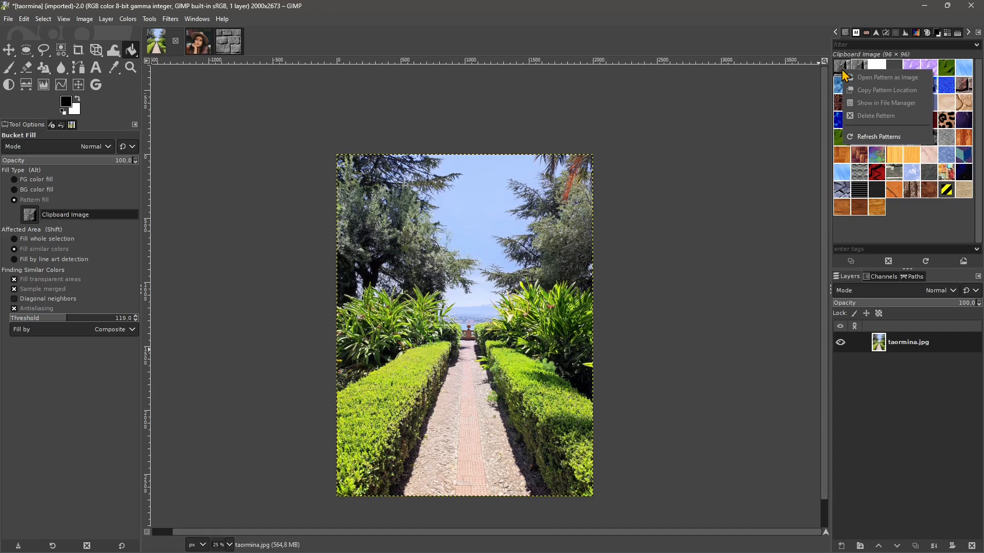
right_click(859, 67)
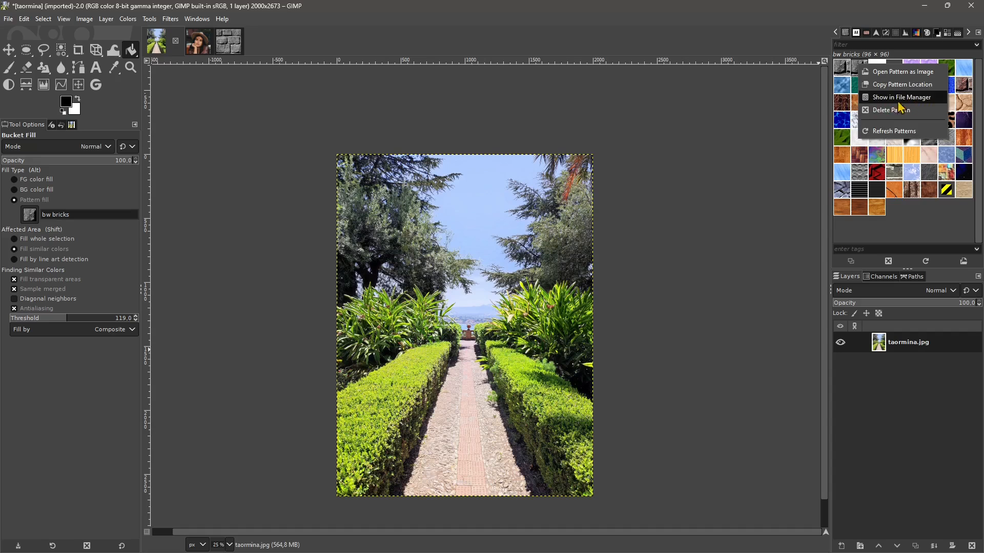
click(894, 99)
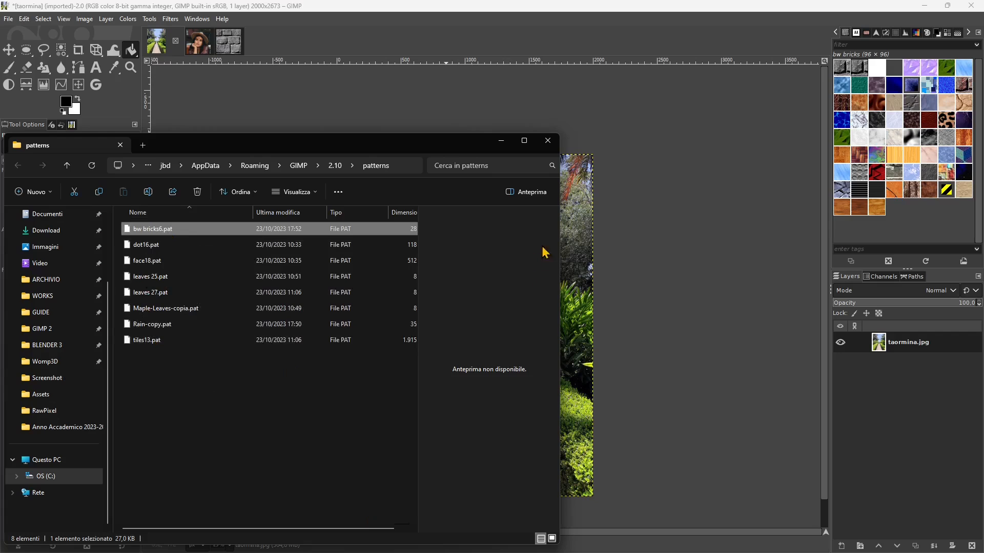
click(548, 141)
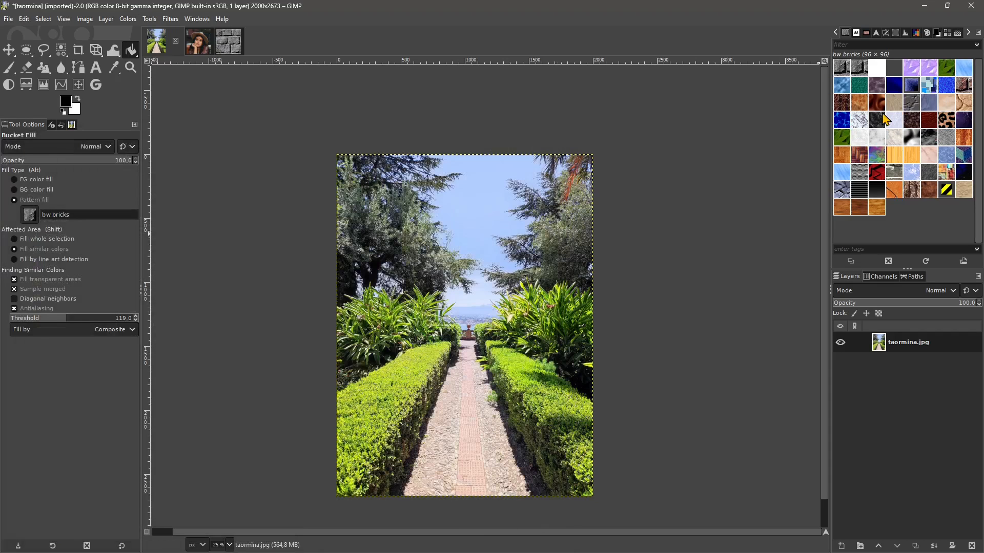
- Scale the portrait image lesson16.xcf to 200 × 200 px with the width and height unlinked
click(199, 44)
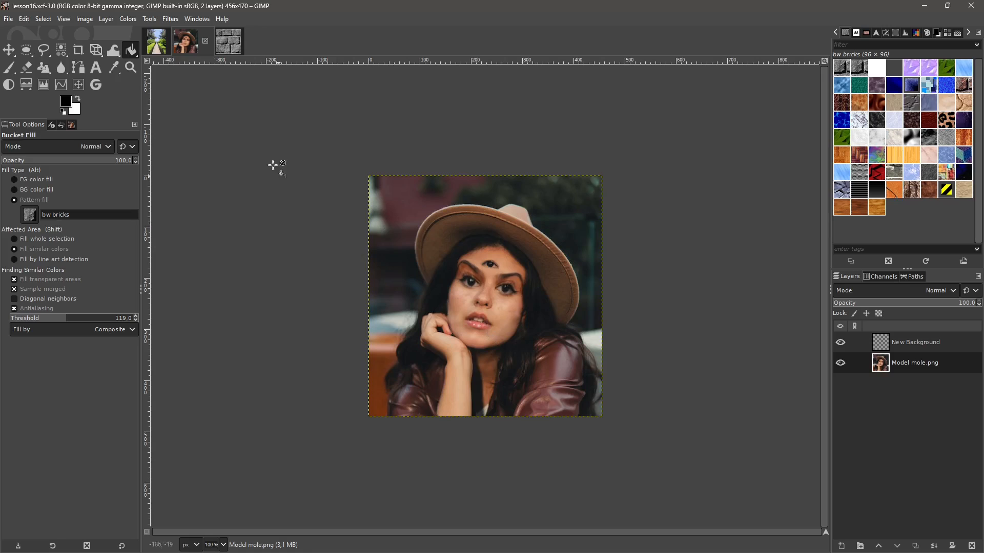
click(84, 19)
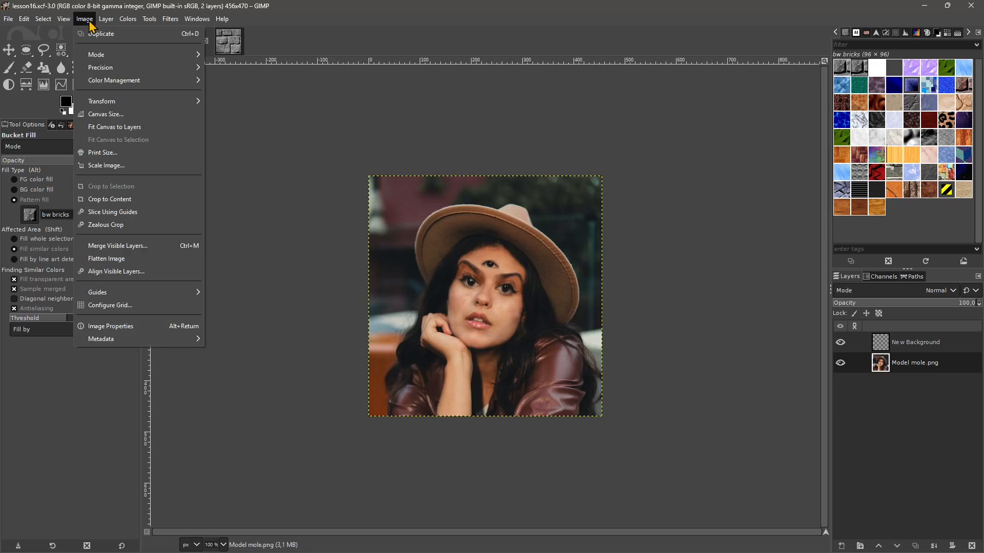
click(111, 171)
drag(482, 208, 281, 239)
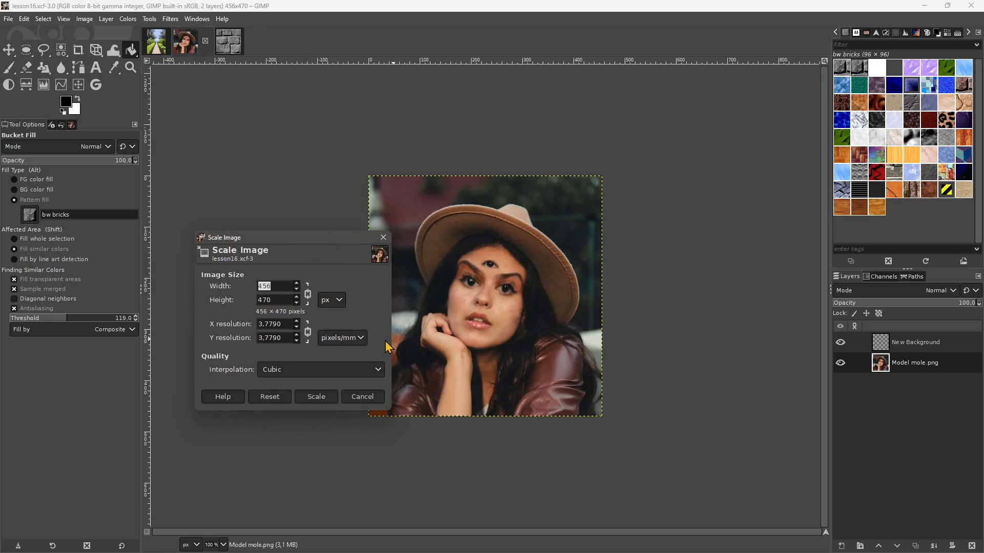
click(306, 297)
double_click(277, 285)
text(200)
click(280, 297)
text(200)
click(328, 397)
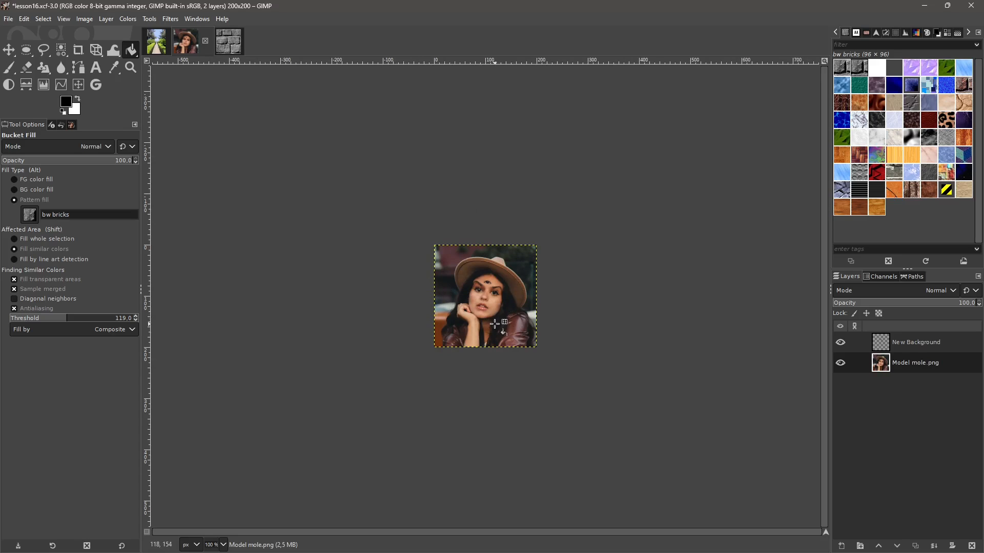
click(44, 19)
click(46, 20)
scroll(290, 198, up, 2)
scroll(305, 242, down, 1)
scroll(304, 242, up, 1)
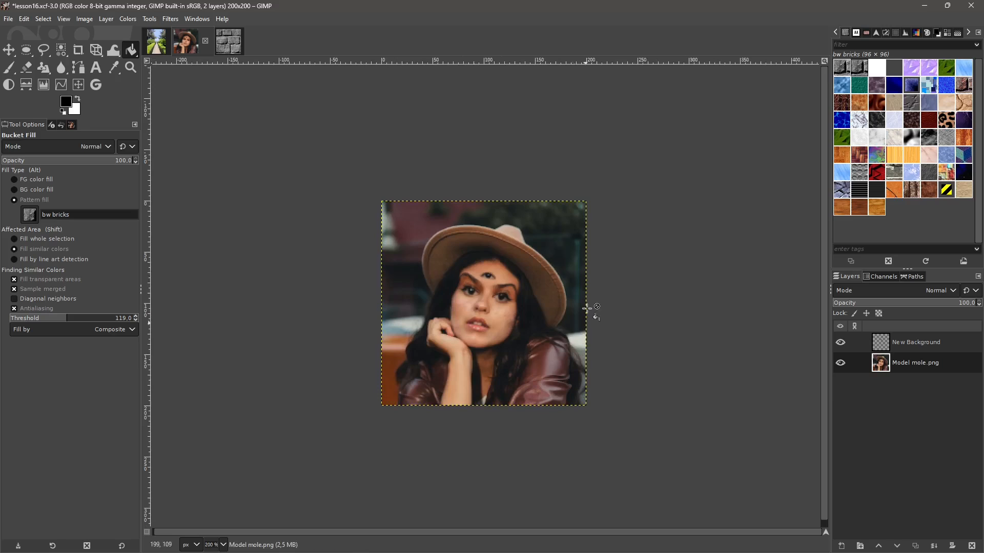
- Draw a circular selection about 96 × 96 px from its center around the woman's face with Ellipse Select
click(26, 57)
click(77, 67)
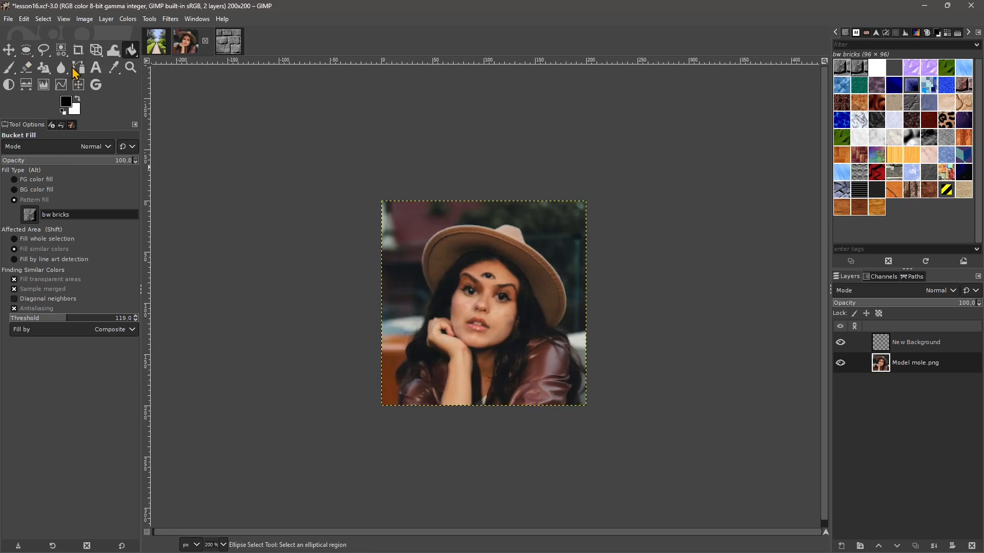
drag(484, 302, 493, 351)
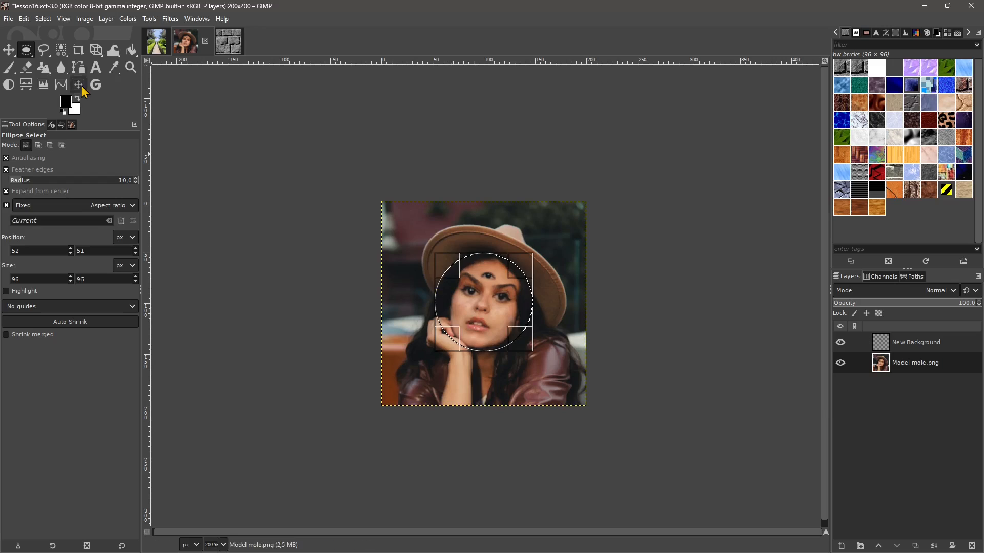
- Copy the selected face area and start pasting it as a new pattern
click(24, 19)
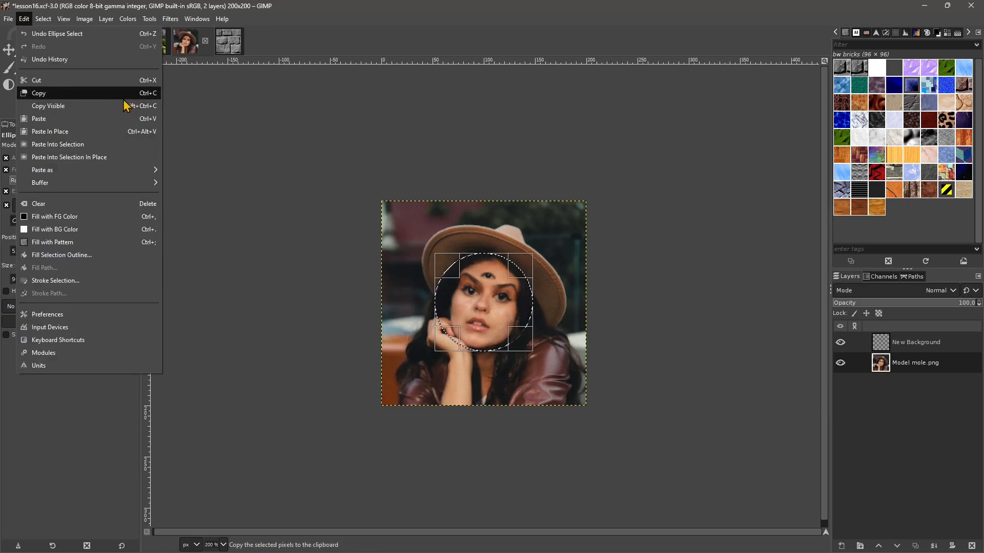
click(141, 94)
click(24, 19)
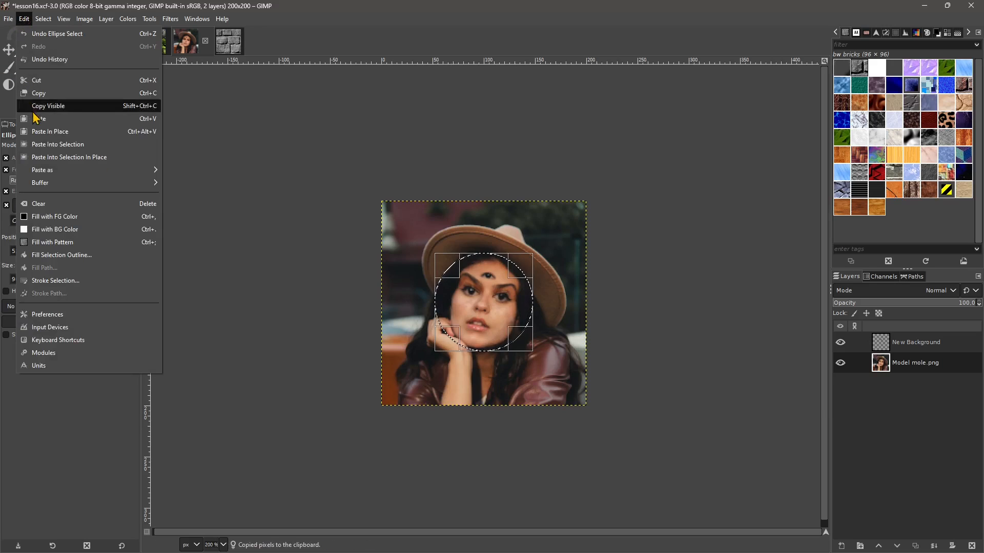
mouse_move(149, 171)
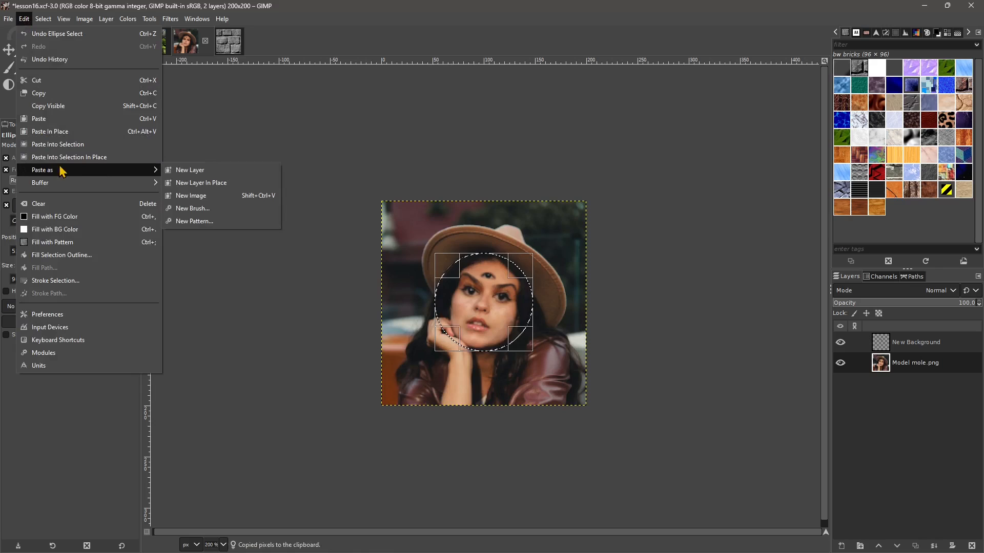
click(194, 221)
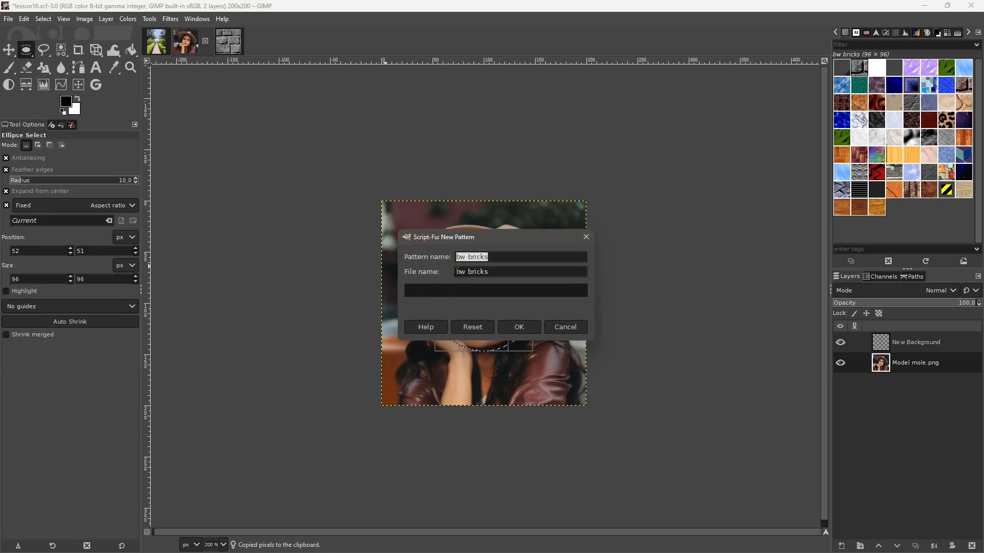
- Create the new pattern from the copied face with the pattern name "face cir" and the file name "fa"
text(face cir)
key(Tab)
text(fa)
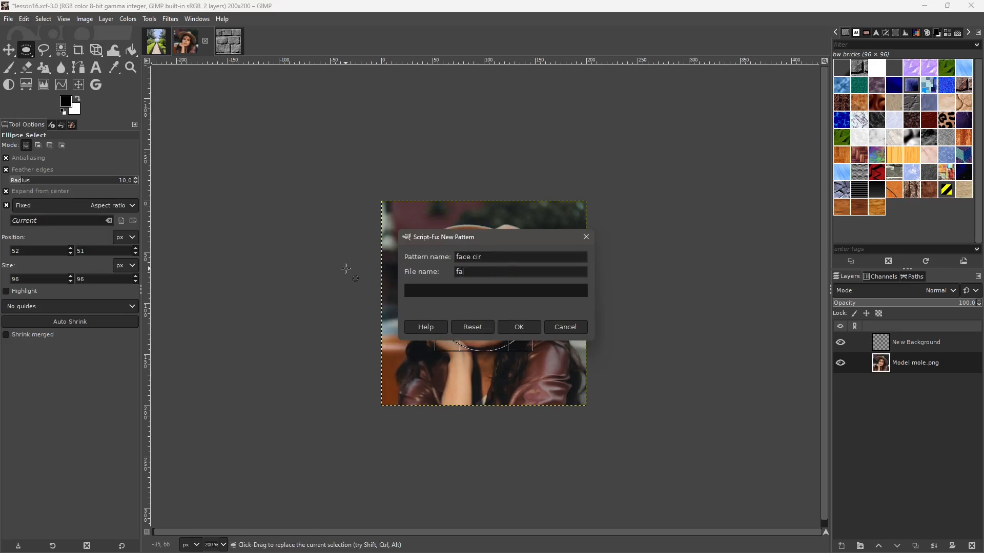
click(514, 327)
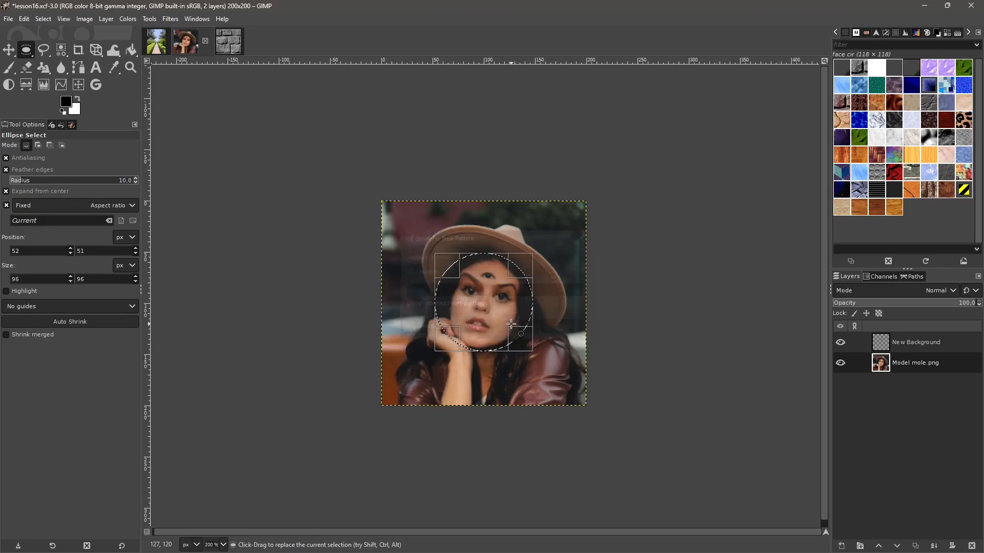
- Try a Bucket Fill of the sky in the taormina photo with the face cir pattern
click(159, 45)
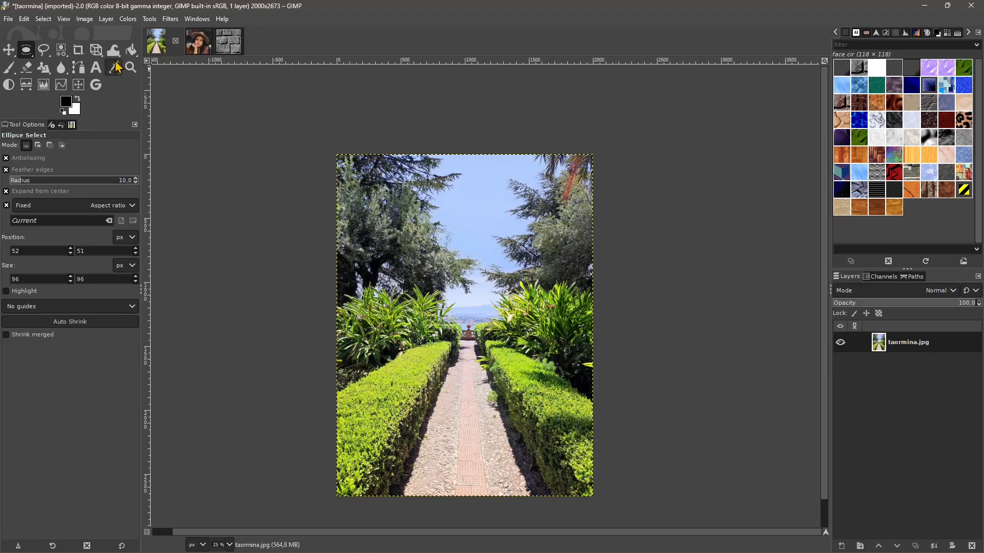
click(132, 51)
click(472, 225)
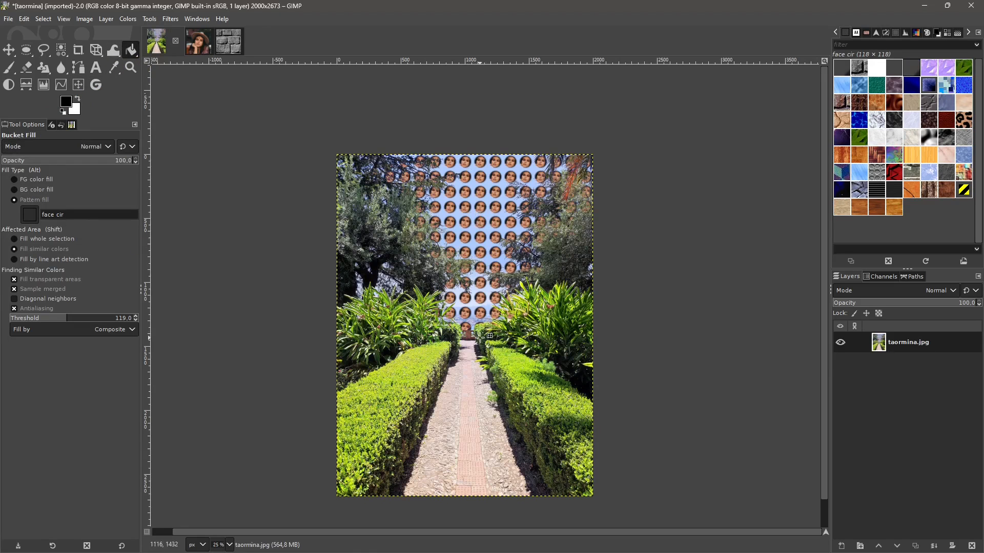
key(ctrl+z)
- Set the fill threshold to 255 and try filling the taormina photo with the face cir pattern
drag(53, 322, 149, 337)
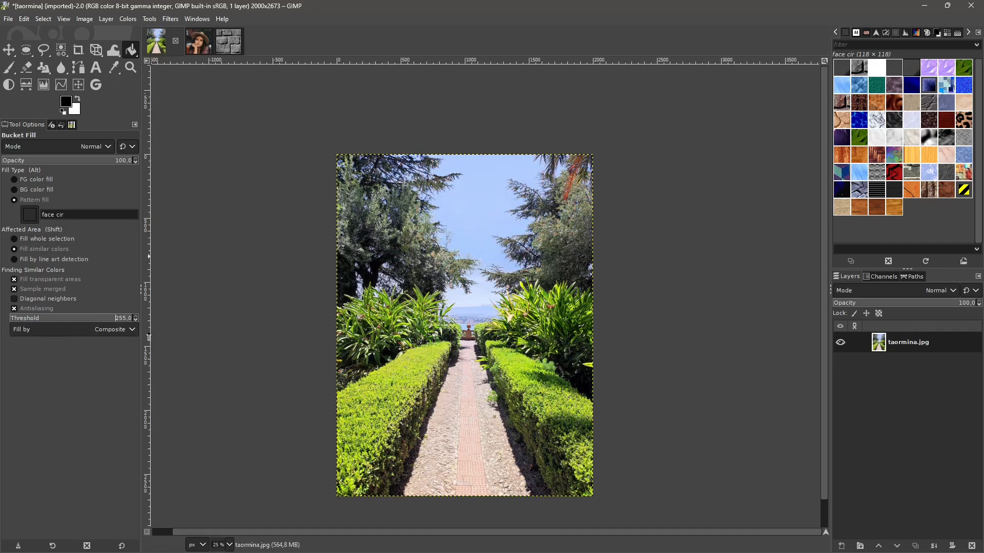
click(484, 233)
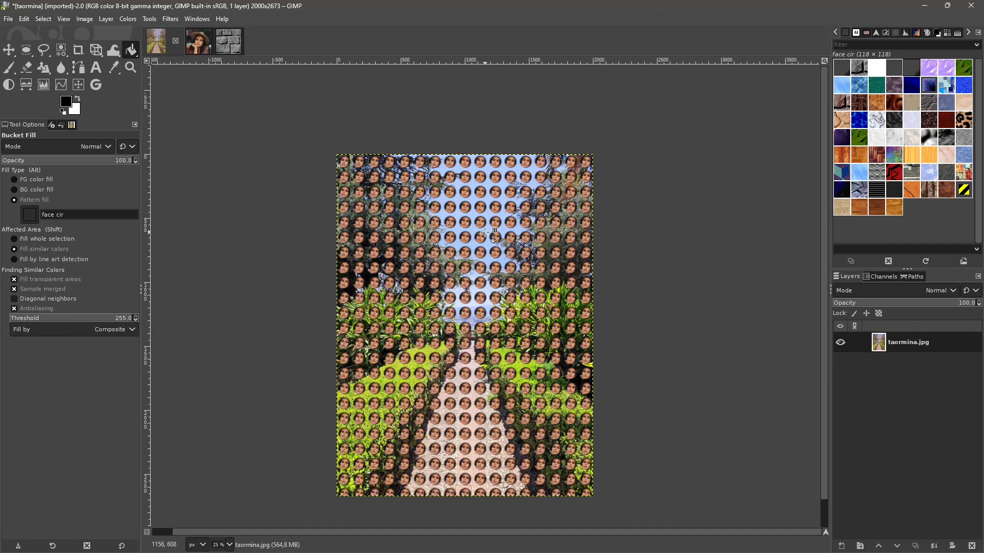
key(ctrl+z)
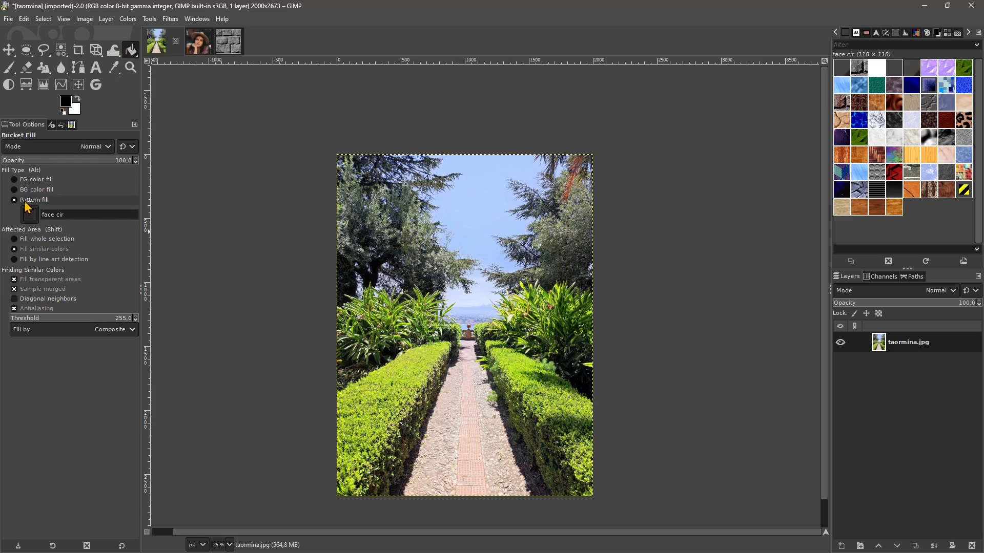
- Set Bucket Fill to line art detection and open Shirt-type_TShirt.svg from the Assets folder at 552 × 545 px
click(29, 260)
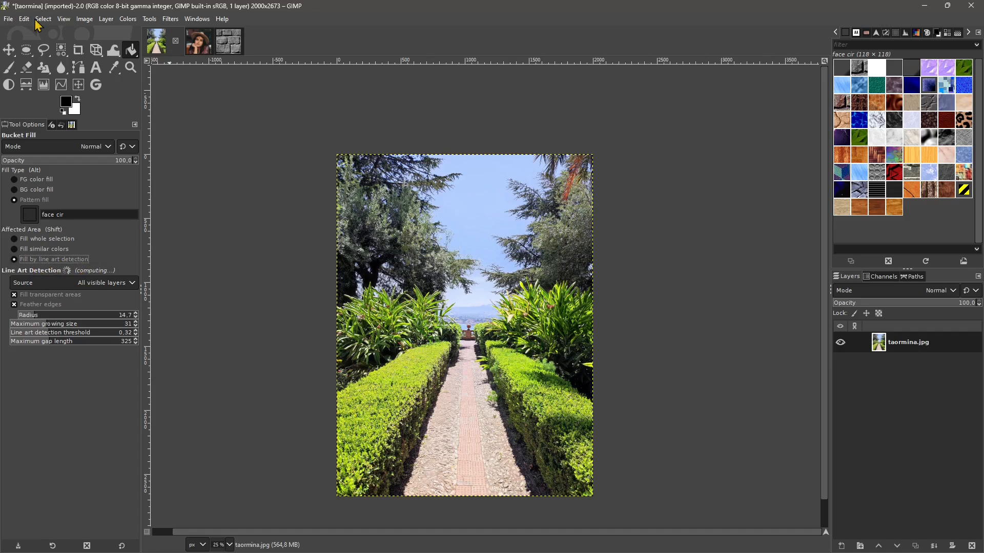
click(11, 21)
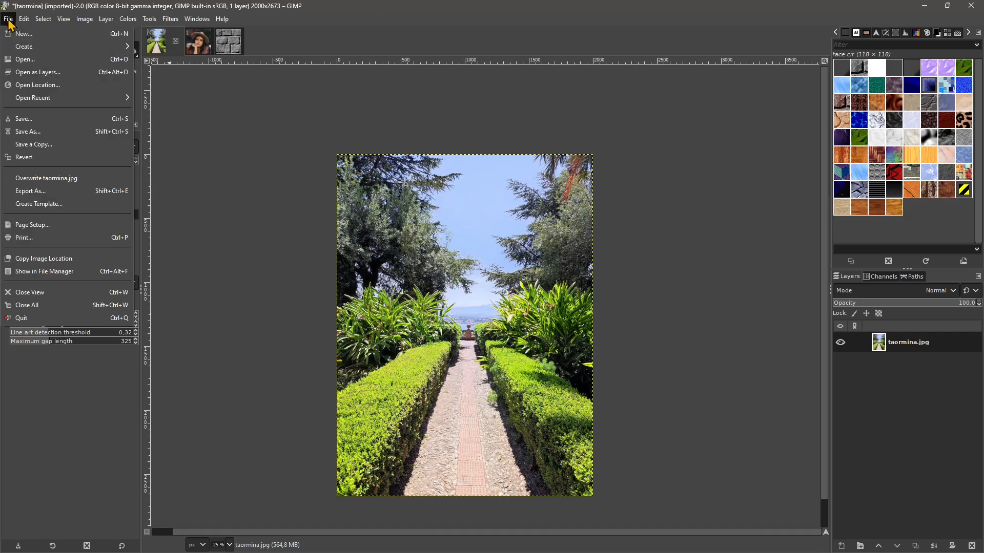
click(24, 65)
click(286, 168)
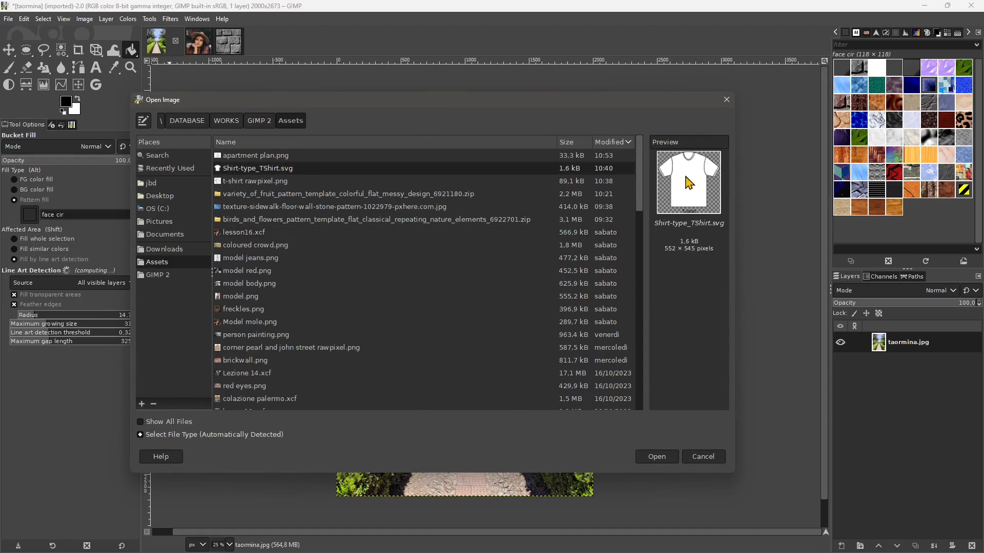
click(265, 160)
click(268, 170)
click(655, 464)
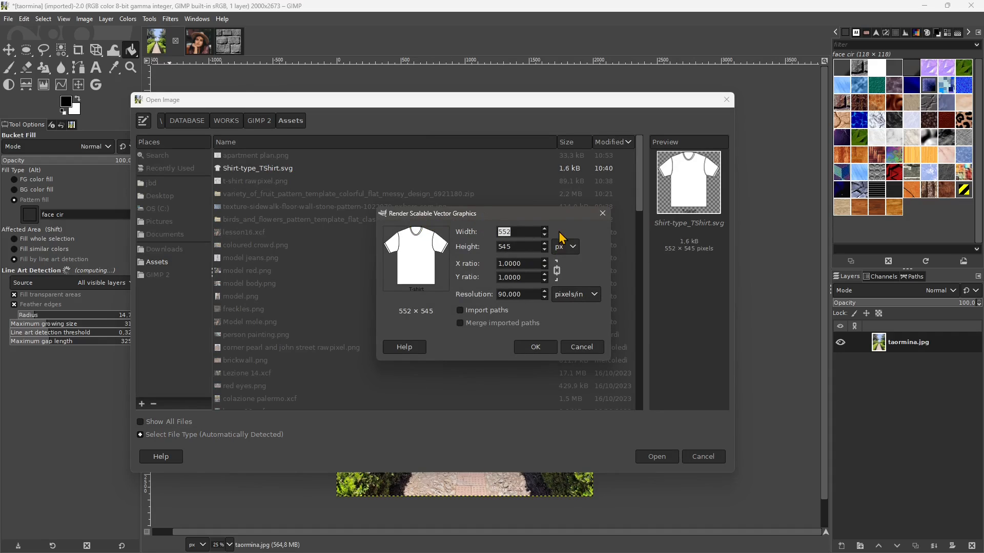
click(535, 347)
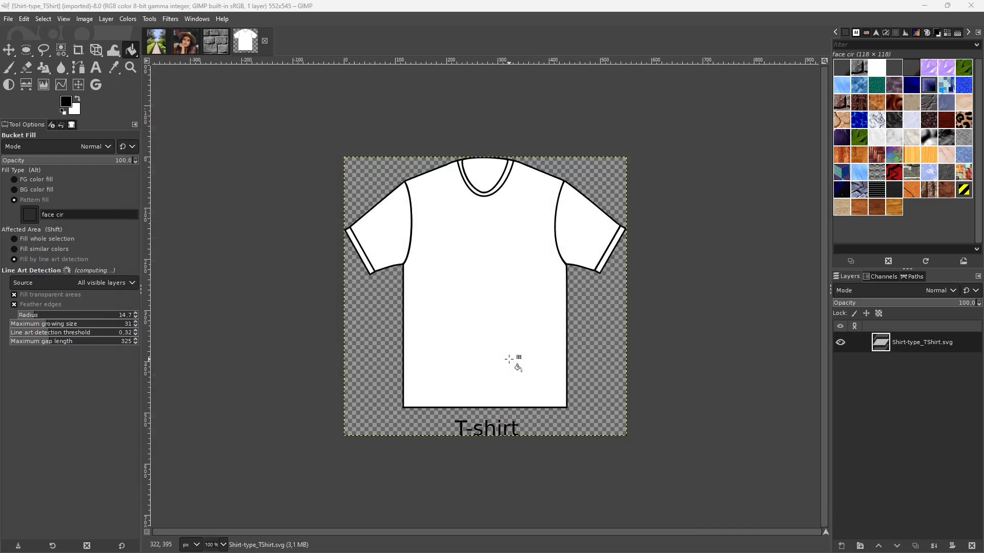
- Reset the Bucket Fill options and try line art detection fills on the shirt's body and left sleeve
click(465, 255)
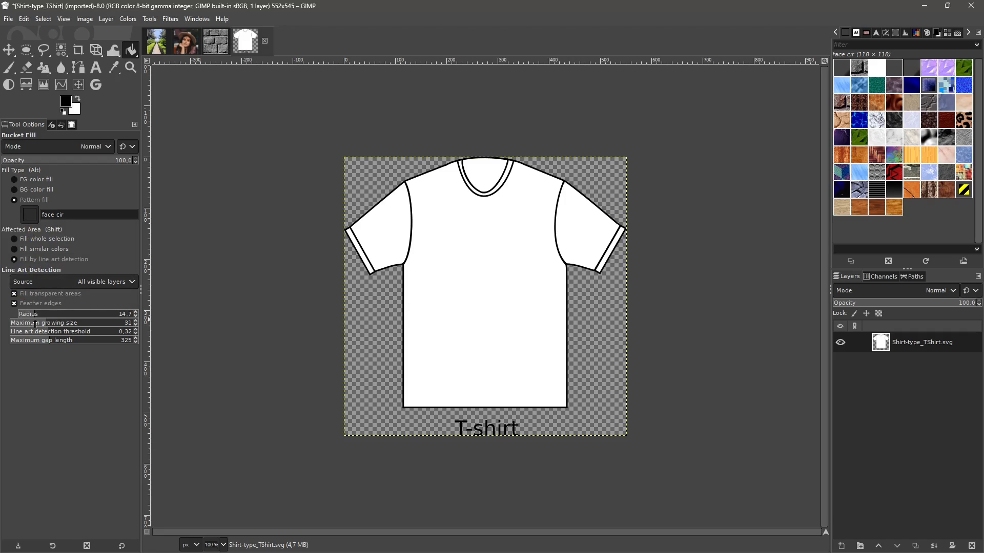
click(122, 546)
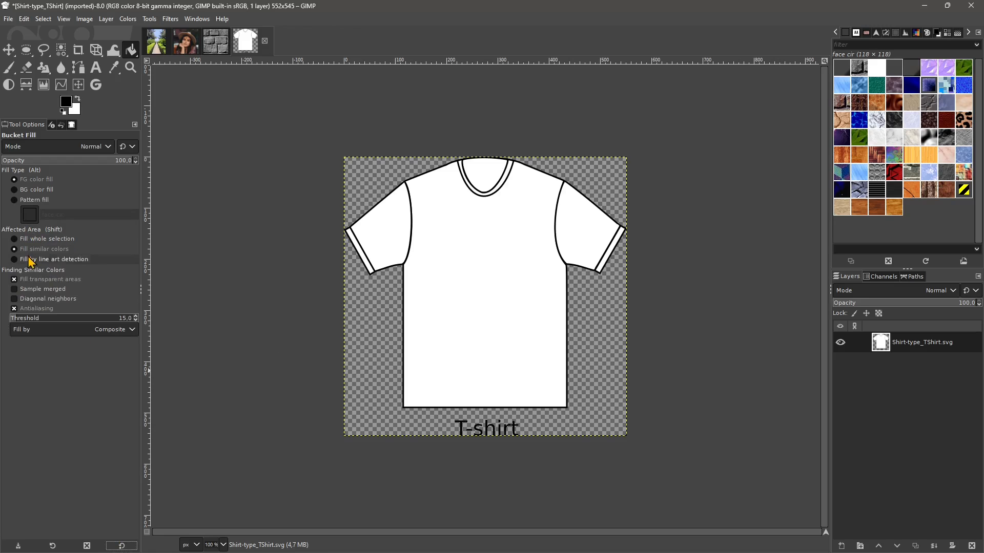
click(52, 259)
click(430, 296)
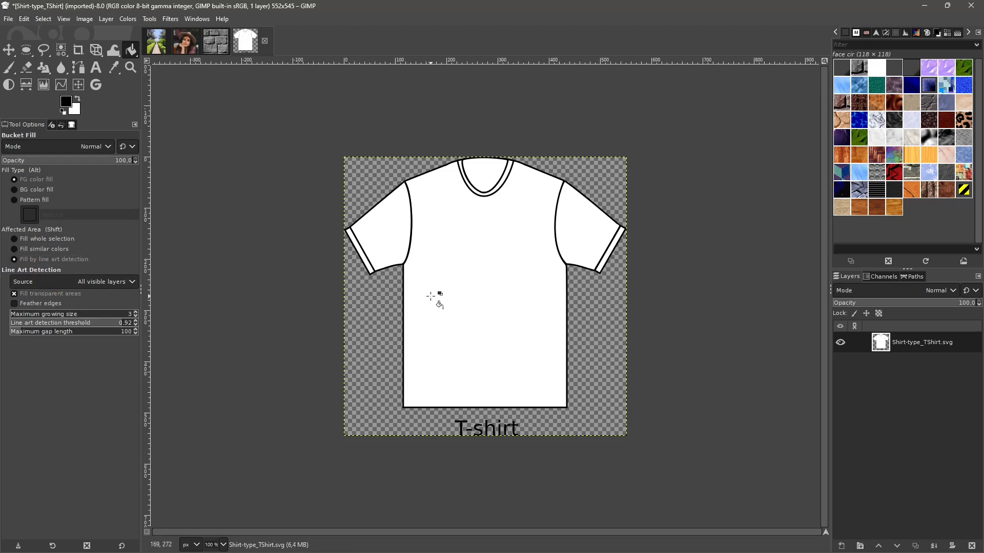
click(384, 230)
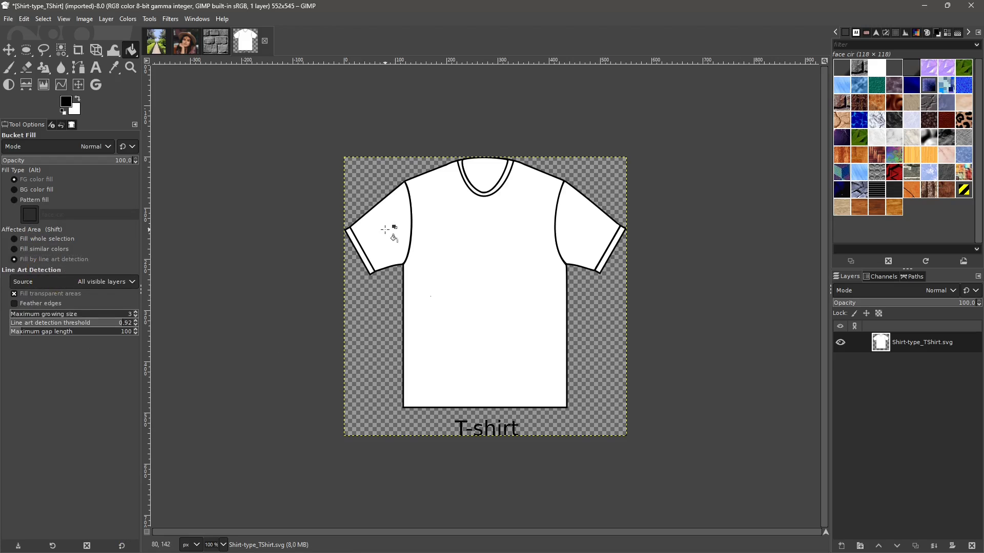
- Set the maximum growing size to 21 and maximum gap length to 300, and retry the fill on the shirt's body and right sleeve
click(36, 315)
click(26, 337)
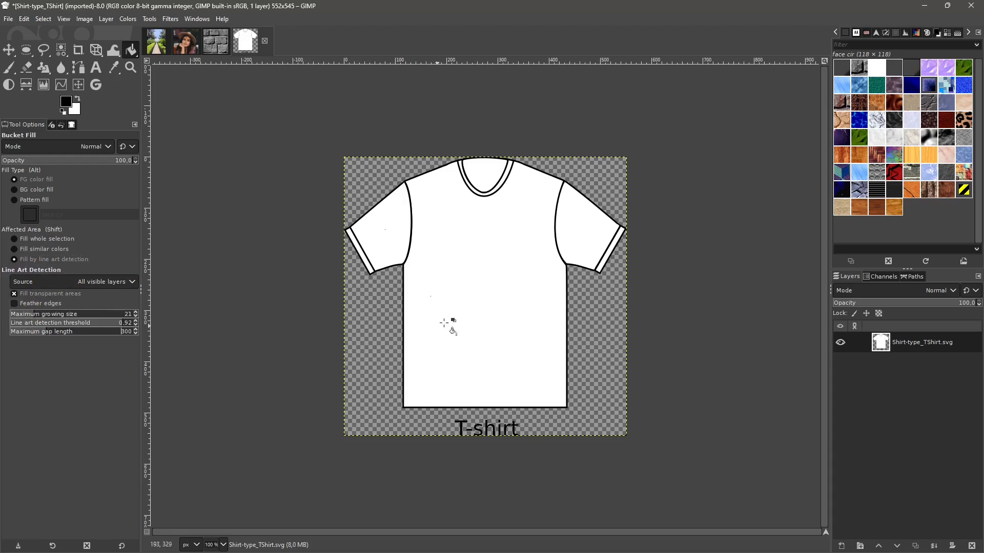
click(465, 303)
click(585, 208)
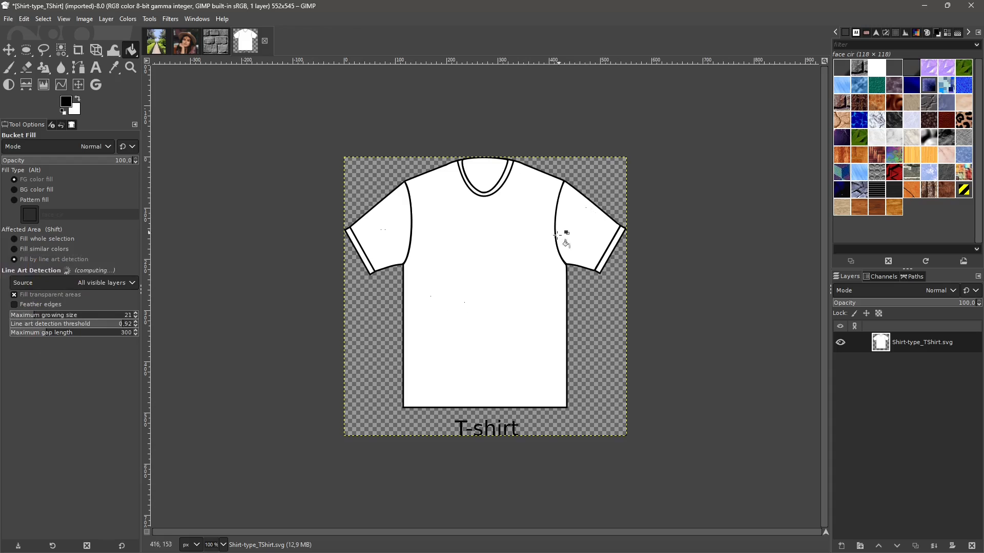
click(9, 19)
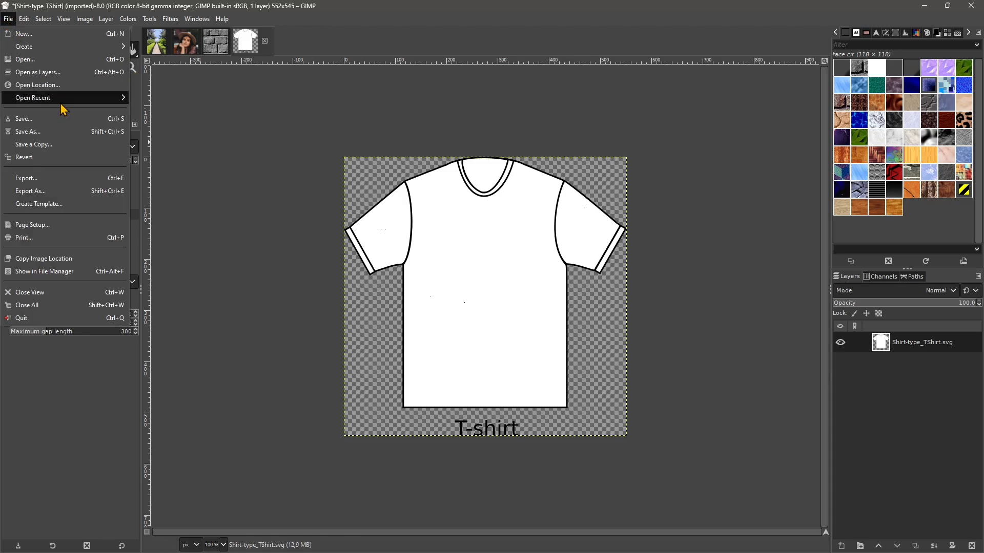
mouse_move(61, 103)
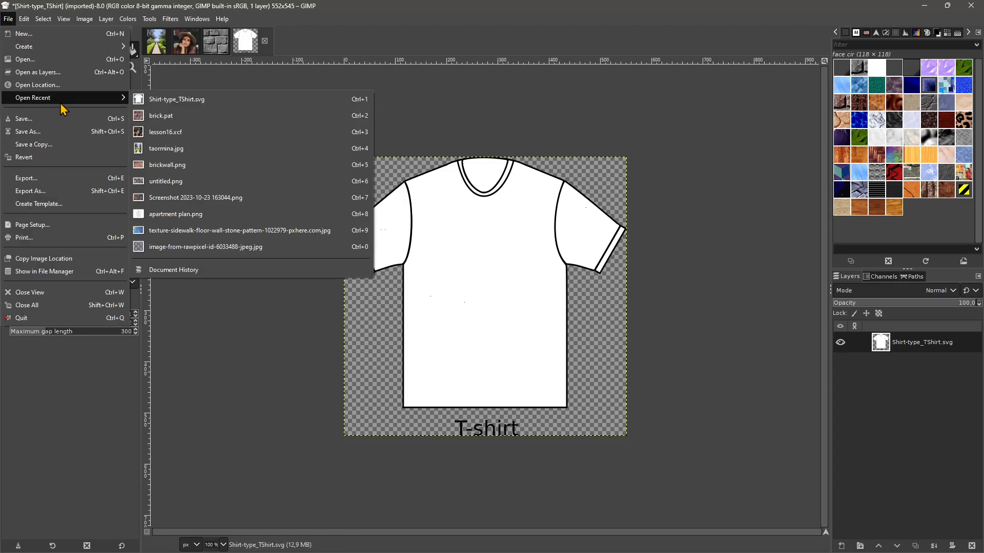
click(476, 259)
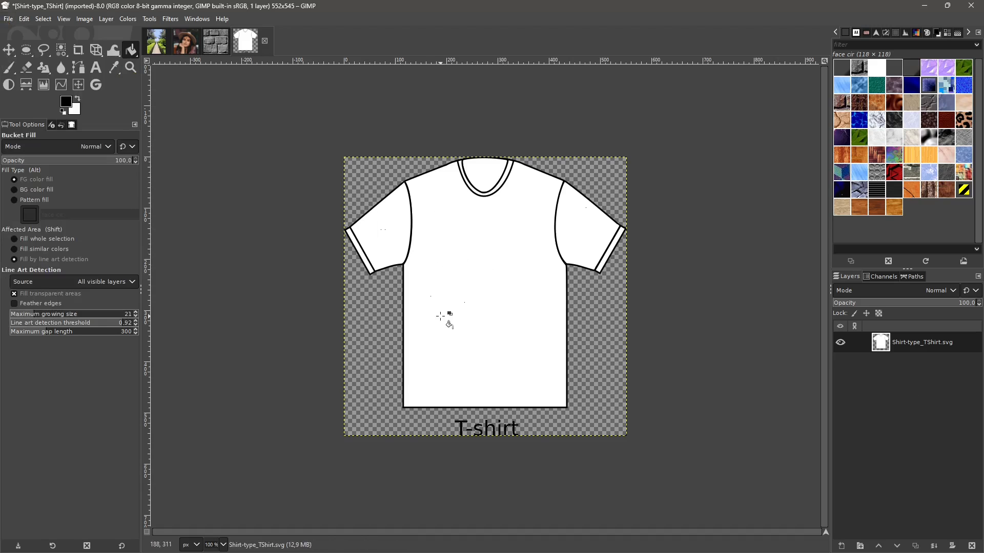
- Switch Bucket Fill to similar colors and try filling the shirt's body with the black foreground color
click(41, 249)
click(442, 286)
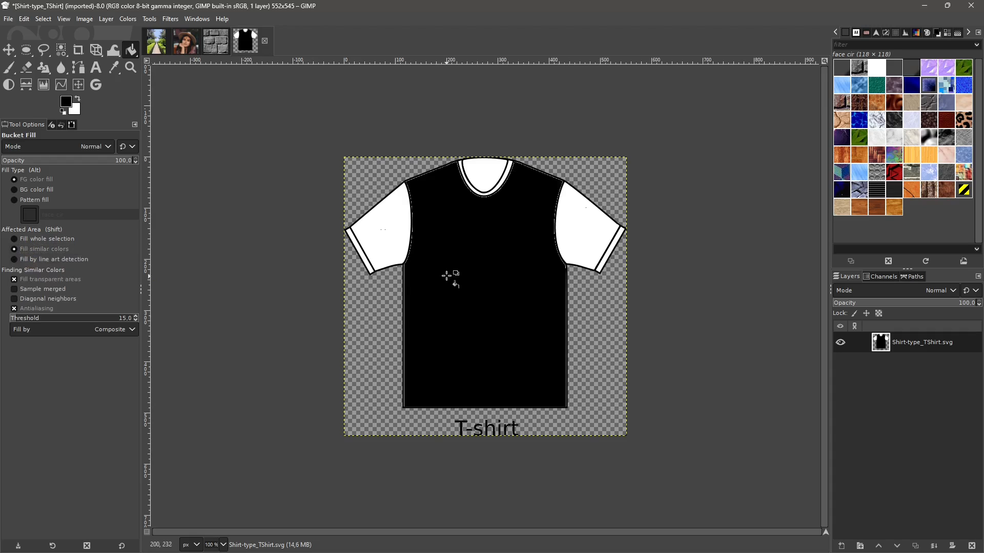
key(ctrl+z)
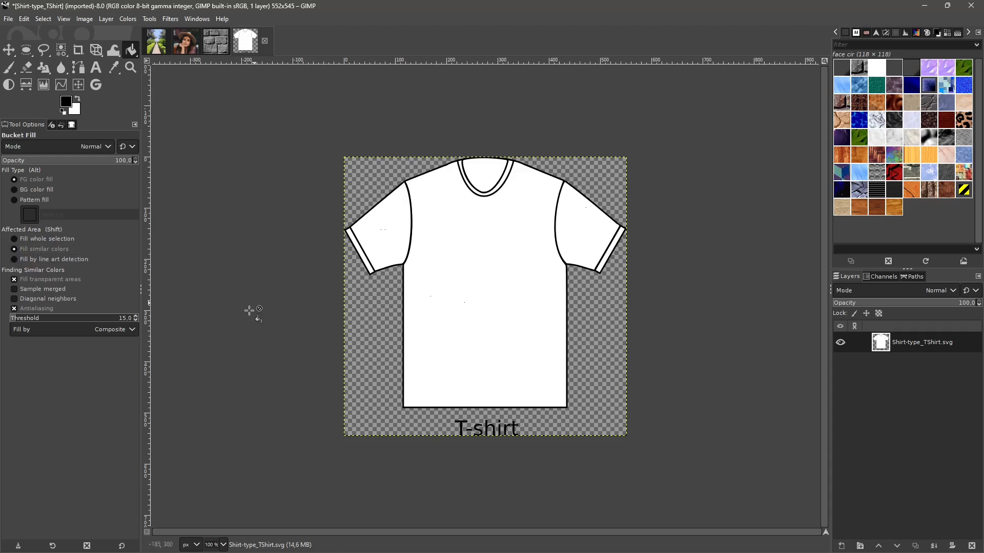
- Switch to pattern fill and try the face cir pattern on the shirt's body and both sleeves
click(31, 200)
click(459, 286)
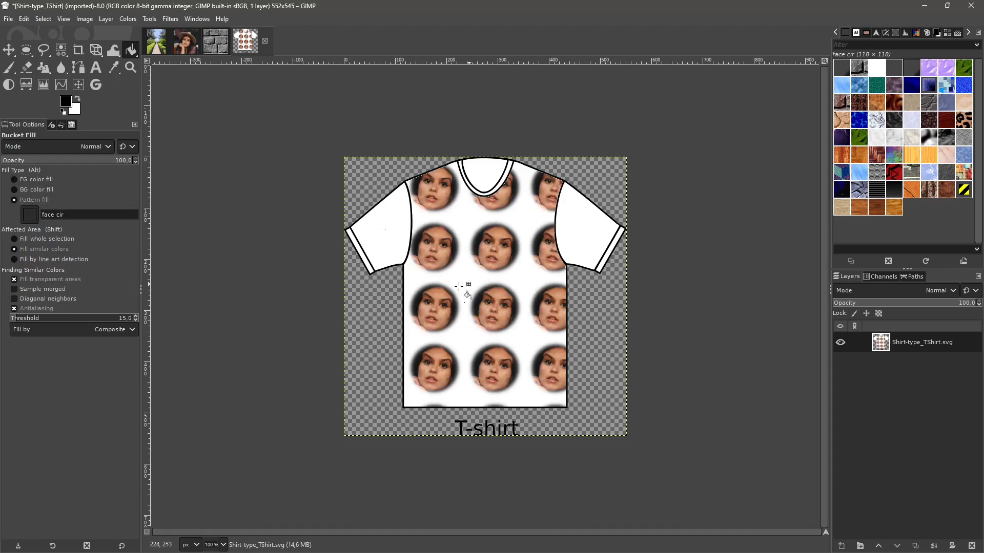
click(369, 241)
click(577, 234)
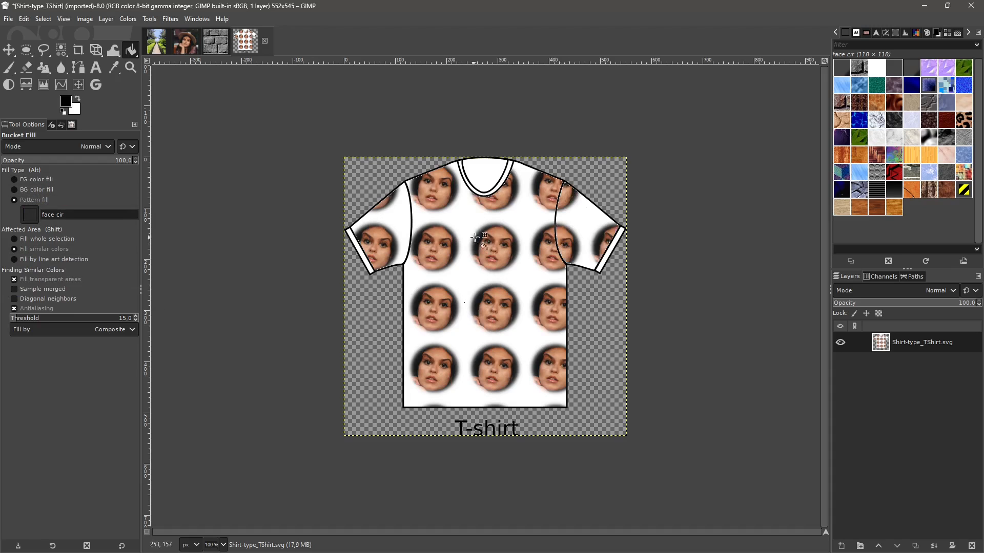
scroll(535, 310, down, 1)
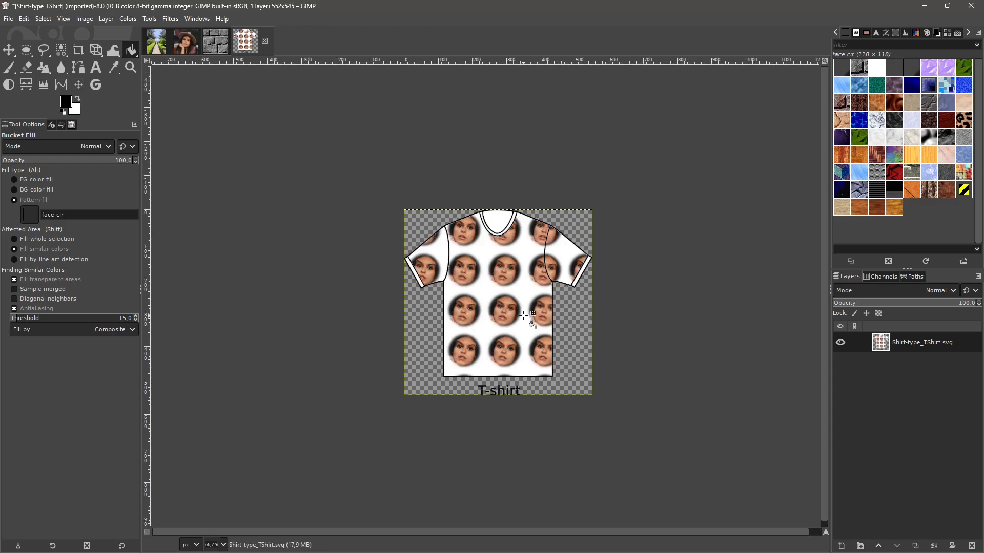
key(ctrl+z)
key(ctrl+z)
key(ctrl+z)
- Try filling the shirt's body with the face cir pattern once more while viewing the image much smaller
scroll(523, 315, down, 1)
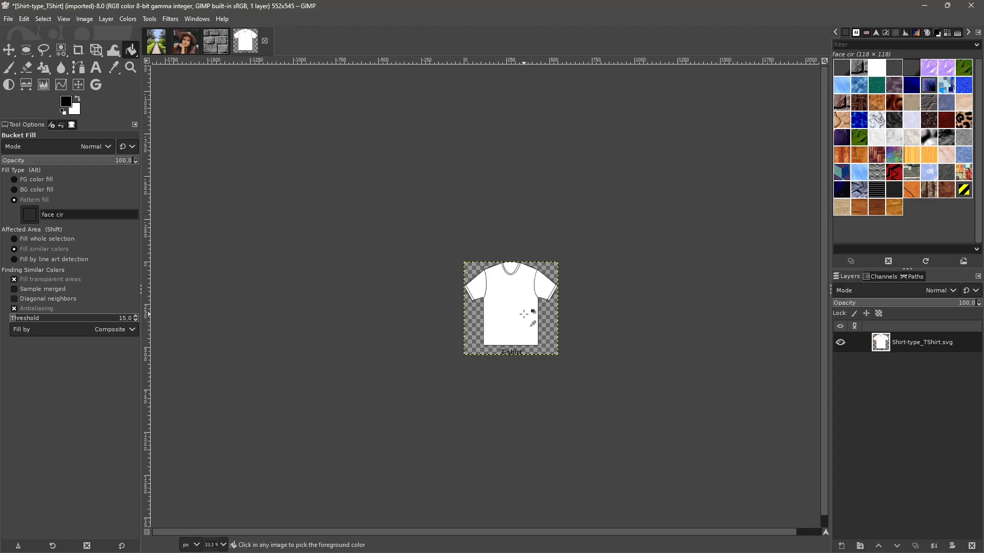
key(ctrl+y)
key(ctrl+z)
scroll(515, 311, down, 4)
click(514, 311)
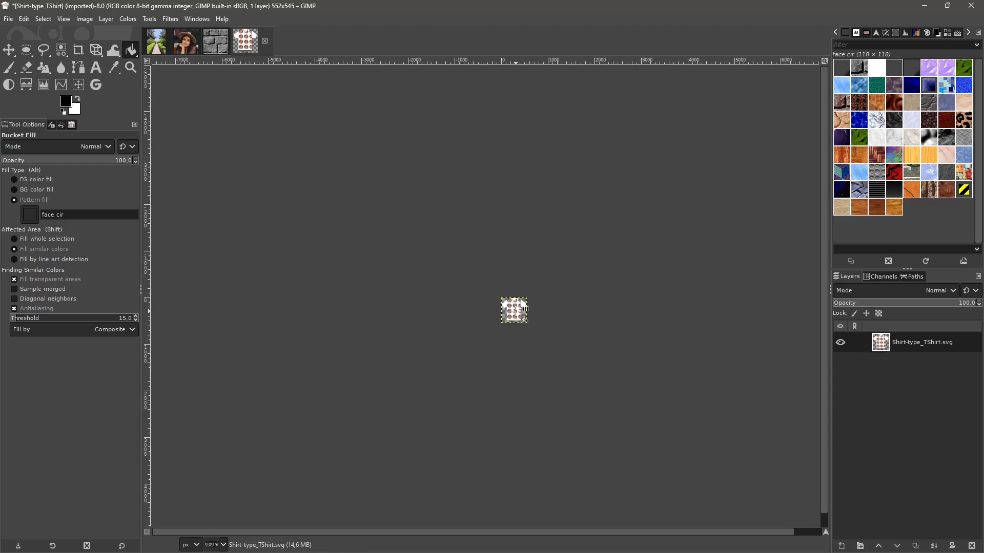
scroll(514, 321, up, 4)
key(ctrl+z)
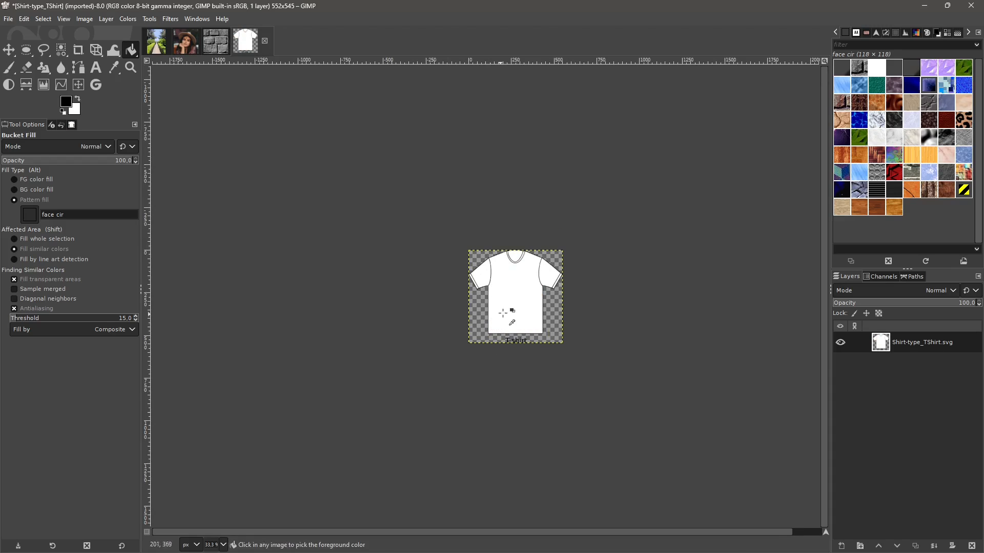
- Try the face cir pattern on both sleeves and near the neckline of the shirt
scroll(440, 191, up, 3)
ctrl+click(439, 191)
click(614, 212)
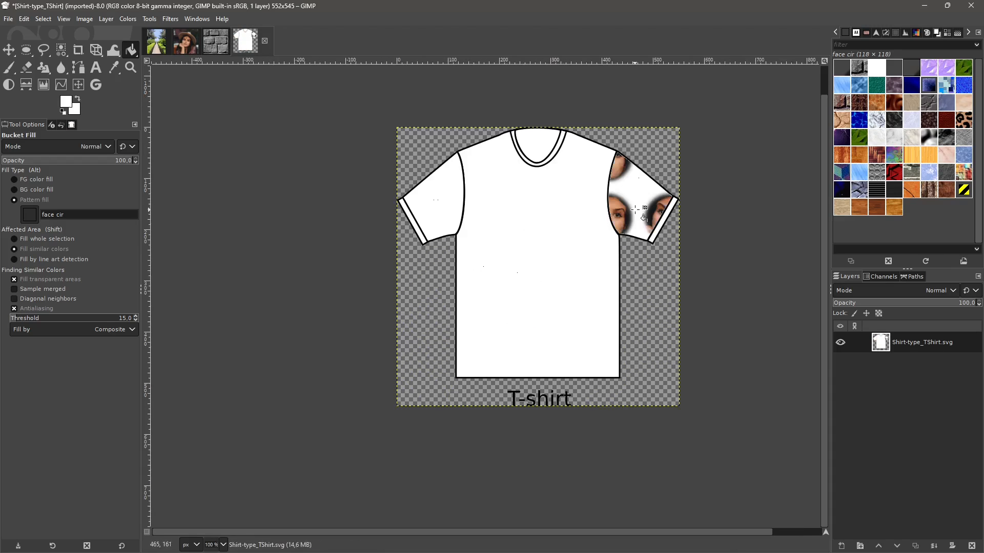
click(447, 206)
click(525, 166)
key(ctrl+z)
key(ctrl+z)
key(ctrl+z)
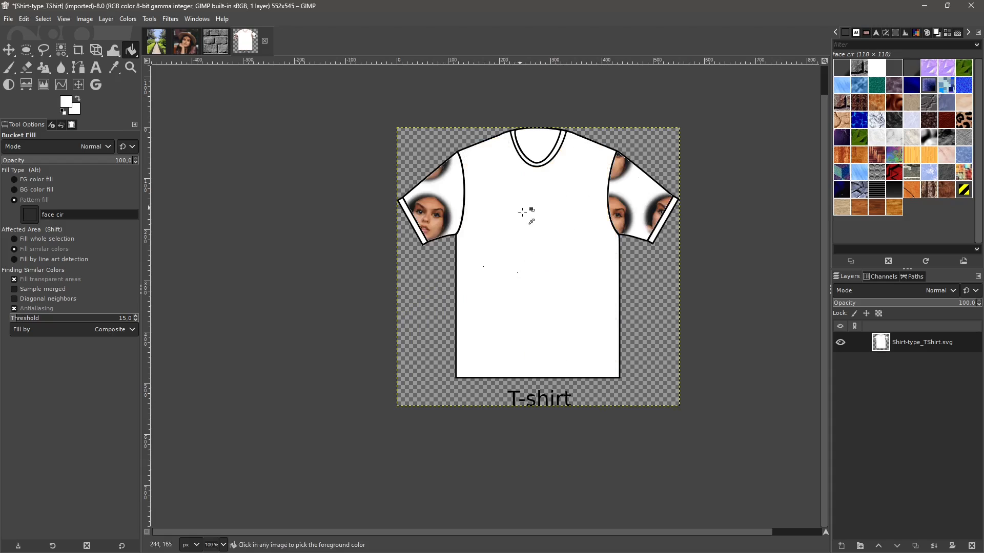
- Scale the lesson16.xcf portrait image to 100 × 100 px
click(185, 41)
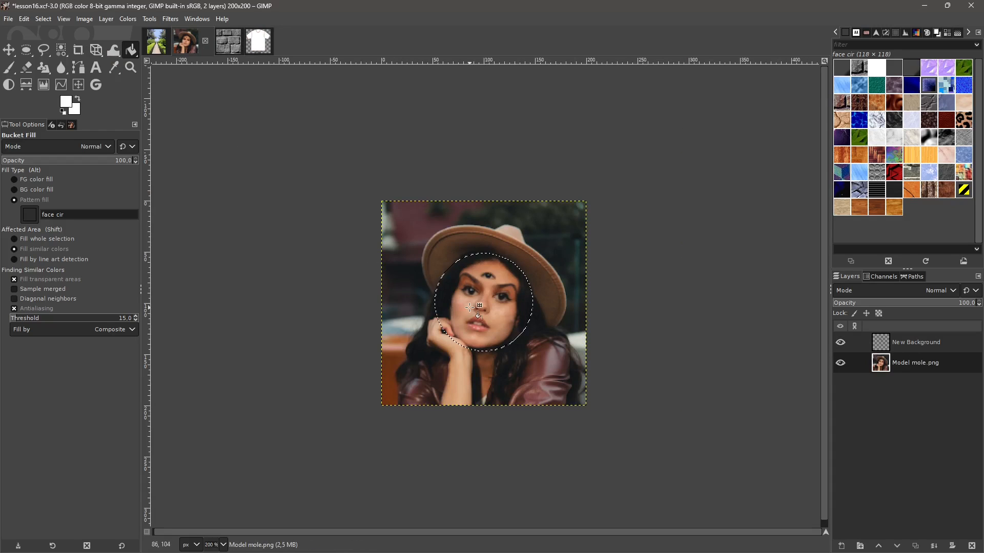
click(84, 21)
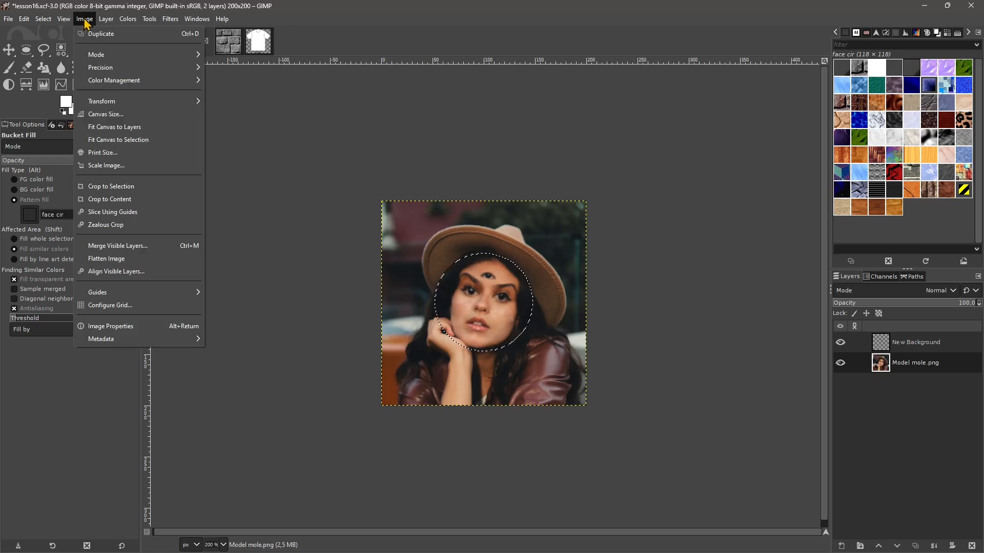
click(116, 165)
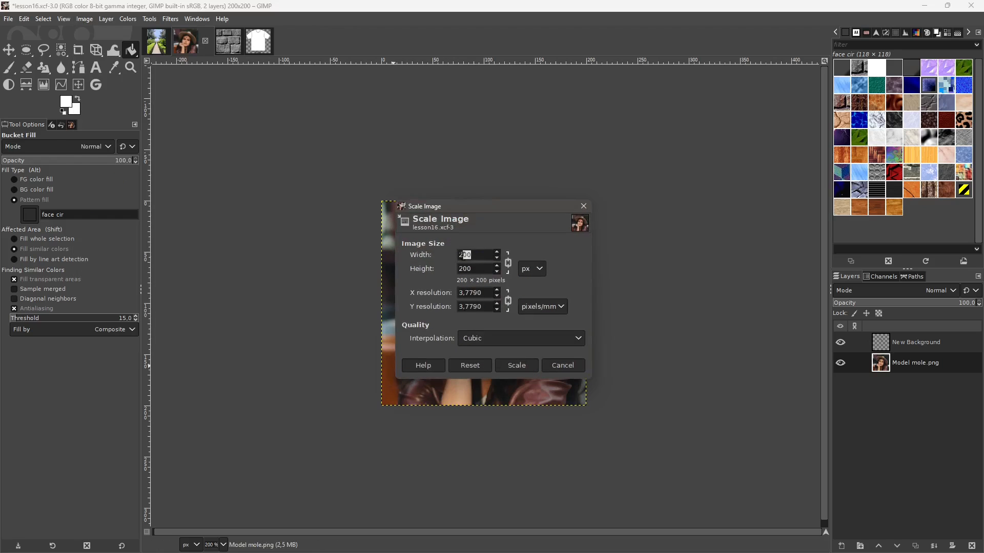
text(1)
click(519, 367)
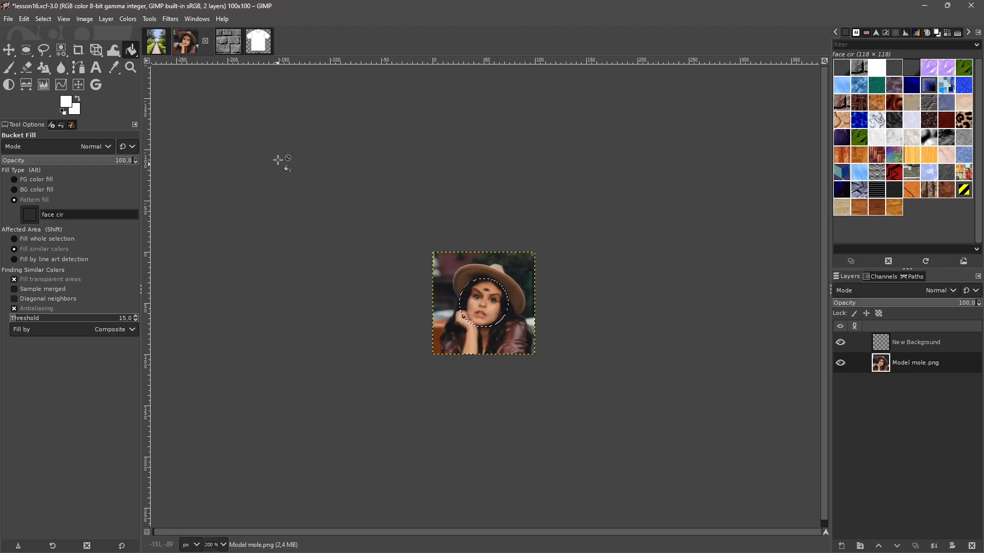
- Create a new pattern named face cir2 from the copied selection of the scaled-down portrait image
click(258, 47)
click(187, 43)
click(24, 18)
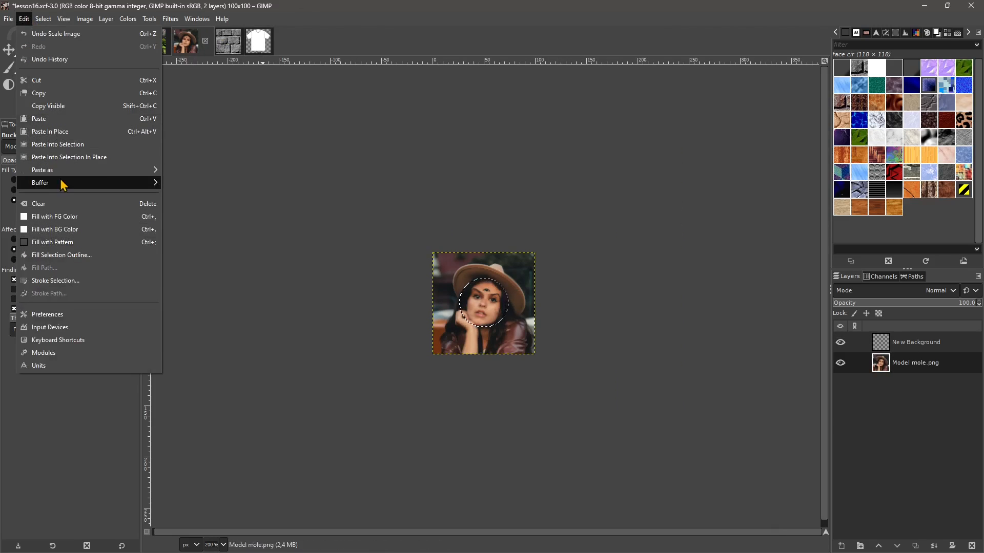
mouse_move(67, 169)
click(210, 223)
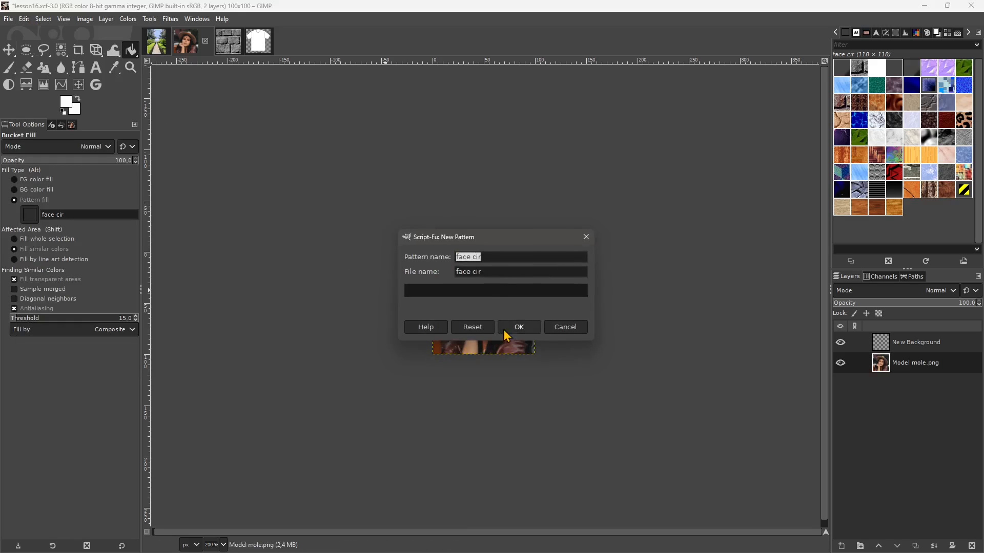
click(494, 260)
click(518, 326)
- Try the face cir2 pattern on the T-shirt's body and both sleeves, and undo the fills
click(258, 41)
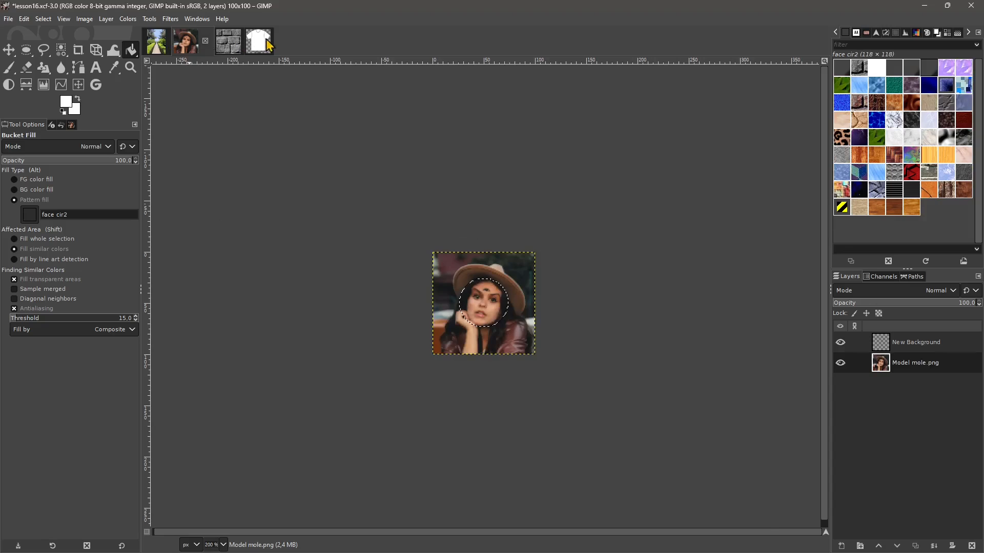
click(491, 263)
key(ctrl+z)
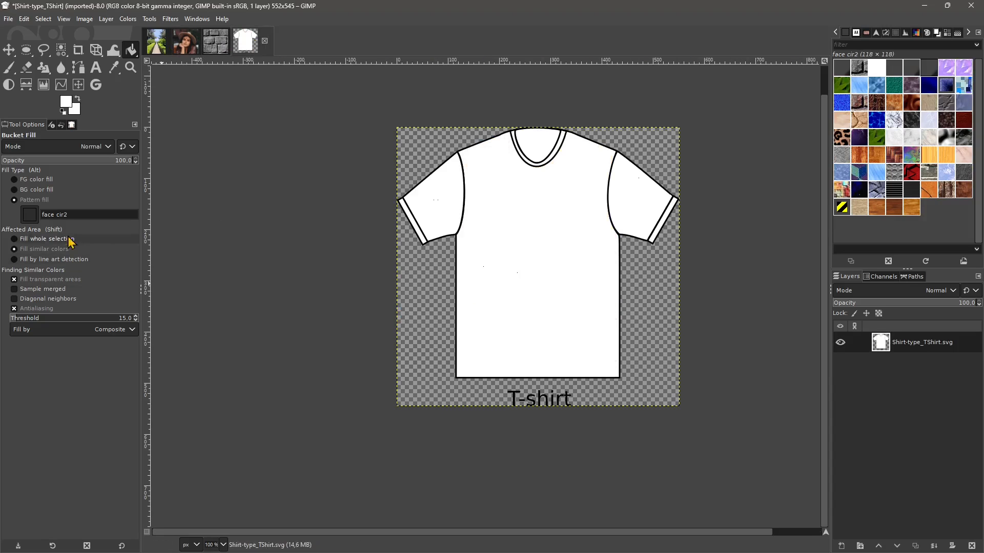
click(30, 215)
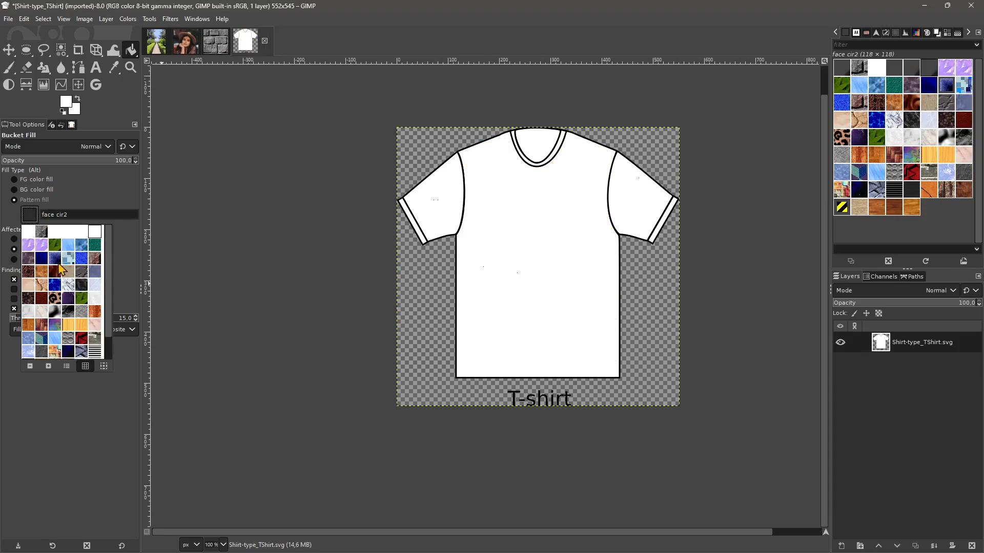
click(95, 205)
click(524, 252)
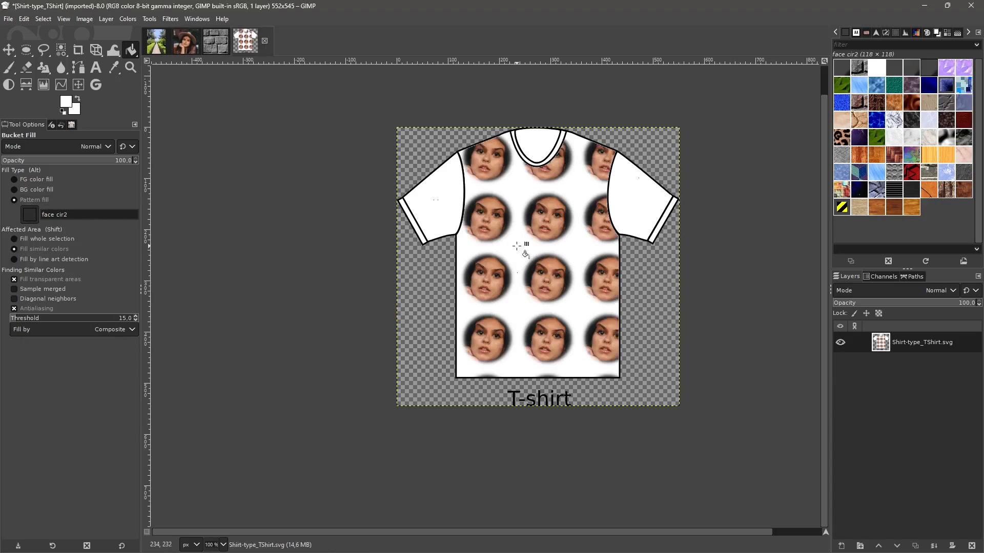
click(442, 209)
click(642, 206)
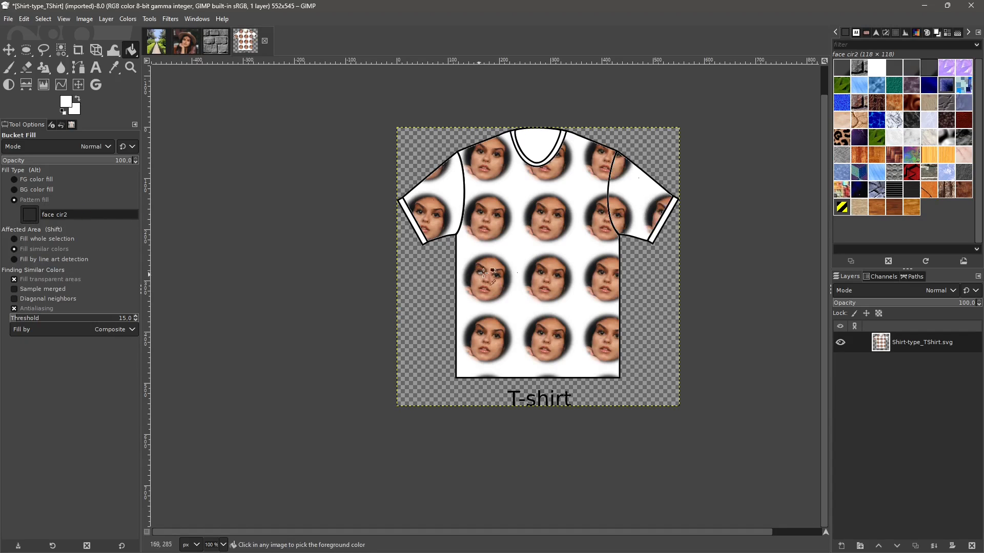
key(ctrl+z)
key(ctrl+z)
key(ctrl+z)
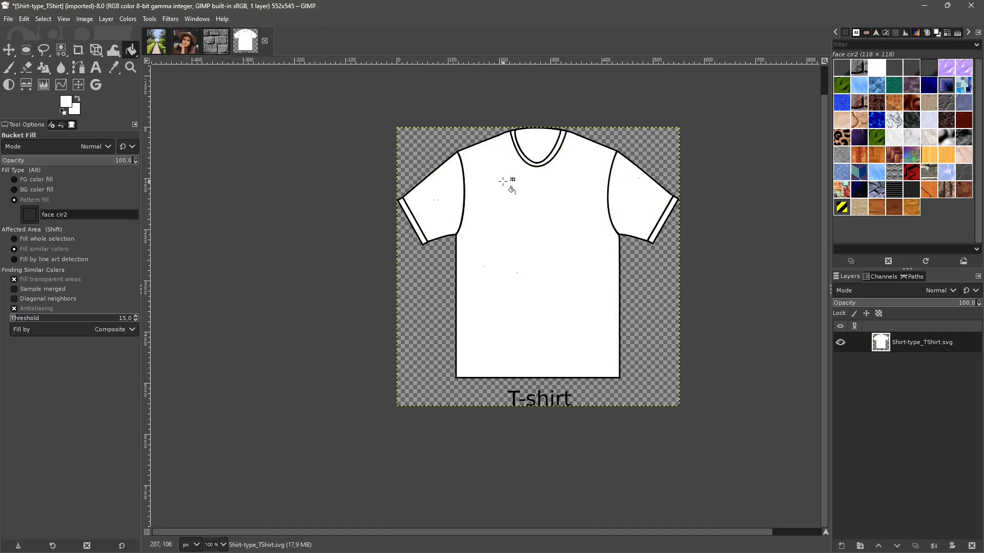
- Scale the T-shirt image proportionally to a width of 1000 px with cubic interpolation
scroll(534, 243, down, 1)
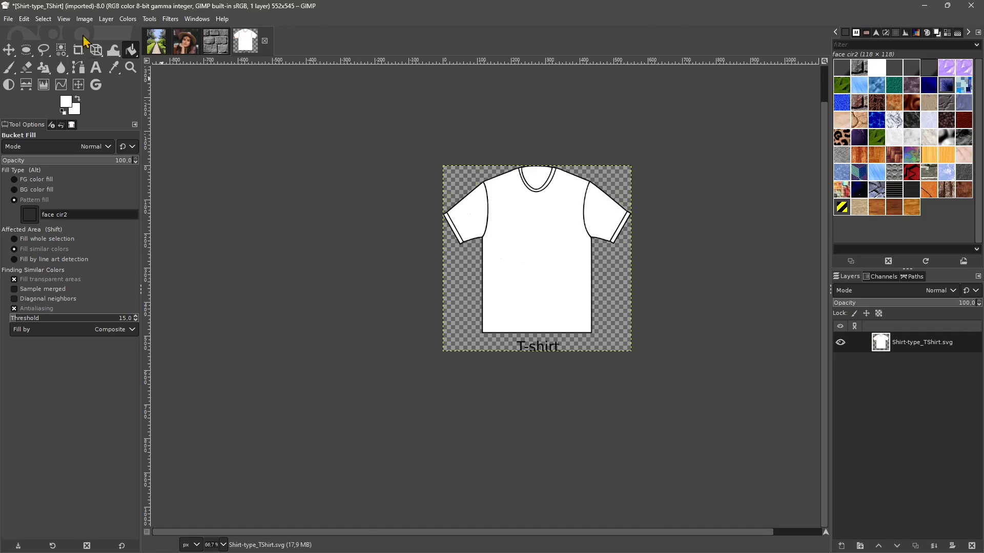
click(85, 19)
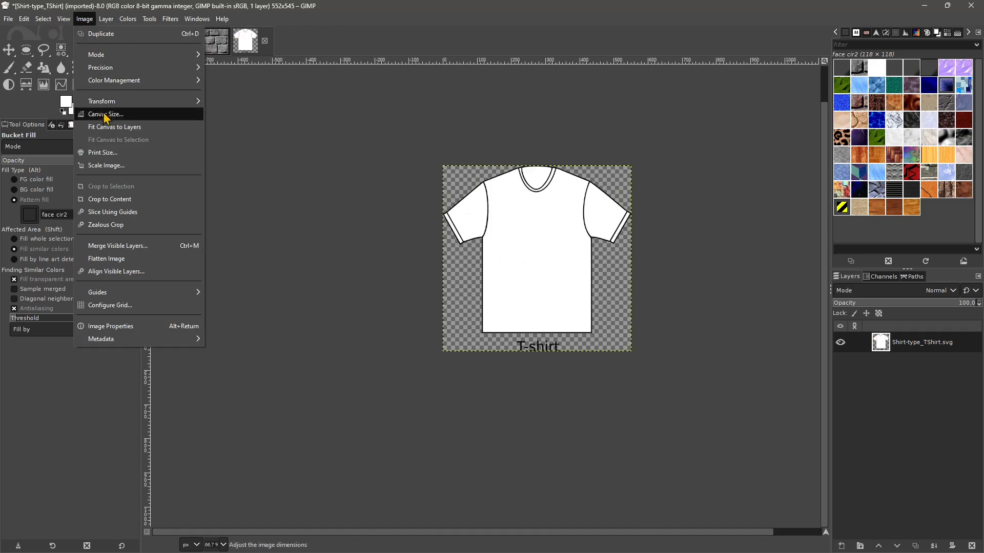
click(108, 165)
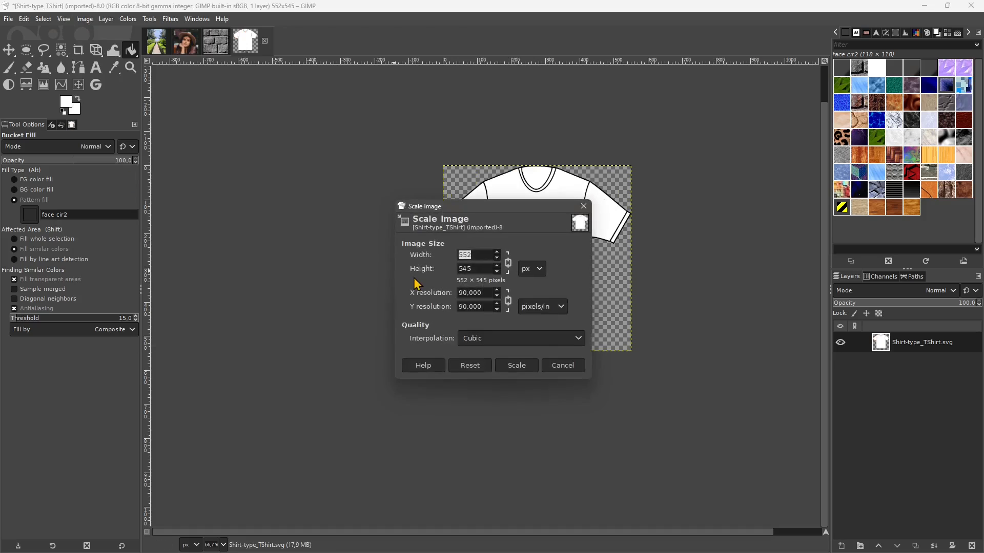
double_click(482, 256)
text(1000)
click(482, 269)
click(478, 340)
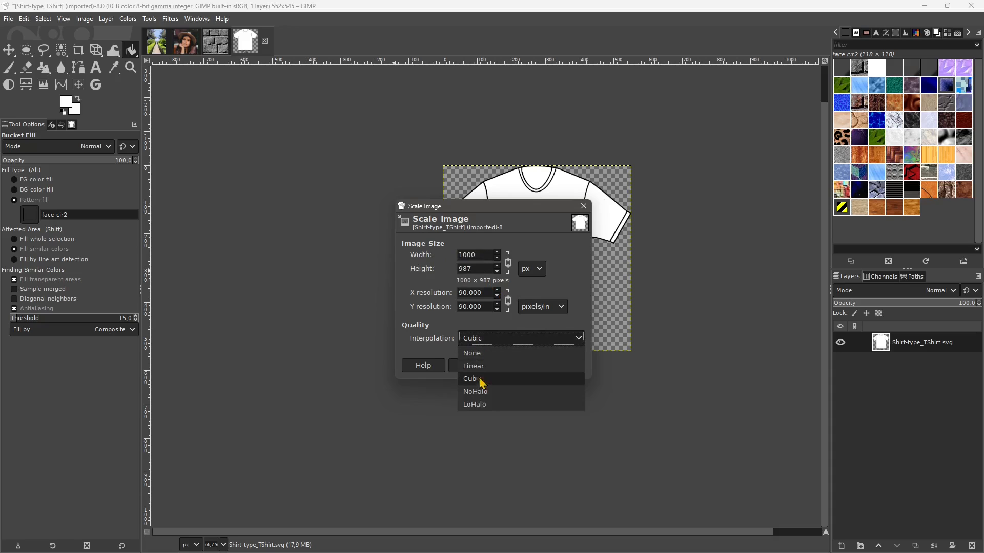
click(437, 342)
click(517, 366)
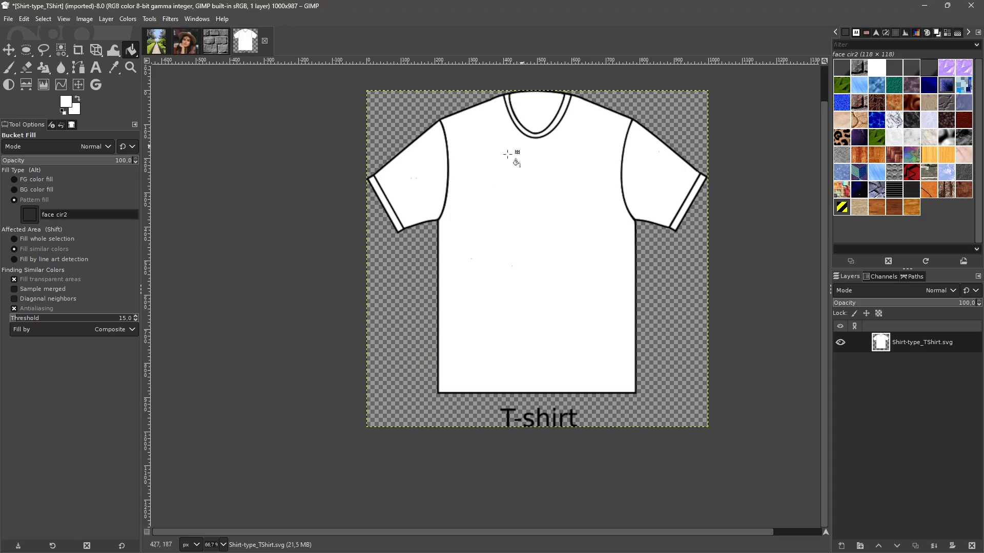
- Fill the enlarged T-shirt's body and both sleeves with the face cir2 pattern and inspect the repeats
click(542, 197)
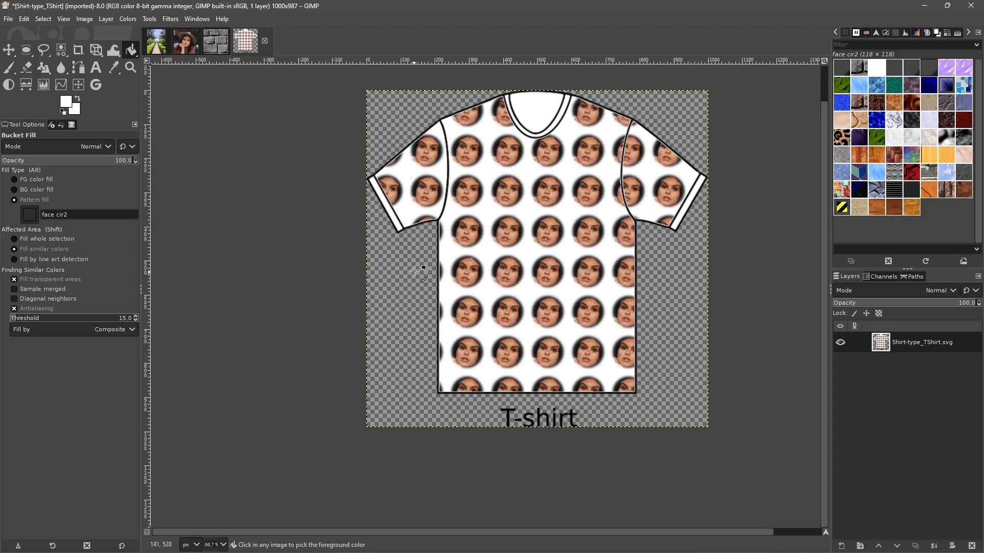
ctrl+scroll(394, 276, down, 2)
ctrl+scroll(278, 291, up, 1)
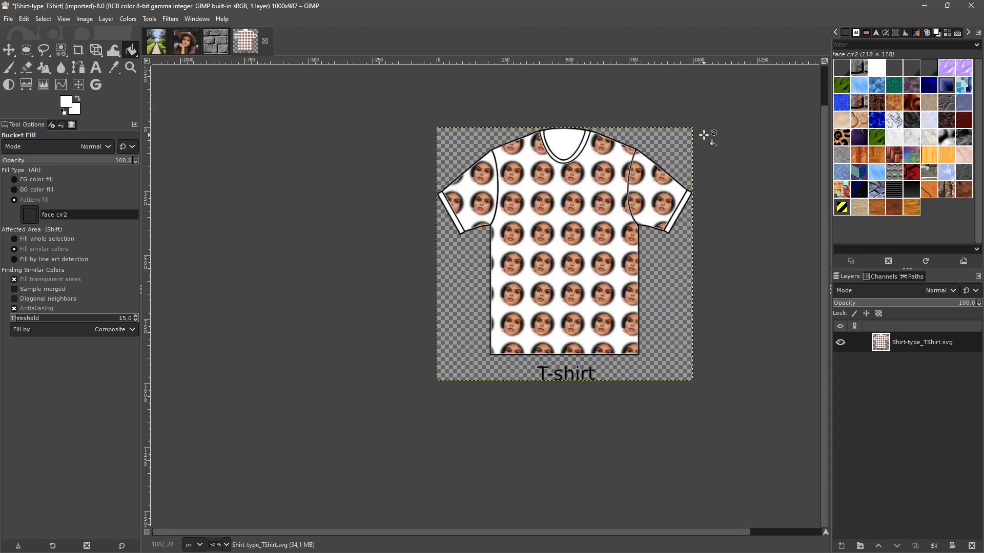
ctrl+scroll(361, 184, up, 1)
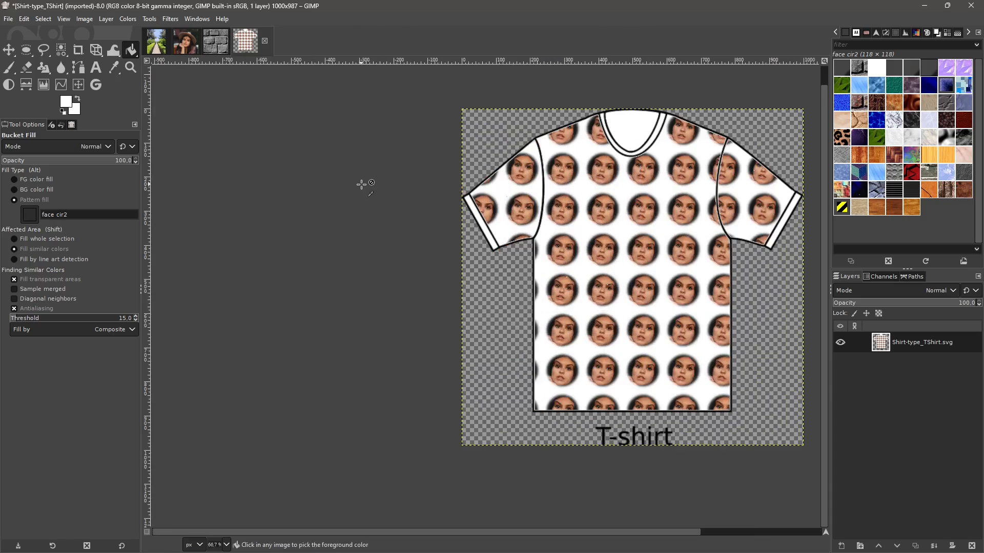
- Create a new blank image from the A4 (300 ppi) template
click(8, 19)
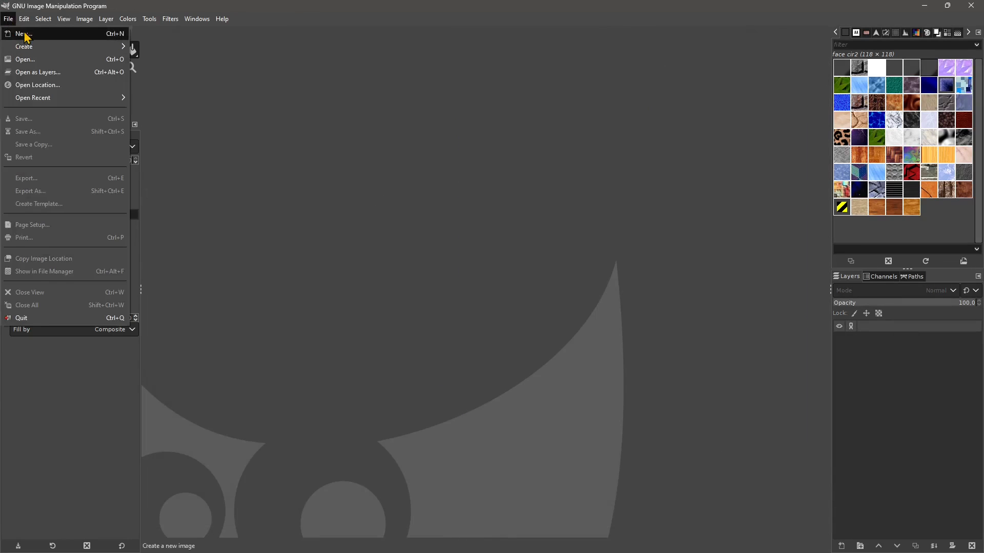
click(24, 35)
click(462, 186)
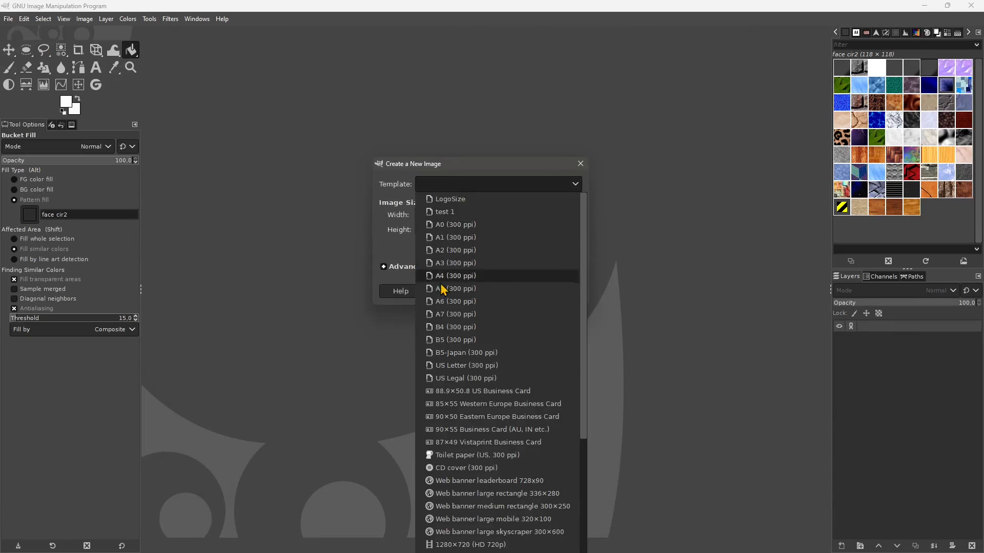
click(441, 281)
click(512, 290)
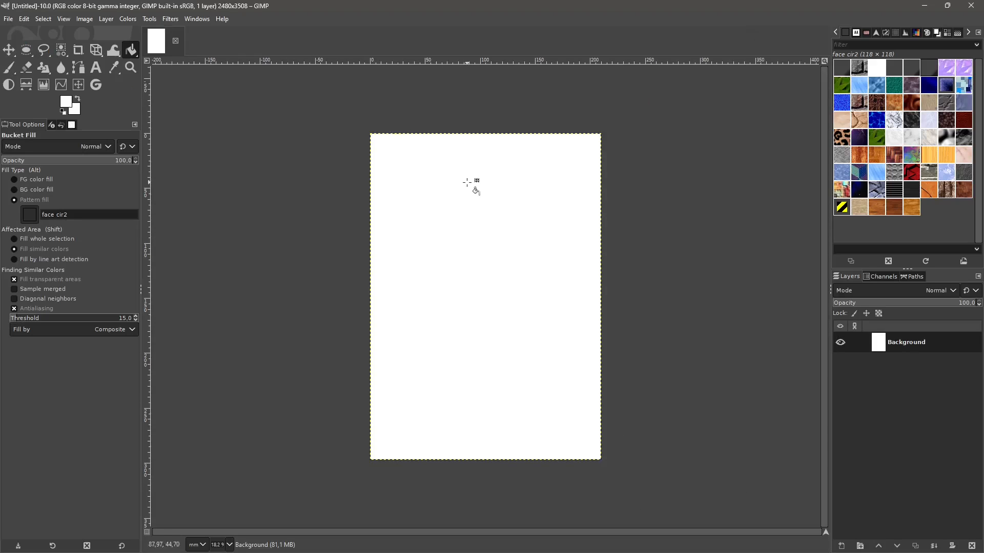
click(976, 45)
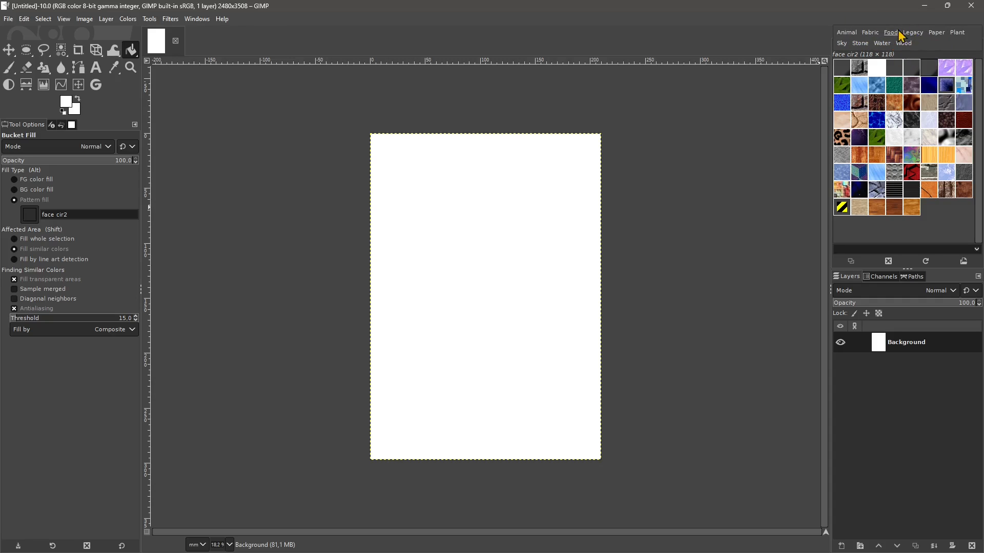
click(959, 231)
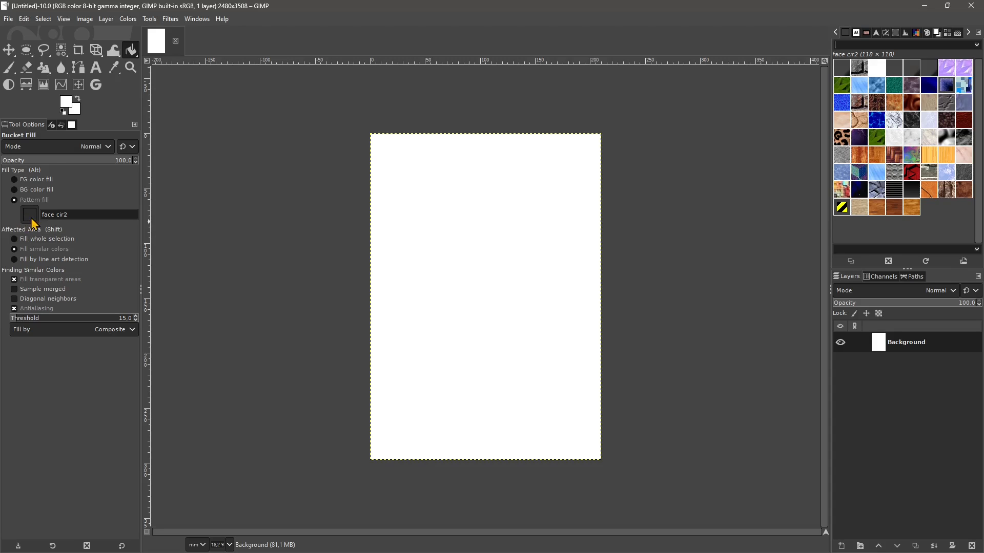
- Try filling the whole blank A4 page with the face cir2 pattern, and undo the fill
click(24, 21)
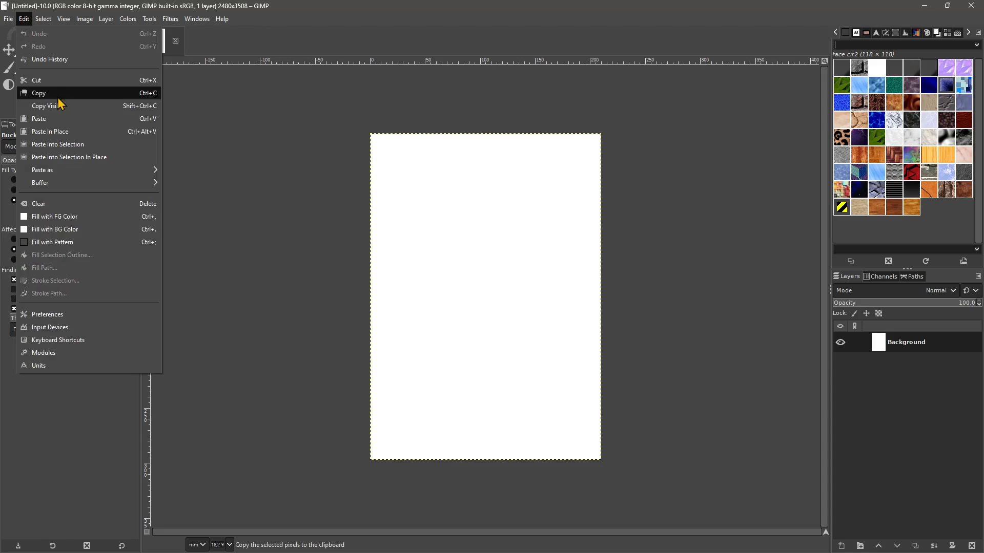
mouse_move(77, 170)
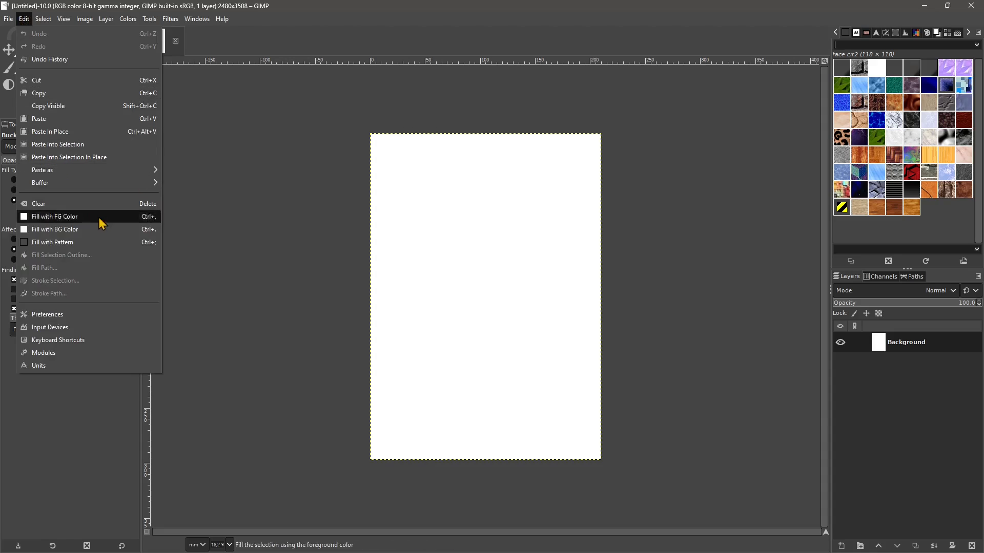
click(61, 243)
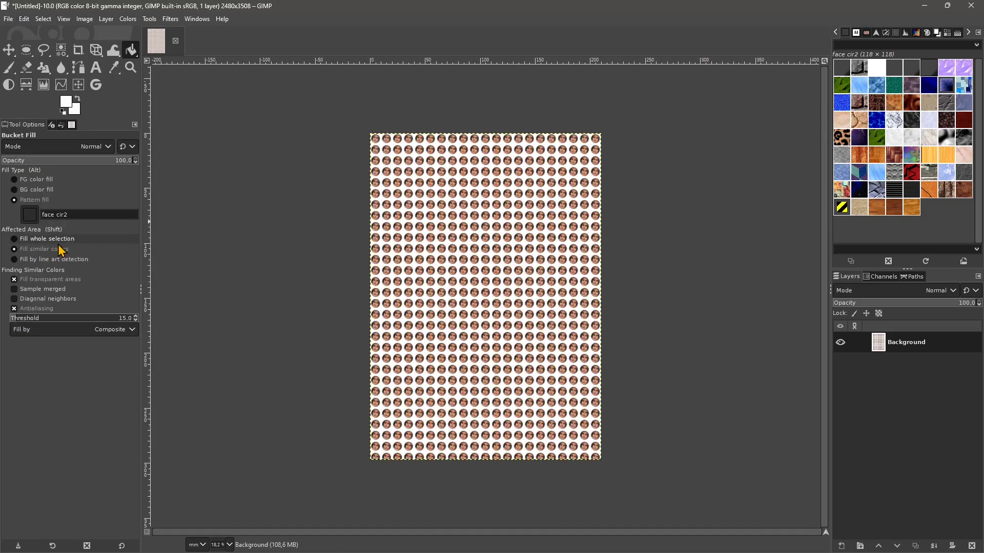
text(z)
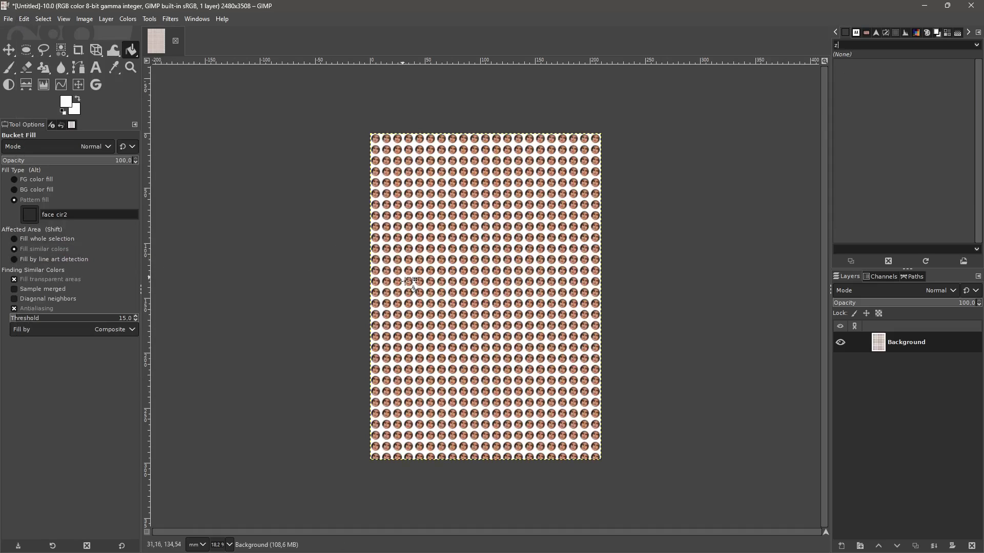
key(ctrl+z)
- Make a circular selection about 1672 px in diameter on the blank page and move it near the centre
click(46, 21)
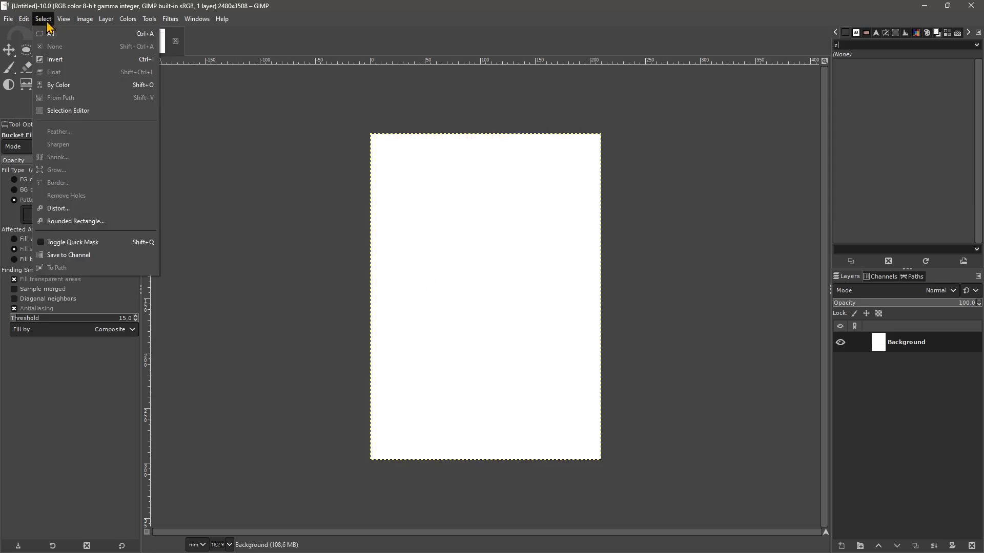
mouse_move(29, 24)
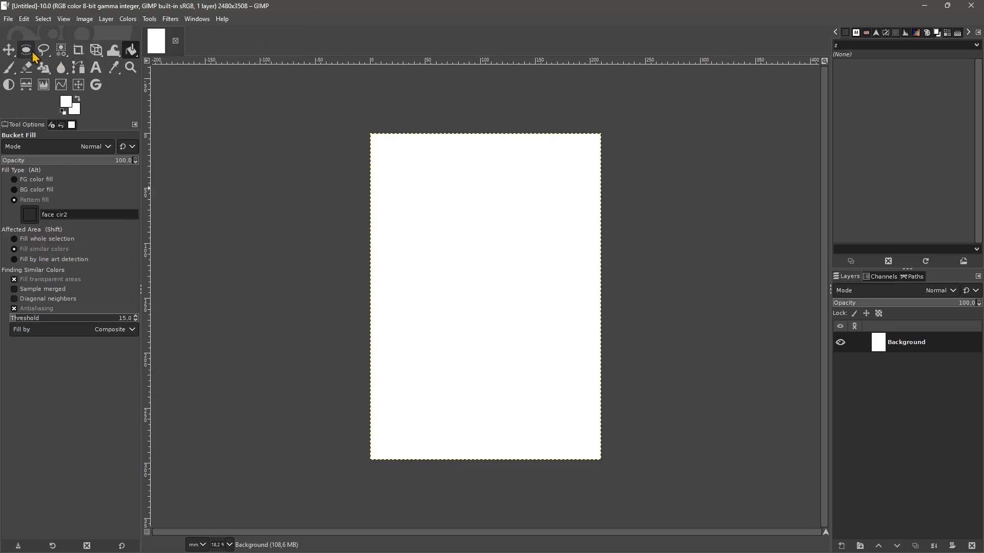
click(26, 49)
drag(393, 189, 548, 345)
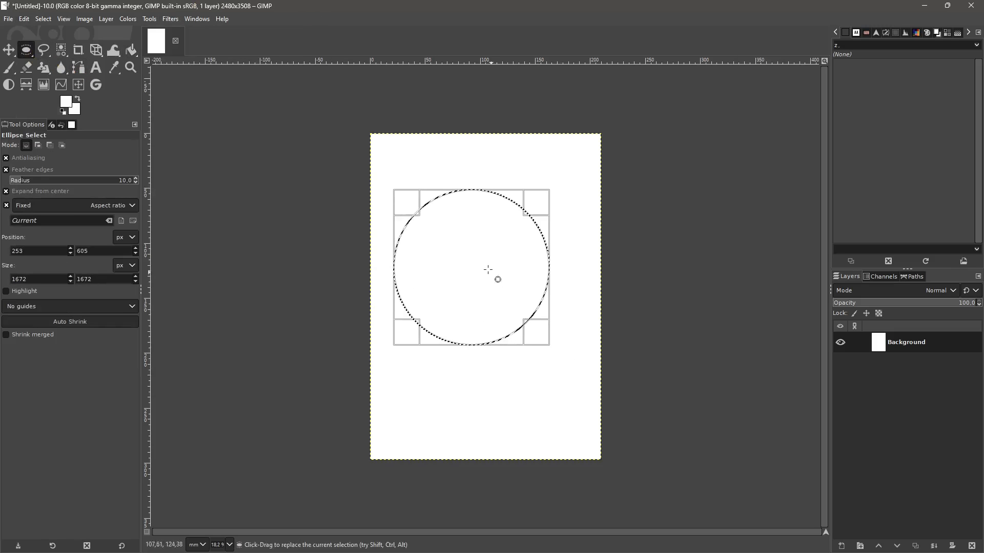
drag(480, 267, 495, 284)
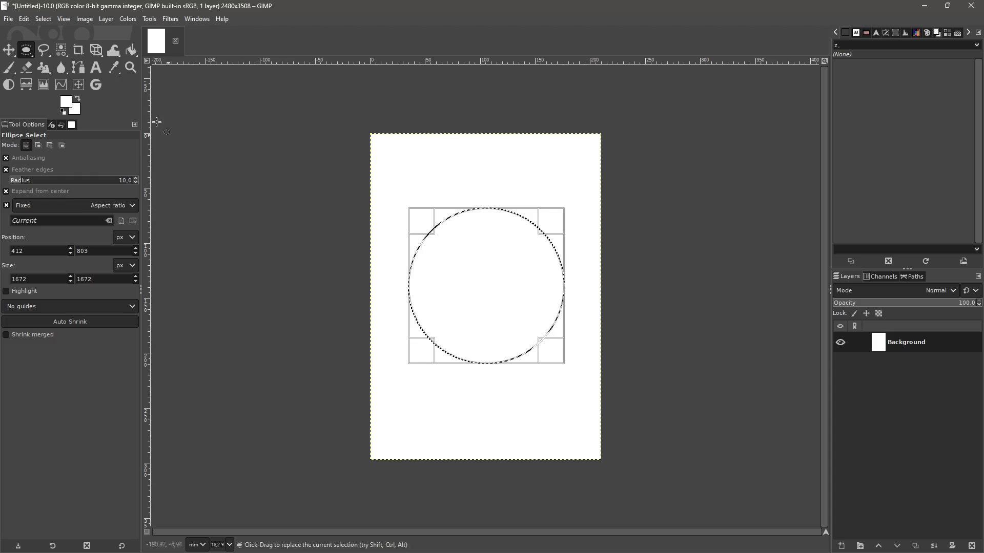
- Try Bucket Fill with the face cir2 pattern inside the circular selection, and undo it
click(130, 53)
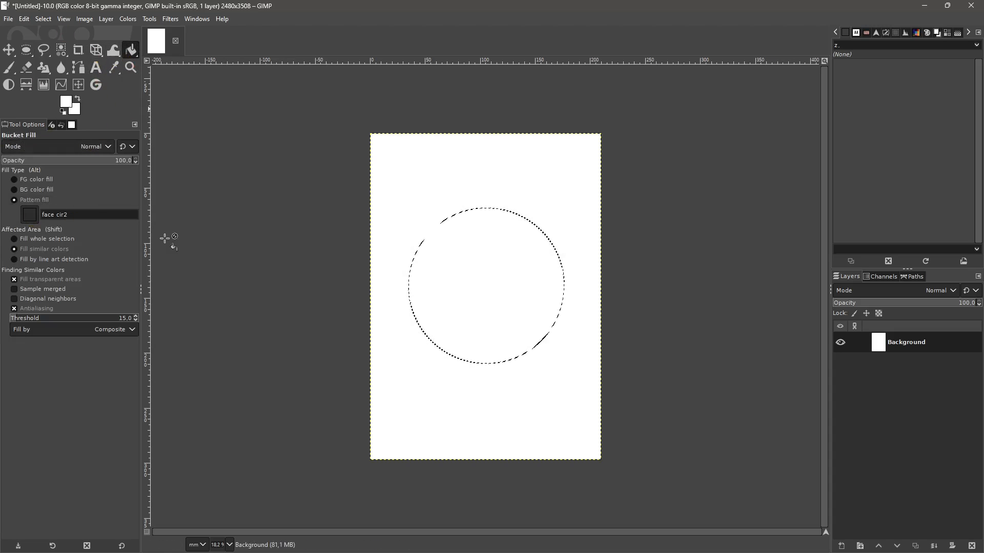
click(438, 279)
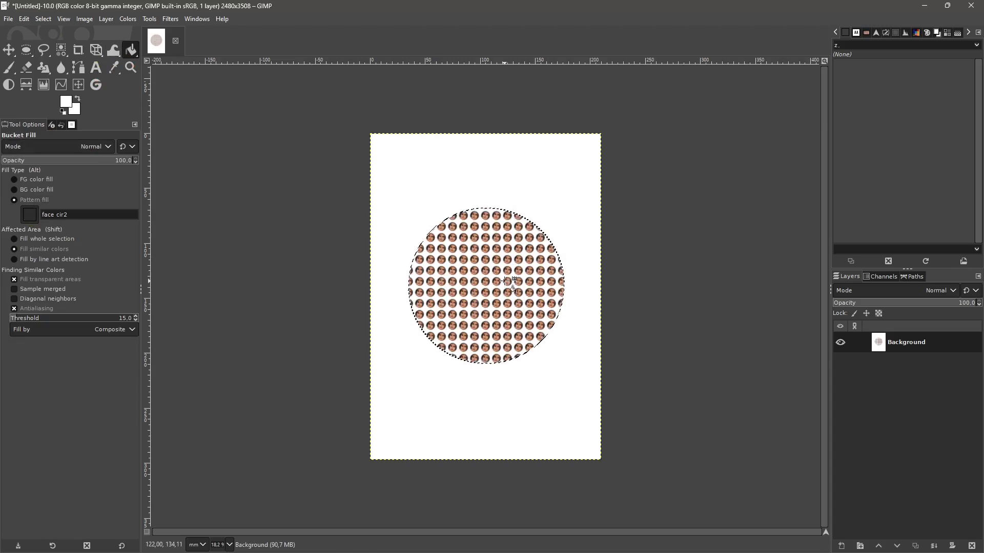
key(ctrl+z)
- Try Fill Selection Outline on the circular selection with the Pattern style and antialiasing, and undo it
click(24, 19)
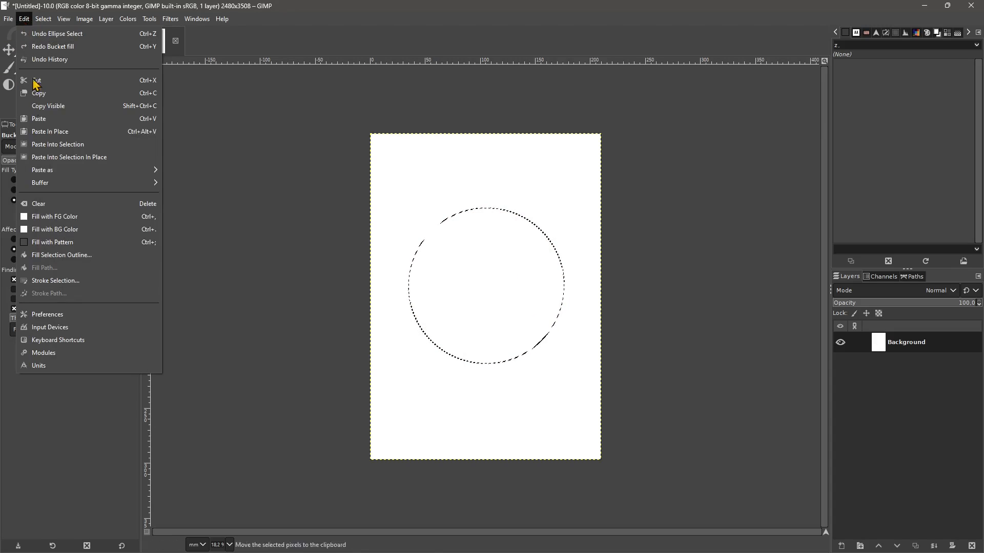
click(72, 258)
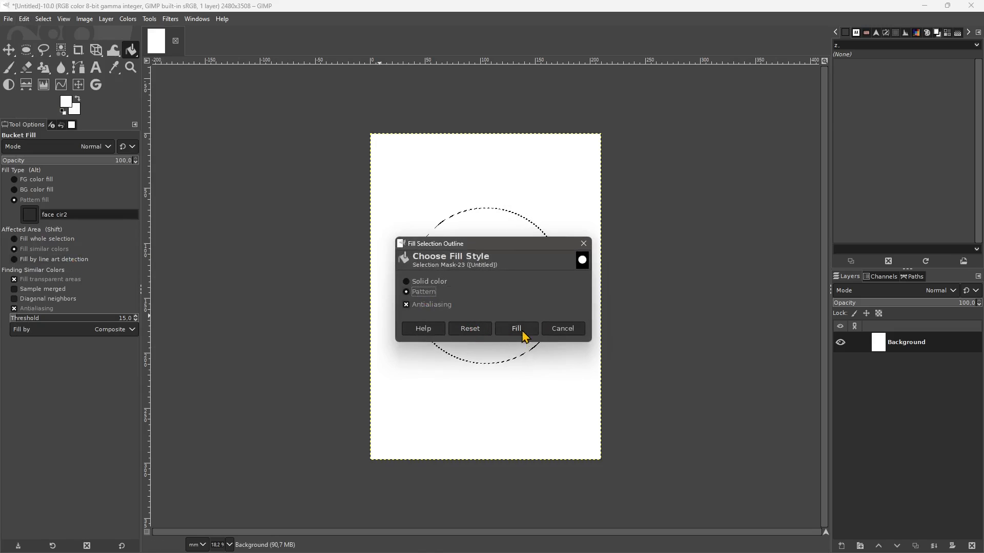
click(517, 329)
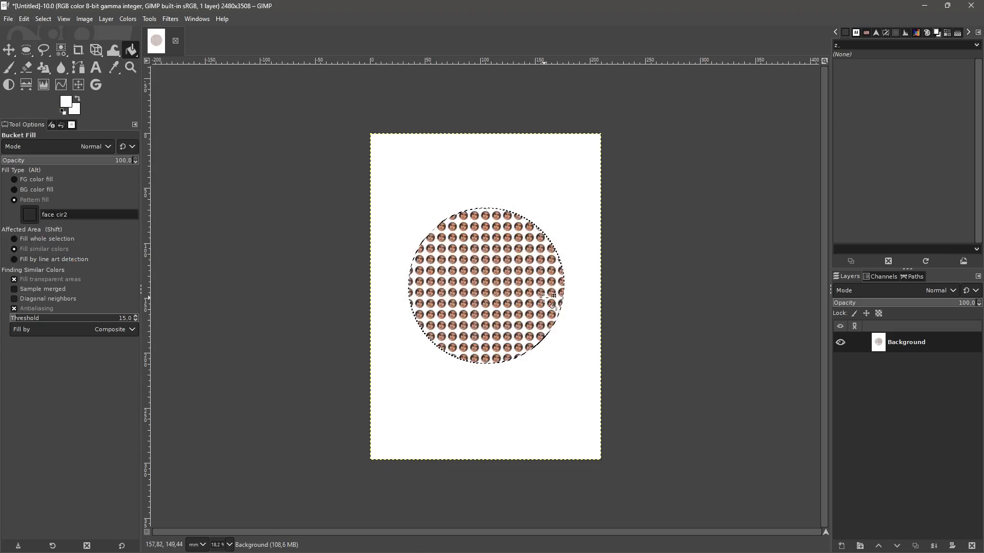
key(ctrl+z)
- Try Stroke Selection on the circular selection with the Pattern style and a 20 px line width, inspect the stroke, and undo it
click(24, 19)
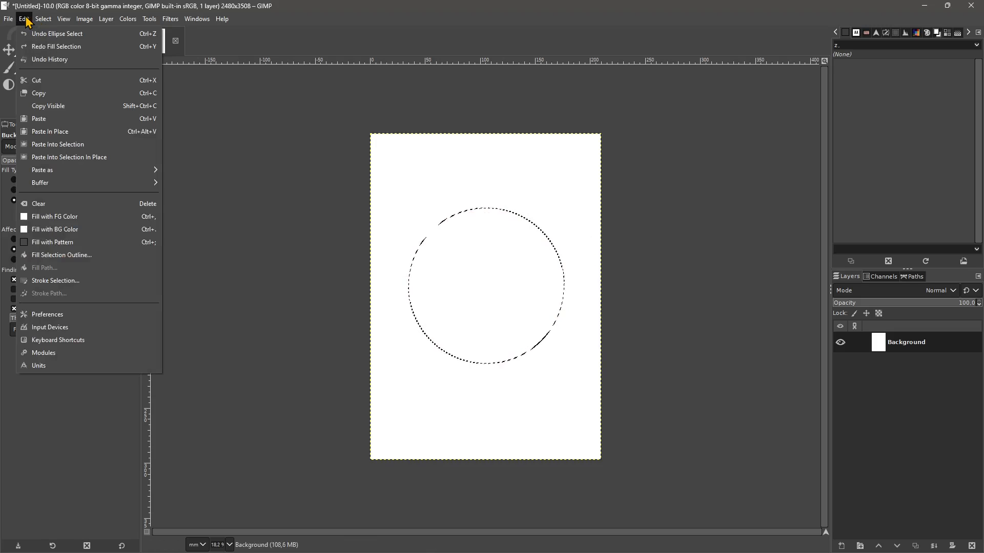
click(57, 282)
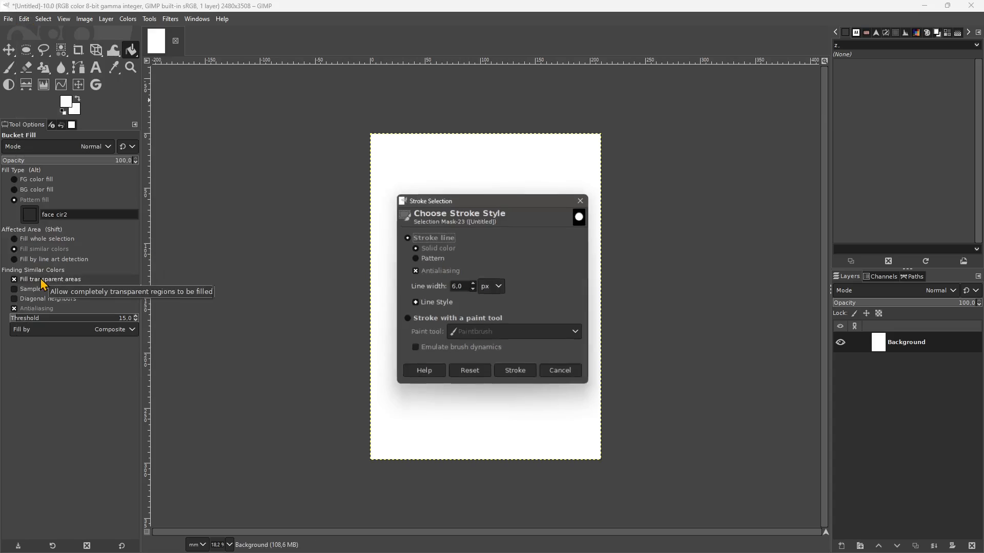
drag(494, 198, 278, 189)
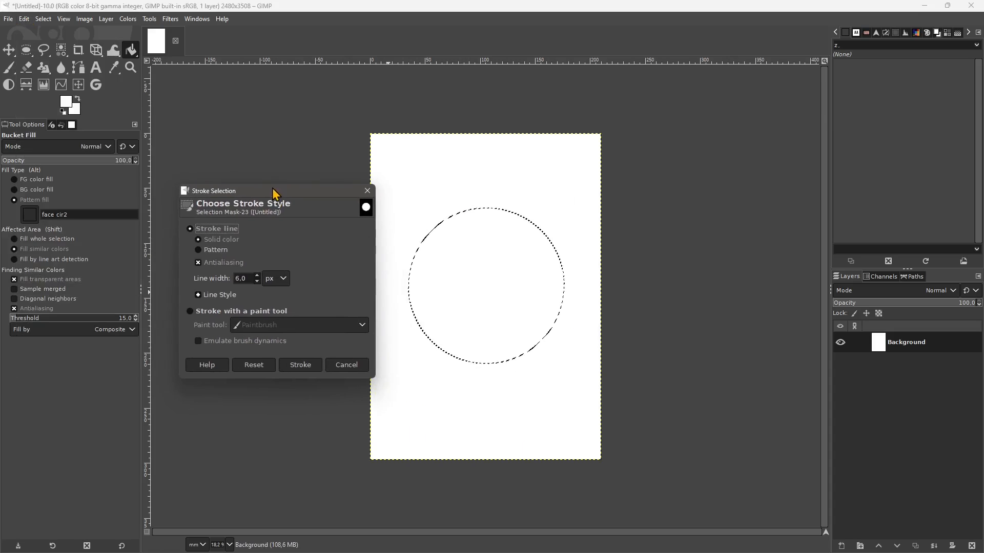
click(215, 249)
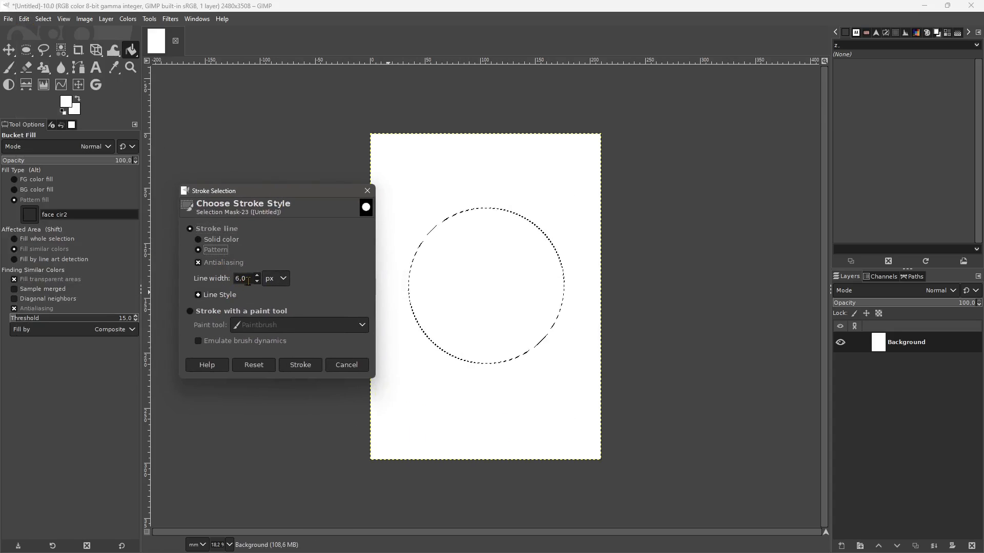
drag(249, 278, 205, 277)
text(20)
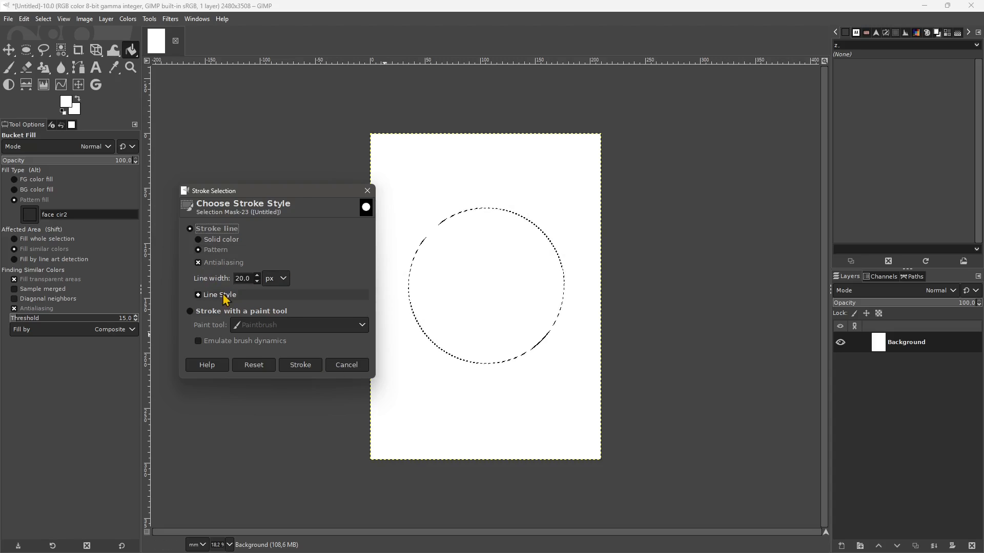
click(284, 370)
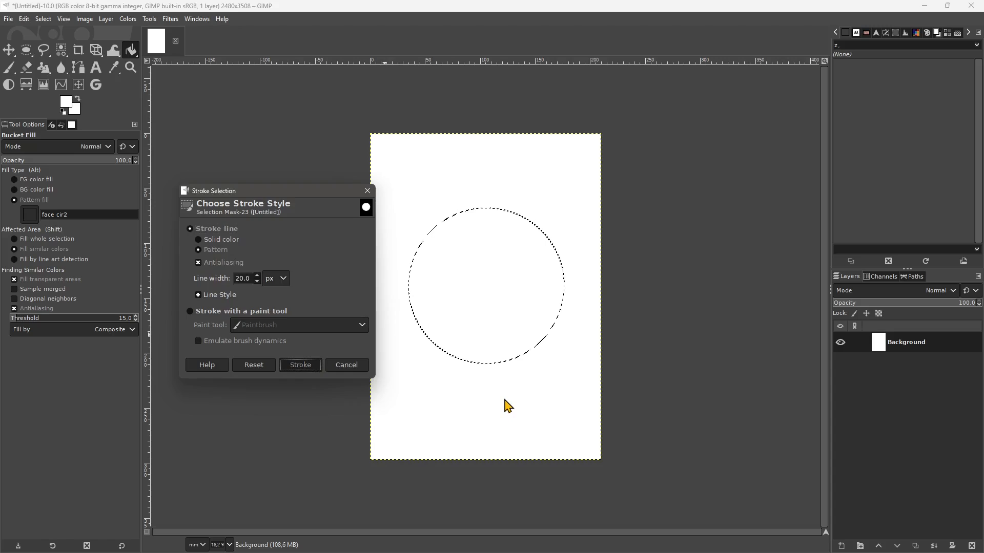
scroll(451, 226, up, 4)
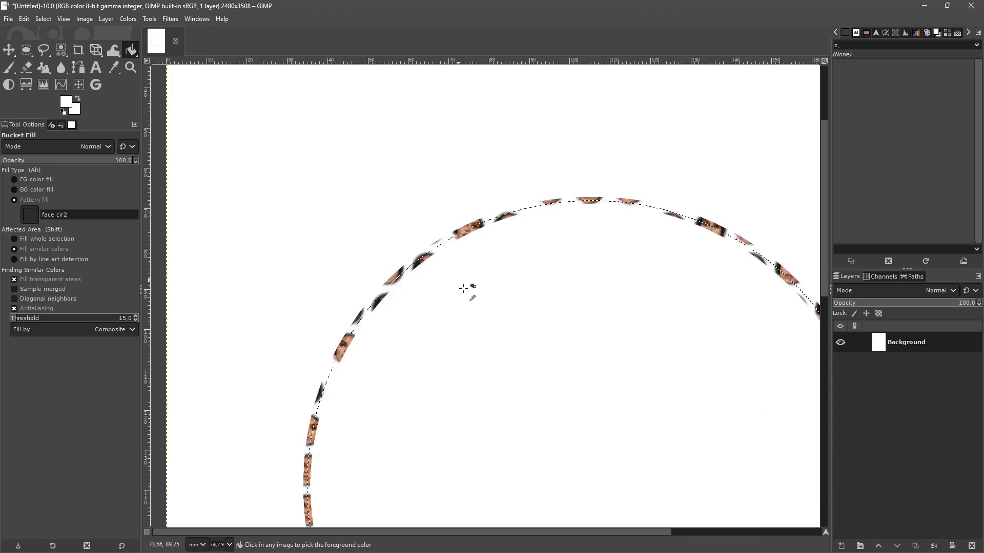
scroll(464, 288, up, 2)
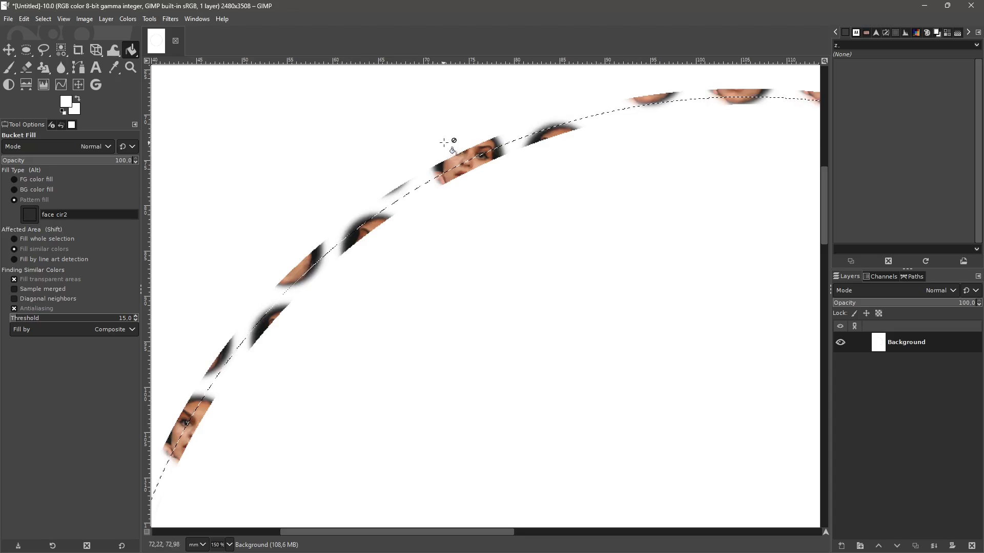
scroll(435, 180, down, 4)
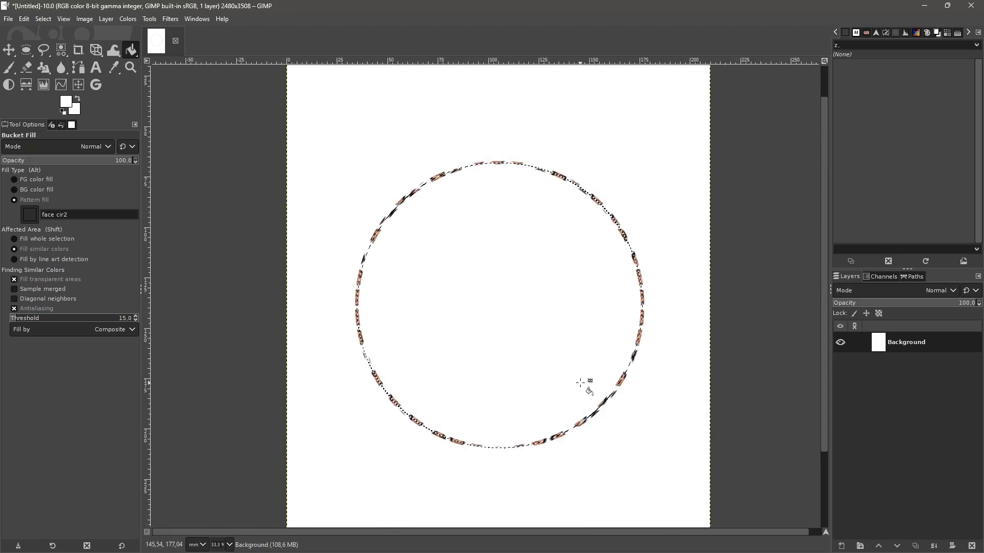
key(ctrl+z)
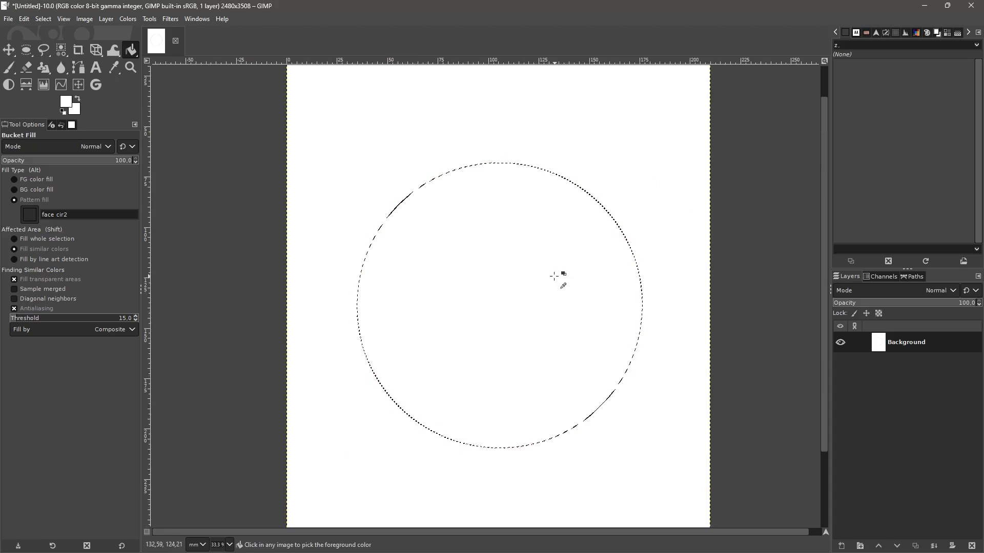
- Undo the circular selection on the blank A4 page
key(ctrl+z)
scroll(524, 288, down, 2)
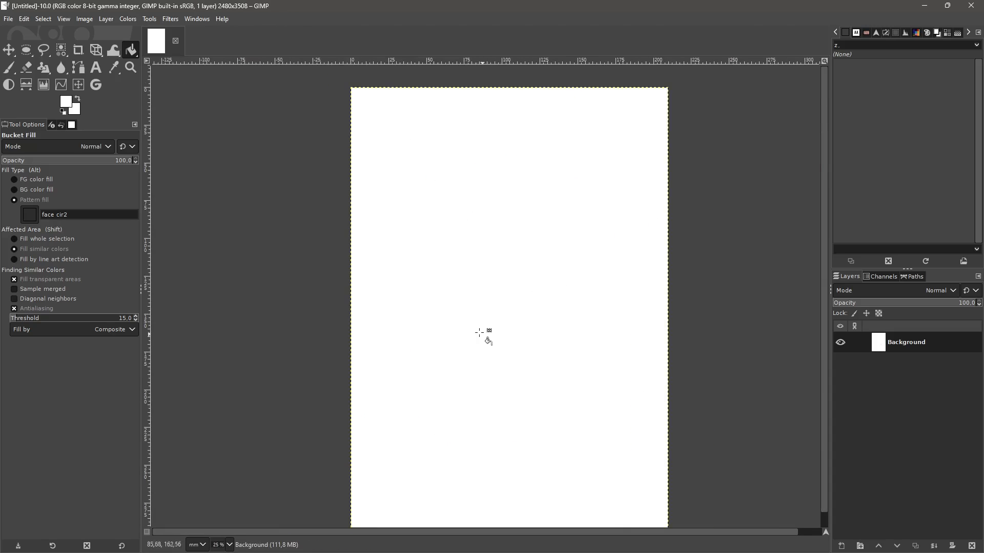
scroll(465, 295, down, 1)
- Open image-from-rawpixel-id-5920438-jpeg.jpg and image-from-rawpixel-id-6033488-jpeg.jpg together from the RawPixel folder
key(ctrl+o)
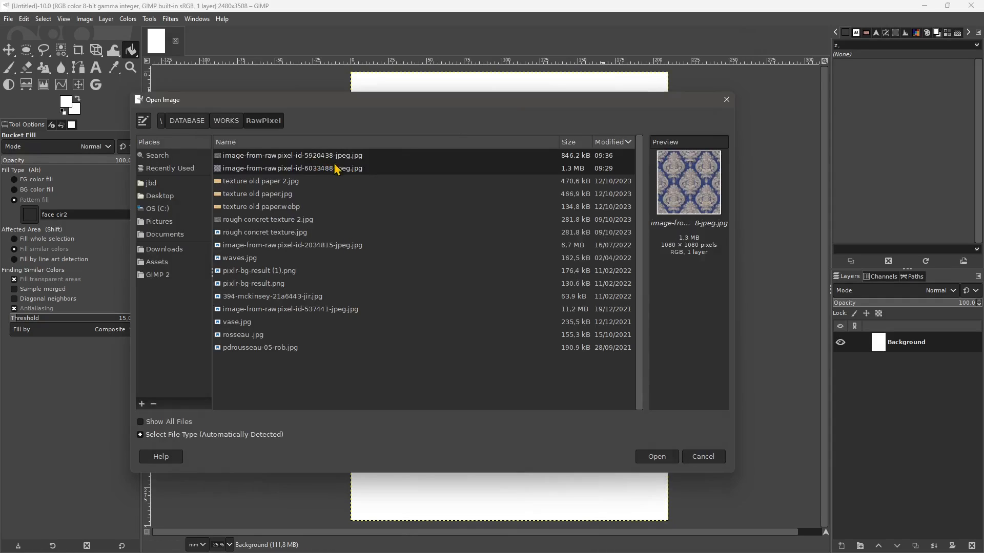
click(660, 458)
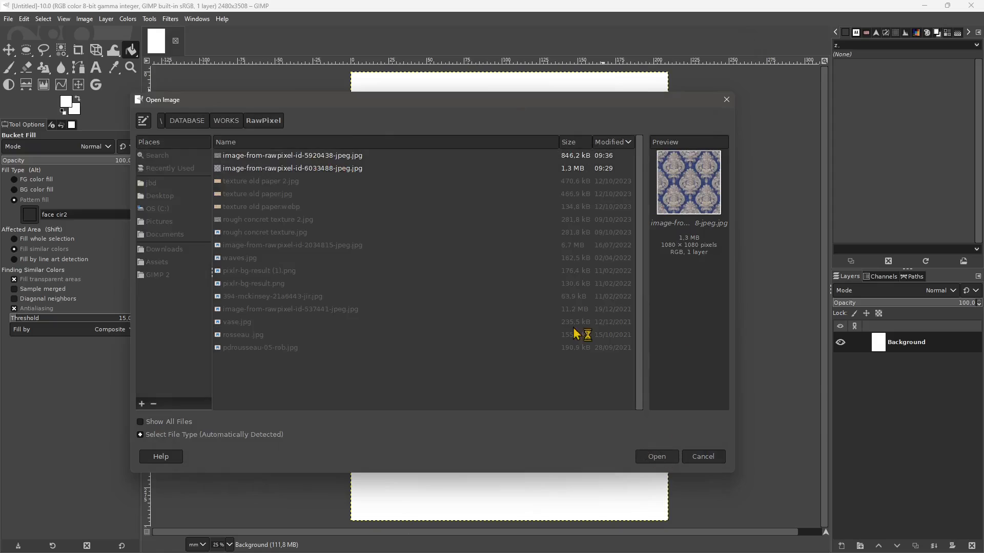
click(312, 184)
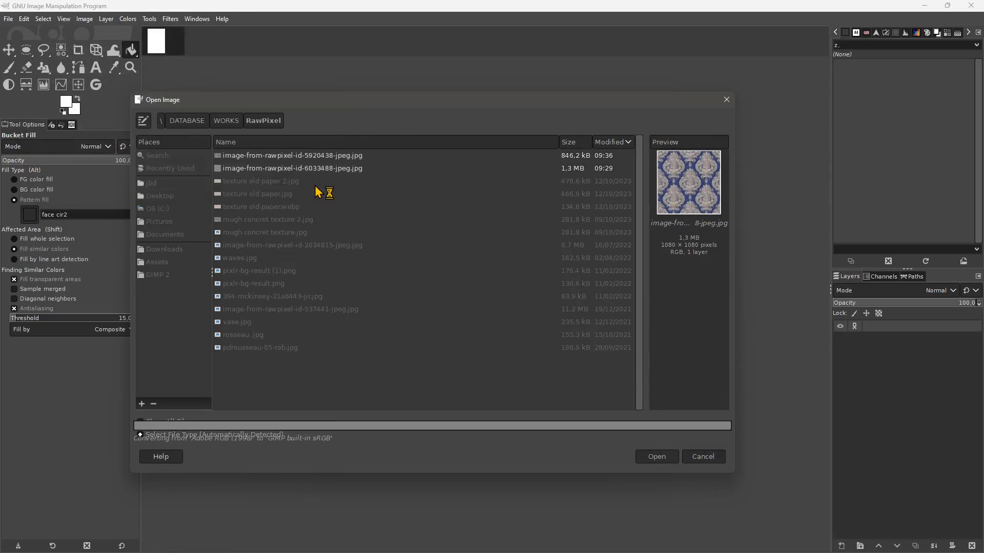
click(315, 197)
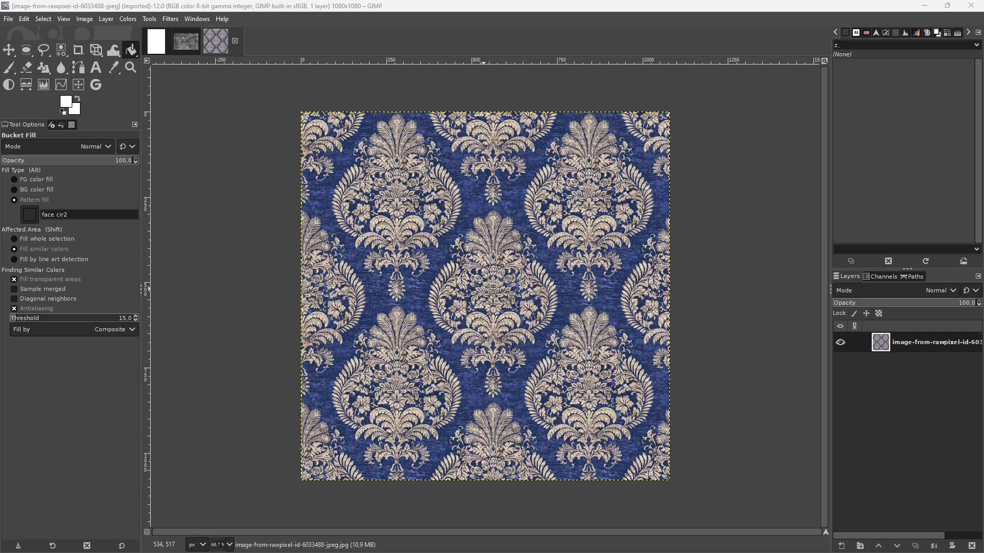
- Try the Offset tool on the blue damask image with wrap-around, shifting it about 523 px in X and 394 px in Y
click(78, 85)
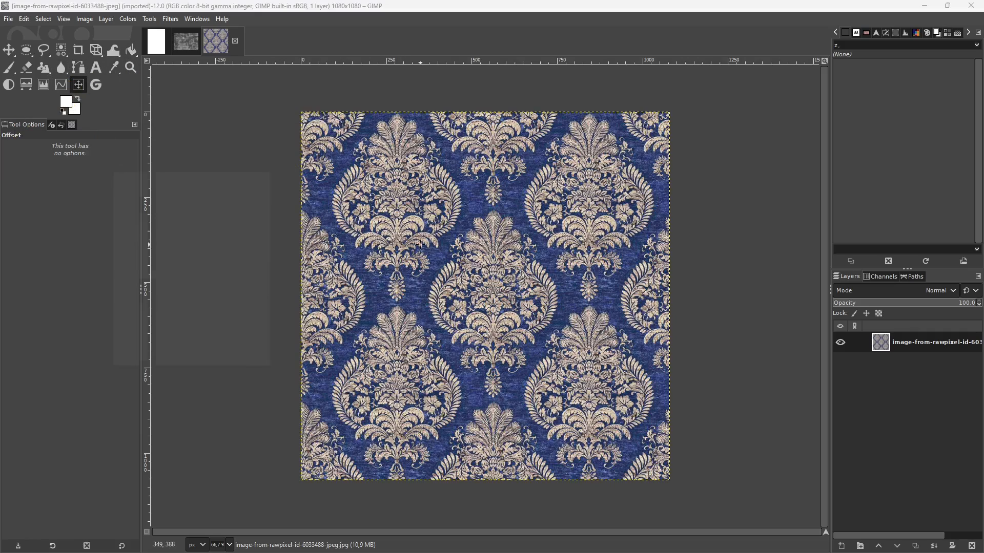
drag(420, 245, 605, 370)
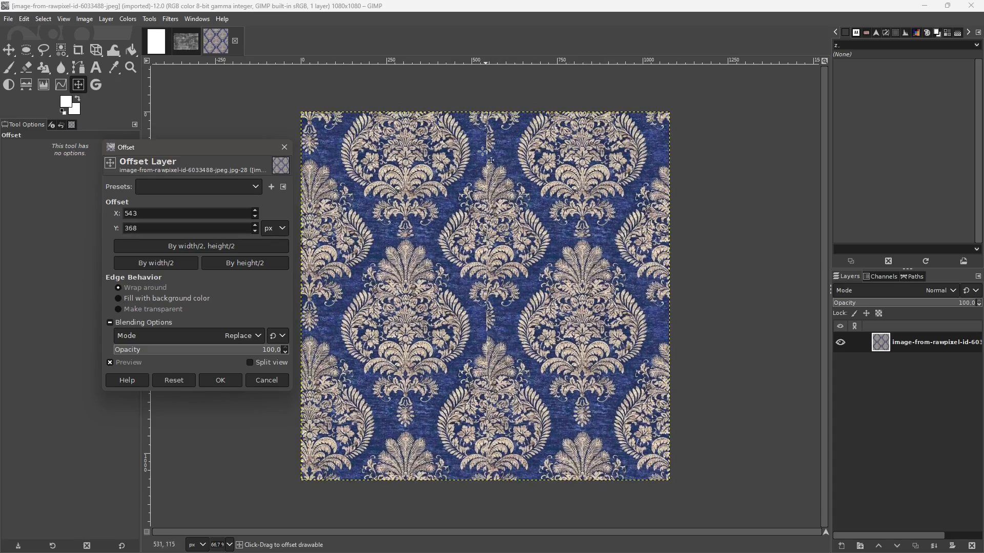
drag(389, 209, 426, 364)
drag(368, 260, 376, 373)
drag(446, 188, 481, 380)
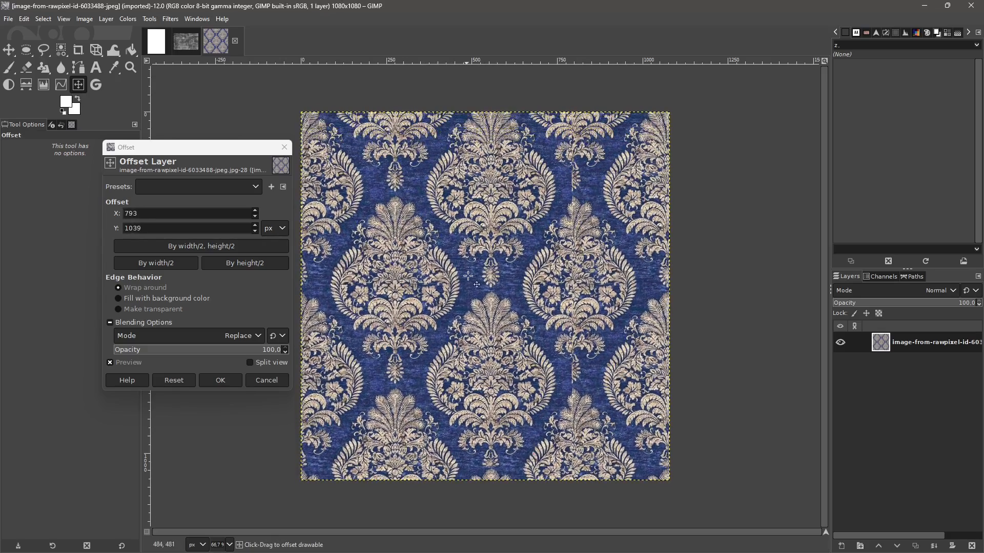
drag(488, 152, 466, 346)
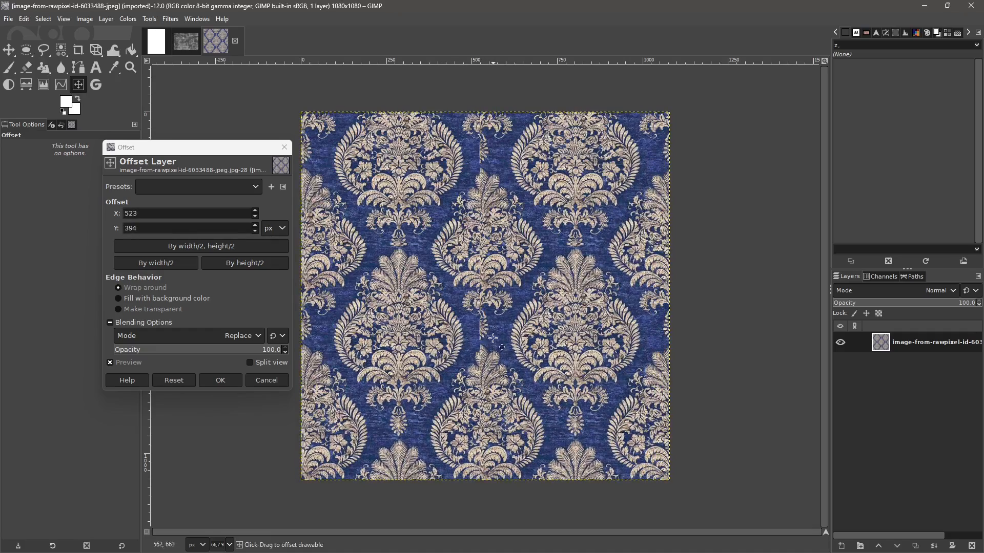
- Examine the seams of the offset damask pattern up close, and cancel the offset
scroll(473, 357, up, 2)
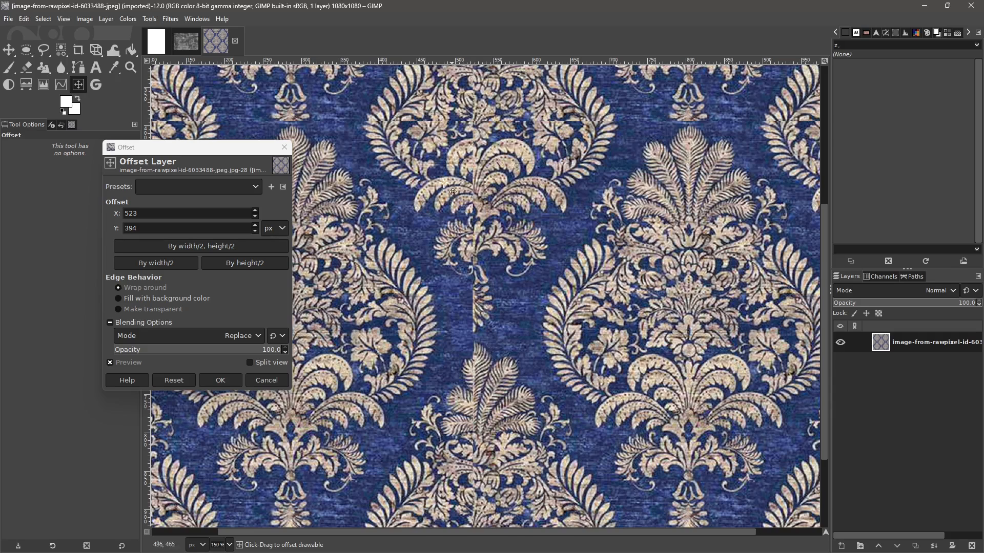
scroll(445, 192, up, 1)
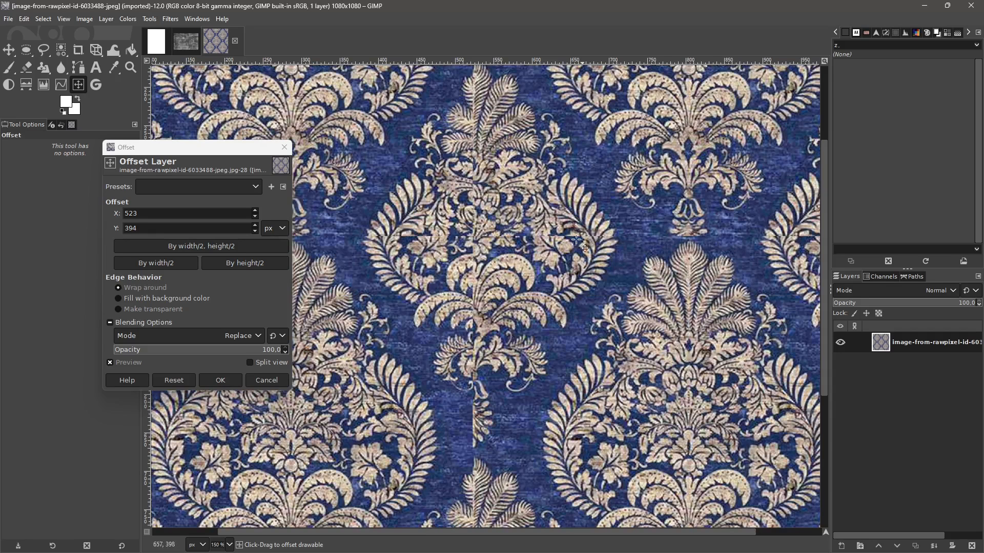
scroll(595, 295, down, 3)
scroll(606, 306, up, 1)
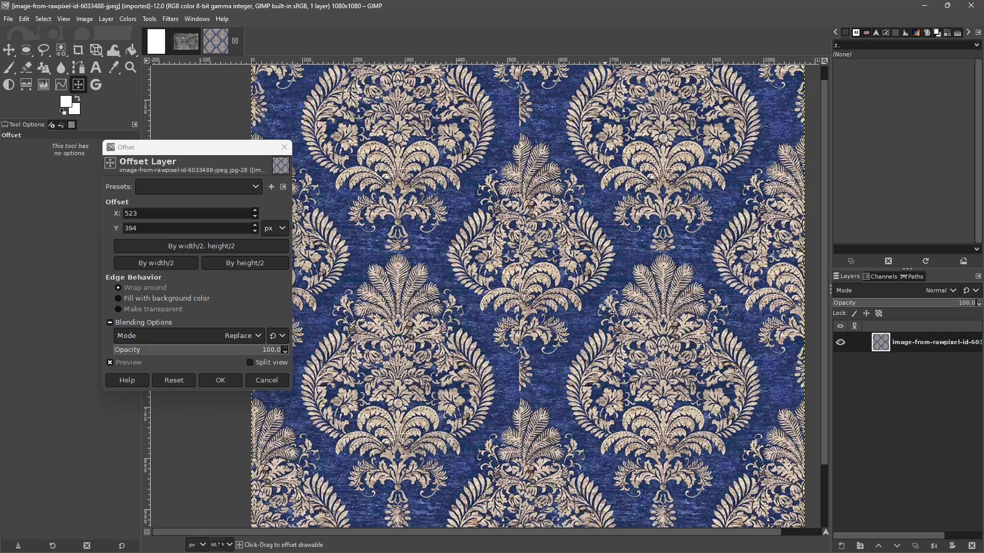
scroll(574, 303, down, 1)
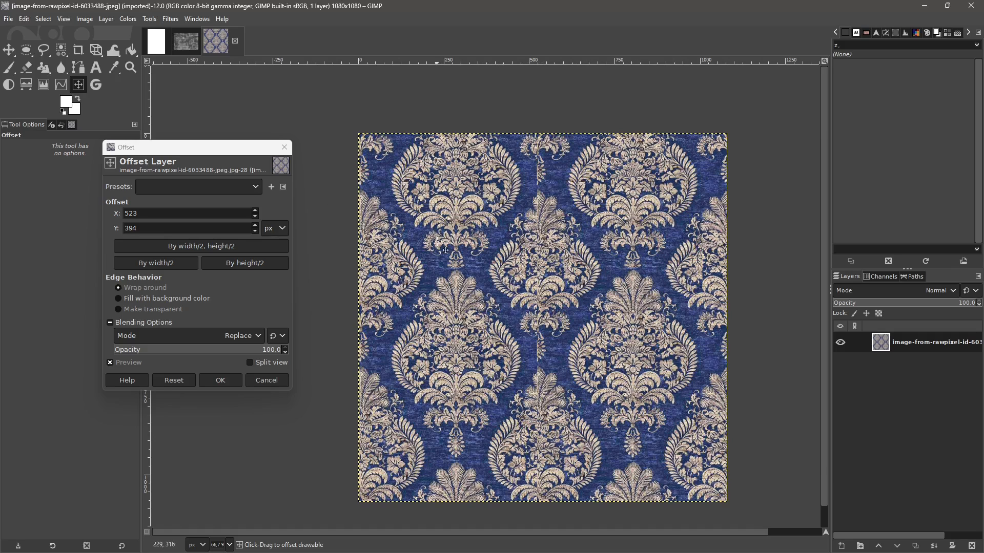
key(Return)
- Offset the grey concrete texture image by half its width and height, 600 px in X and 400 px in Y, with wrap-around
click(186, 41)
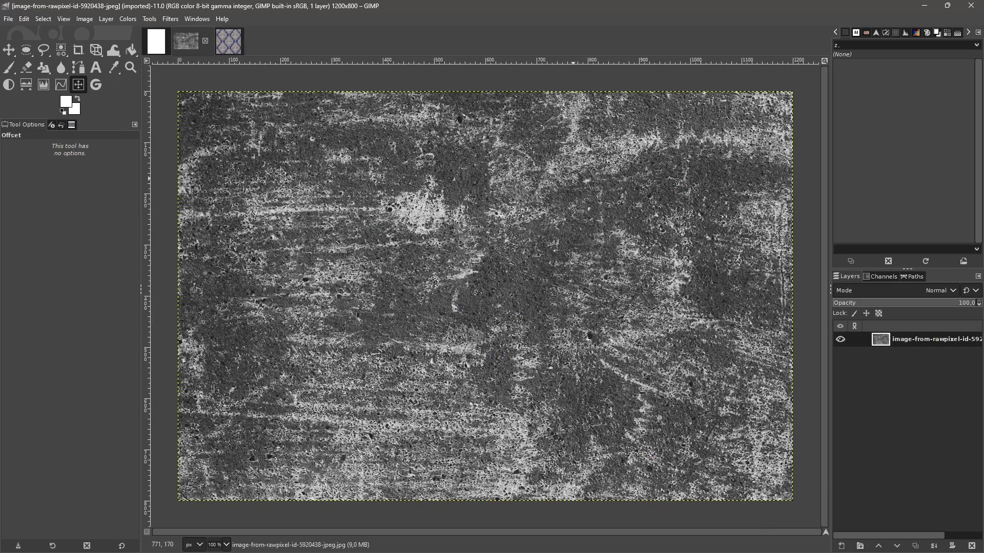
click(229, 41)
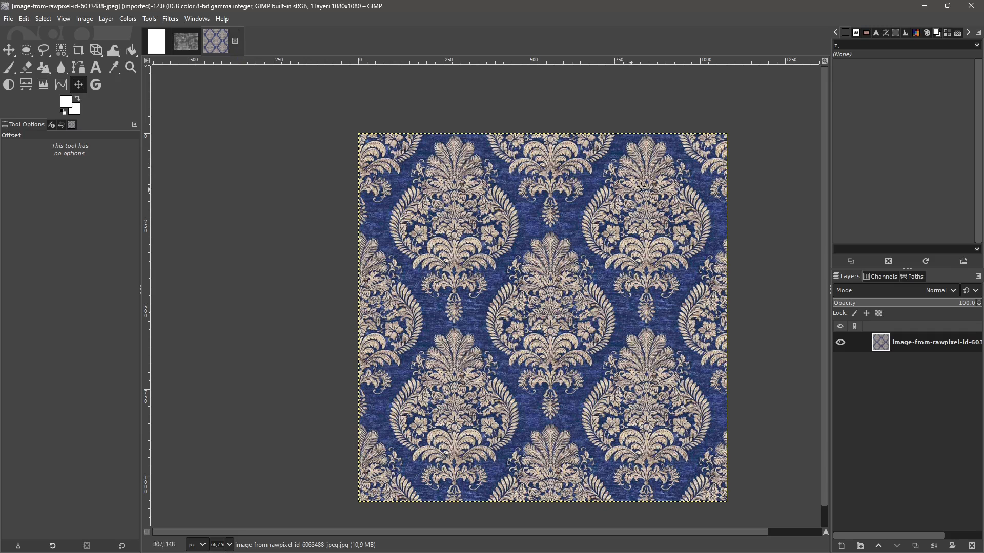
click(198, 45)
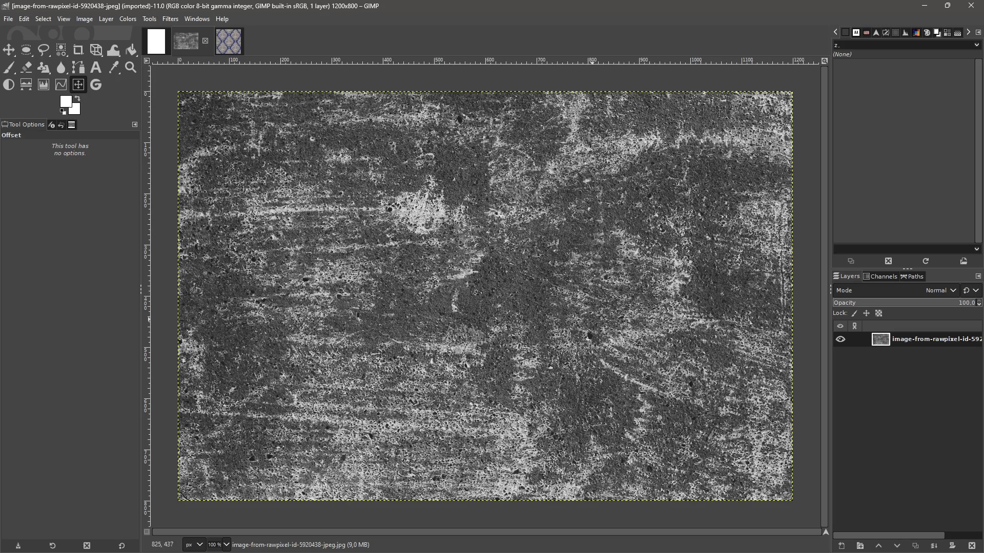
scroll(617, 294, down, 1)
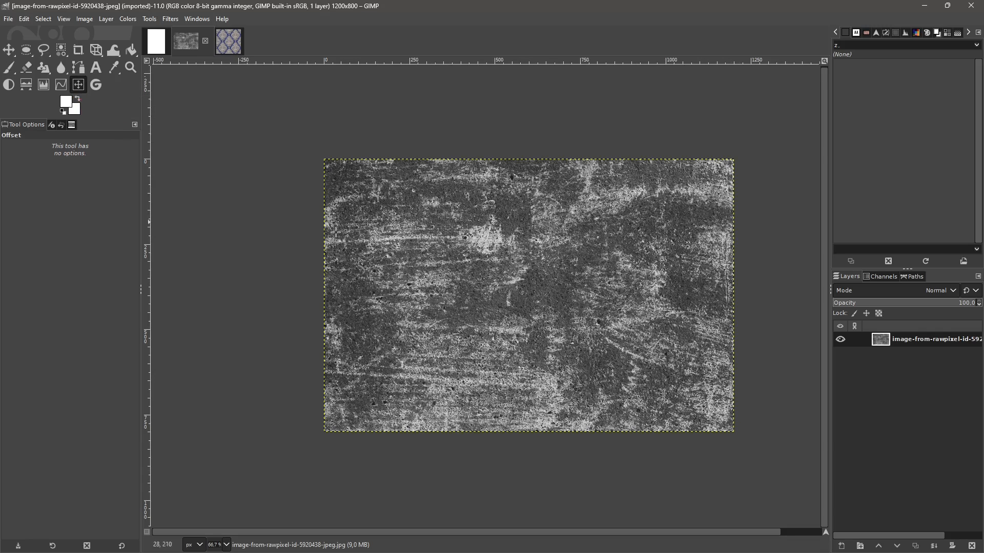
drag(415, 255, 619, 383)
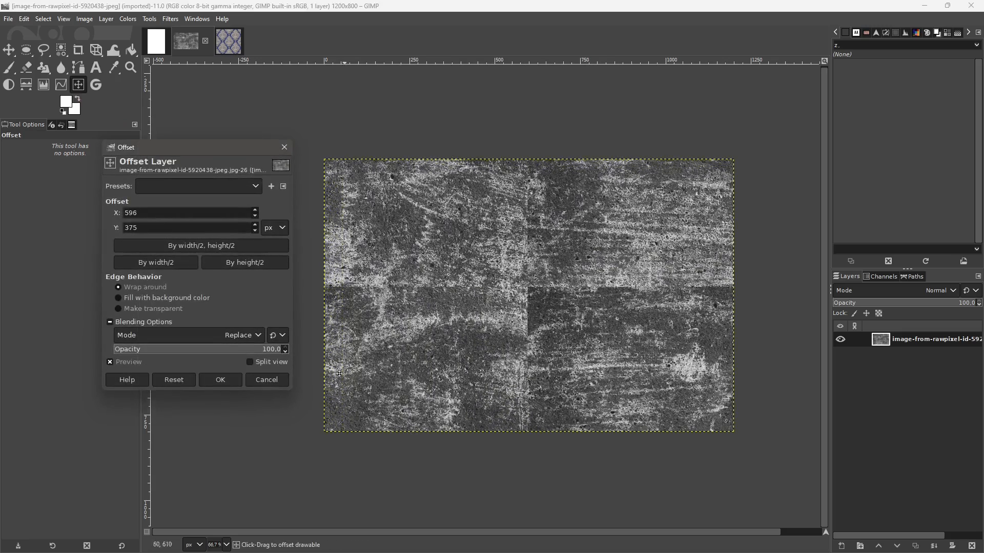
click(211, 254)
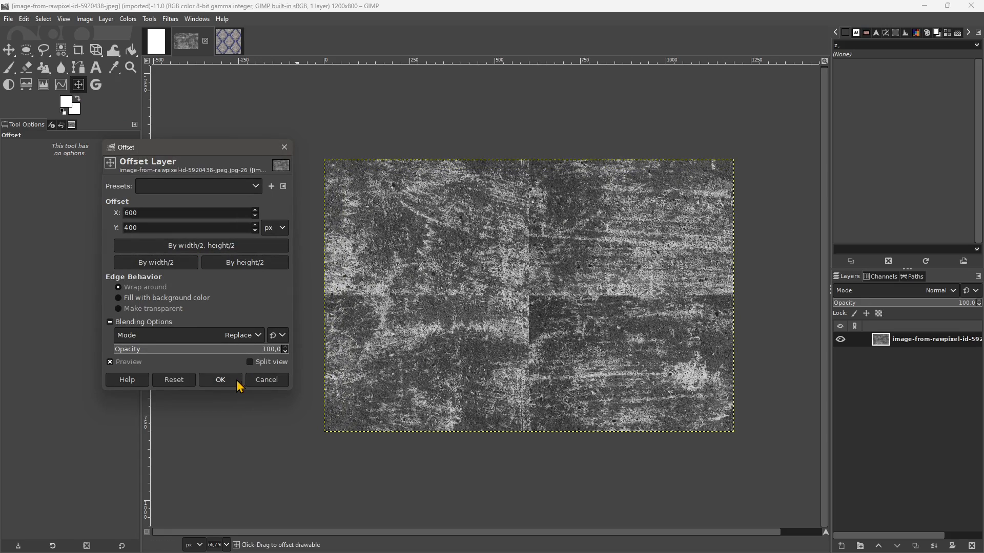
click(221, 380)
- Clone concrete texture sampled from the upper left of the image over the upper and middle parts of the vertical seam
scroll(517, 302, up, 3)
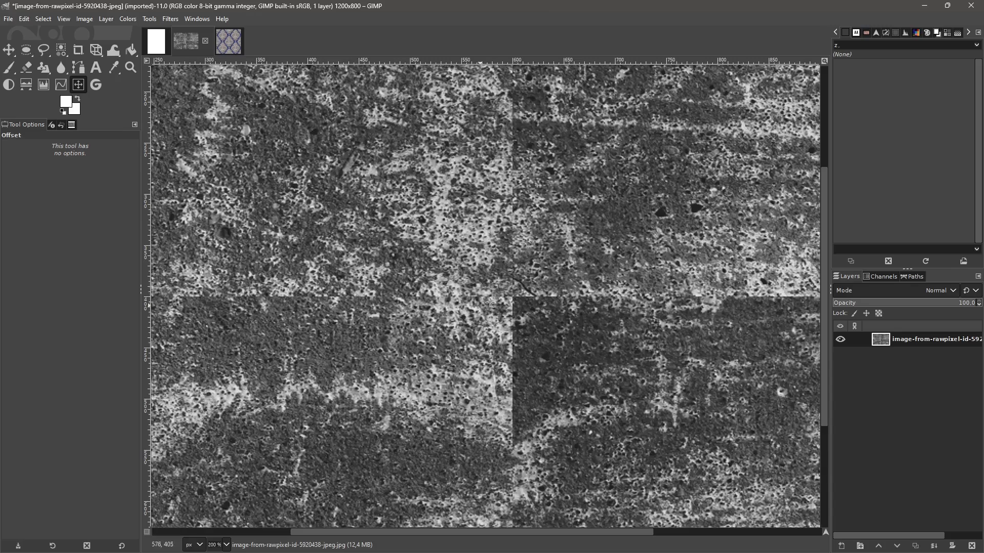
scroll(512, 328, down, 3)
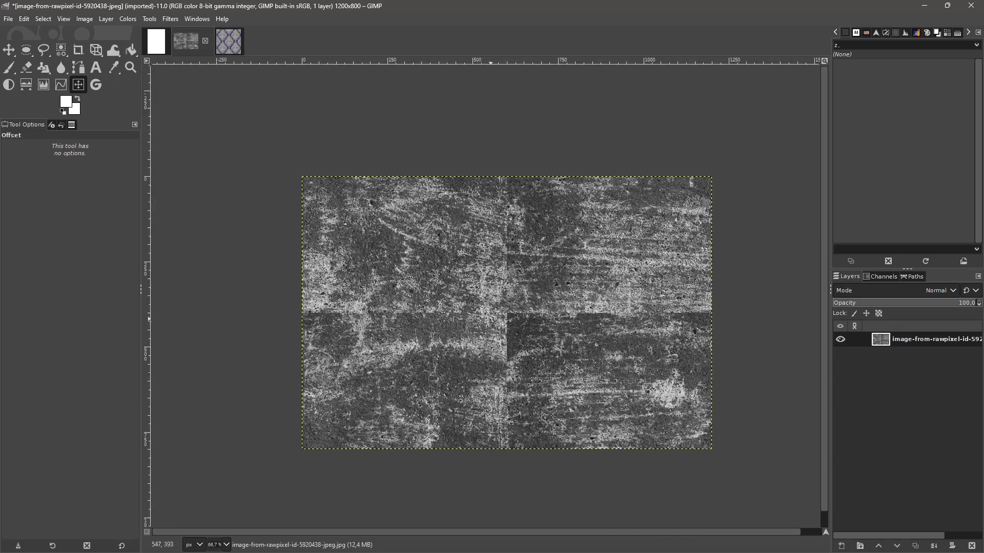
scroll(504, 325, up, 1)
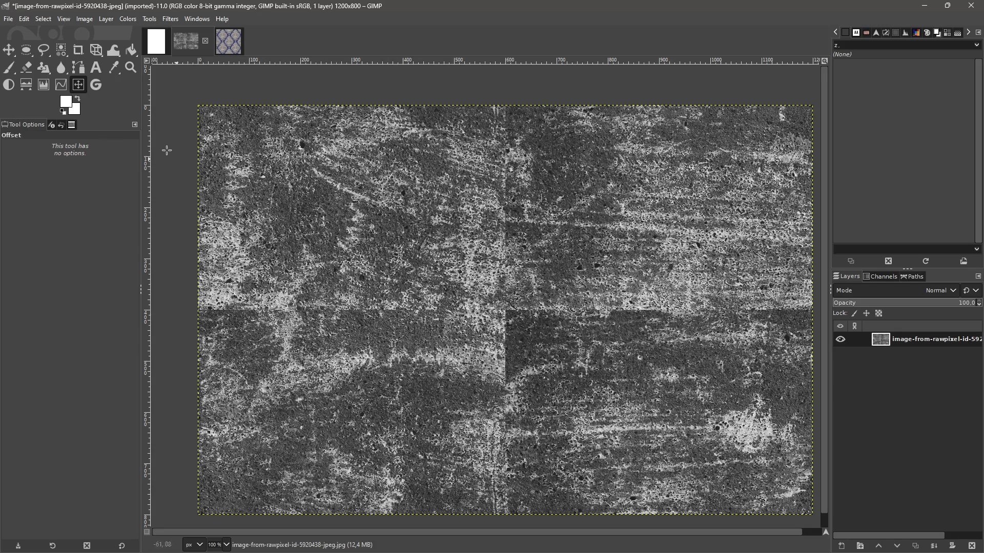
right_click(46, 69)
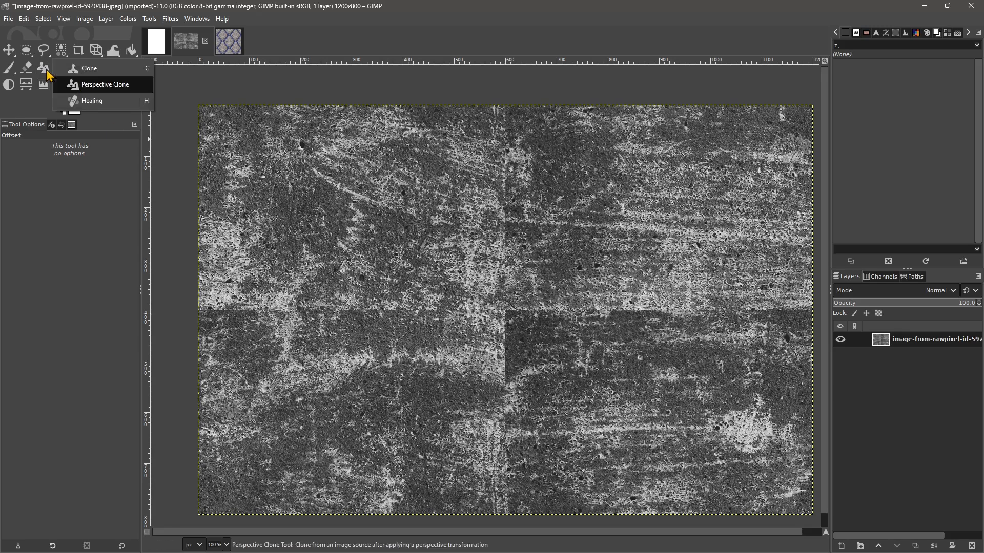
click(88, 68)
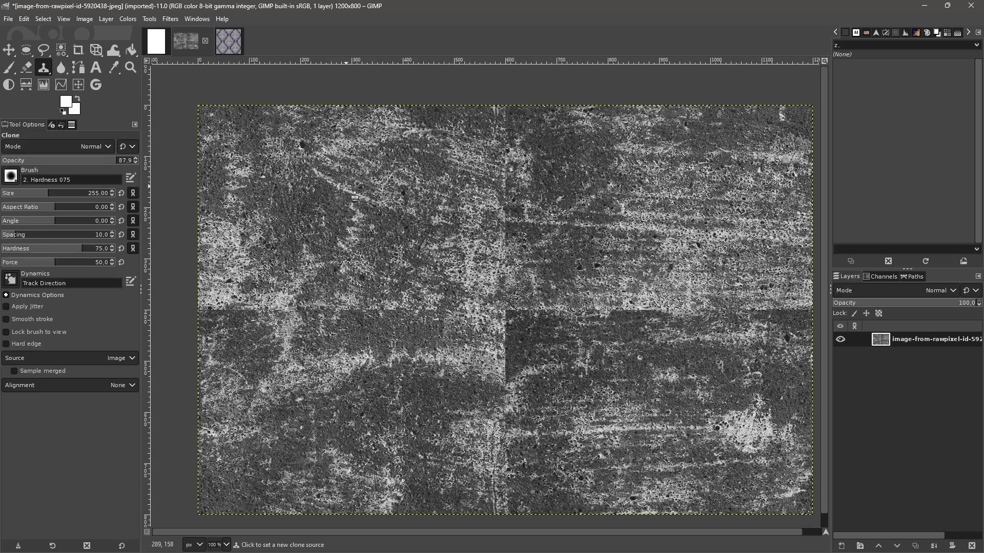
ctrl+click(346, 186)
mouse_move(502, 197)
mouse_down()
mouse_move(507, 166)
mouse_move(480, 132)
mouse_move(483, 211)
mouse_move(500, 96)
mouse_move(523, 143)
mouse_up()
mouse_move(497, 281)
mouse_down()
mouse_move(512, 300)
mouse_move(478, 243)
mouse_move(399, 293)
mouse_move(558, 318)
mouse_move(504, 336)
mouse_move(479, 383)
mouse_up()
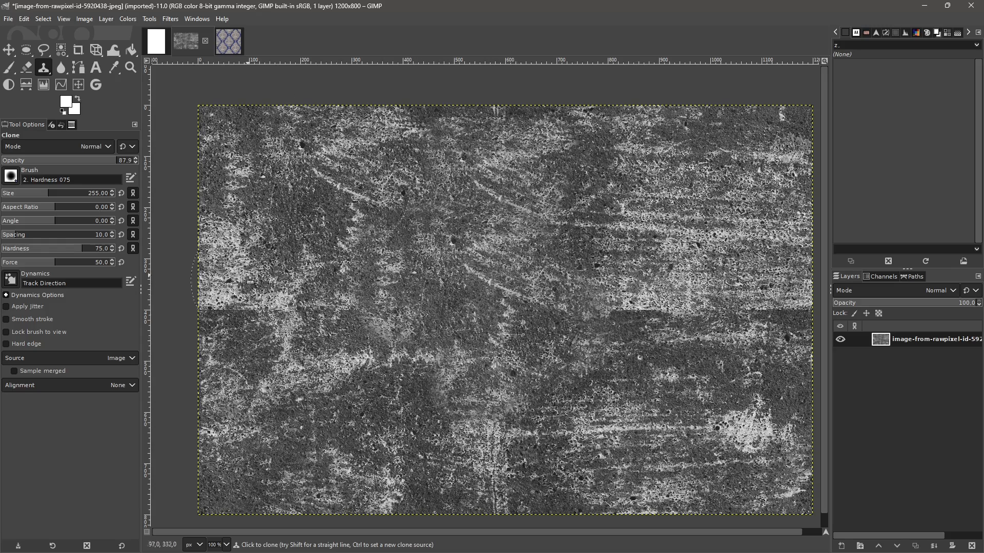
- Use the Healing tool to blend the horizontal seam across the right half of the concrete texture
click(48, 73)
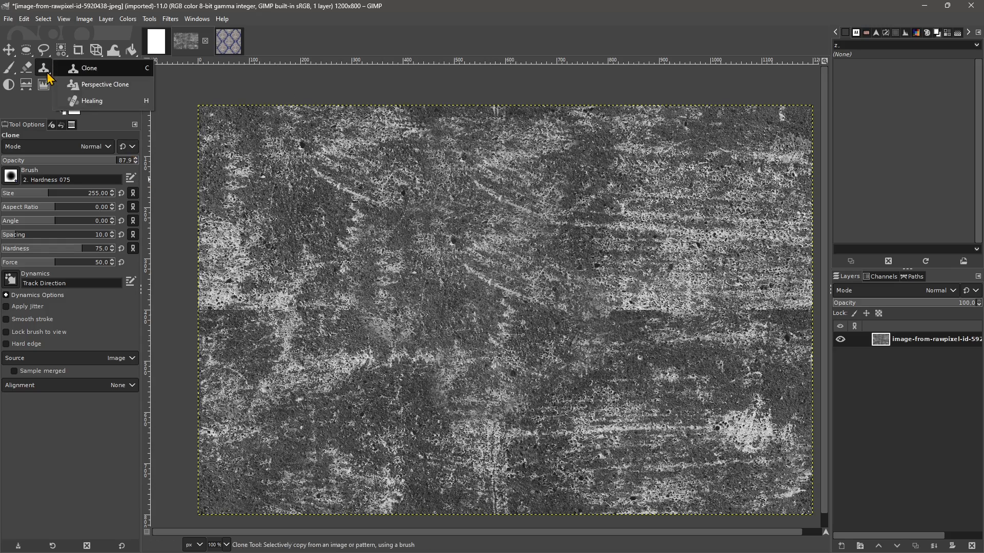
click(91, 100)
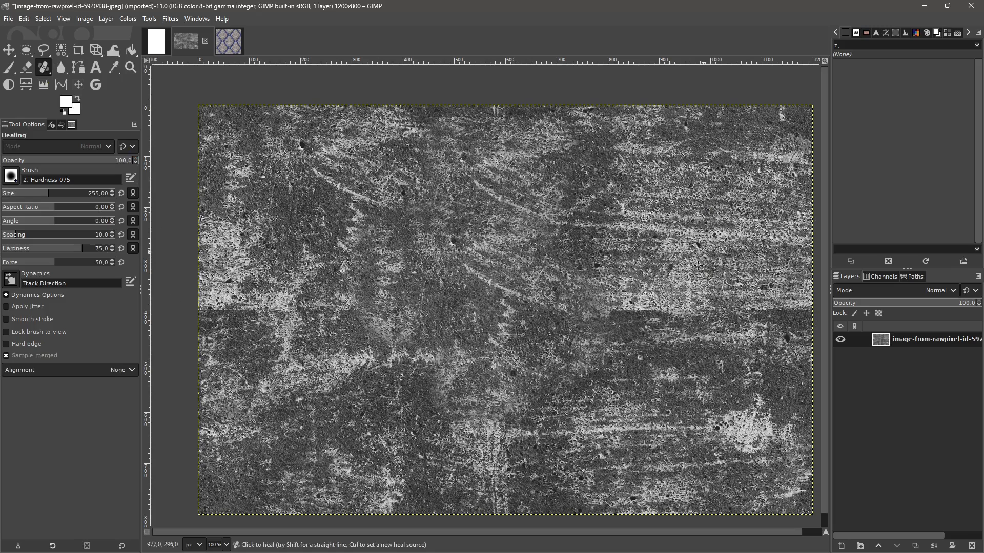
click(607, 332)
click(644, 348)
click(704, 353)
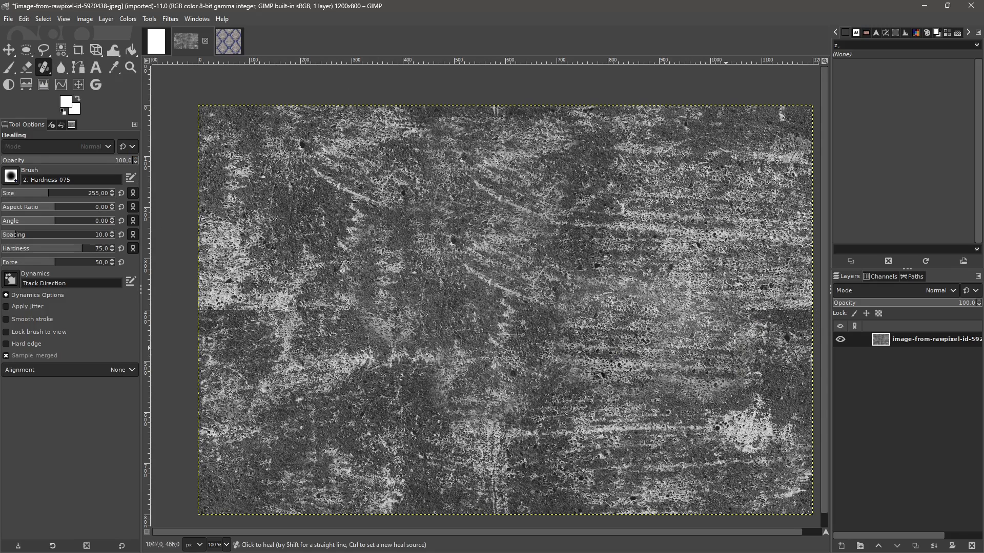
click(747, 357)
- Heal the remaining lower part of the vertical seam and the left half of the horizontal seam
click(544, 452)
click(494, 462)
click(495, 493)
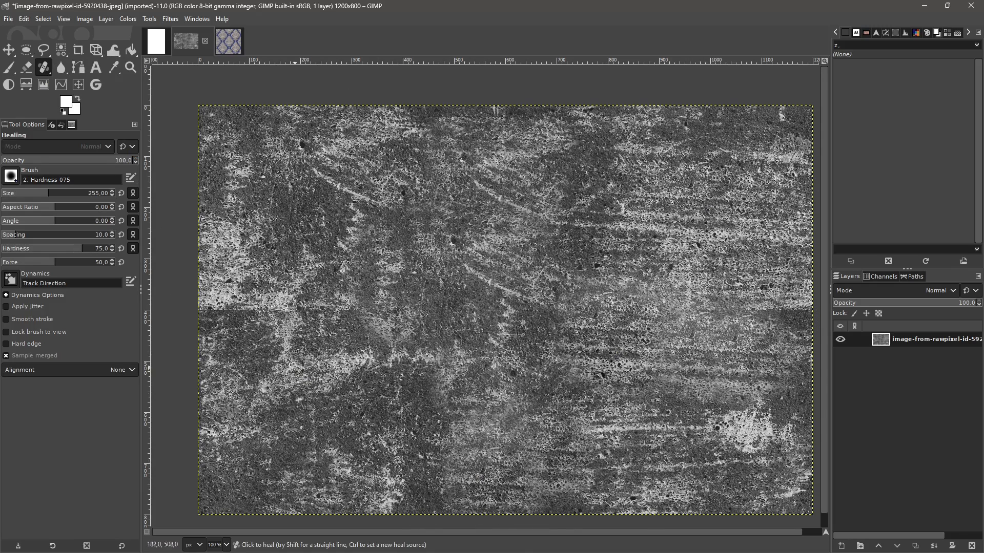
click(272, 328)
click(218, 308)
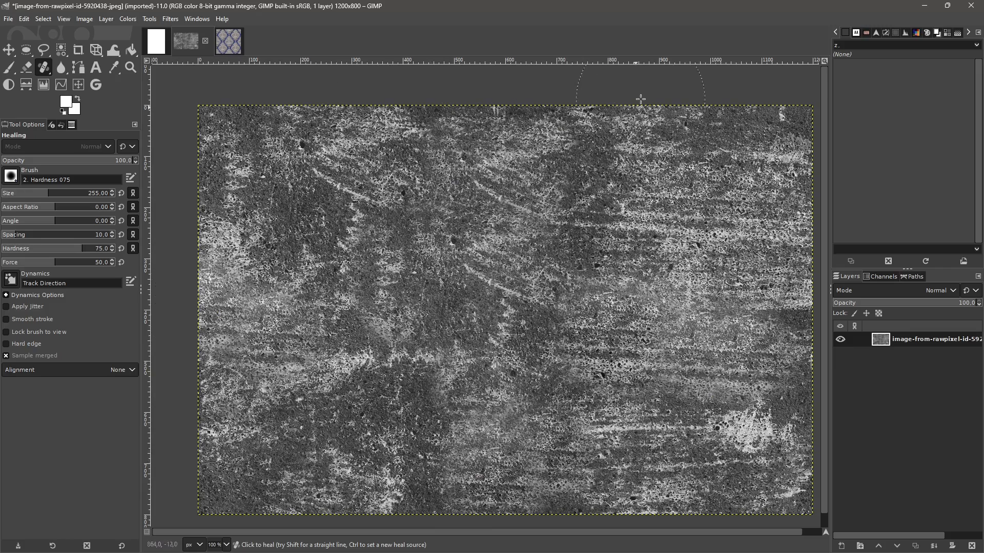
click(342, 236)
- Offset the concrete texture by about 518 px in X and 272 px in Y with wrap-around to expose remaining seams
scroll(411, 365, down, 1)
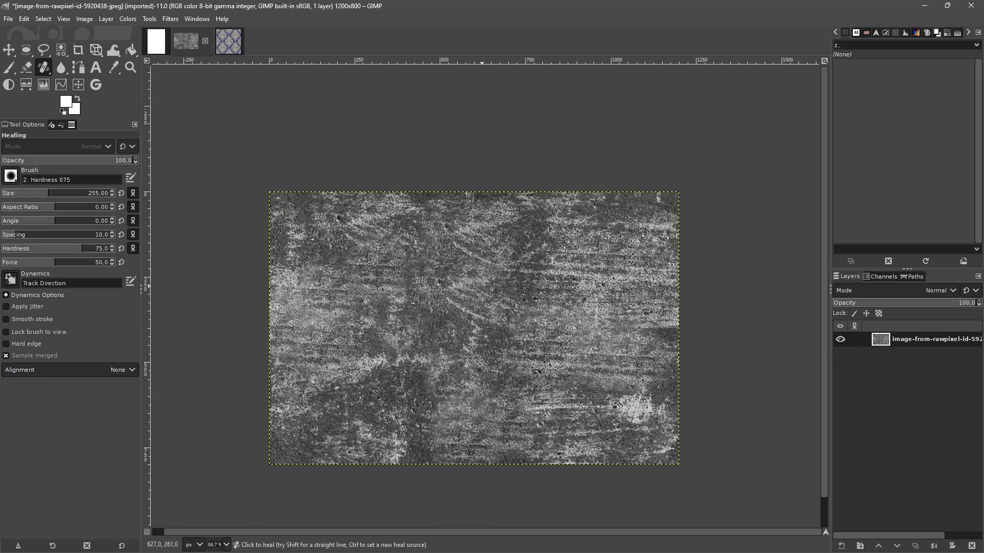
scroll(475, 352, up, 1)
scroll(479, 350, down, 1)
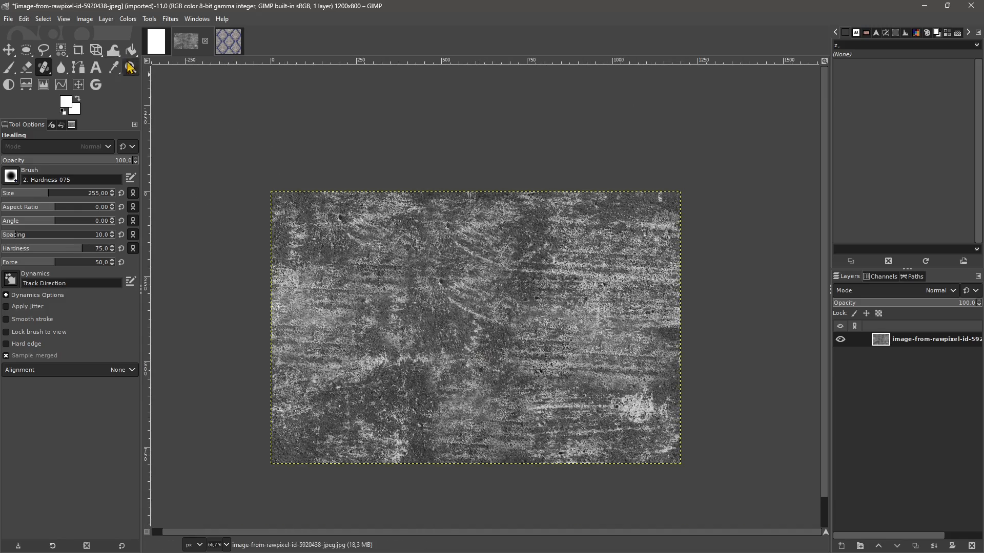
click(81, 88)
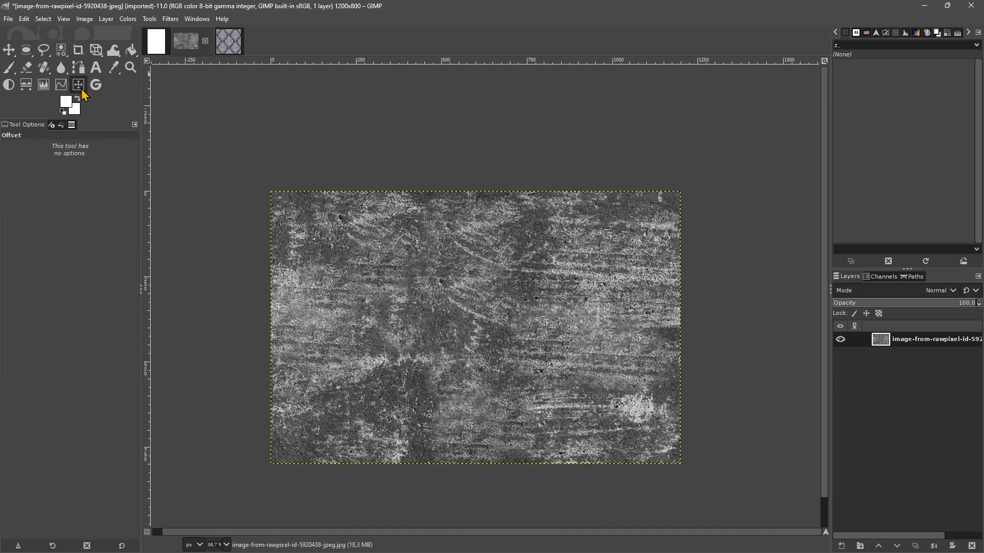
drag(359, 266, 513, 362)
drag(443, 364, 481, 371)
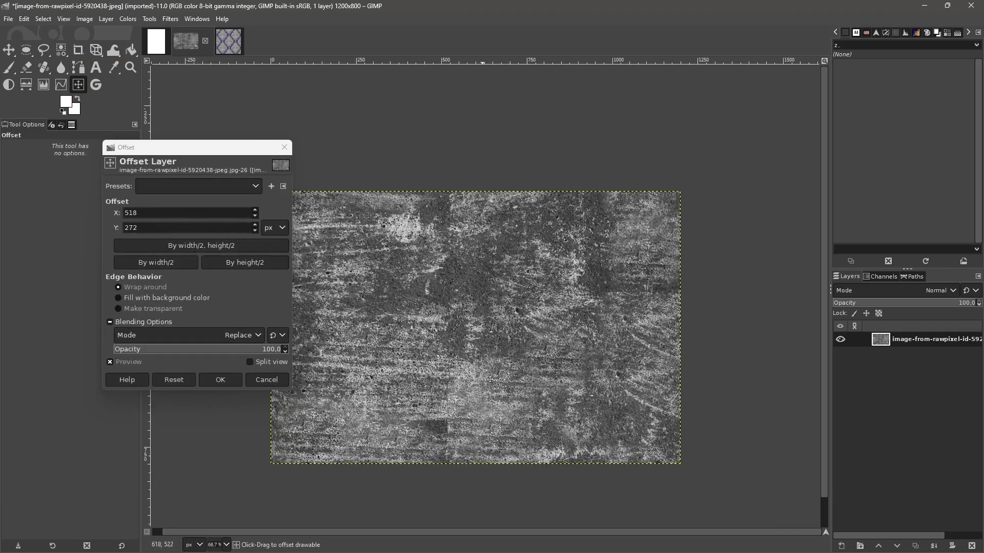
click(210, 382)
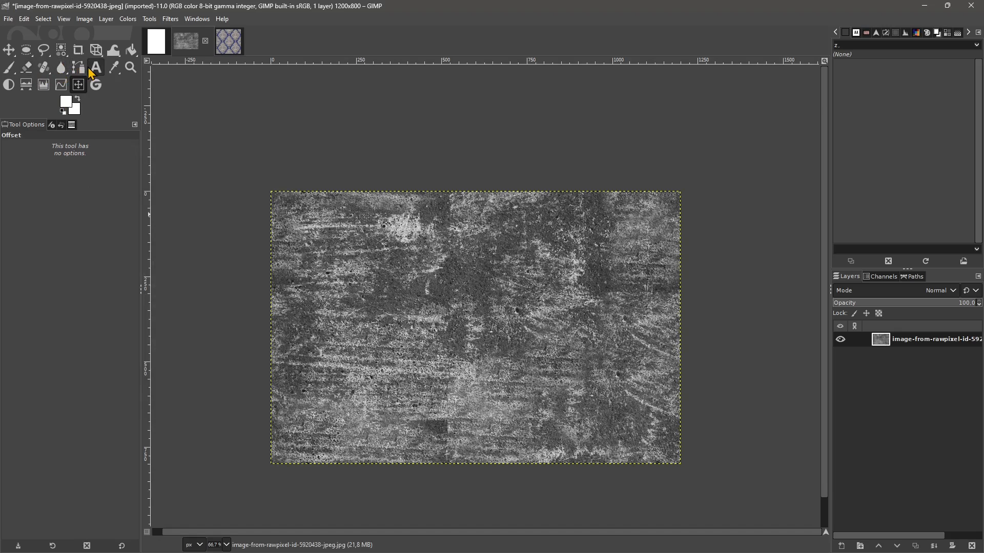
- Set a new heal source in the upper middle of the texture and heal the dark seam patch near the lower centre
click(44, 67)
click(440, 409)
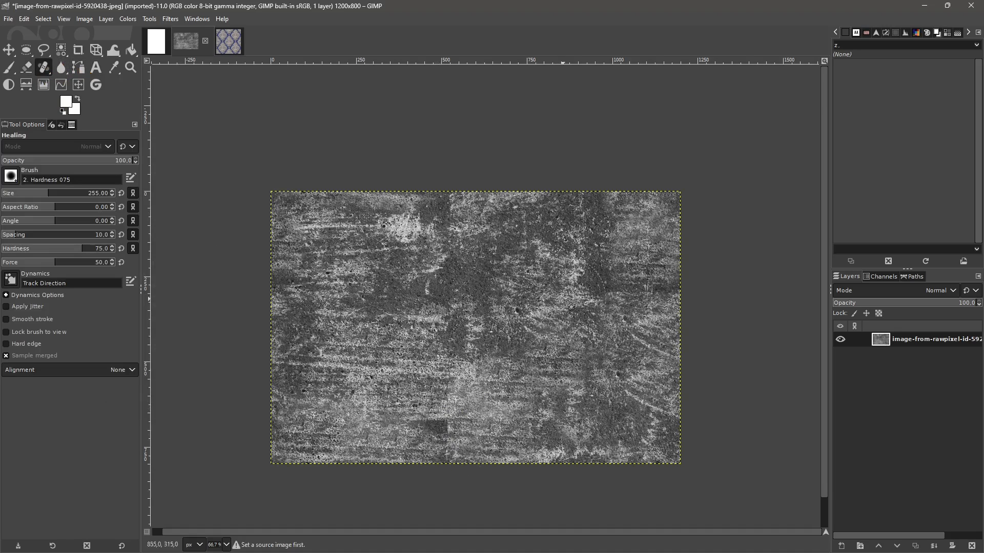
ctrl+click(542, 285)
click(451, 412)
click(441, 437)
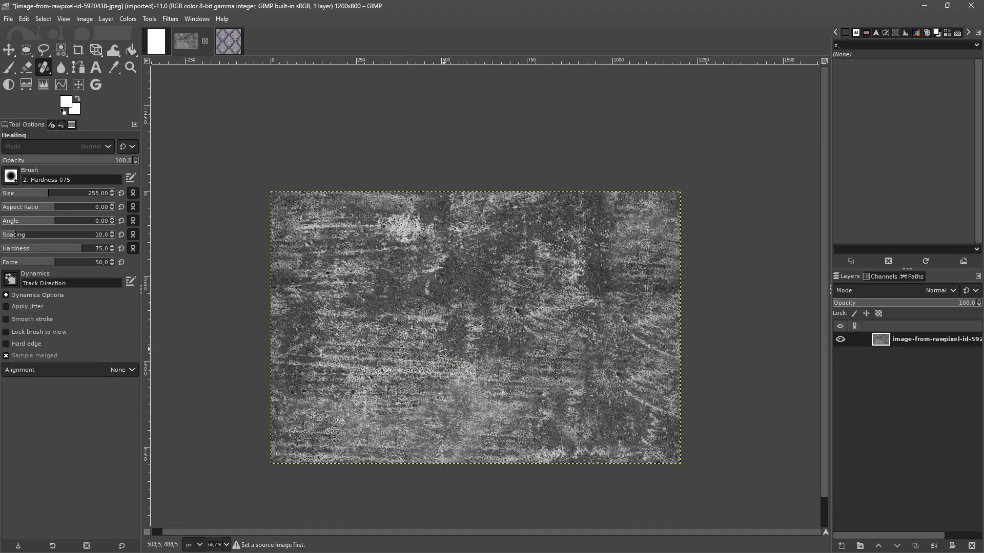
click(448, 356)
click(335, 365)
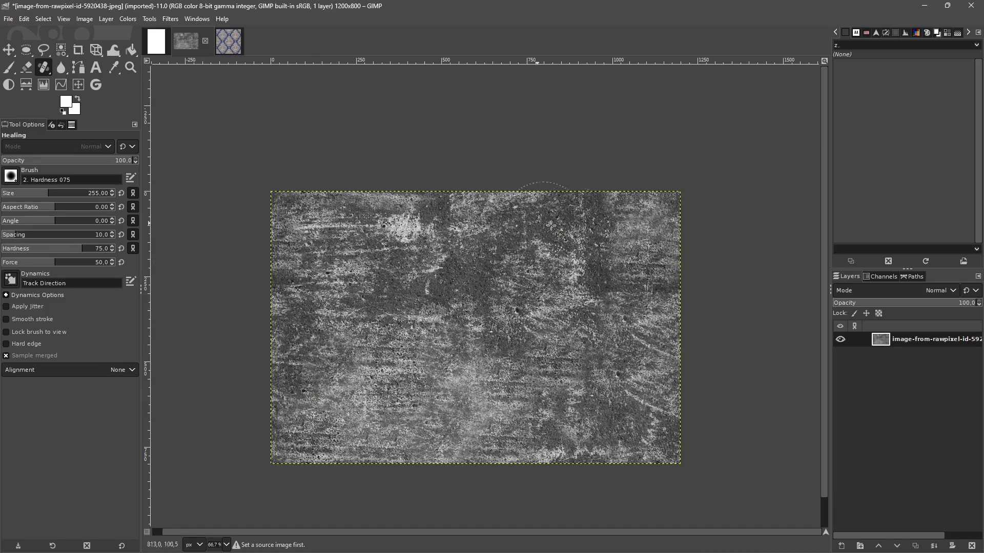
- Offset the healed texture again with wrap-around, by about 624 px in X and -376 px in Y
click(78, 84)
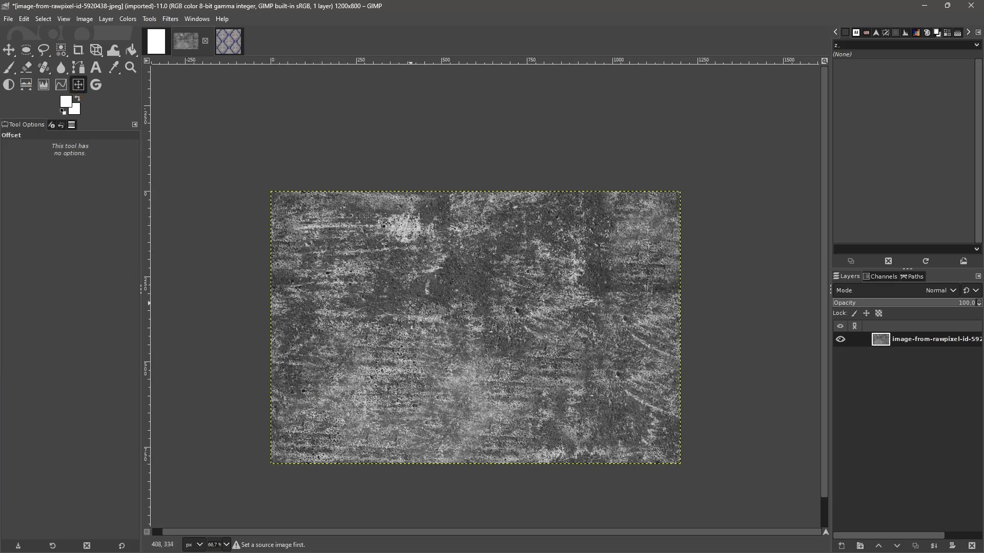
drag(394, 307, 419, 332)
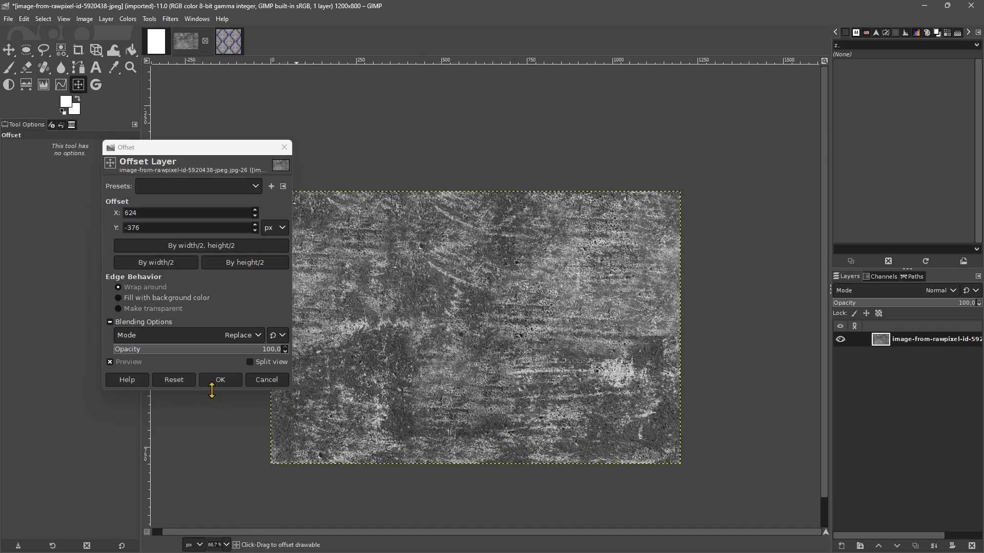
click(226, 380)
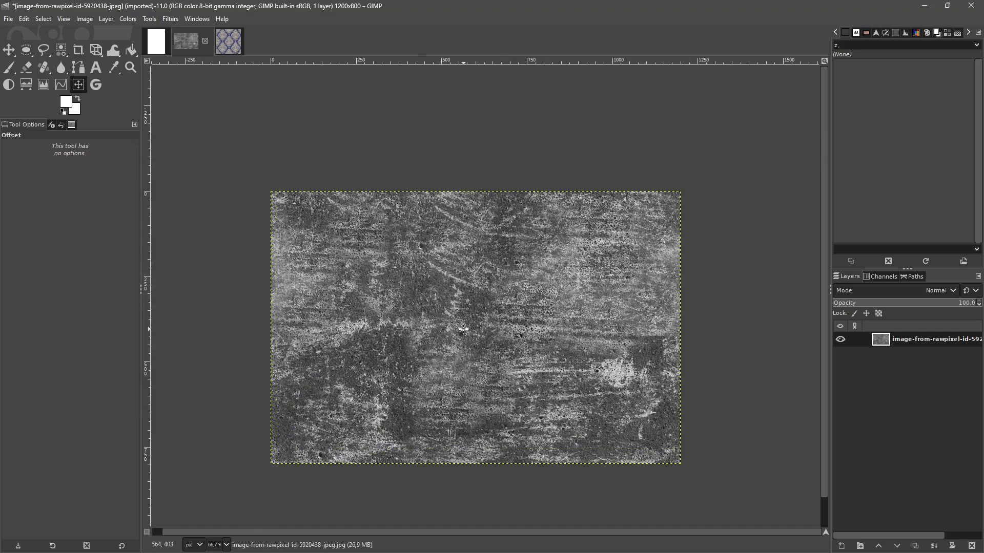
- Open texture-sidewalk-floor-wall-stone-pattern-1022979-pxhere.com.jpg from the Assets folder
click(8, 18)
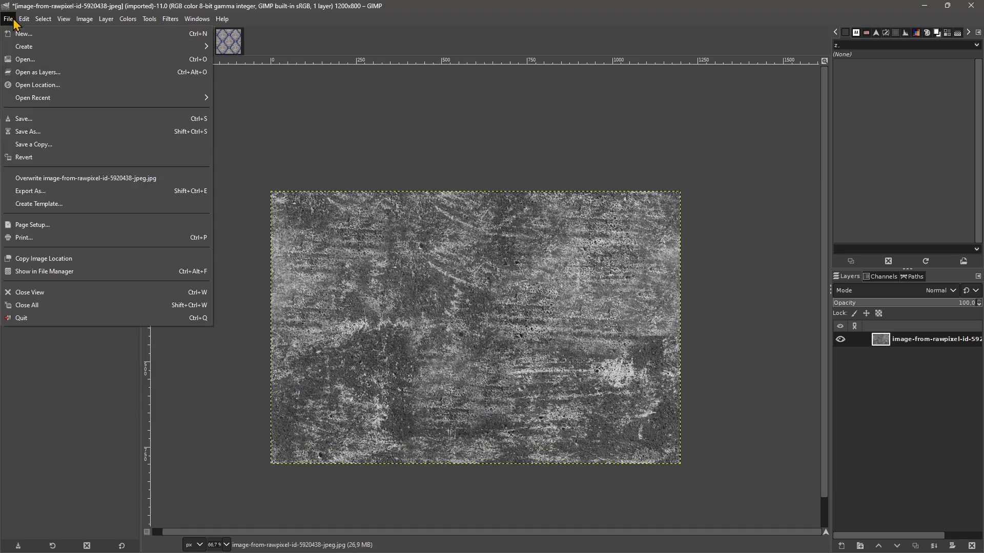
click(36, 61)
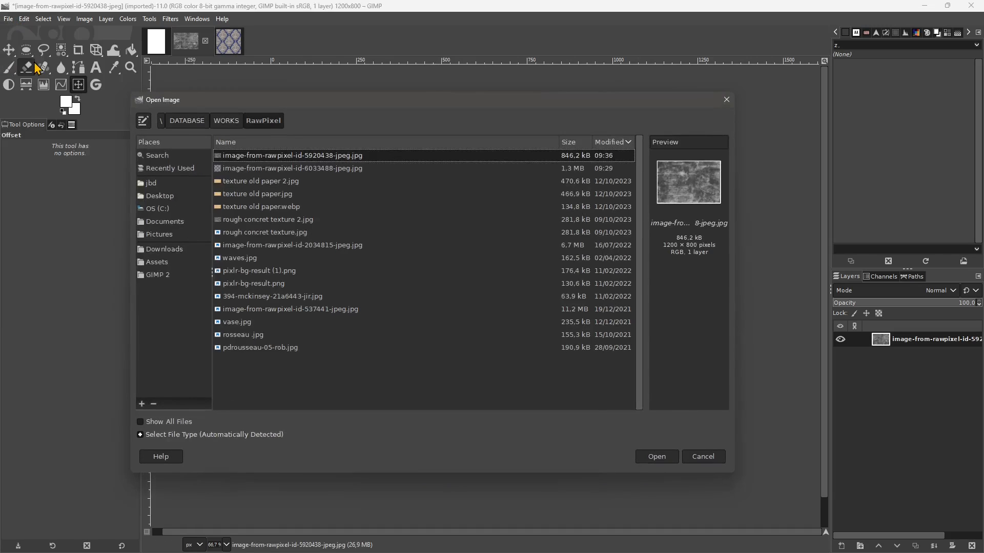
click(157, 263)
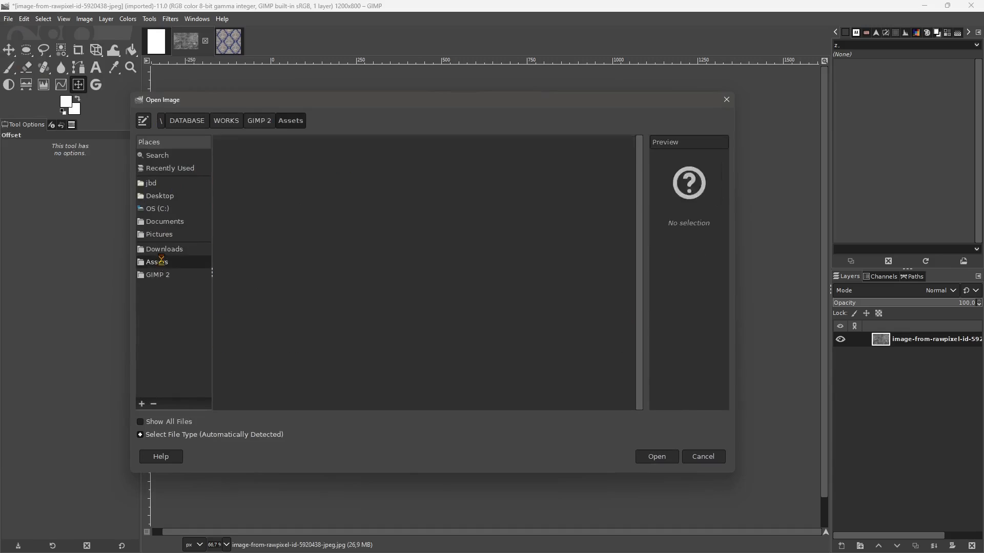
click(259, 168)
click(255, 181)
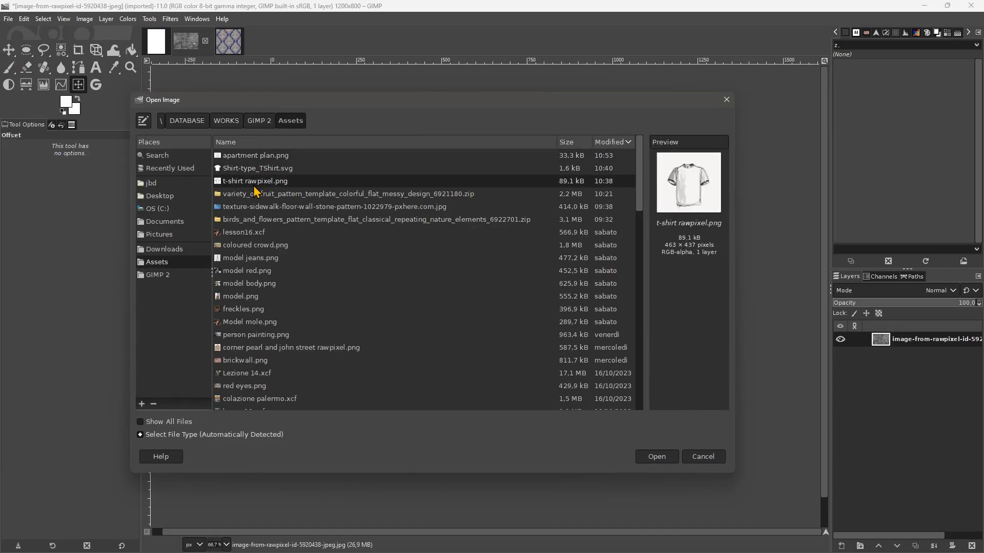
click(254, 190)
key(Down)
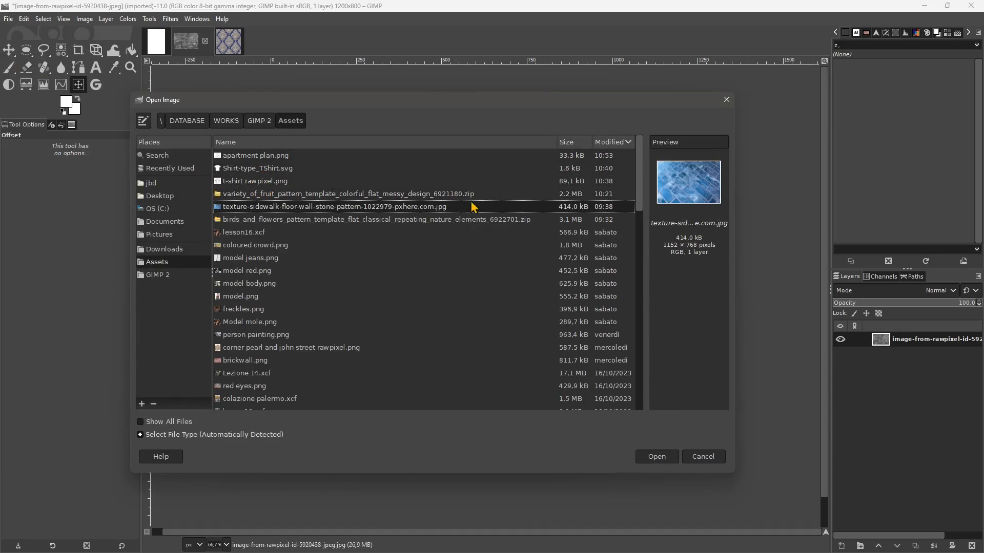
click(656, 458)
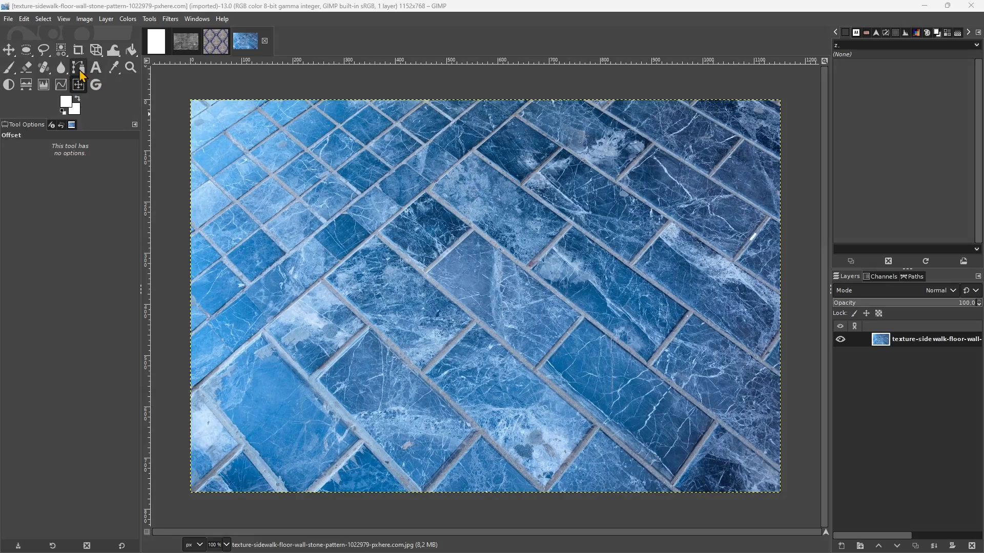
- Start a Corrective (Backward) Perspective transform on the blue tile image, placing the upper-left, lower-left and lower-right handles on grout-line intersections
click(96, 50)
click(45, 177)
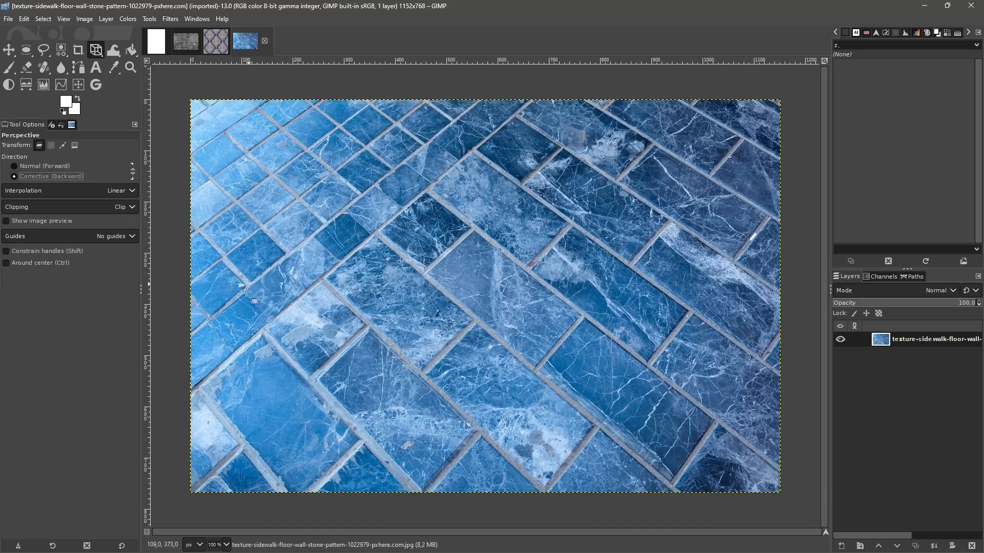
click(243, 309)
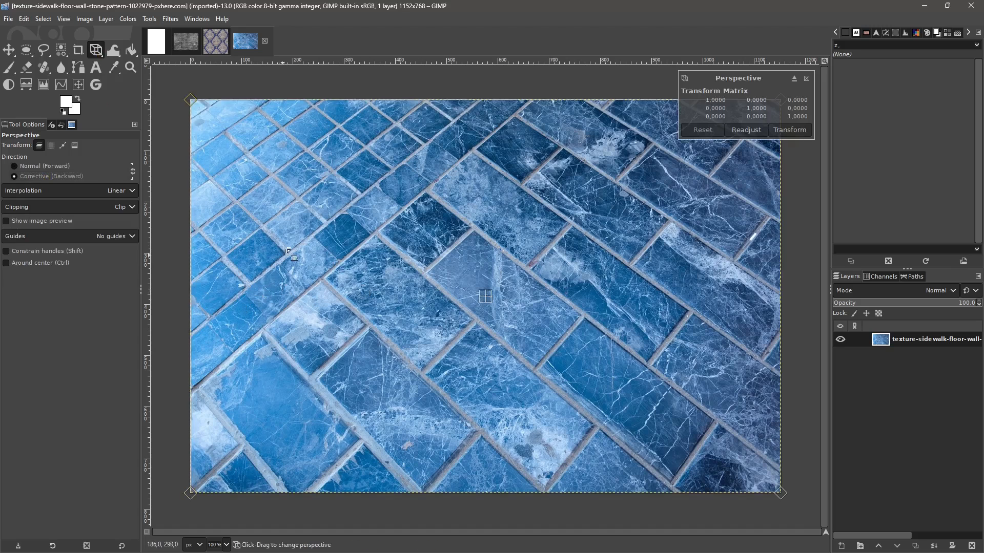
drag(192, 101, 246, 283)
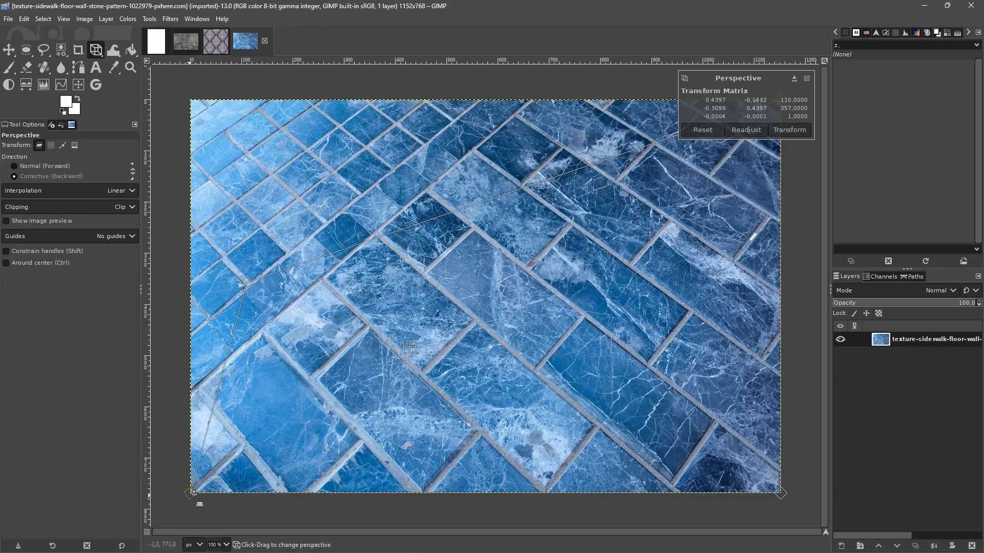
mouse_move(192, 491)
mouse_down()
mouse_move(477, 491)
mouse_move(482, 435)
mouse_move(538, 456)
mouse_move(542, 490)
mouse_up()
drag(247, 283, 292, 250)
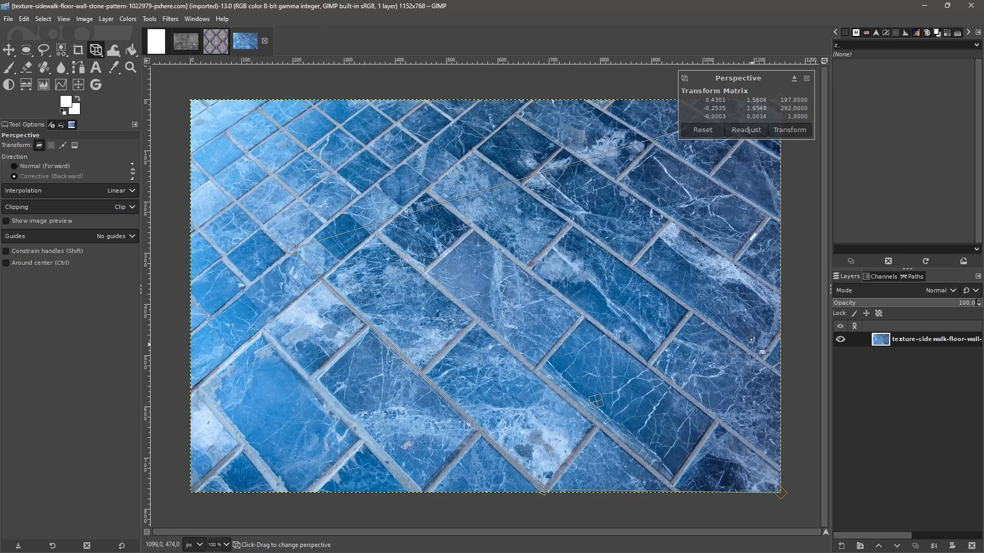
drag(778, 493, 735, 256)
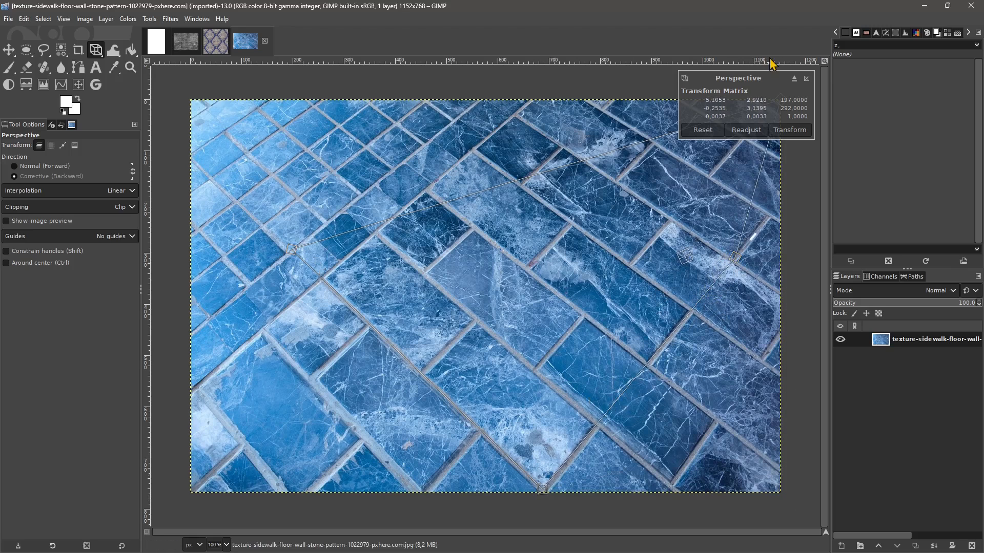
- Place the upper-right perspective handle on the grout-line corner at the image's upper edge, refine the lower-right handle and apply the corrective transform
key(minus)
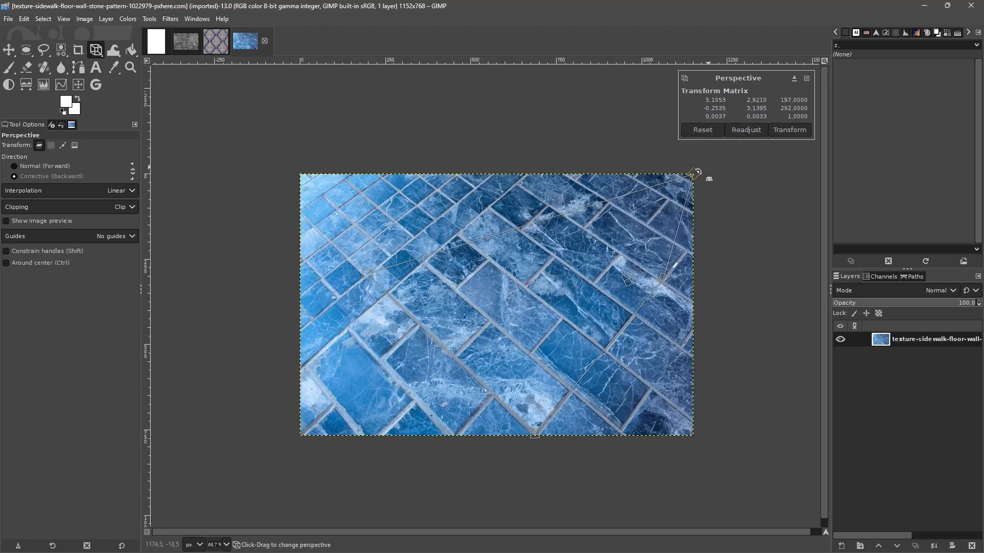
drag(781, 103, 467, 144)
drag(482, 204, 504, 185)
scroll(493, 168, up, 3)
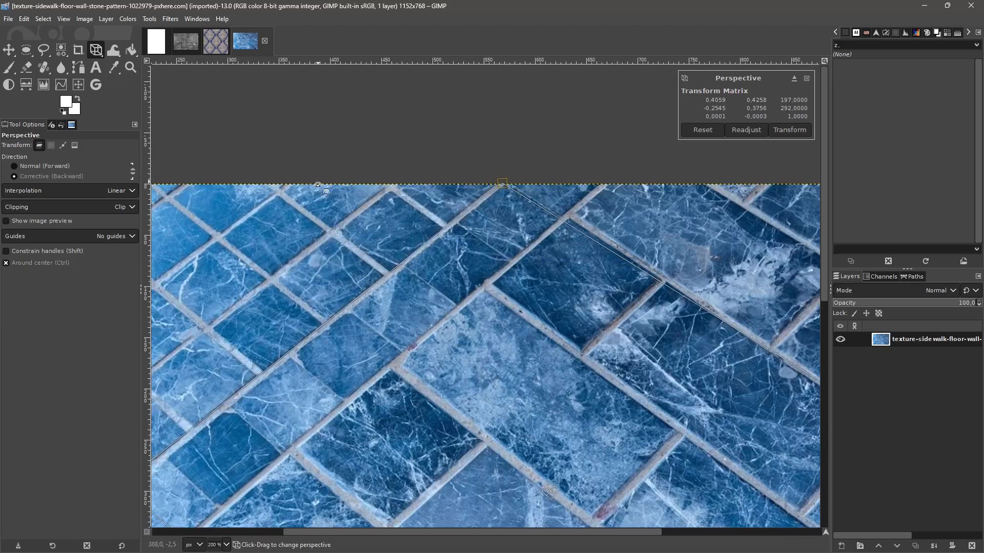
scroll(325, 186, down, 2)
scroll(657, 352, up, 1)
drag(679, 340, 667, 351)
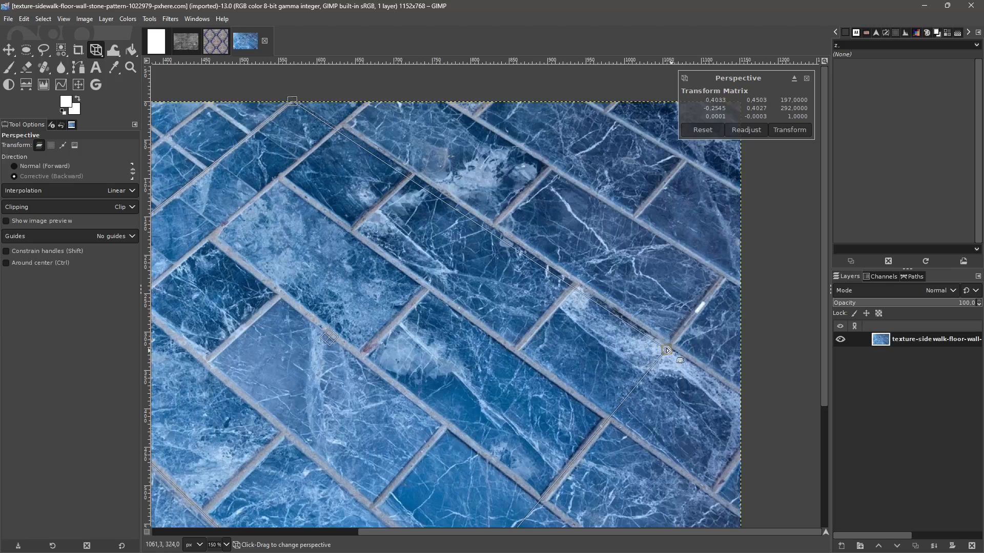
scroll(663, 307, down, 2)
click(790, 130)
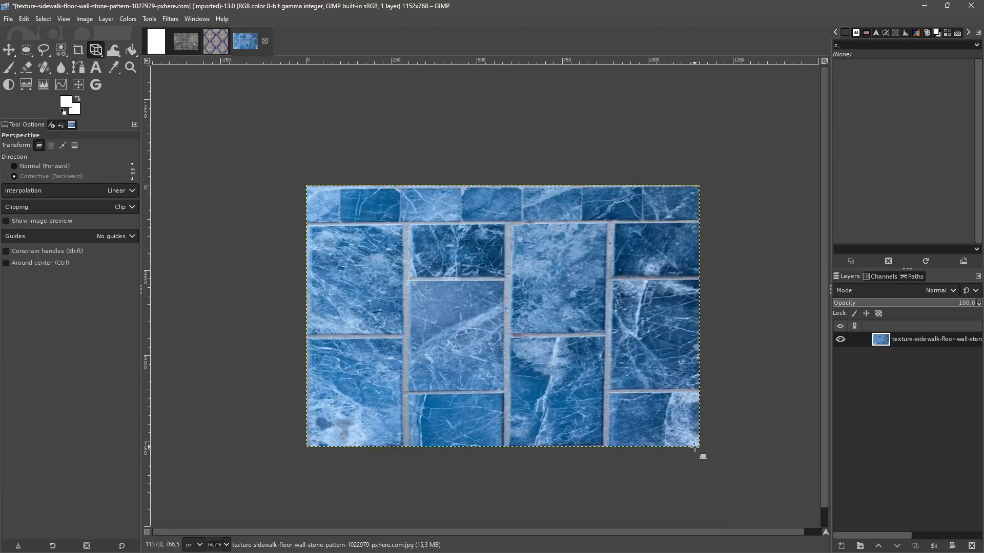
- Scale the straightened tile image to 600 × 600 px with the width and height unlinked
click(82, 20)
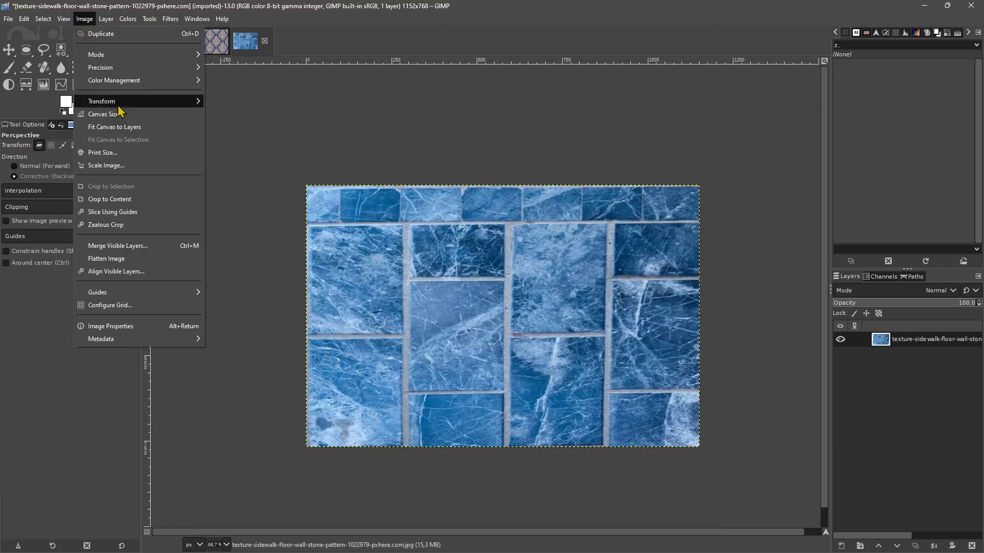
click(109, 165)
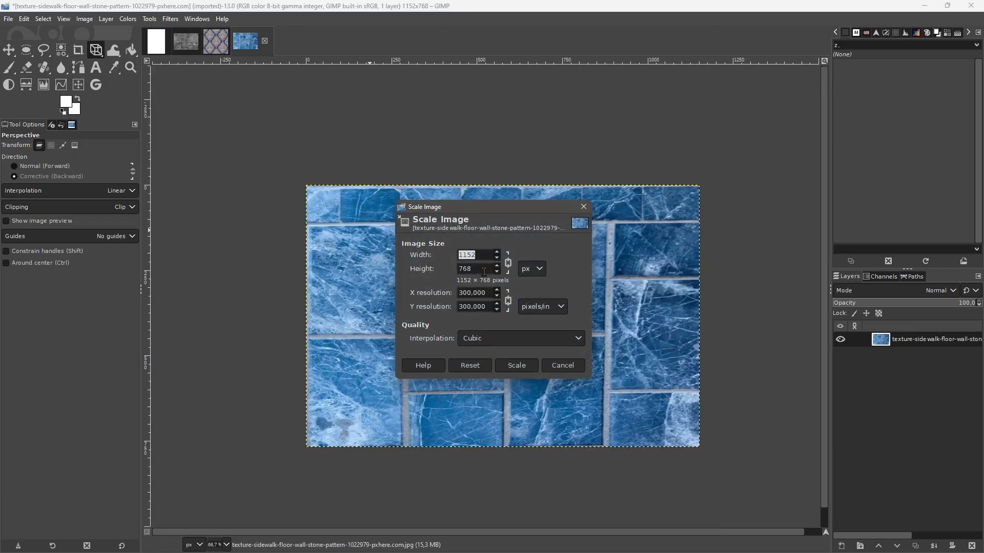
click(508, 265)
click(485, 255)
drag(483, 257, 443, 255)
text(600)
key(Tab)
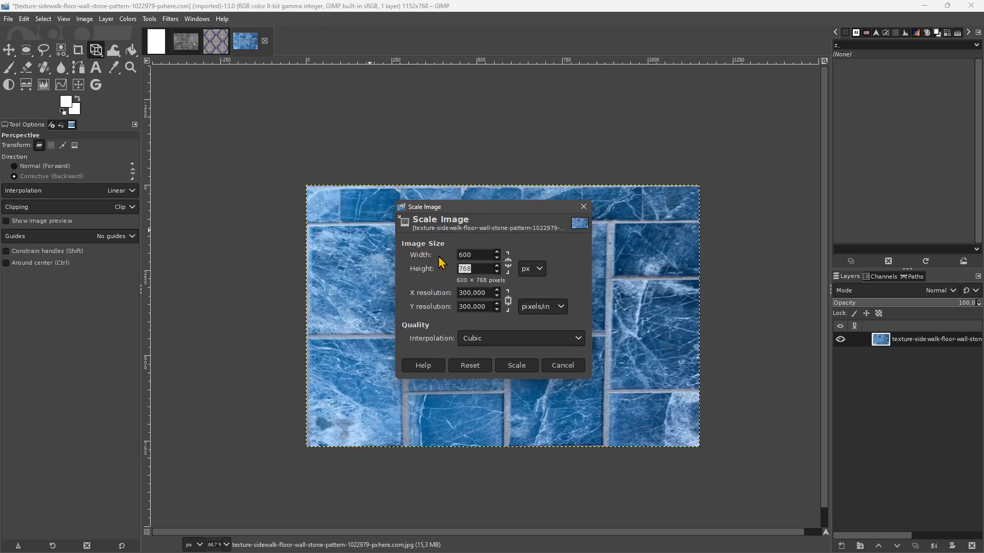
text(69)
click(528, 365)
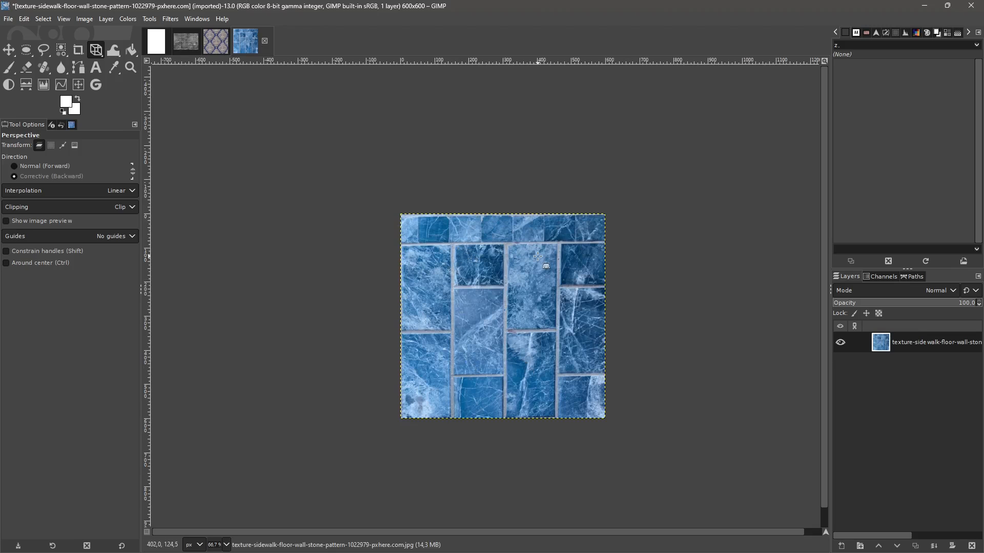
- Offset the tile layer with wrap-around by about 275 px in X and 111 px in Y
click(78, 85)
drag(467, 316, 561, 351)
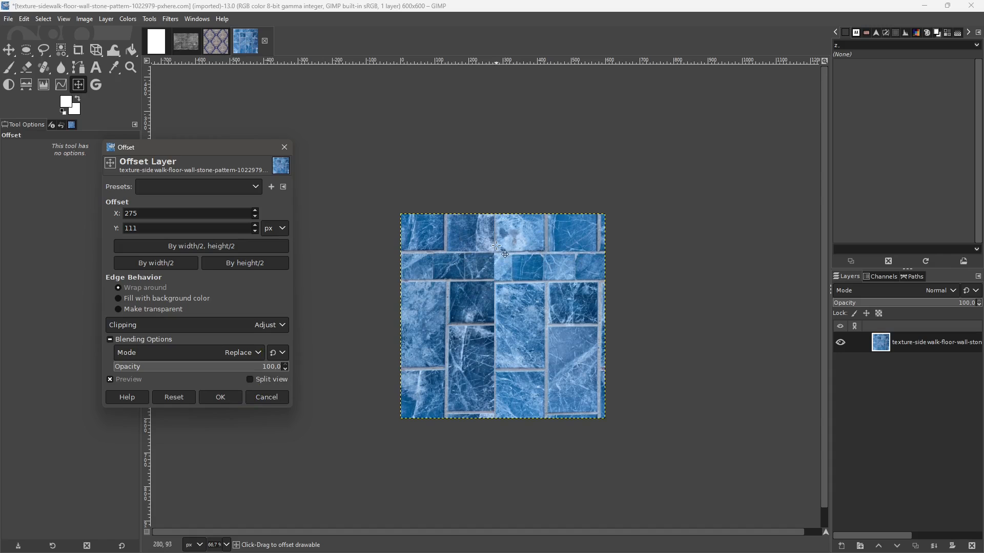
click(220, 397)
- Clone the vertical grout line near the image's right edge down over the central vertical seam, using a brush size of 25
key(plus)
key(plus)
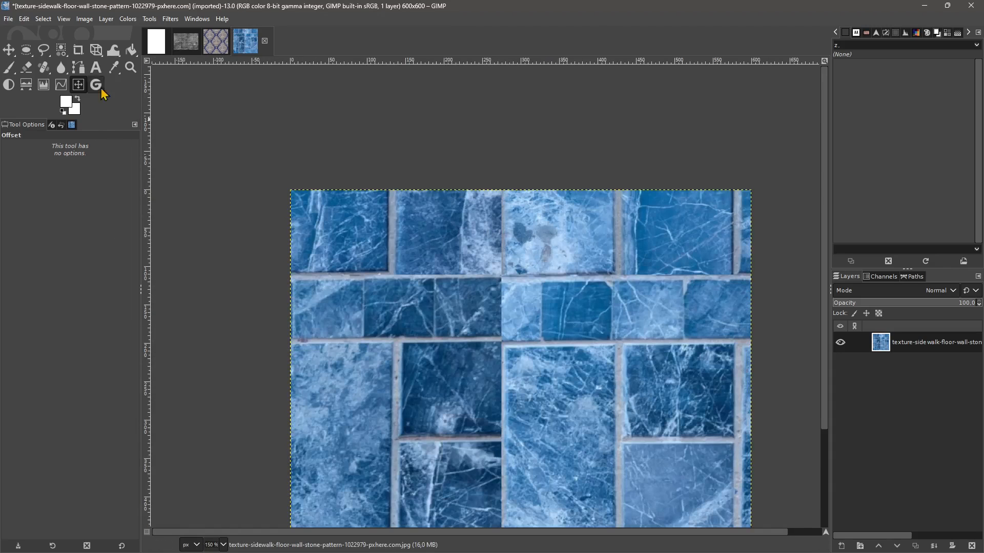
click(41, 71)
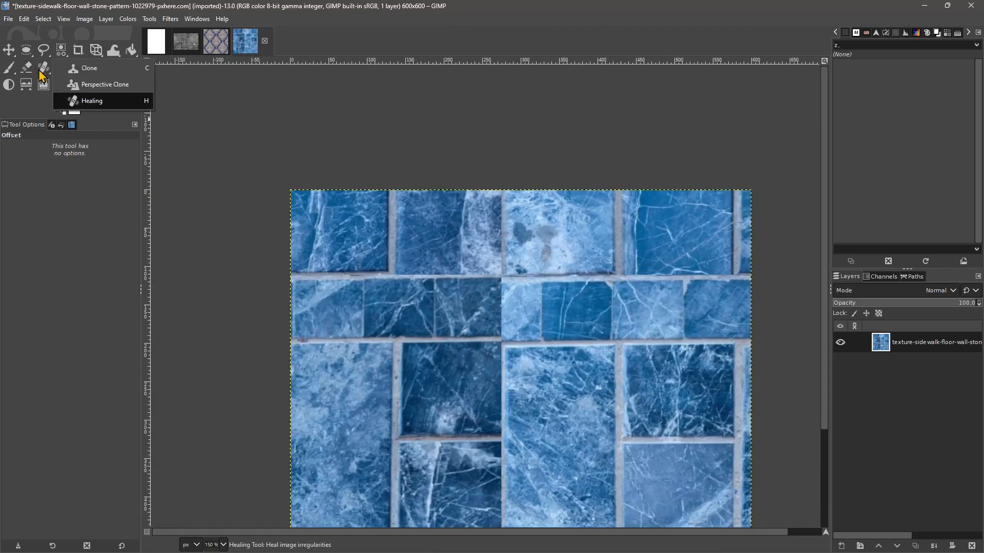
click(95, 77)
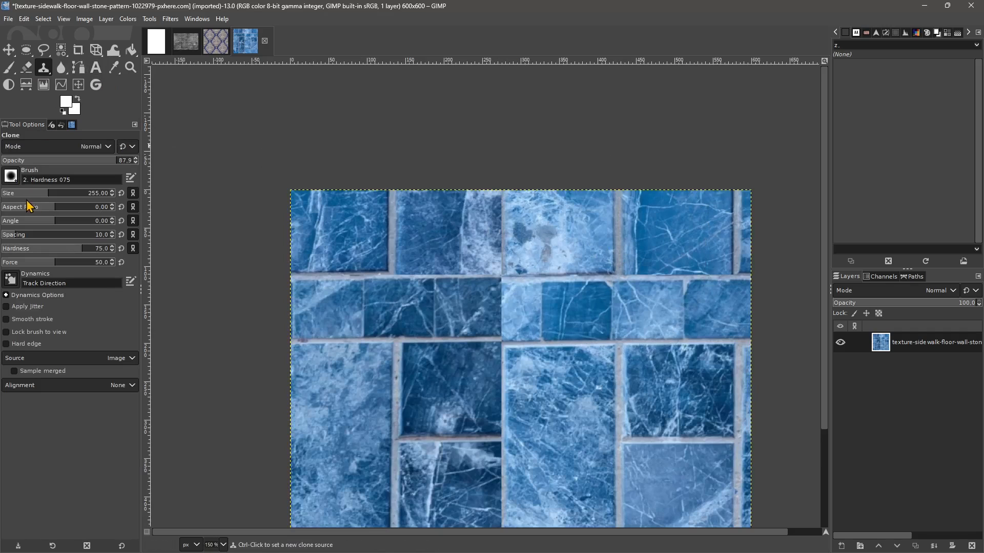
drag(27, 201, 16, 204)
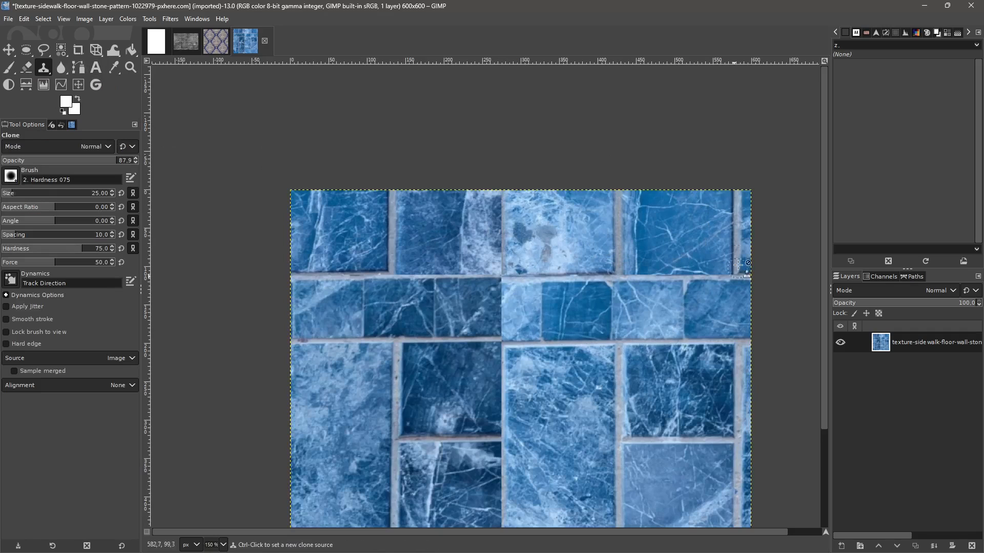
ctrl+click(738, 202)
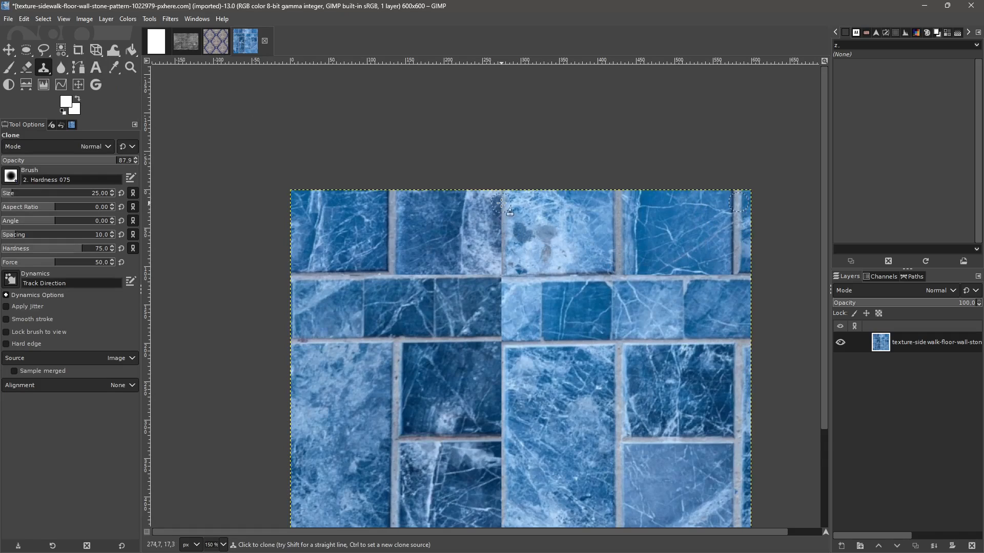
drag(504, 197, 505, 528)
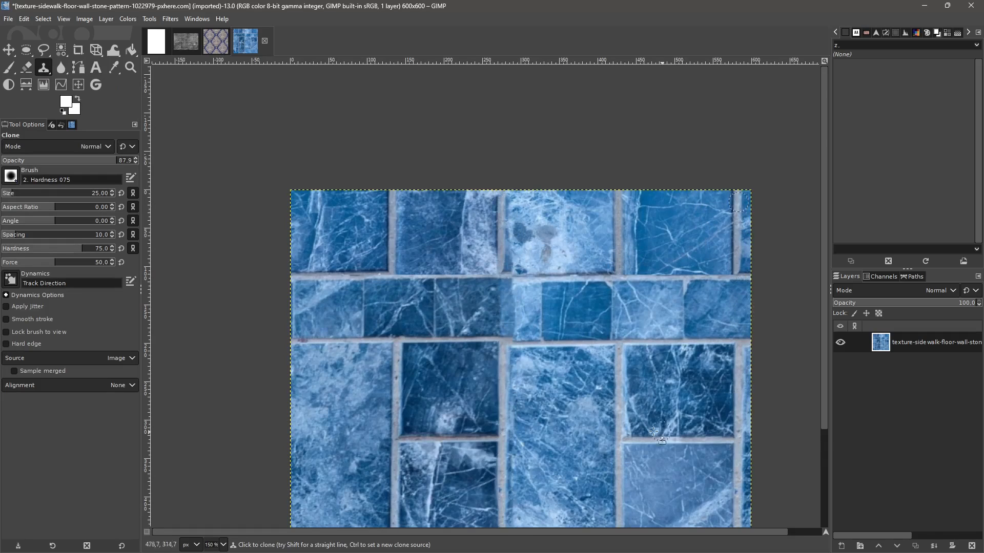
ctrl+click(336, 341)
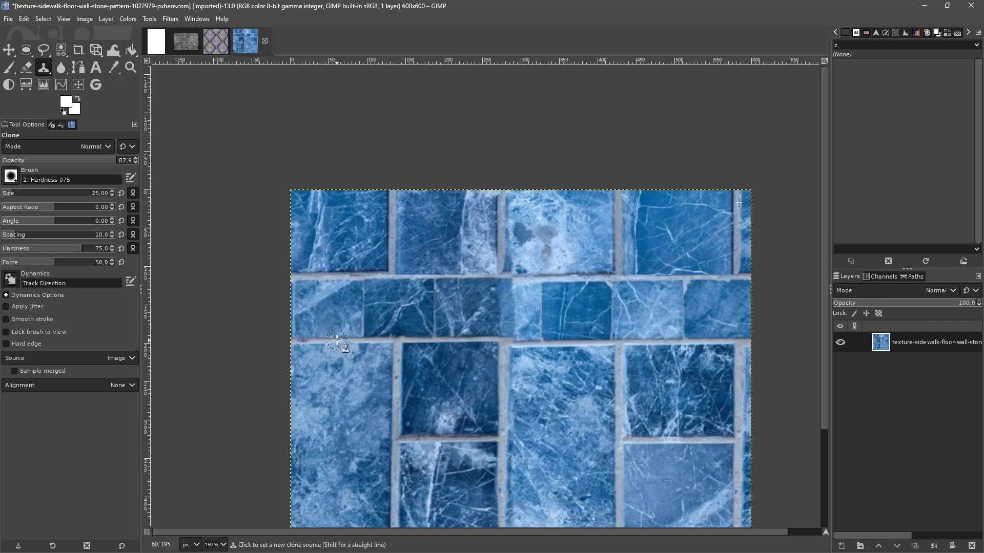
drag(401, 340, 549, 340)
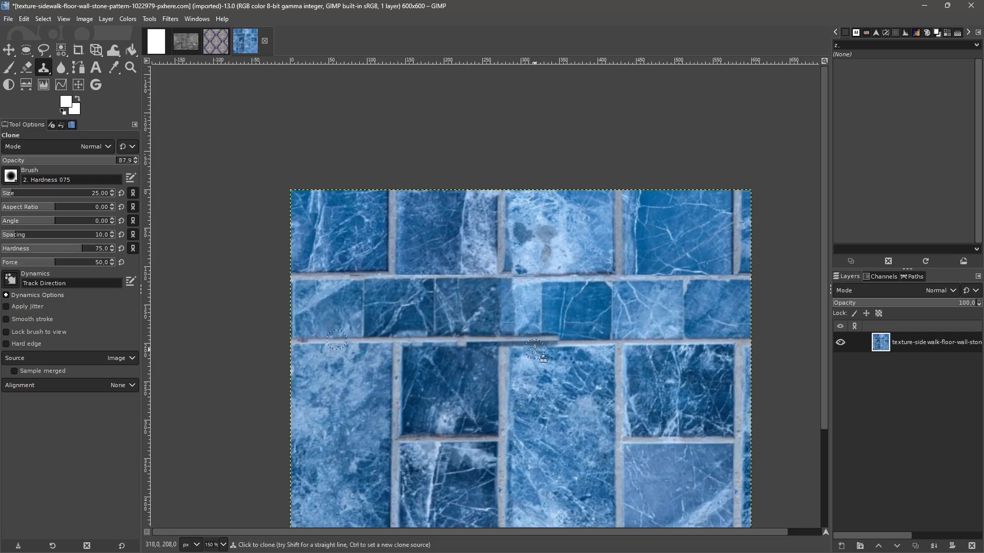
key(ctrl+z)
- Sample the horizontal grout junction right of the seam and clone it along the horizontal grout line from the seam to that junction
ctrl+click(613, 341)
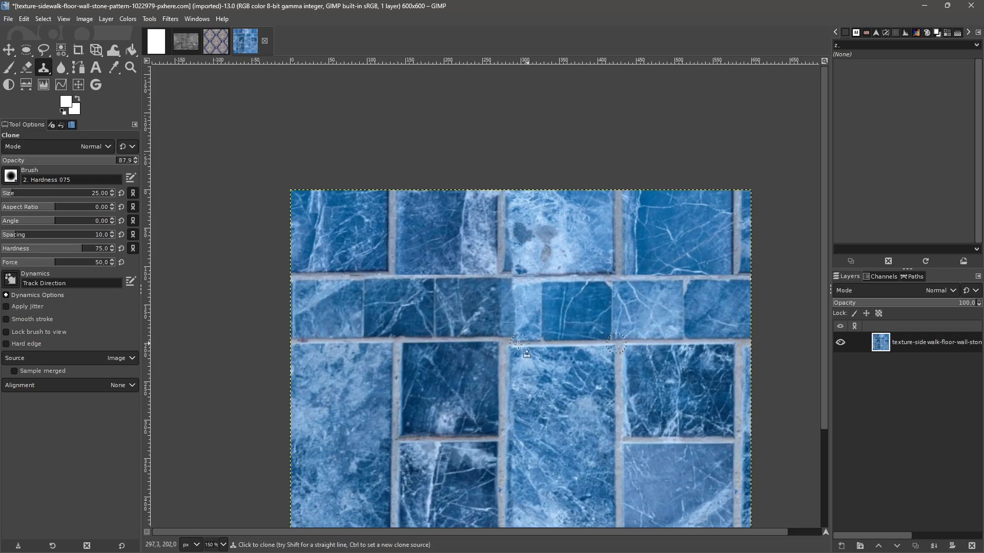
drag(501, 340, 614, 343)
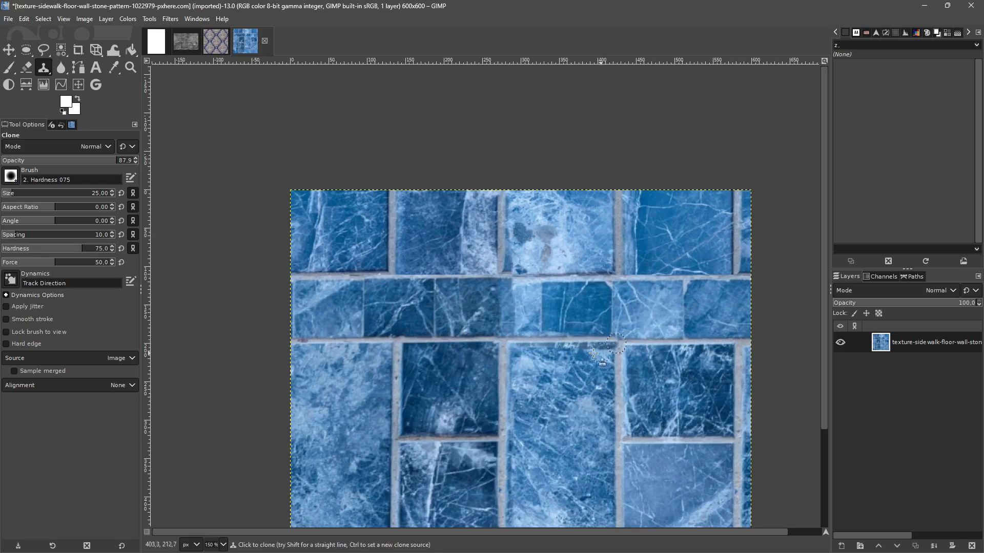
scroll(460, 258, down, 1)
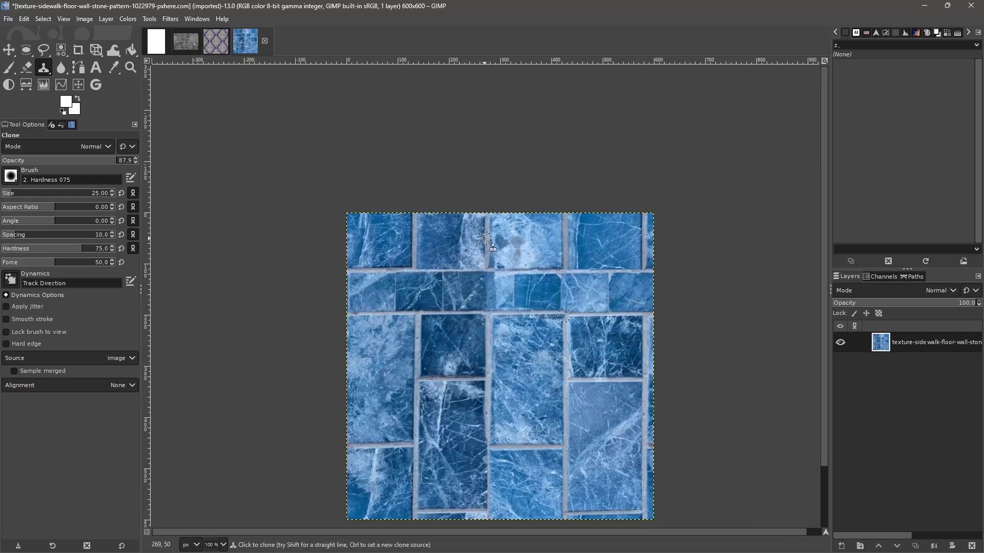
- Open apartment plan.png from the Assets folder
click(8, 19)
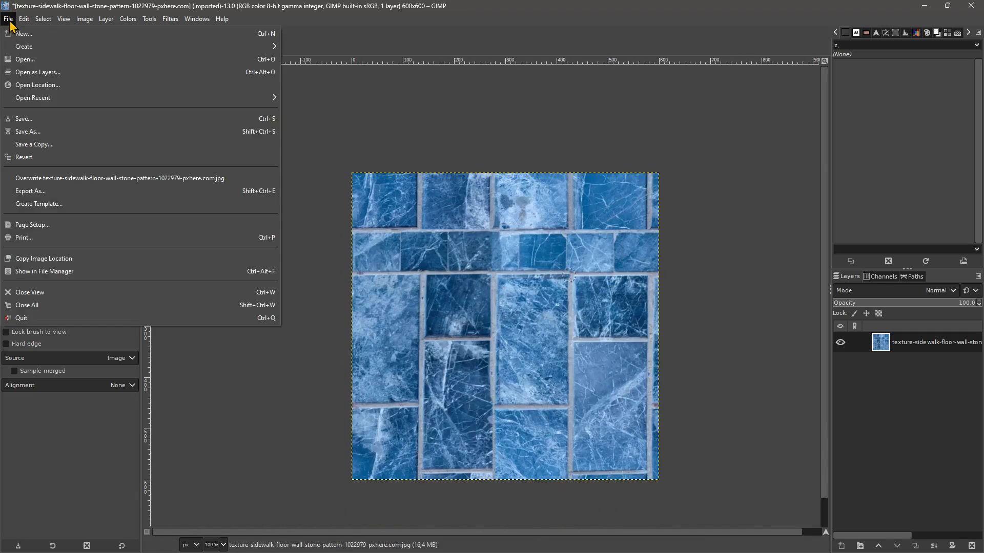
click(18, 61)
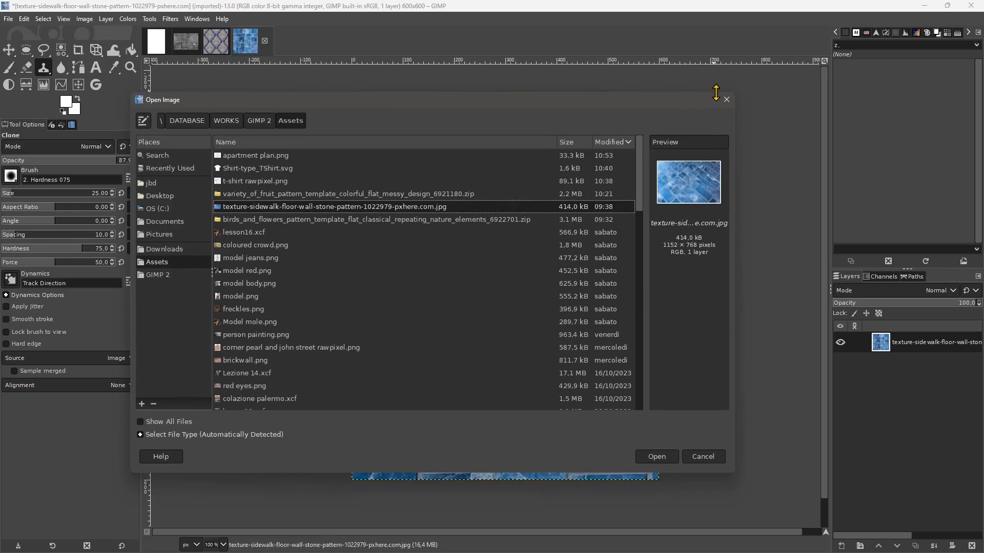
click(253, 186)
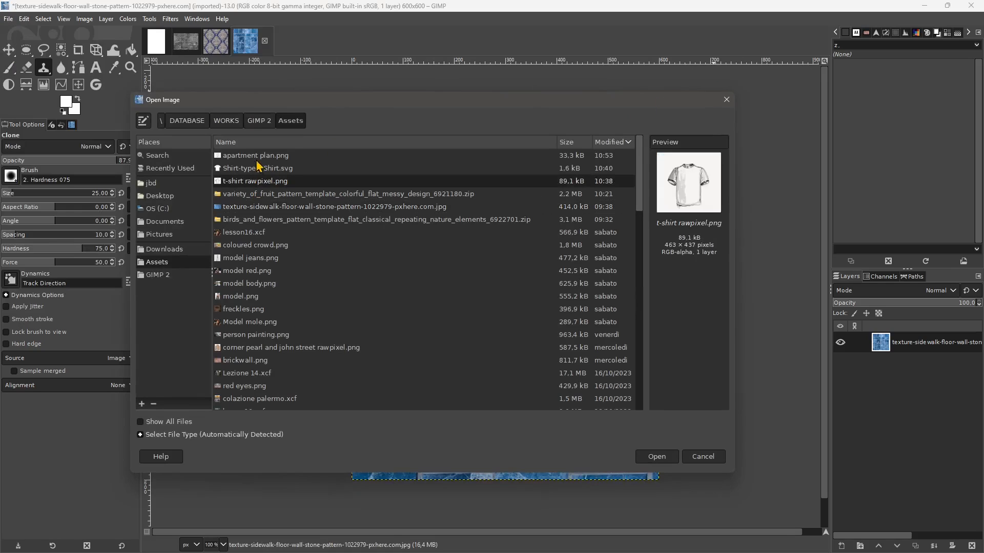
click(258, 157)
click(669, 456)
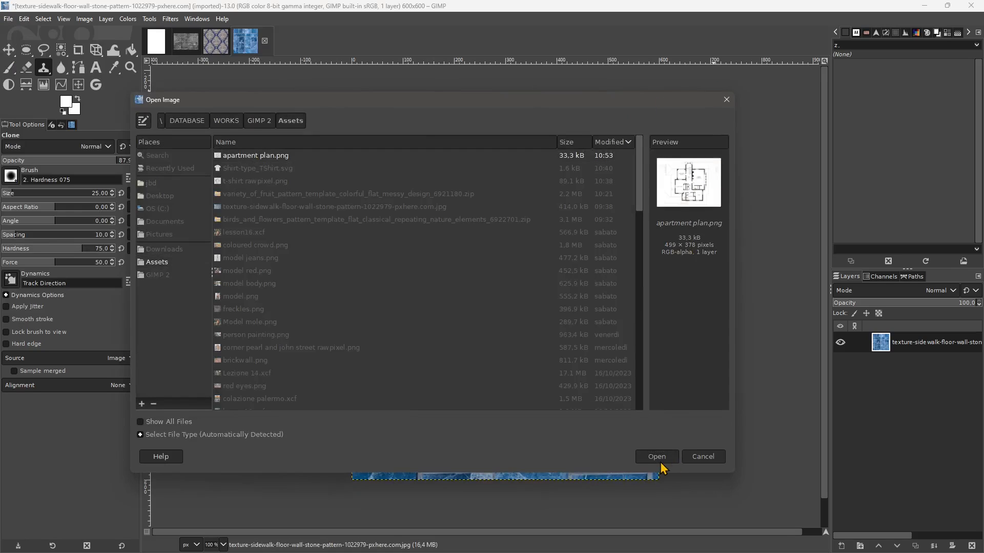
- Copy the blue tile layer and paste it as a new pattern, with "tiles blue" as both pattern name and file name
click(249, 44)
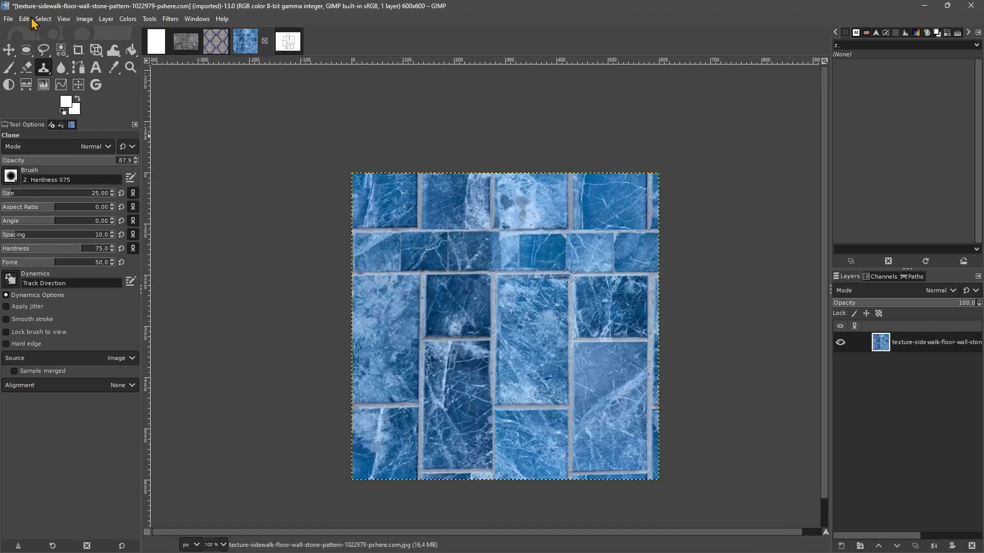
click(32, 19)
click(47, 97)
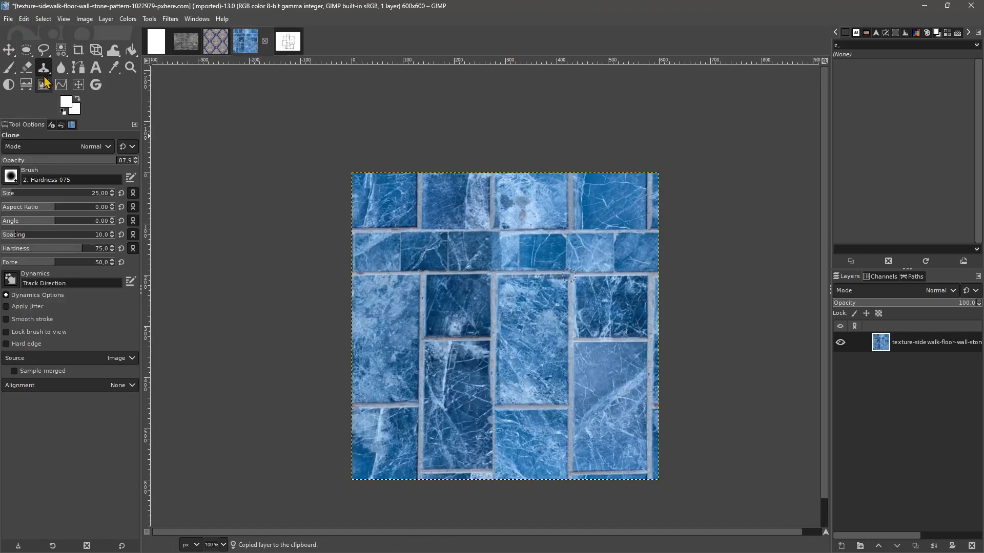
click(24, 19)
mouse_move(77, 170)
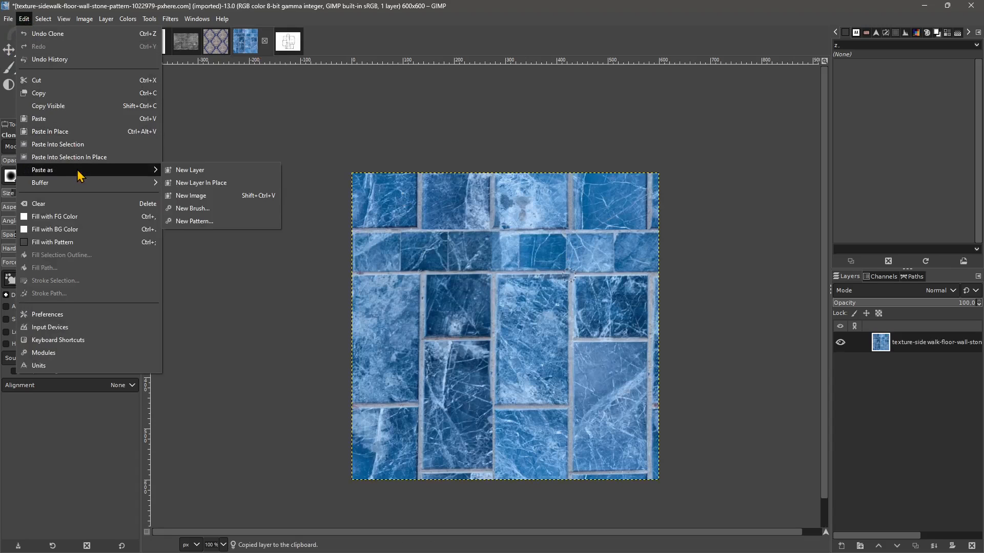
click(207, 227)
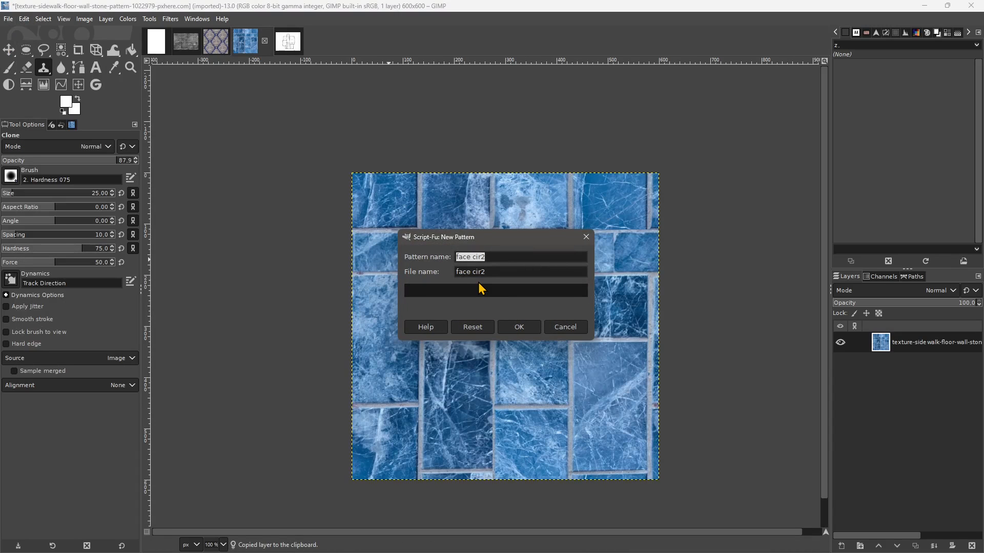
text(tiles blu)
key(Tab)
text(ti)
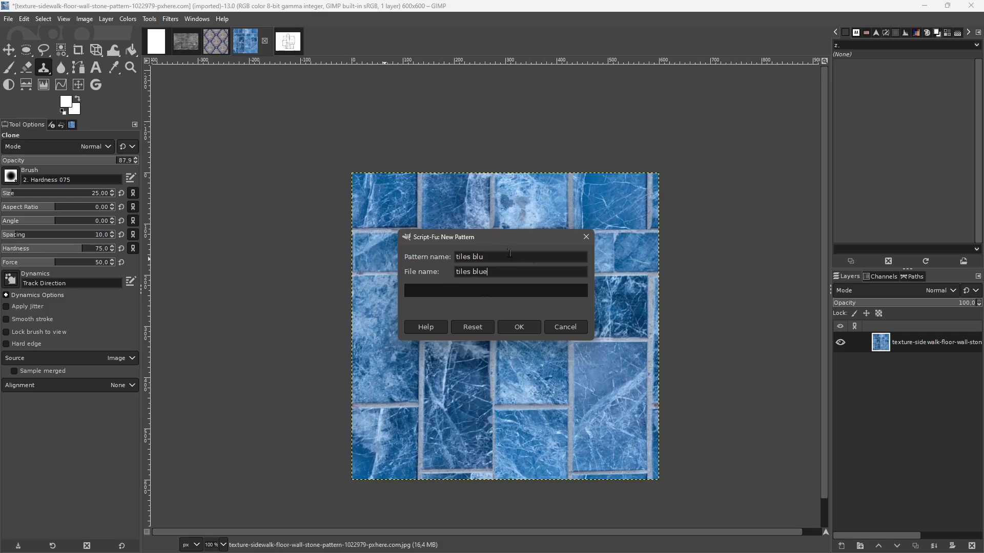
click(519, 327)
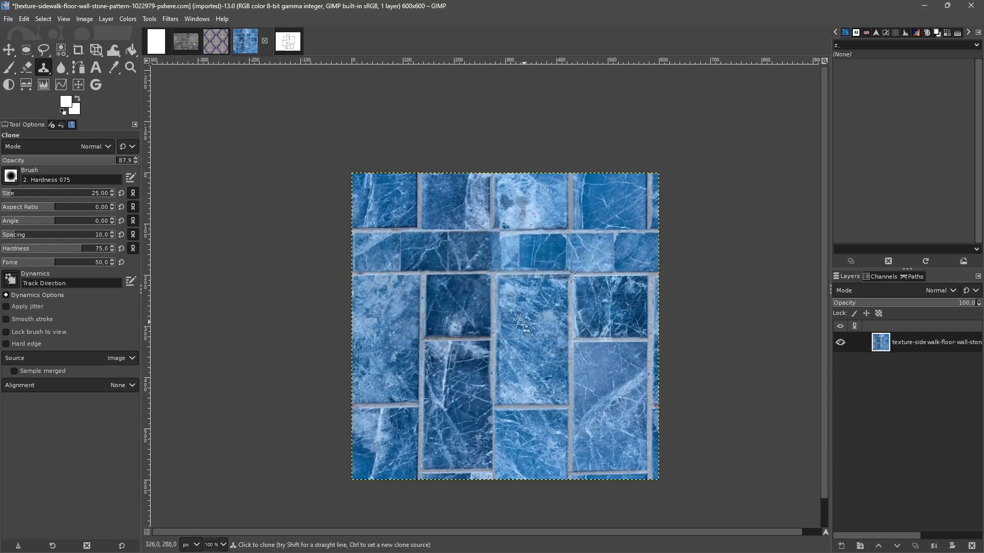
- Fill the areas of the apartment plan's master bedroom with the tiles blue pattern, using Bucket Fill by line art detection
click(292, 46)
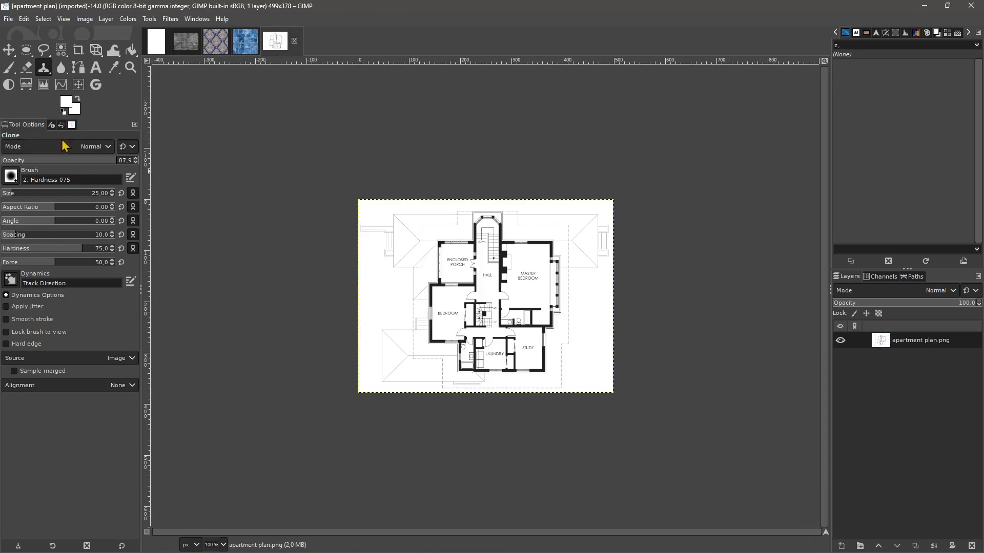
click(131, 51)
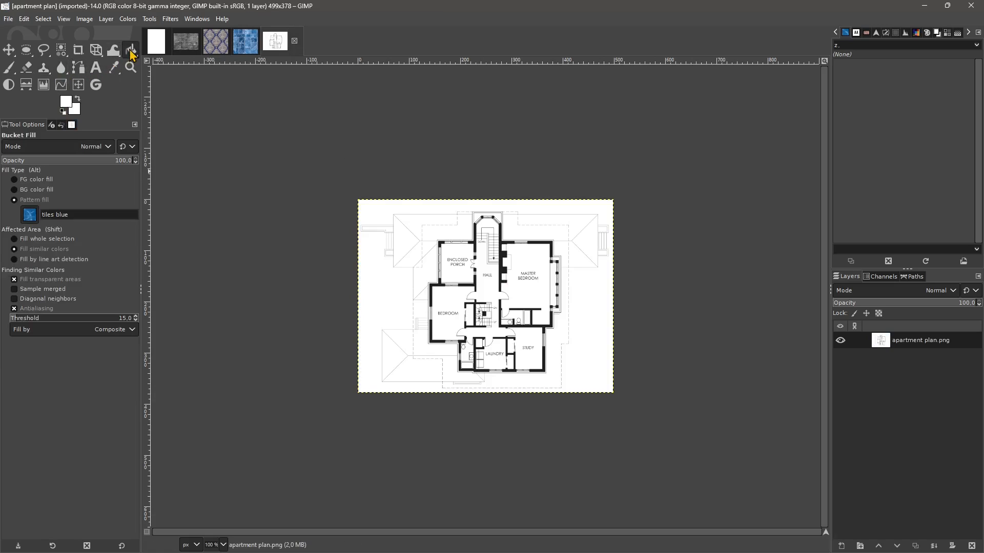
click(49, 259)
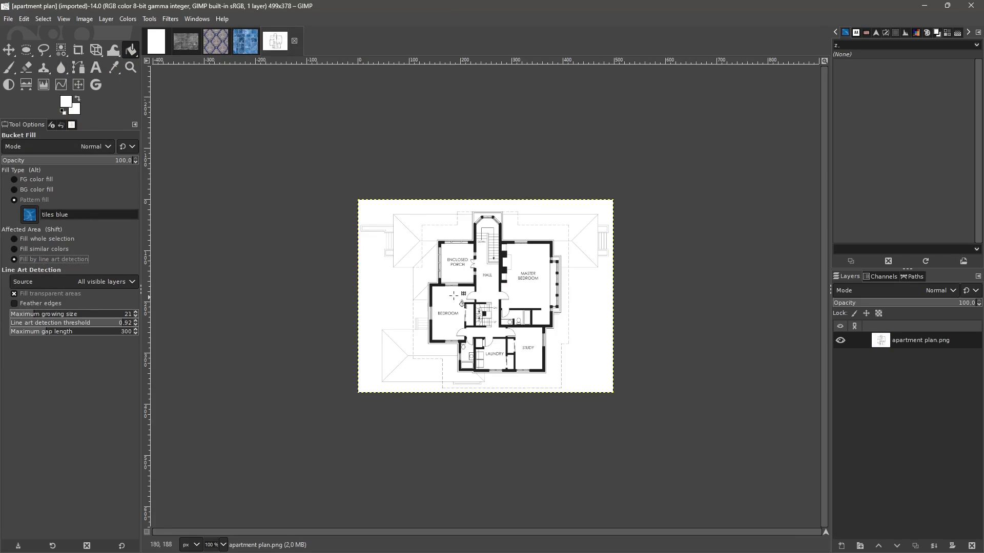
scroll(500, 301, up, 1)
click(549, 244)
click(536, 297)
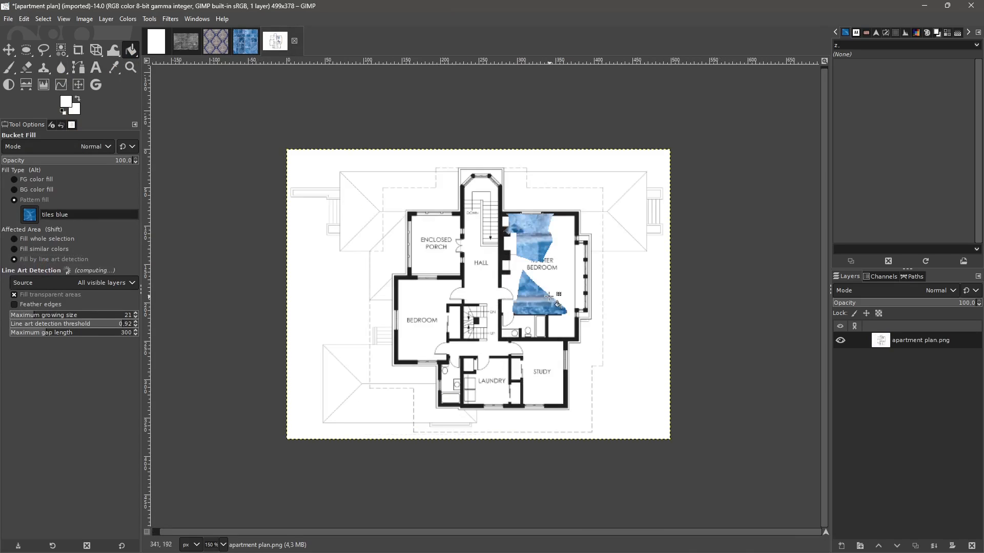
click(561, 238)
click(552, 279)
click(568, 326)
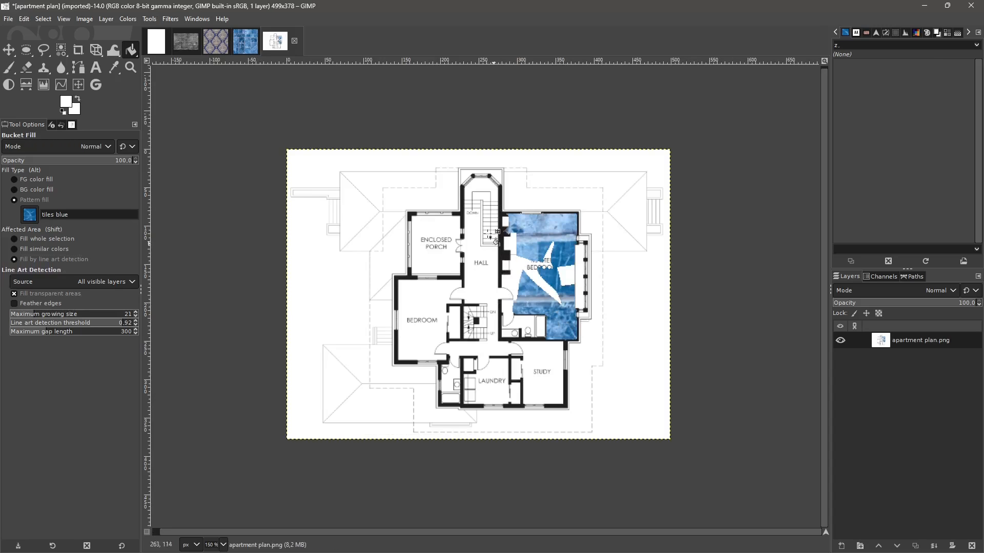
- Undo all the line art fills in the master bedroom and switch the Bucket Fill affected area to similar colors
key(ctrl+z)
key(ctrl+z)
key(ctrl+z)
key(ctrl+z)
key(ctrl+z)
key(ctrl+z)
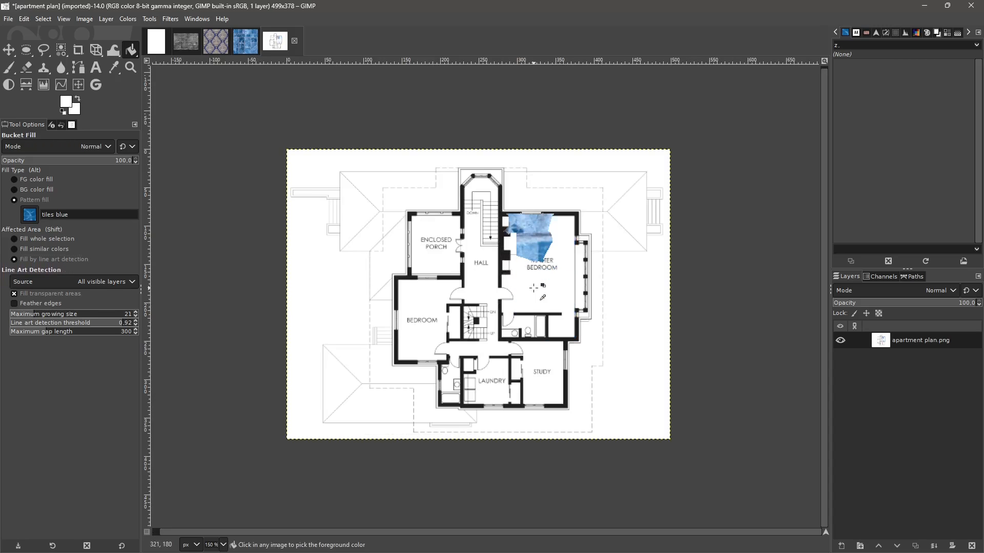
click(23, 251)
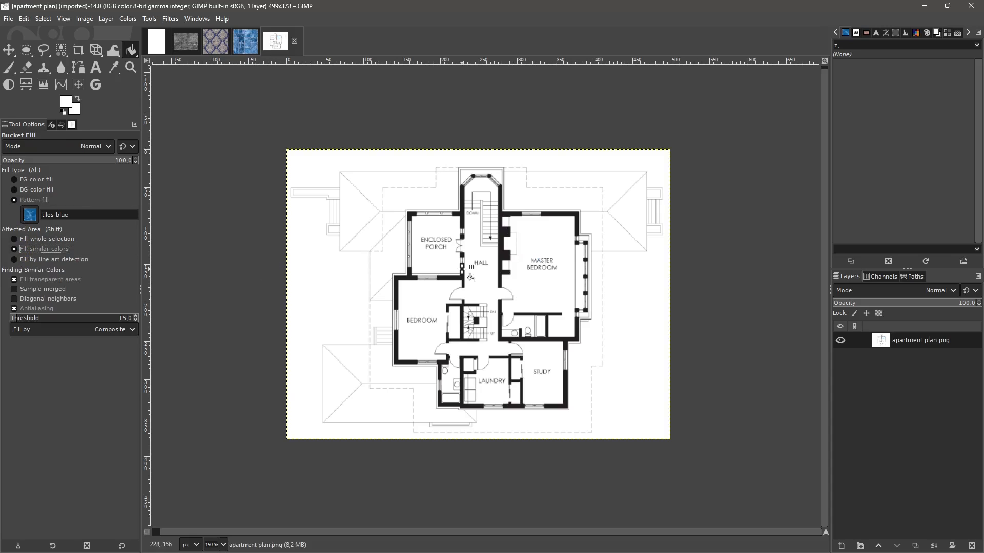
- Try filling the enclosed porch, bedroom, hall, master bedroom, study, laundry and small bathroom with the tiles blue pattern
click(414, 299)
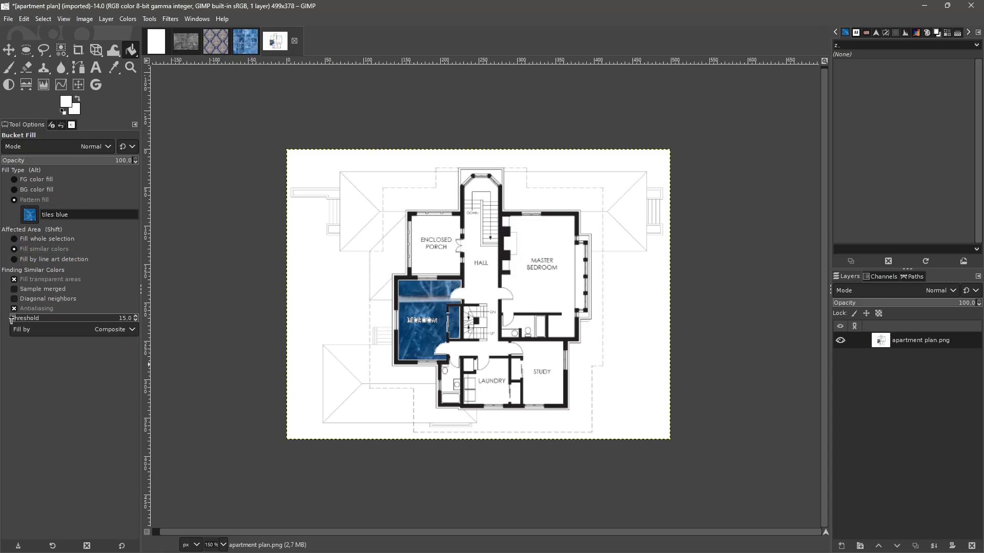
key(ctrl+z)
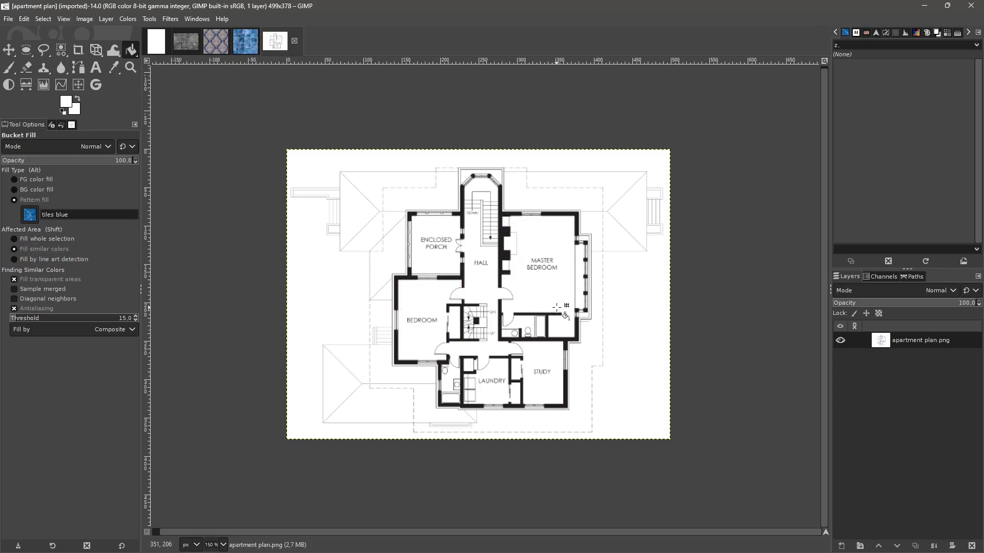
click(425, 265)
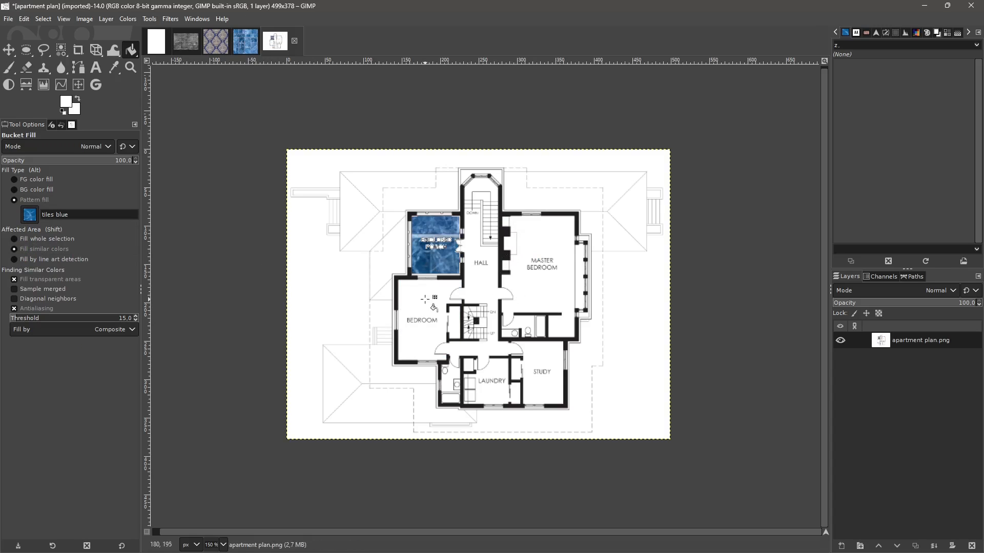
click(428, 308)
click(497, 226)
click(531, 220)
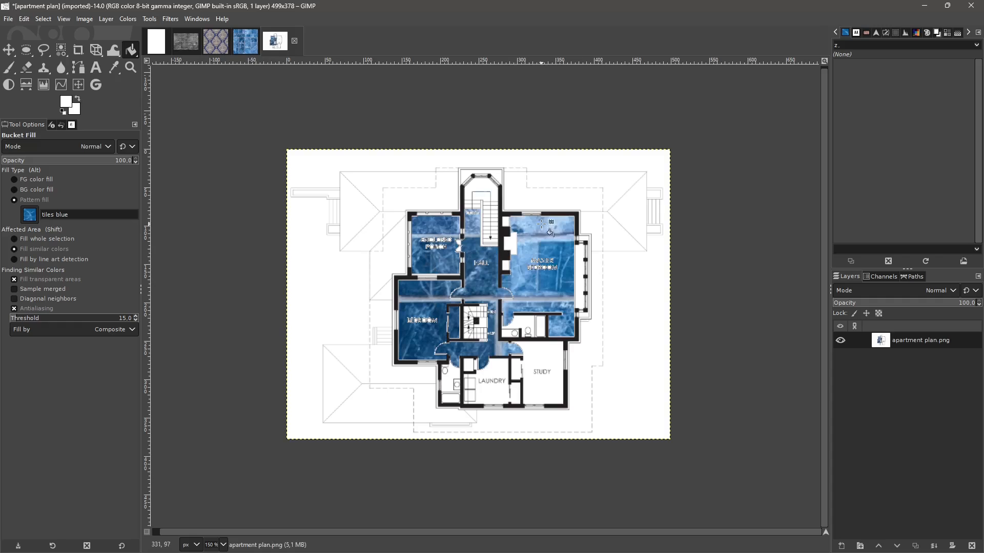
click(559, 353)
click(506, 382)
click(444, 380)
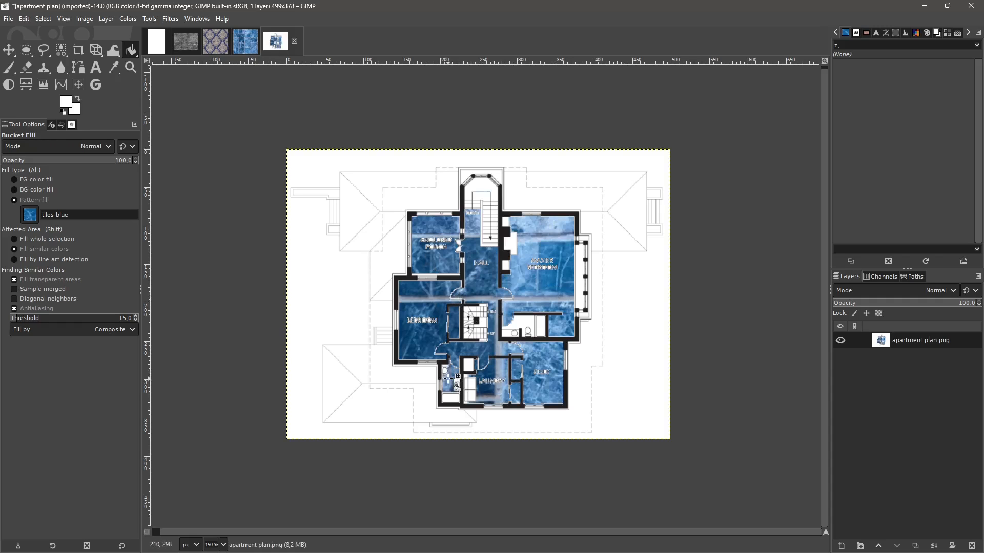
- Undo all the tiles blue room fills on the apartment plan
key(ctrl+z)
key(ctrl+z)
key(ctrl+z)
key(ctrl+z)
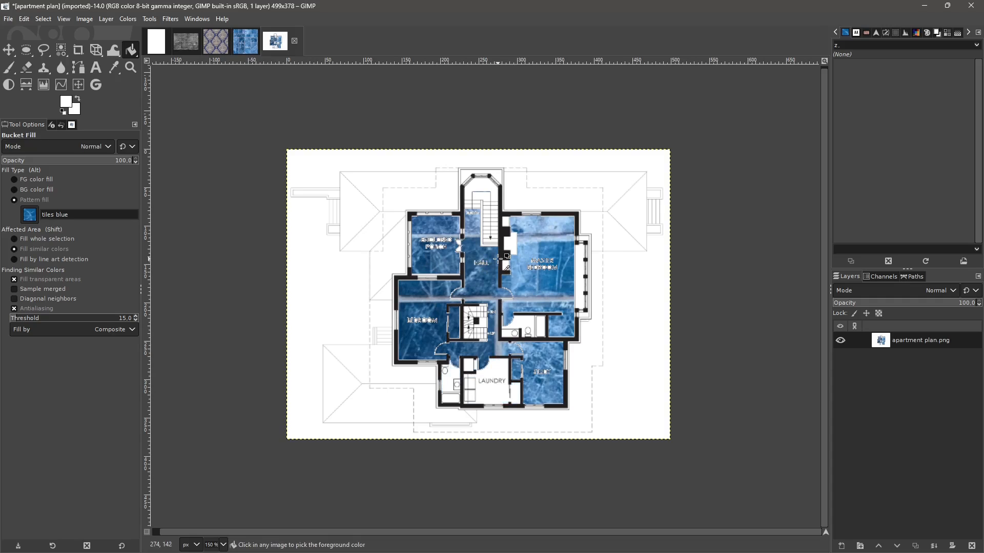
key(ctrl+z)
key(ctrl+z)
key(ctrl+z)
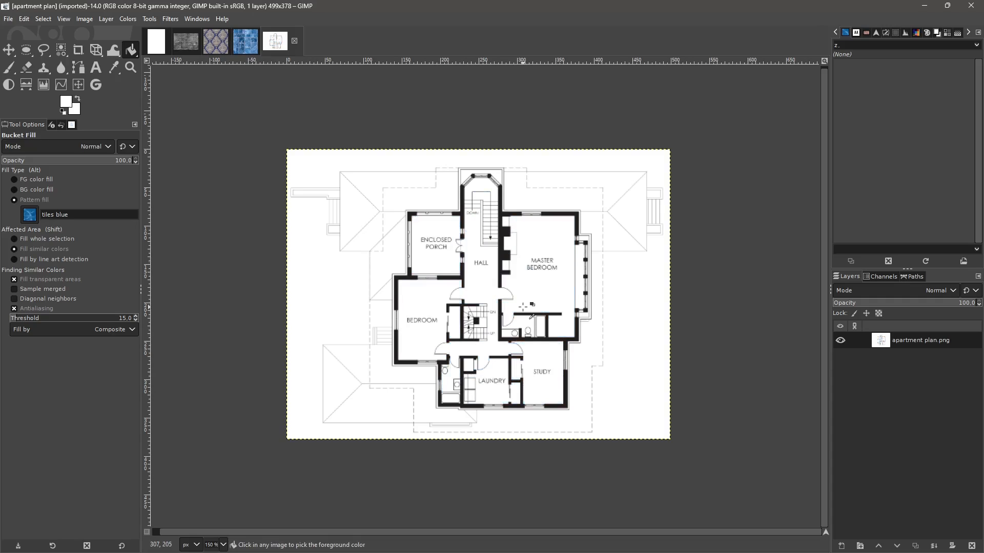
- Scale the apartment plan image up to 4990 × 3780 px, accepting the large image size
click(85, 19)
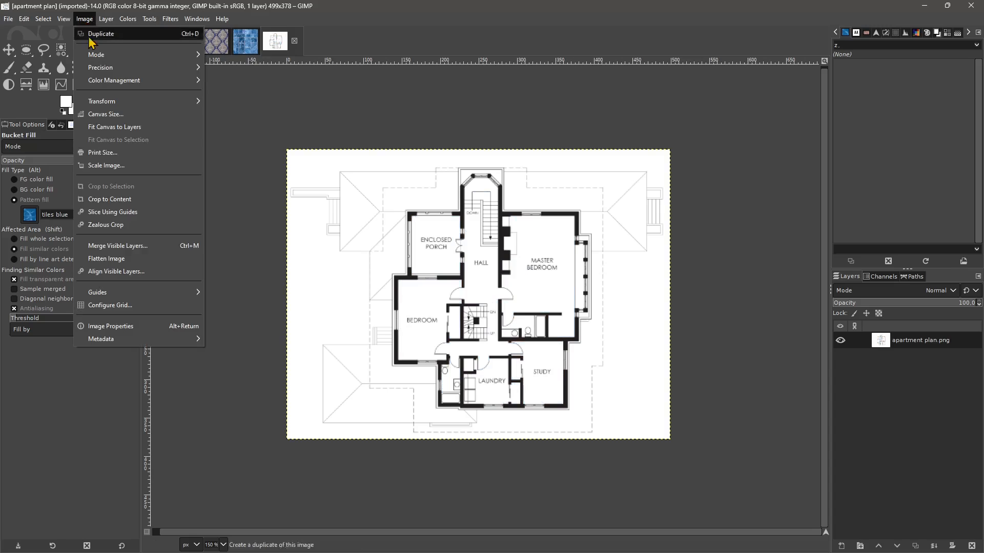
click(111, 166)
click(475, 254)
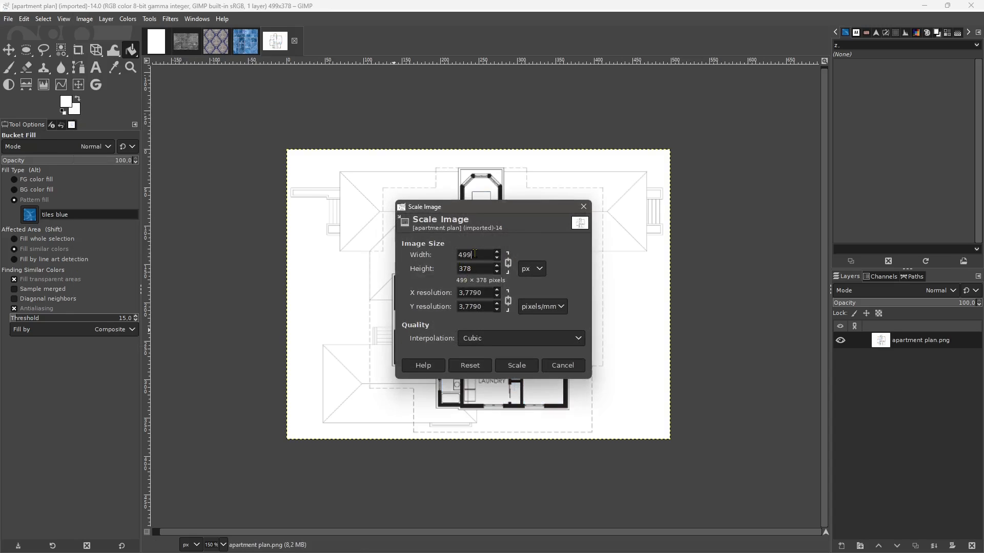
text(0)
click(479, 267)
click(535, 368)
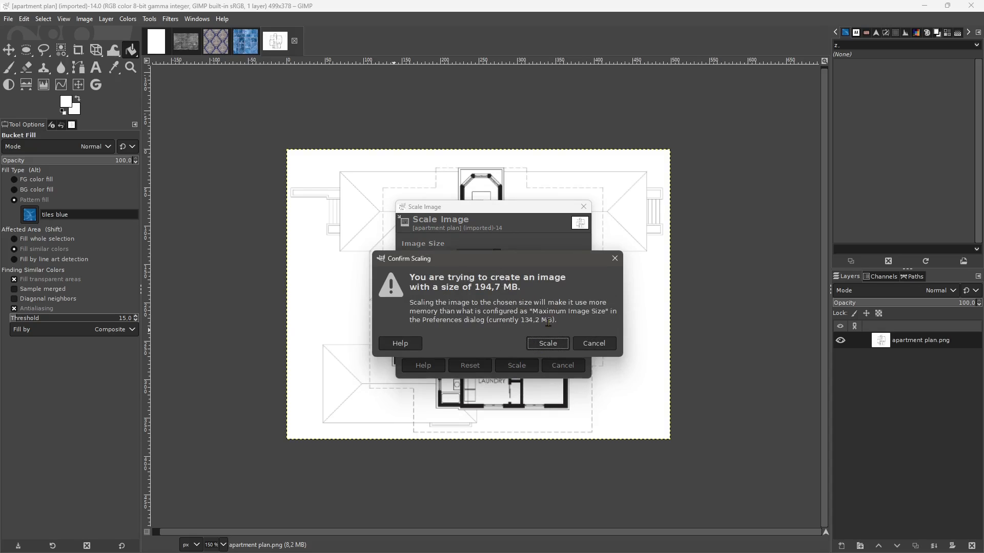
click(548, 343)
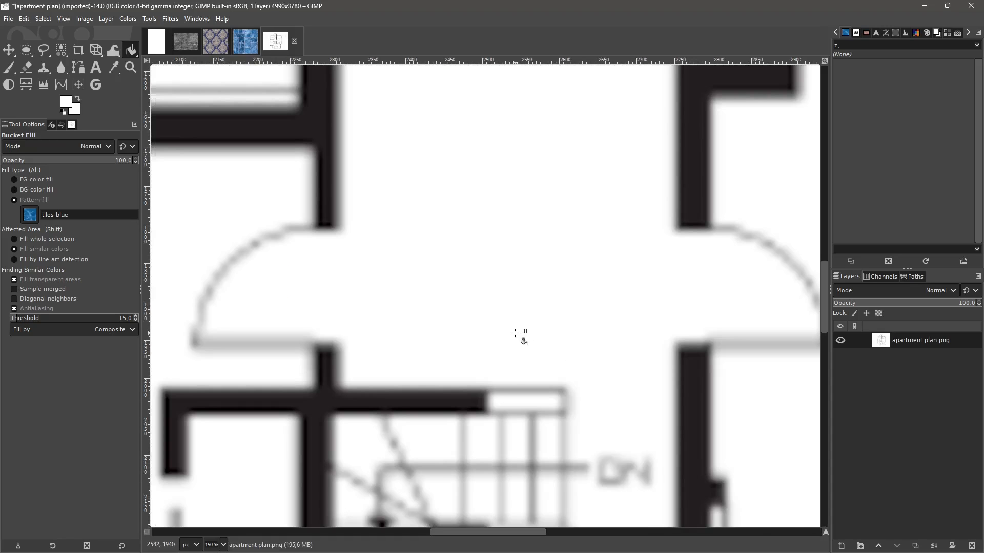
- Fill the bedroom and its closet, enclosed porch, hall, stair bay and master bedroom with the tiles blue pattern
scroll(515, 333, down, 4)
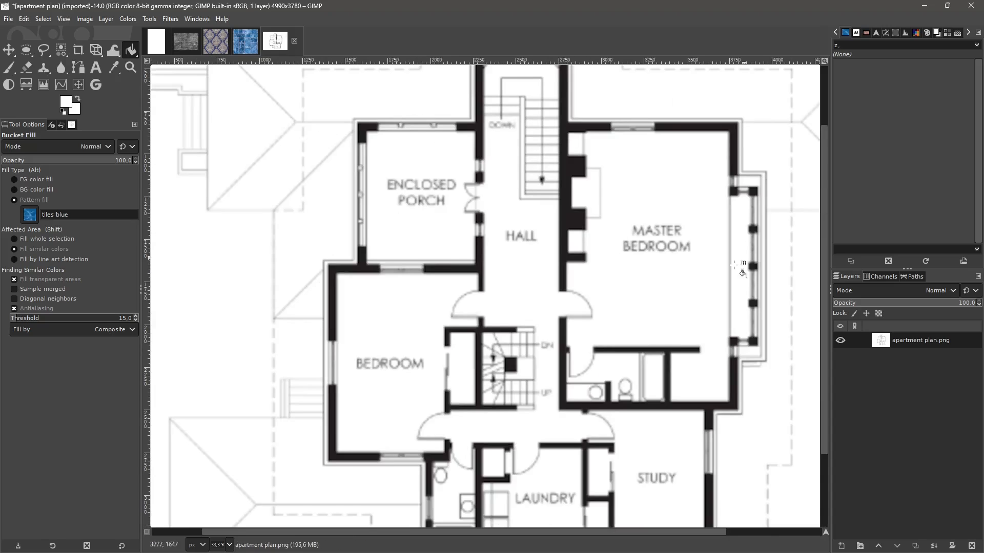
scroll(734, 266, down, 3)
scroll(685, 298, up, 1)
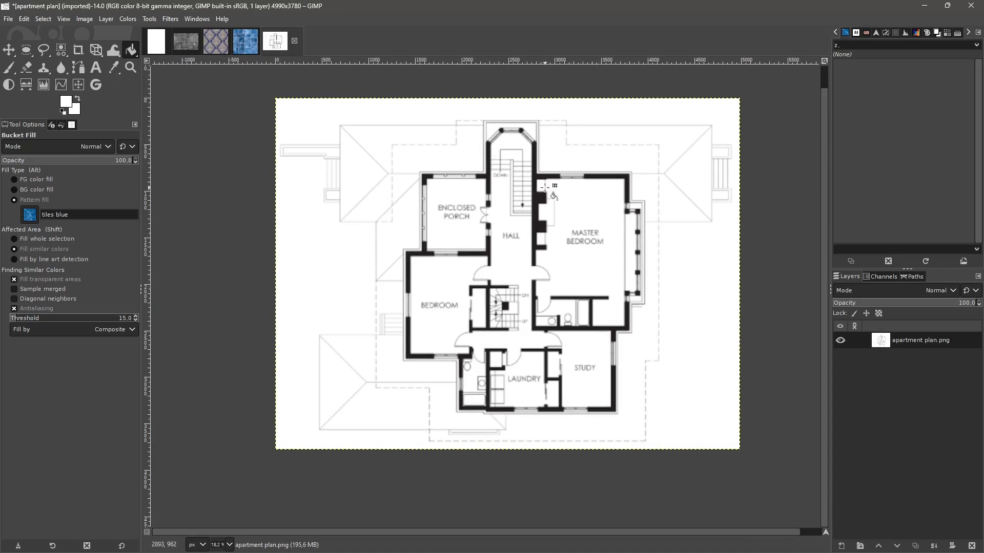
click(475, 297)
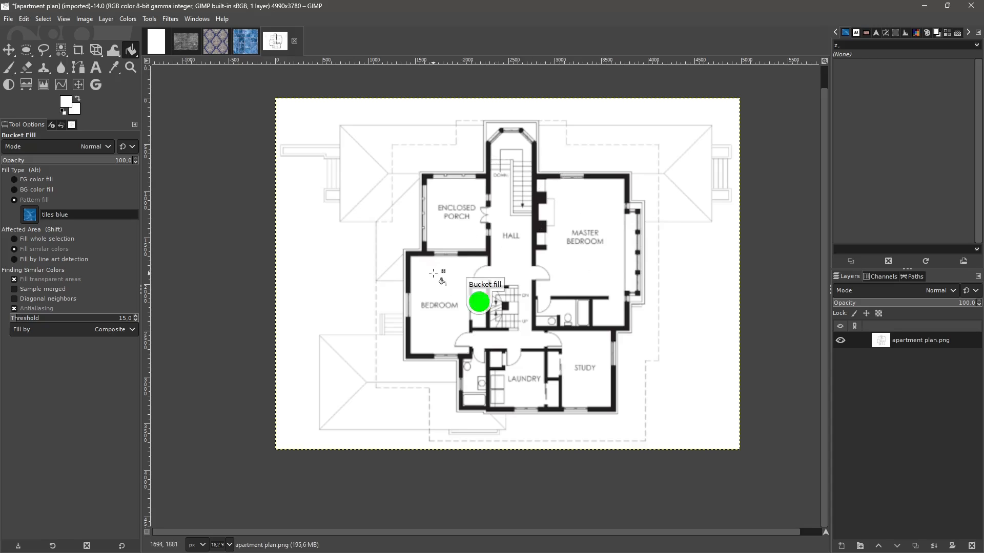
click(442, 239)
click(499, 207)
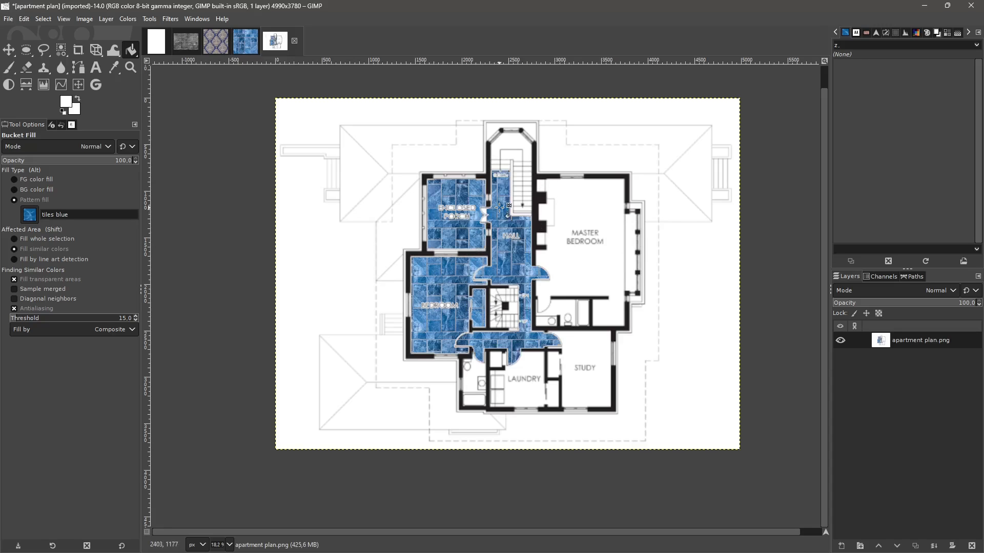
click(517, 145)
click(590, 216)
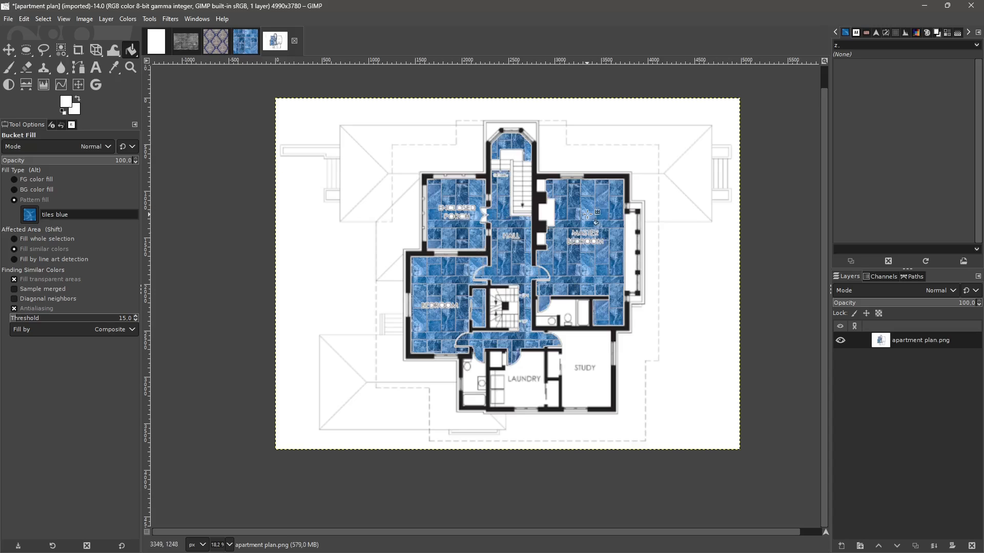
- Fill the master bathroom and its tub area, the study, the laundry and the small bathroom with the tiles blue pattern
click(580, 319)
click(562, 312)
click(589, 384)
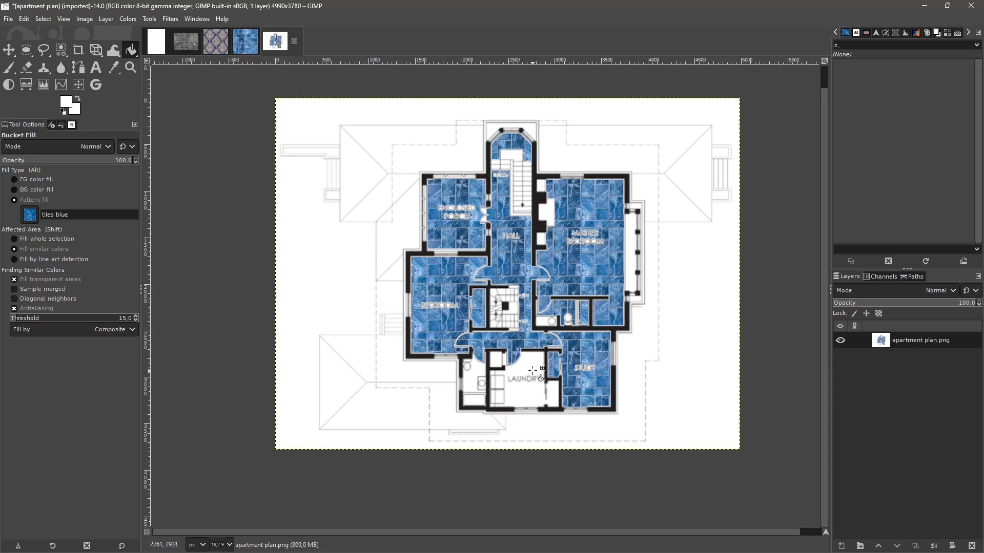
click(533, 370)
click(468, 374)
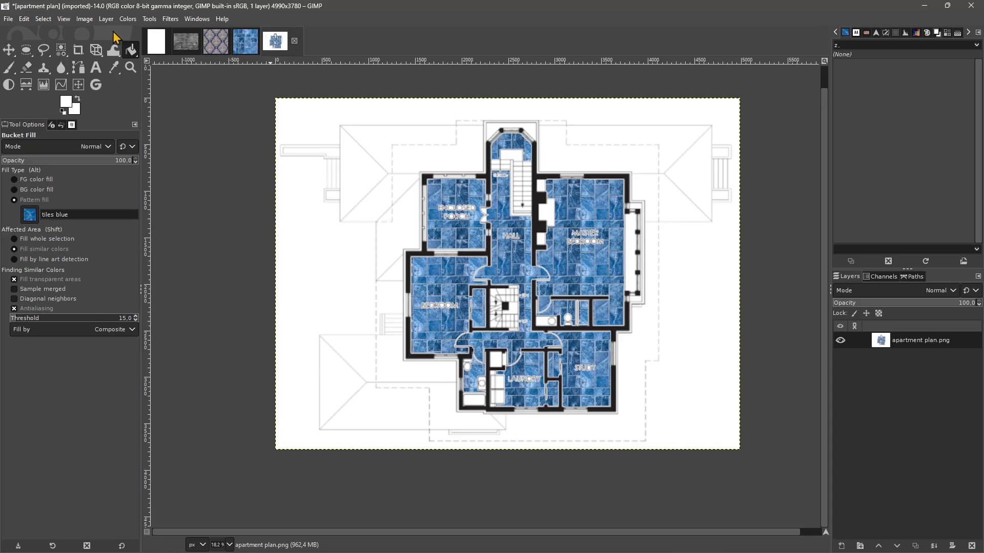
click(156, 48)
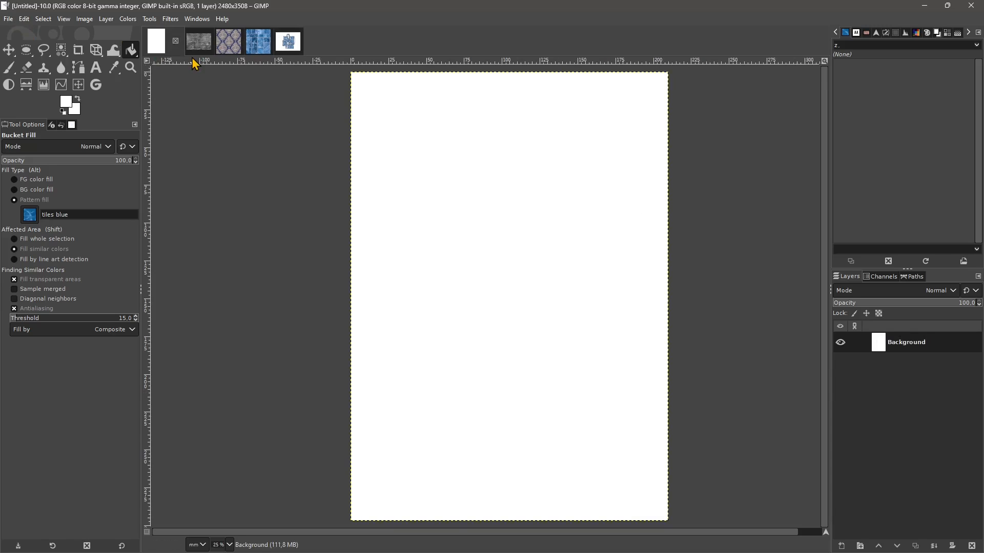
click(288, 41)
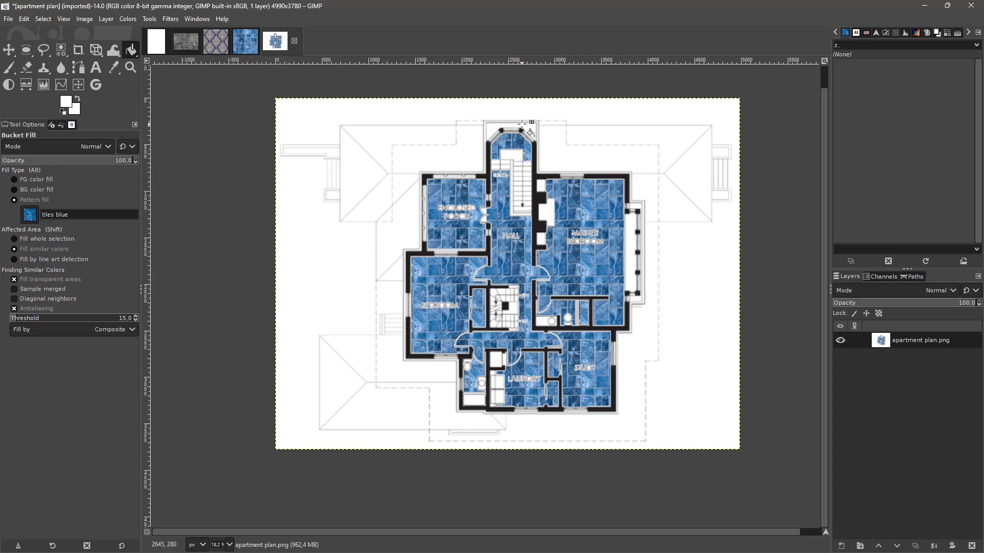
- Open the Buffers dialog
click(195, 20)
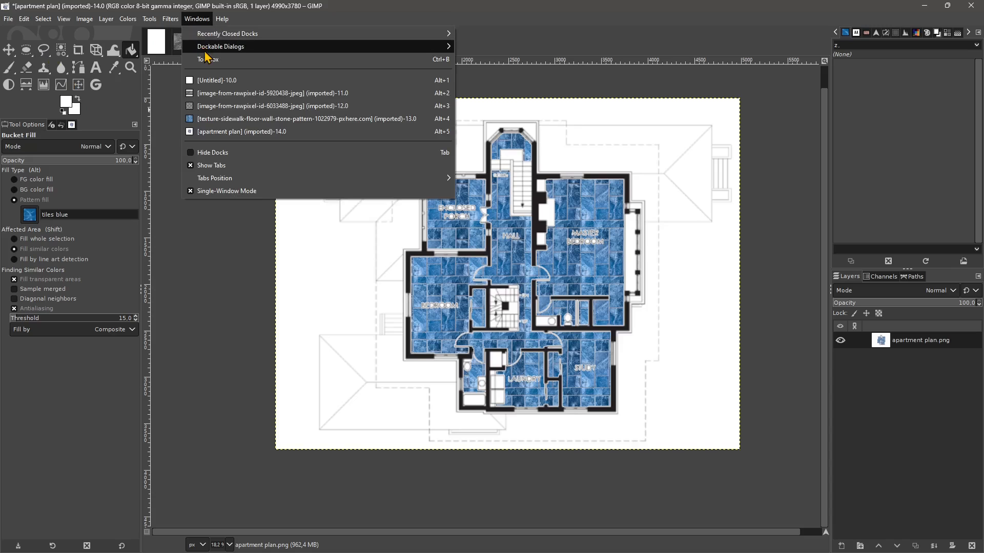
mouse_move(225, 47)
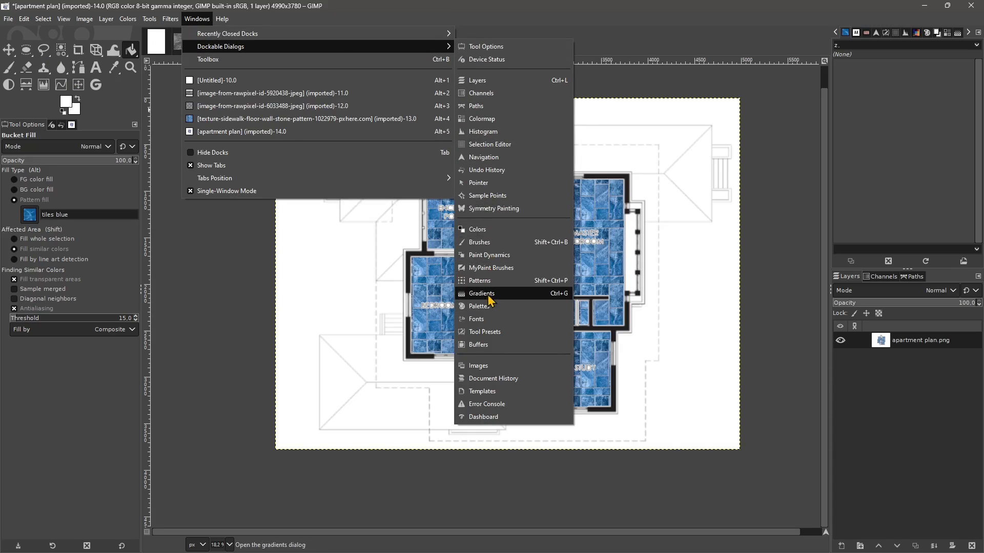
click(489, 345)
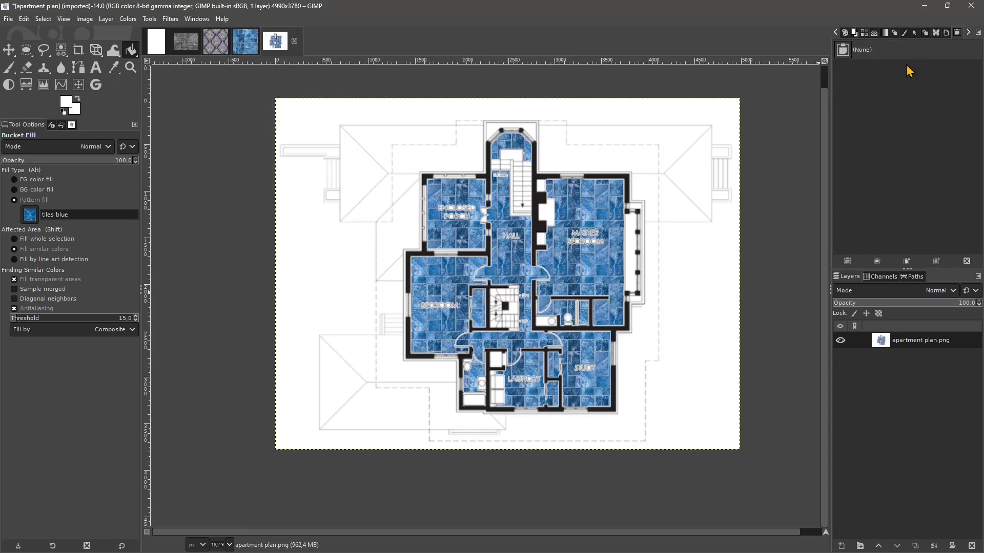
- Select a circle about 902 px wide around the upper stair bay and copy it to a named buffer called "area 1"
click(27, 51)
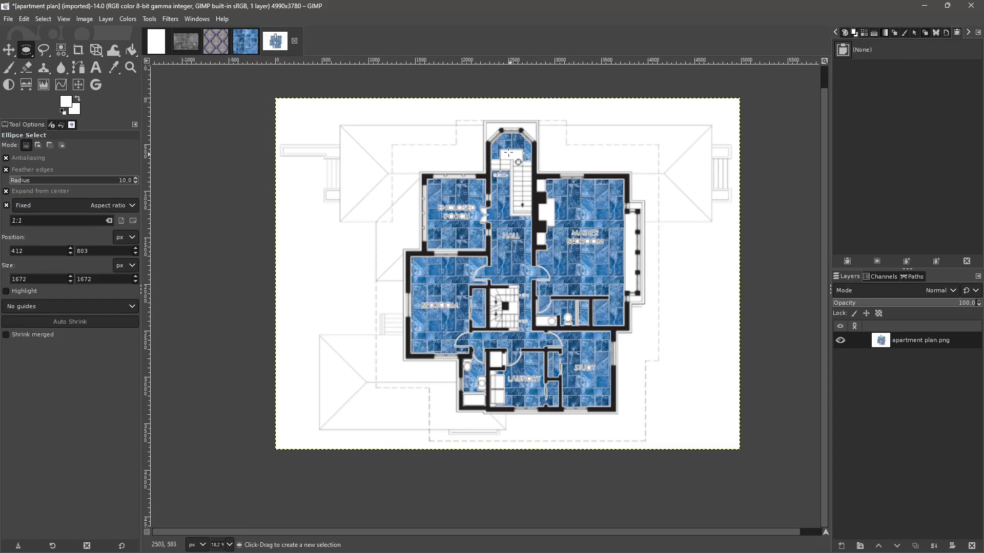
mouse_move(504, 148)
mouse_down()
mouse_move(530, 190)
mouse_move(525, 153)
mouse_move(519, 161)
mouse_up()
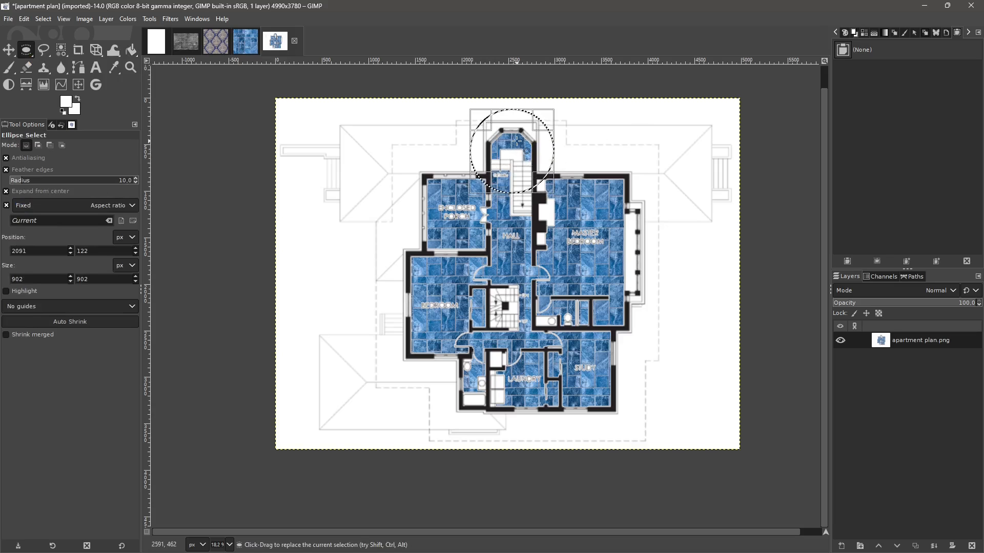
click(26, 19)
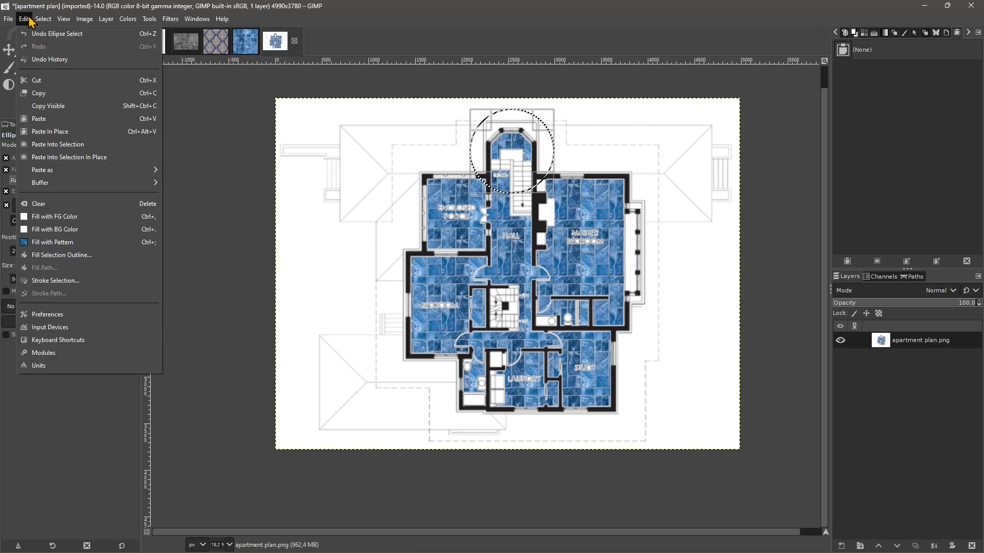
mouse_move(51, 187)
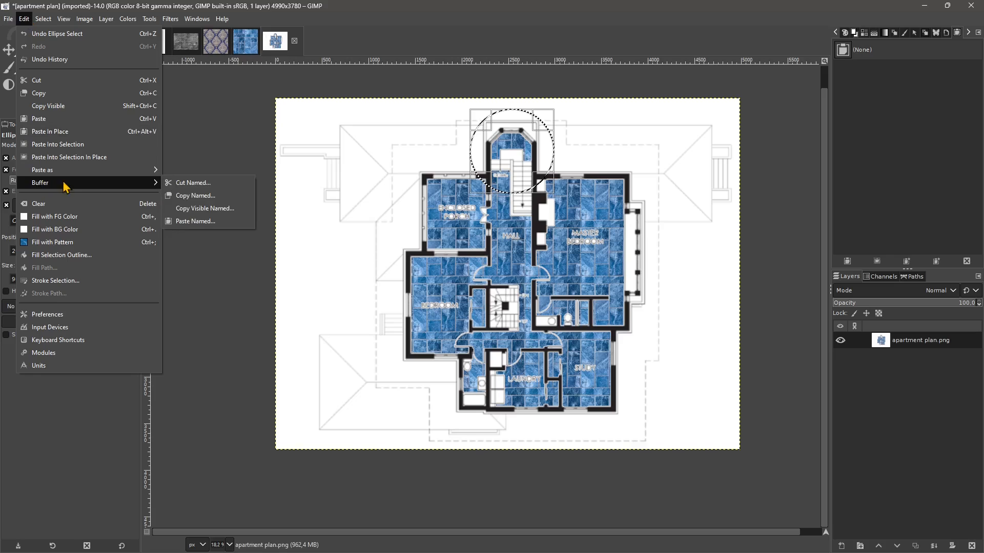
click(218, 199)
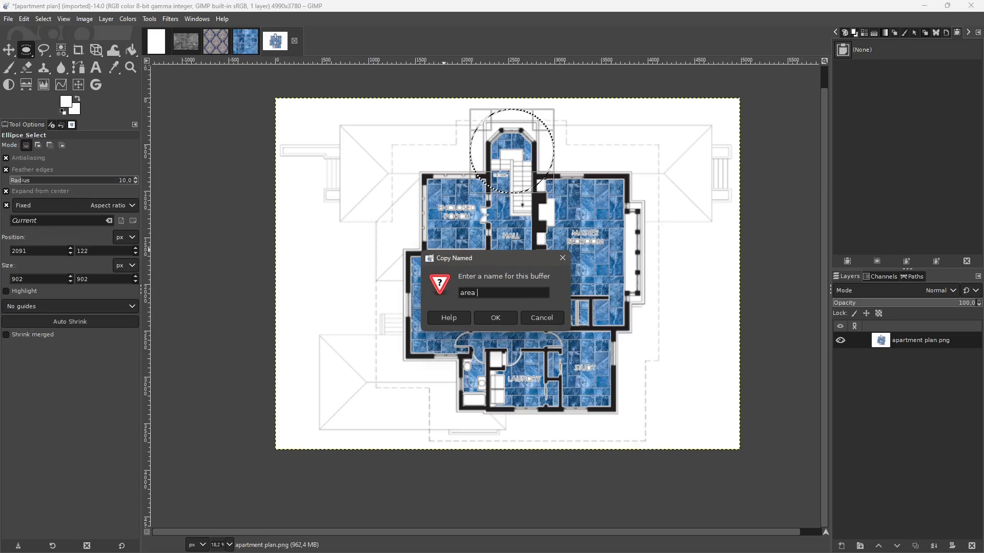
click(507, 318)
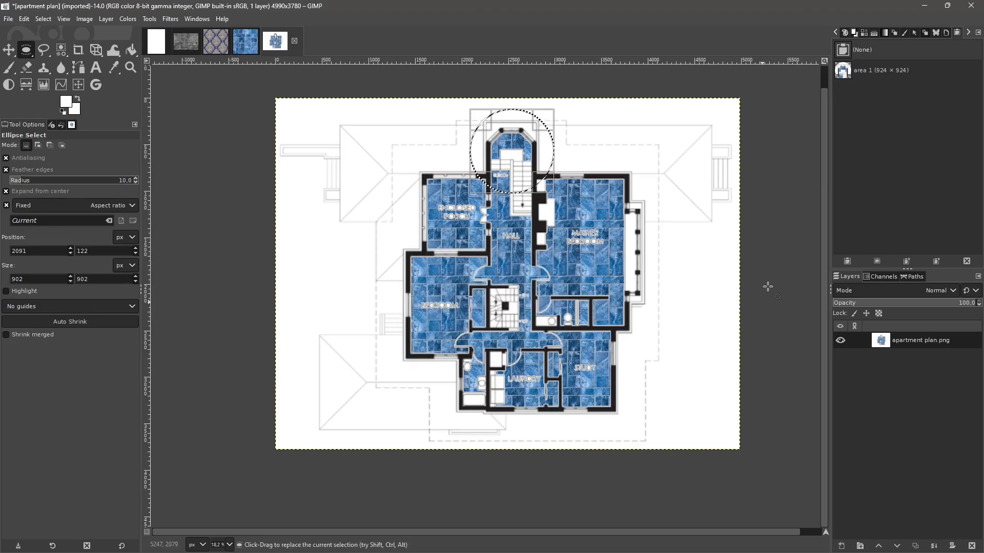
- Paste the "area 1" buffer as a new layer placed to the right of the master bedroom's window bay
click(890, 76)
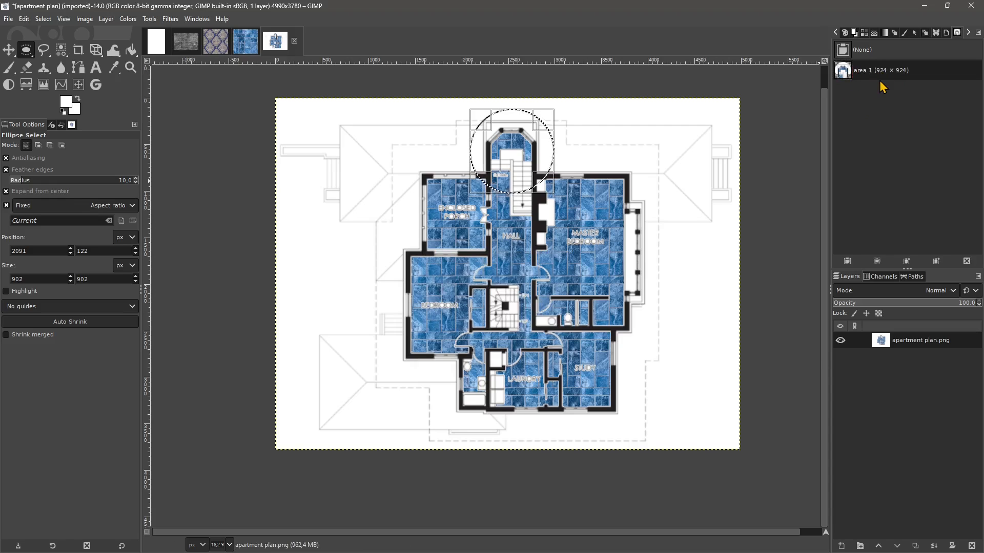
click(853, 263)
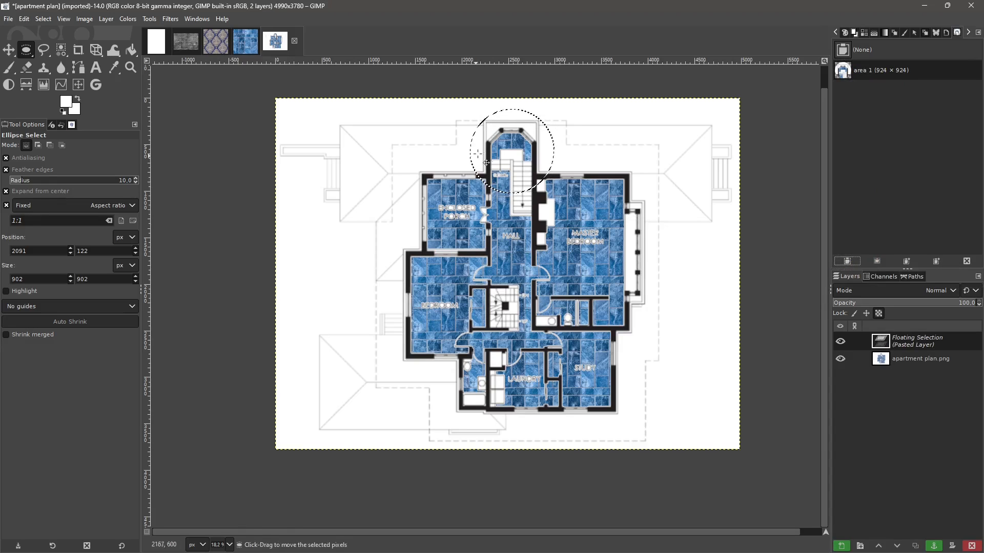
drag(507, 160, 686, 264)
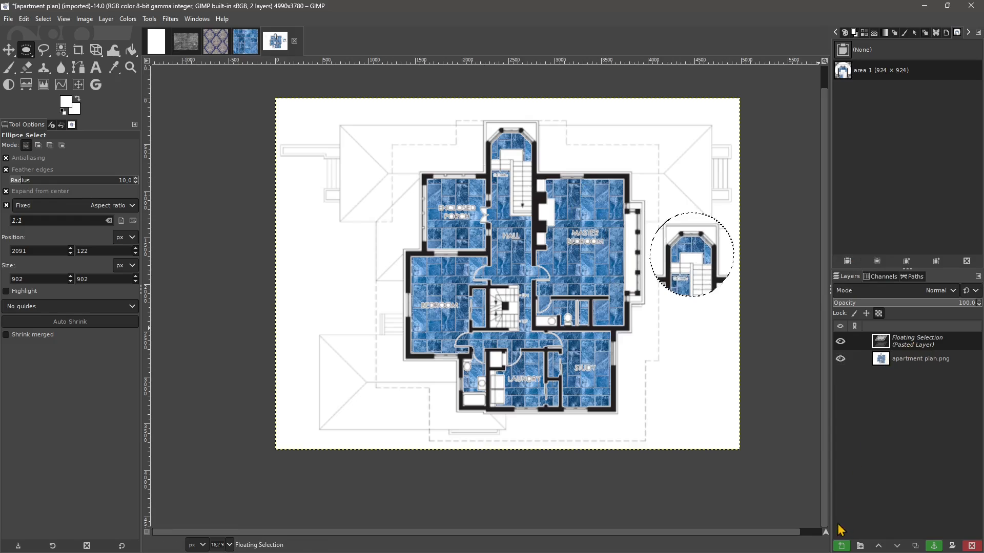
click(840, 546)
drag(693, 264, 672, 333)
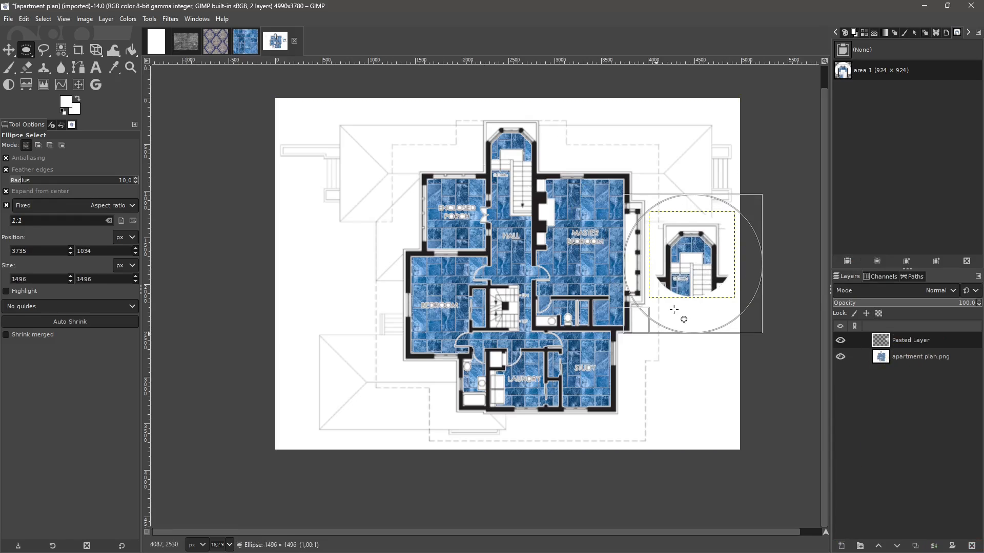
- Switch to the Move tool and clear the circular selection
key(m)
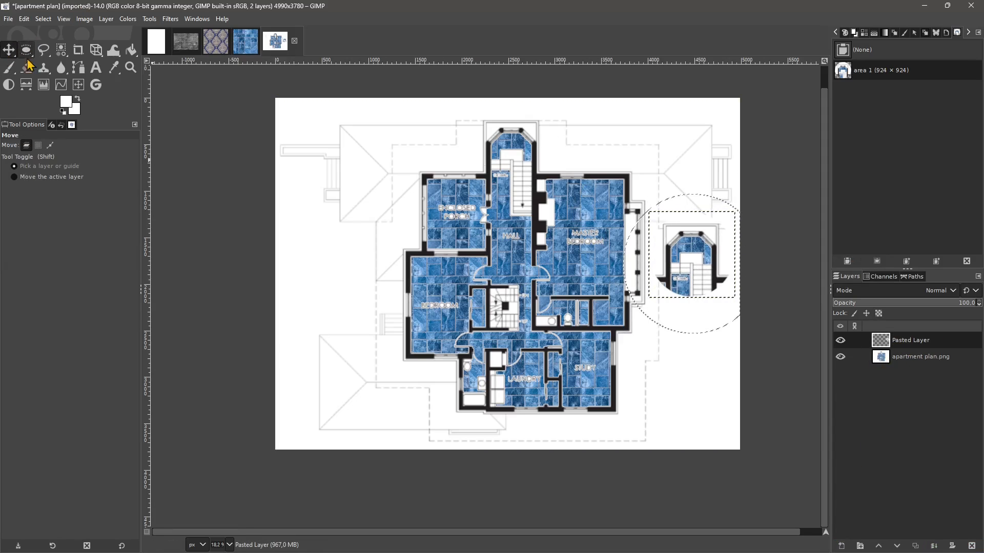
right_click(676, 254)
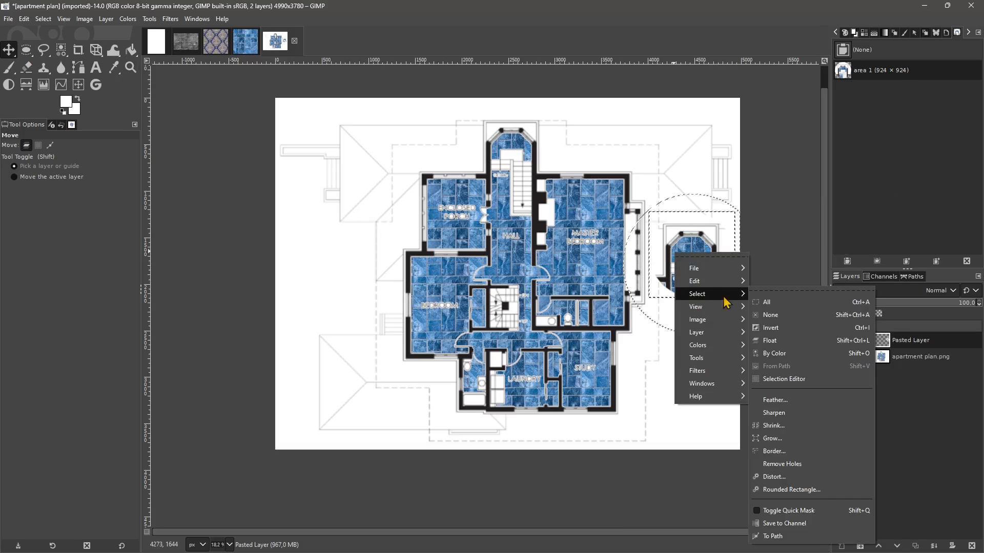
click(773, 315)
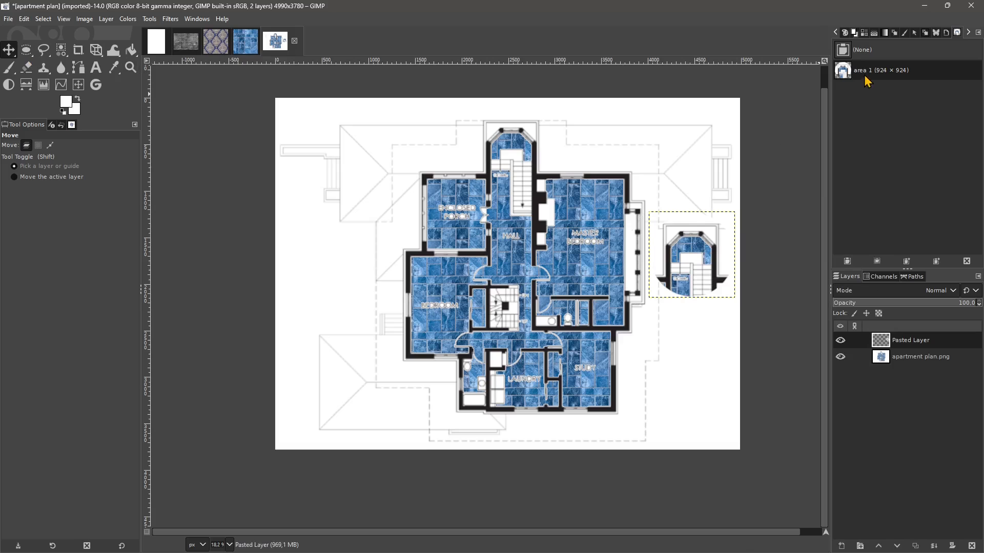
- Paste the "area 1" buffer into the plan, place the copy to the right of the study and convert the floating selection to a new layer
click(847, 262)
drag(700, 247, 668, 274)
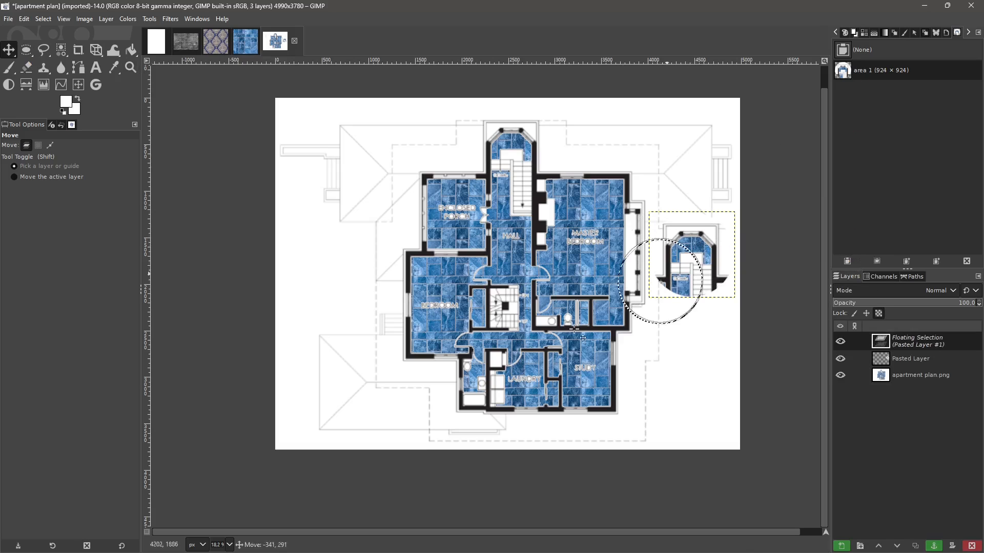
drag(574, 329, 557, 344)
drag(568, 355, 707, 376)
click(842, 546)
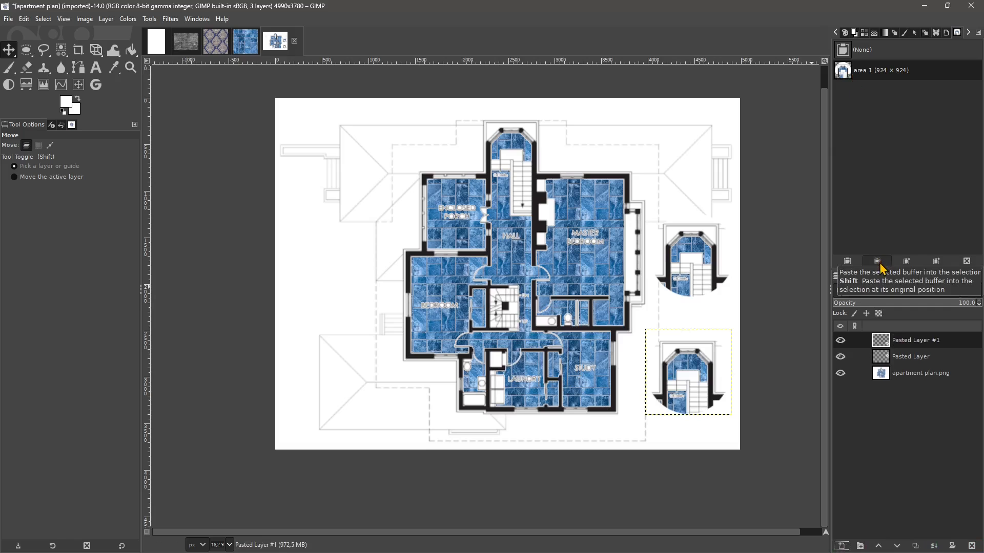
- Paste the "area 1" buffer as a new layer placed in the plan's lower-left corner, and paste it once more as a separate new image
click(905, 267)
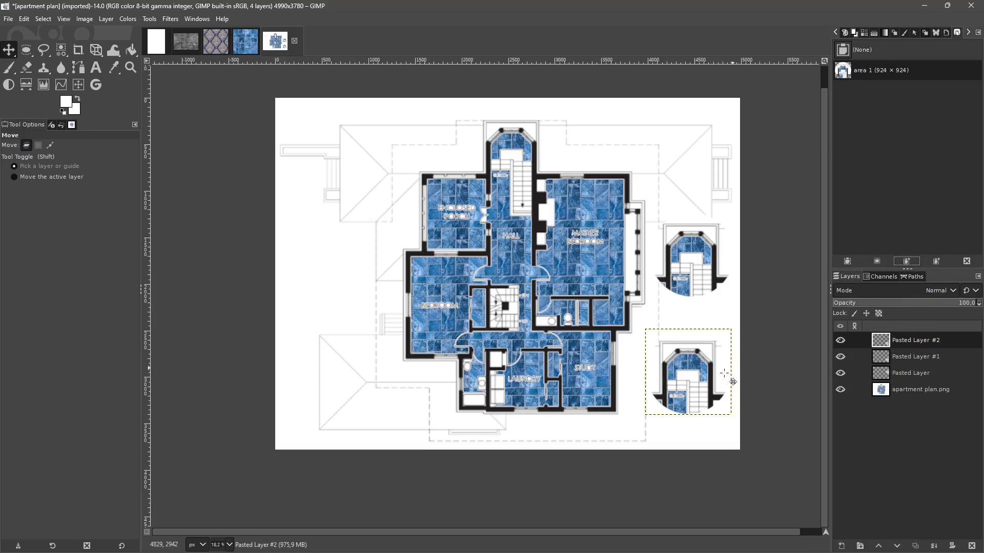
drag(671, 387, 305, 401)
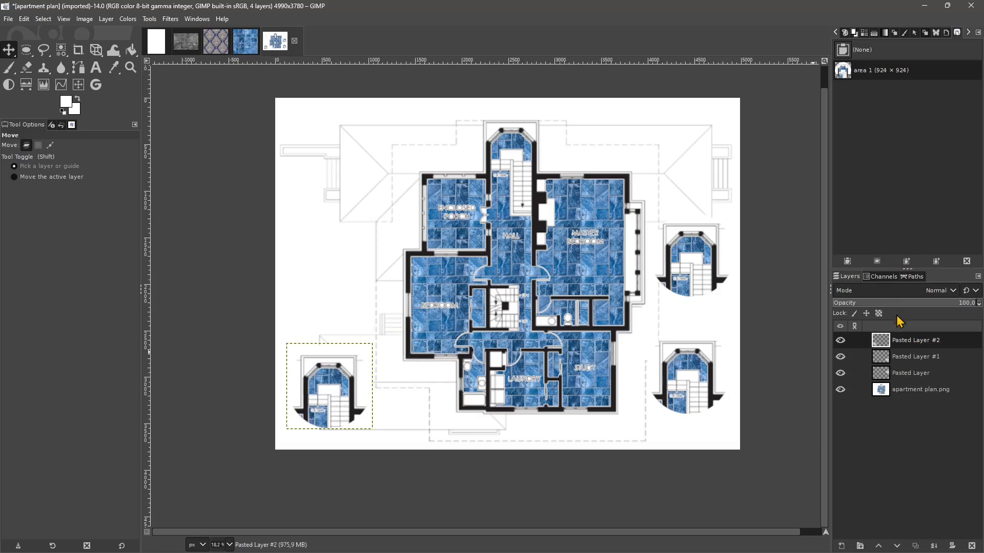
click(937, 262)
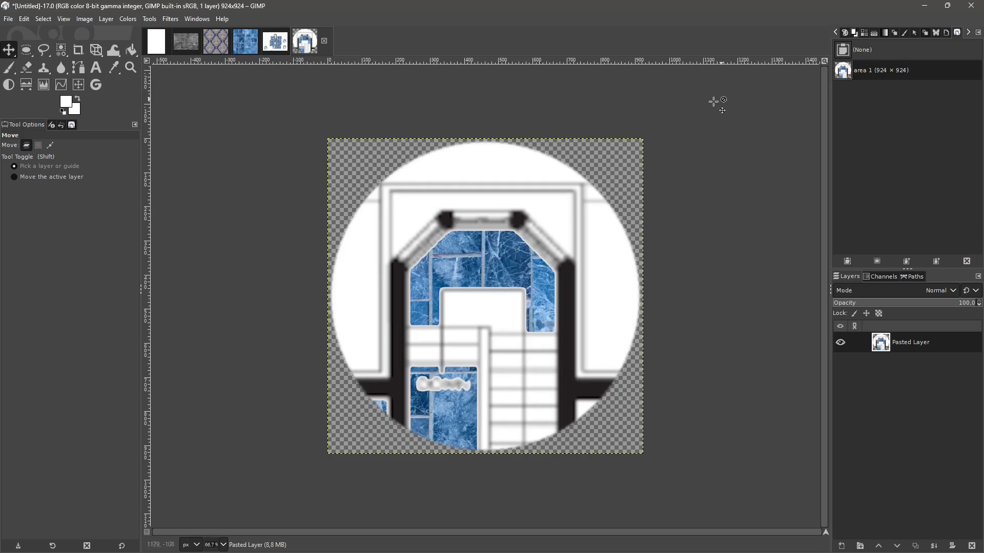
- Return to the apartment plan image and delete the "area 1" buffer
click(284, 50)
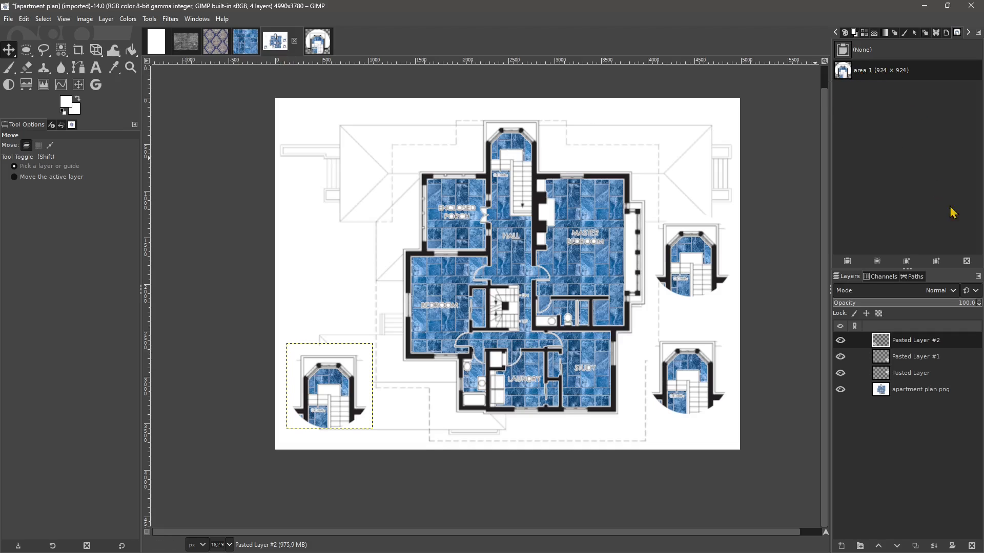
click(967, 261)
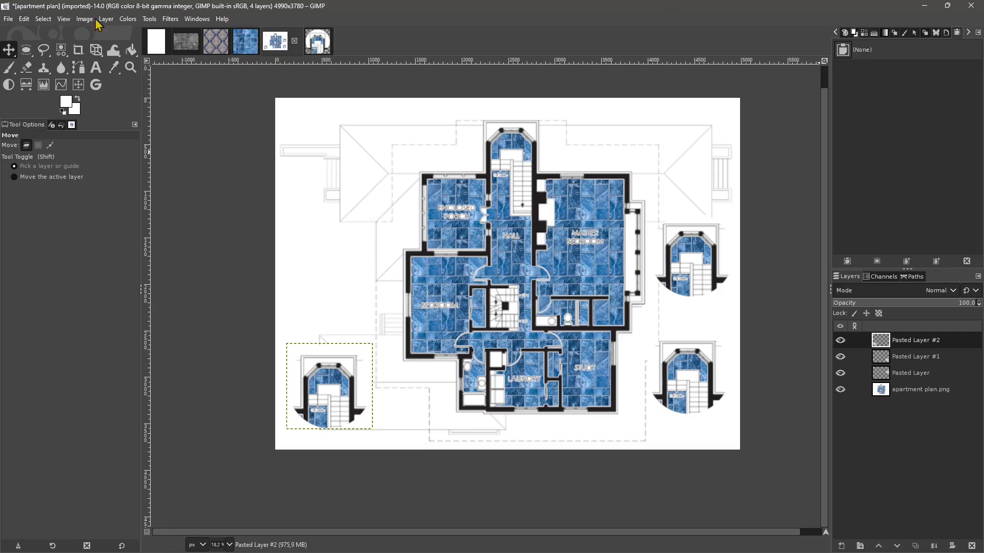
click(24, 19)
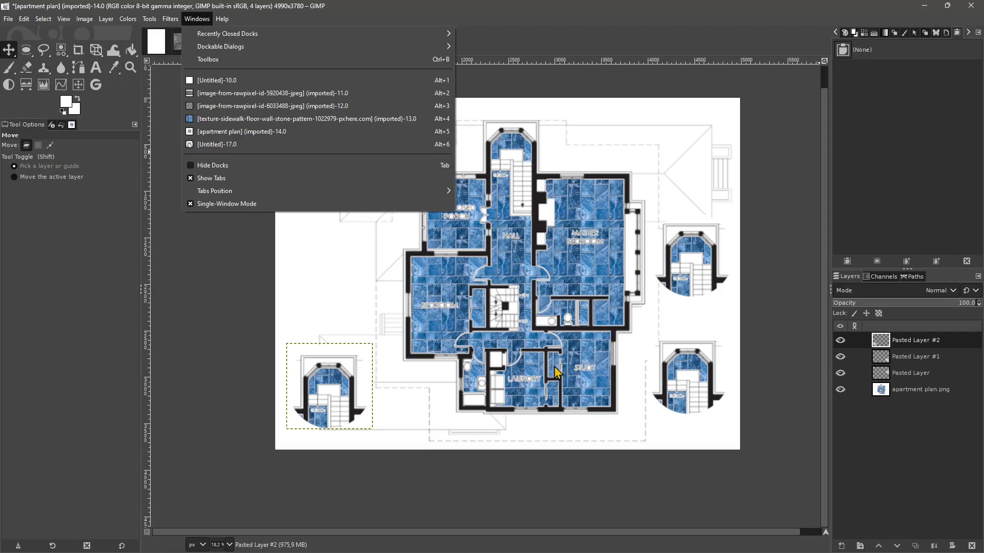
click(190, 347)
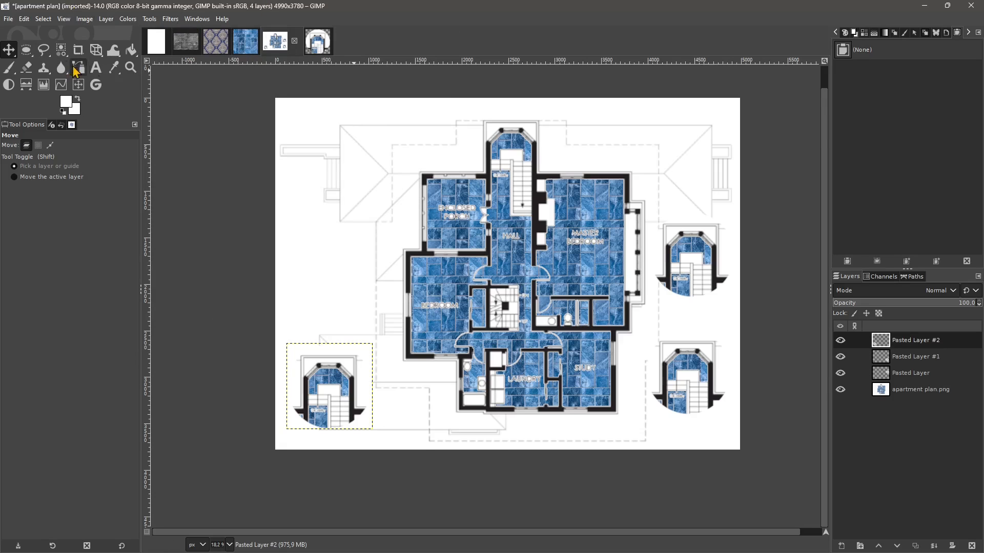
- Look through the open images one after another, from the pasted stair bay image back to the blank untitled image
click(317, 42)
click(246, 40)
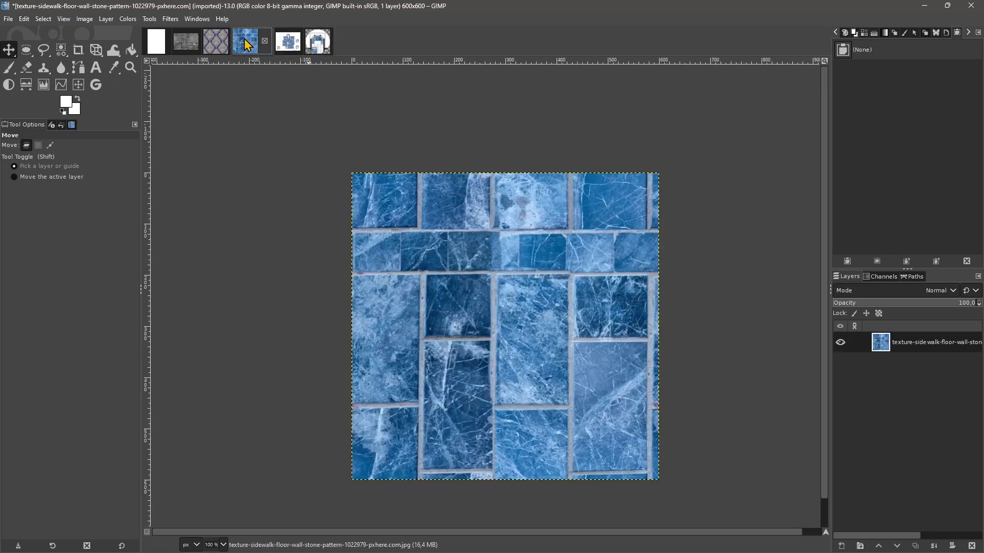
click(223, 39)
click(193, 43)
click(164, 45)
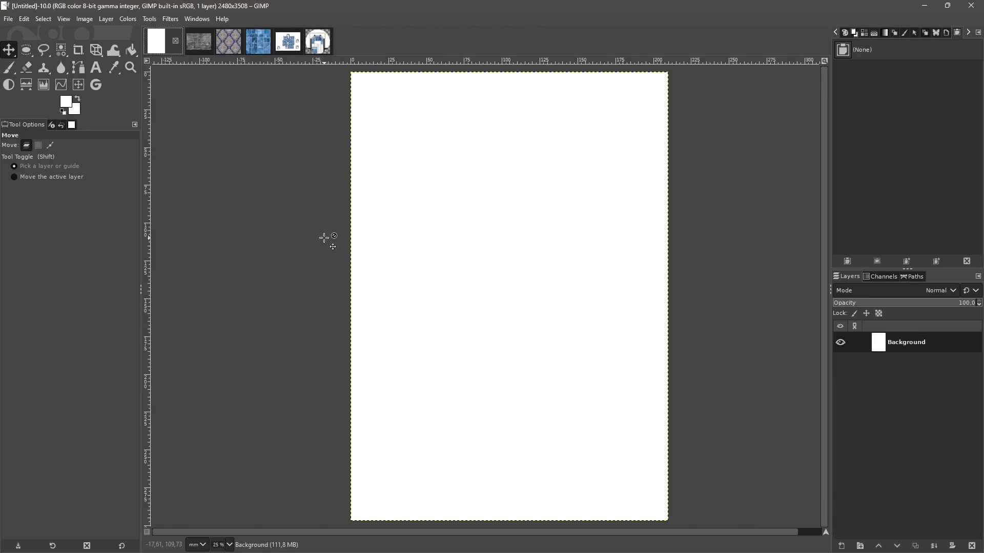